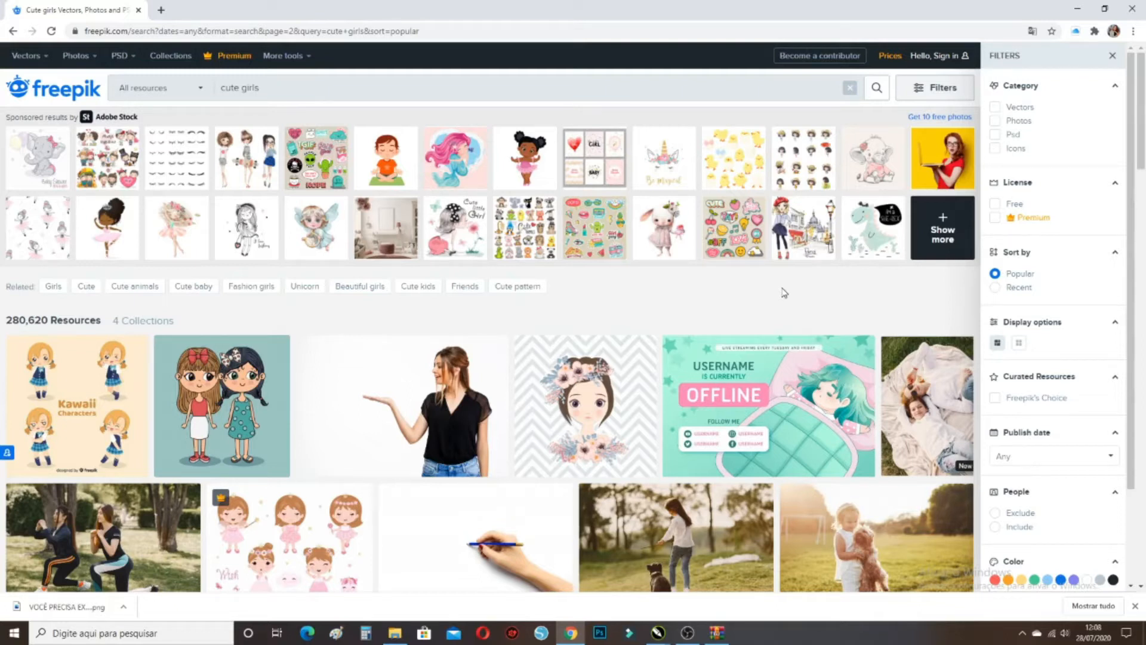
Search Freepik for 'cute girls'
triple_click(302, 86)
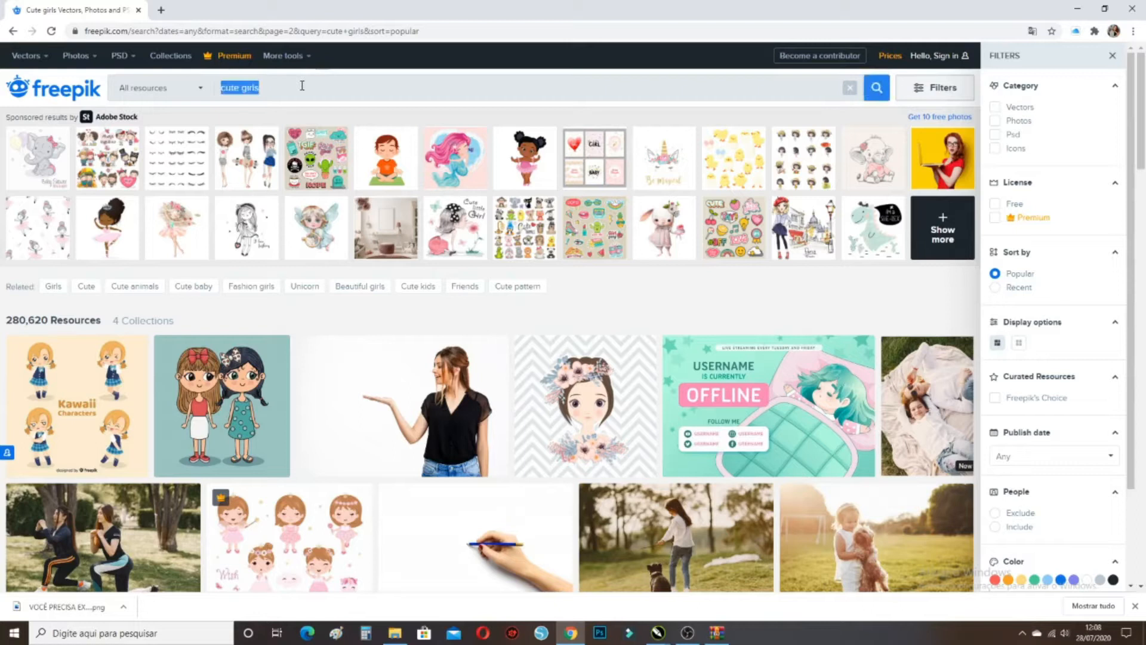
type("cute girls")
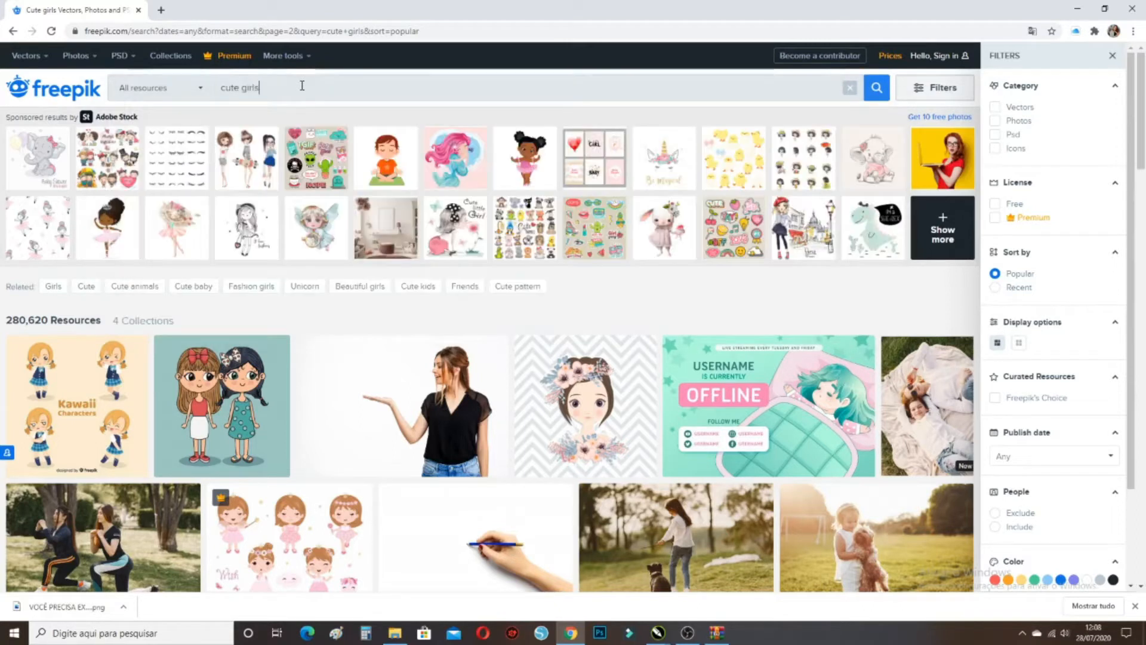
key("Return")
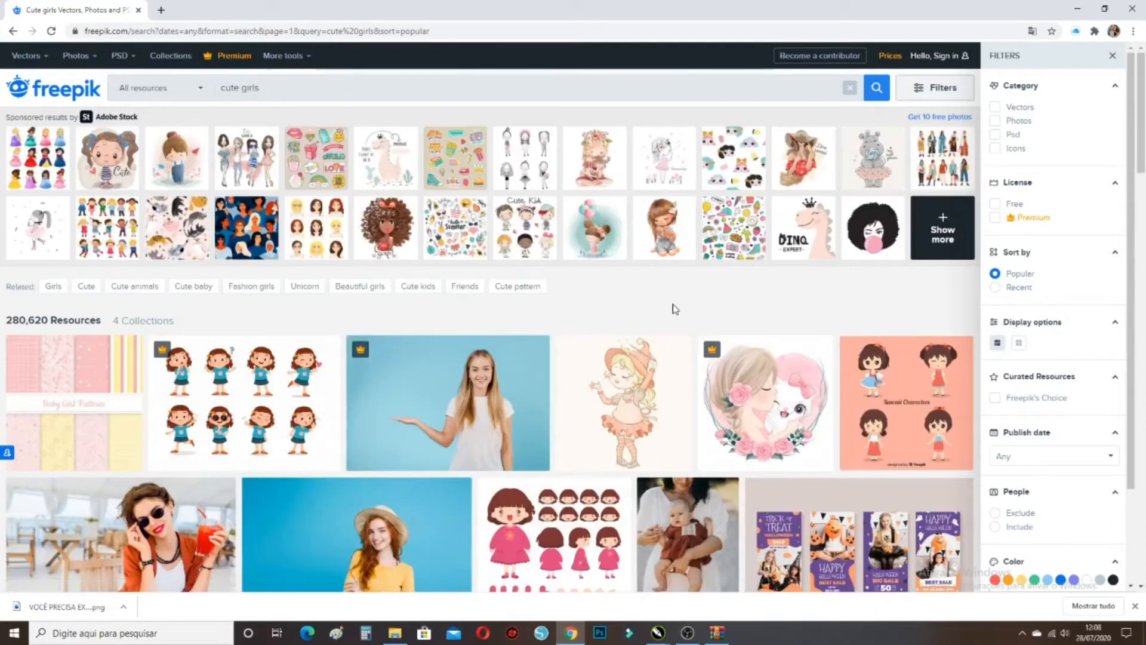
Open the 'Cute baby girl background in hand drawn style' vector from the second results page
scroll(673, 255, "down", 3)
scroll(700, 312, "down", 2)
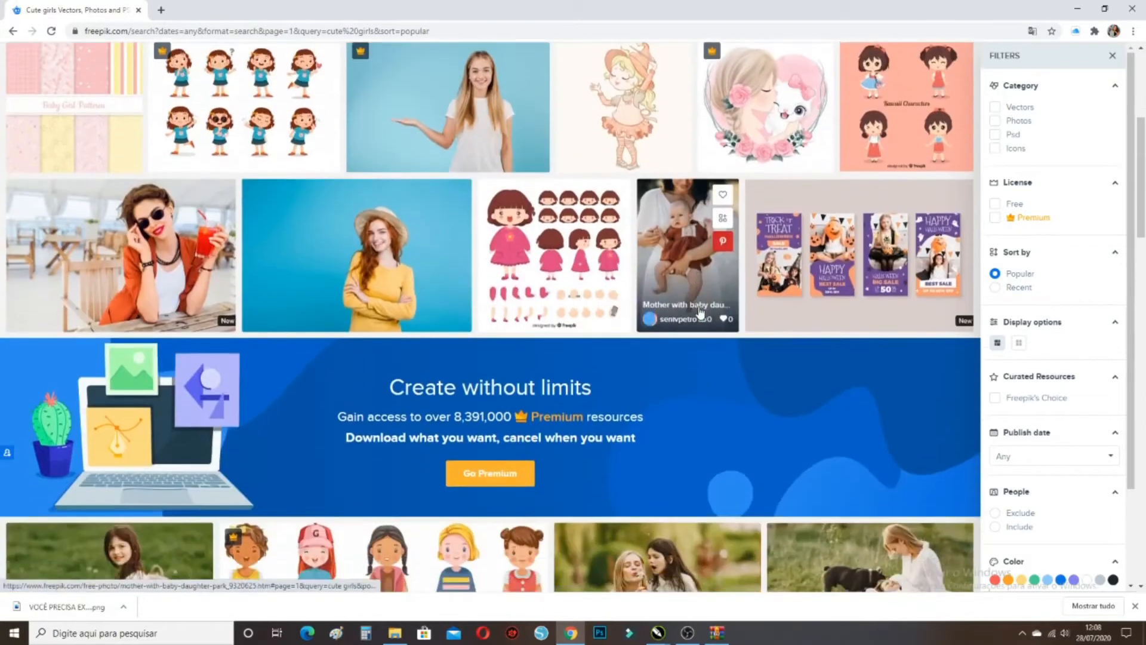
scroll(701, 311, "down", 5)
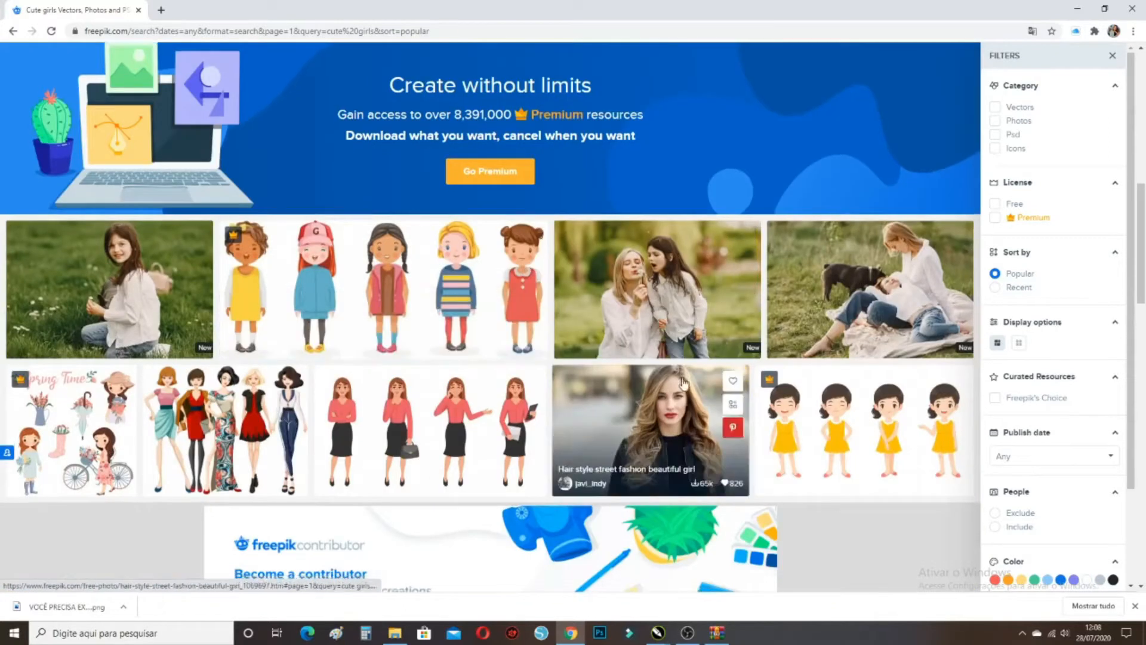
scroll(684, 383, "down", 3)
scroll(684, 384, "down", 12)
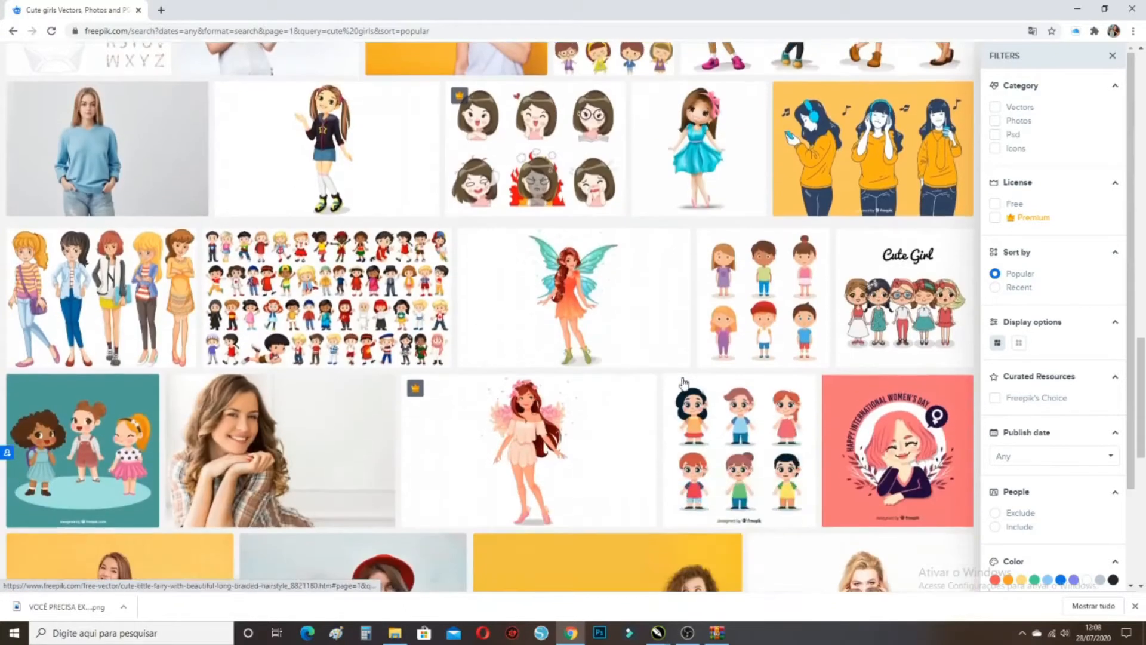
scroll(684, 384, "down", 5)
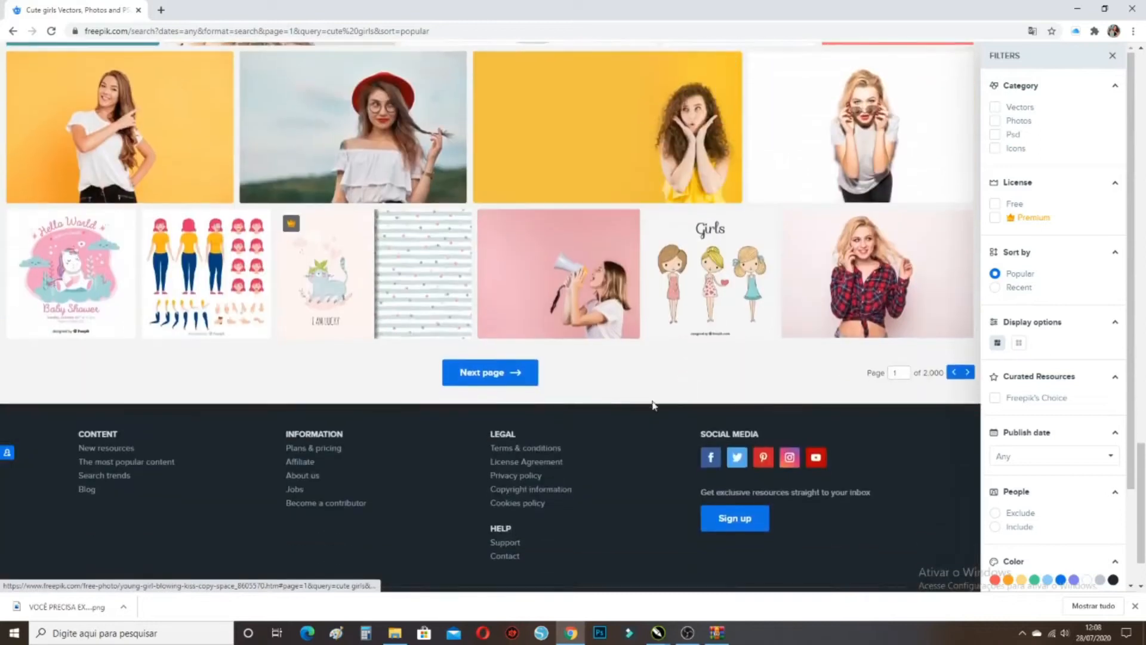
left_click(505, 373)
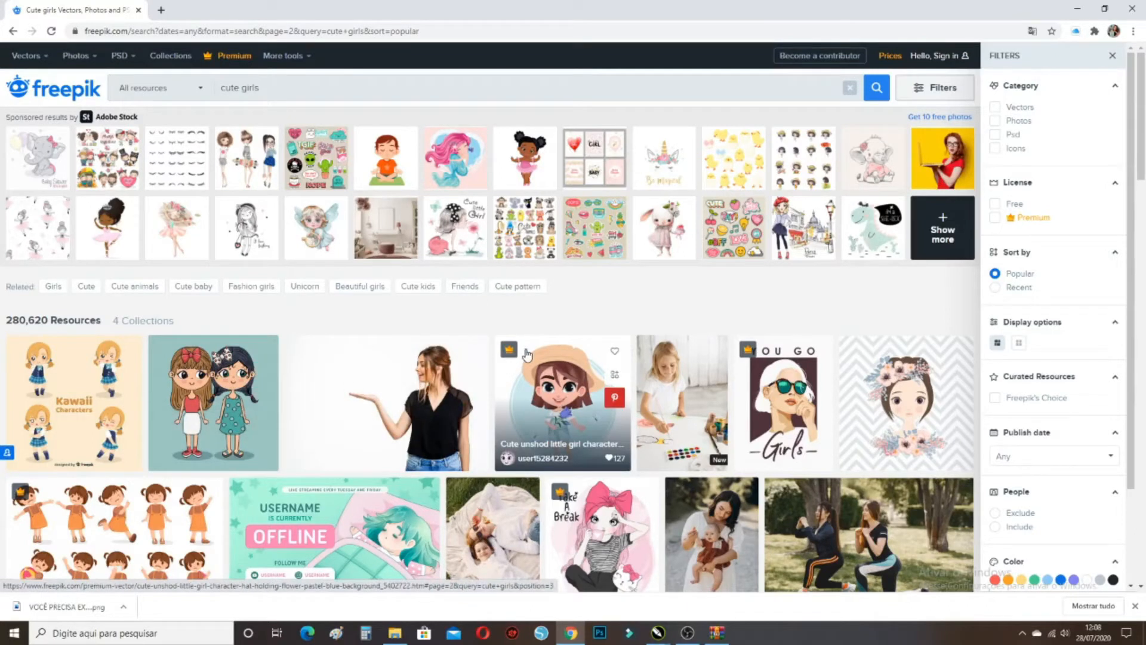
scroll(526, 354, "down", 9)
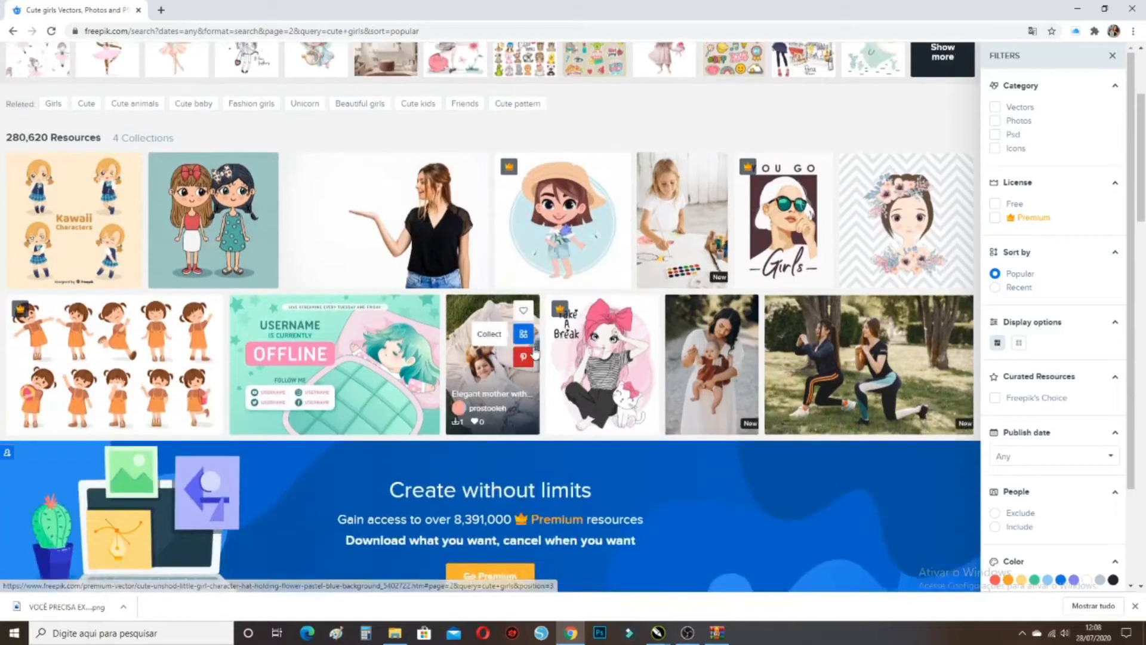
scroll(513, 374, "down", 8)
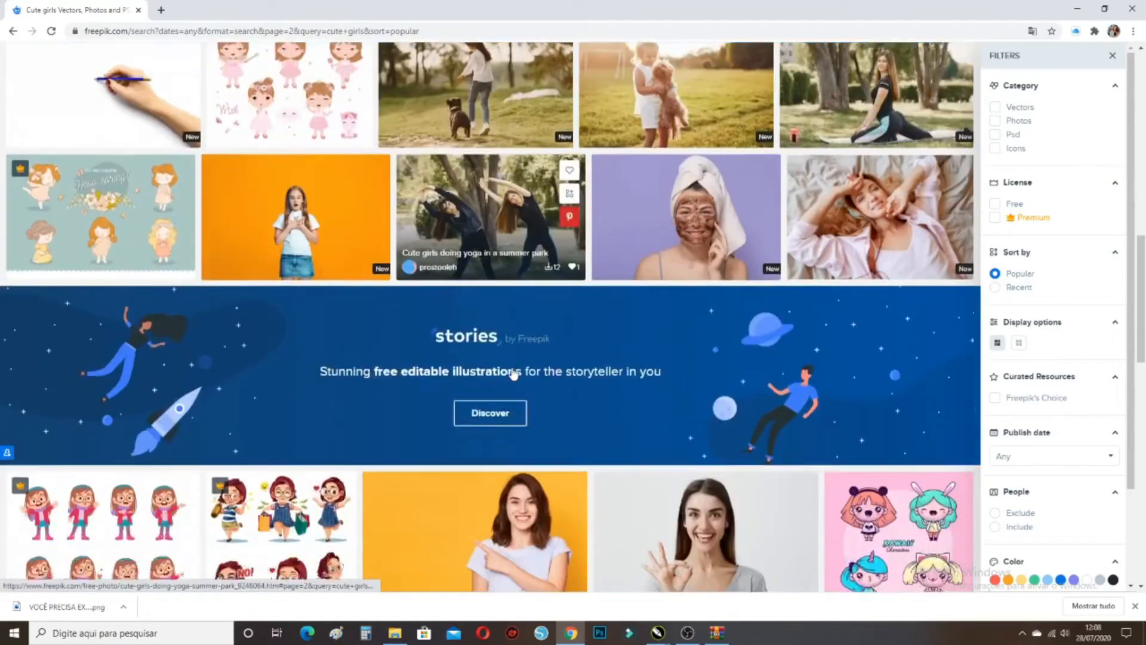
scroll(514, 373, "down", 3)
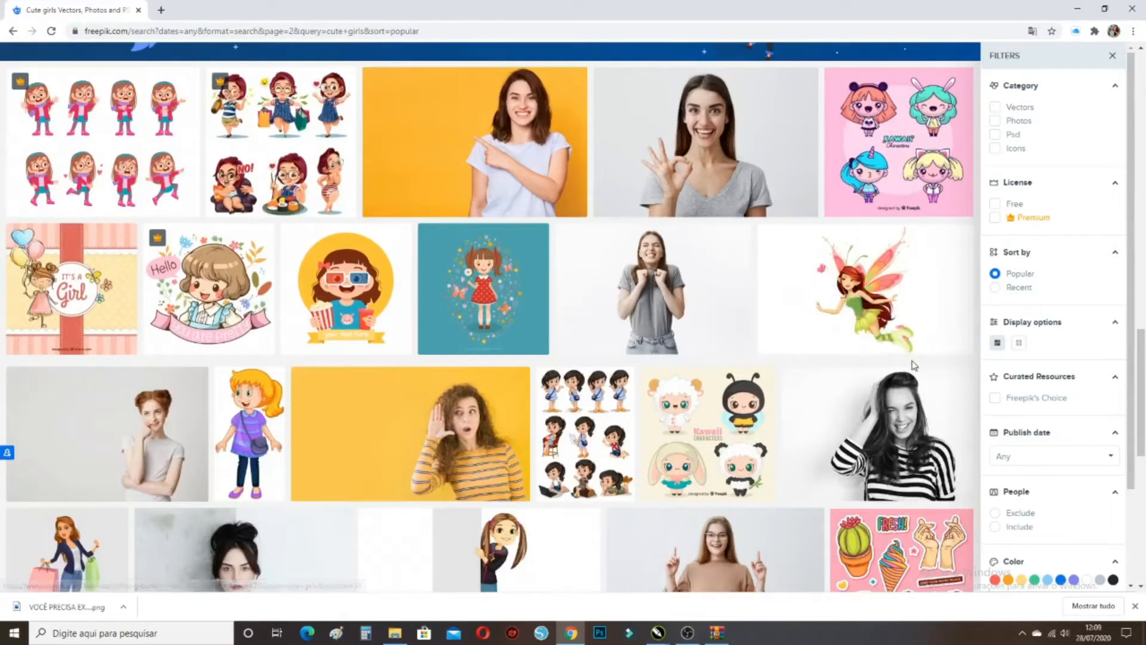
left_click(98, 309)
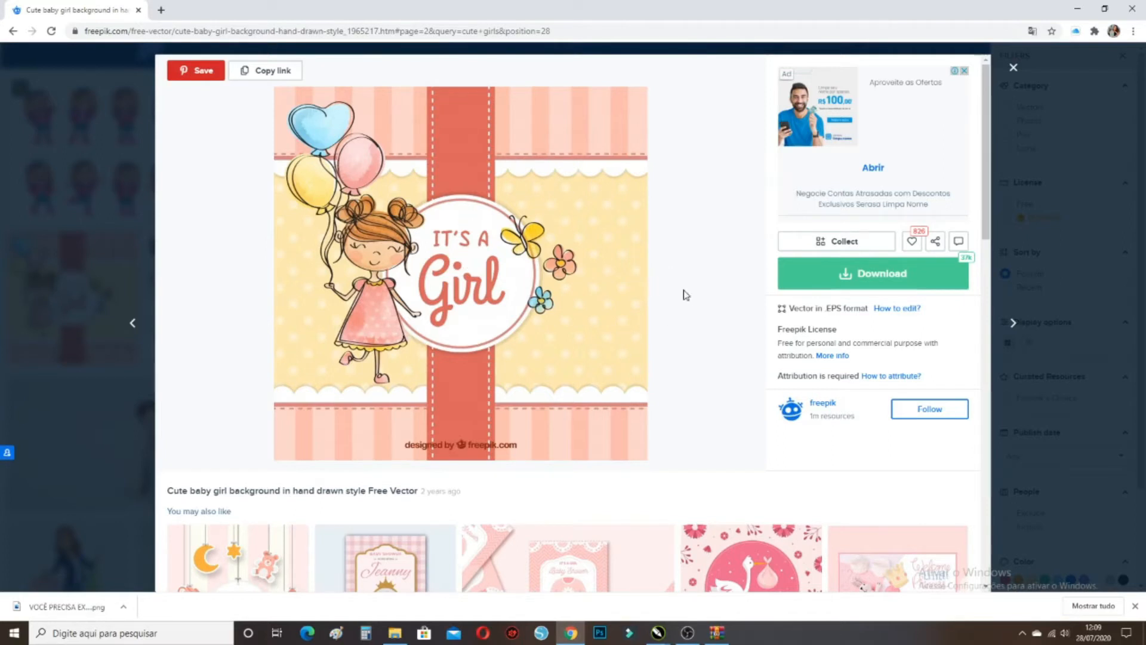
Download the vector with the free, attribution-required option
left_click(832, 275)
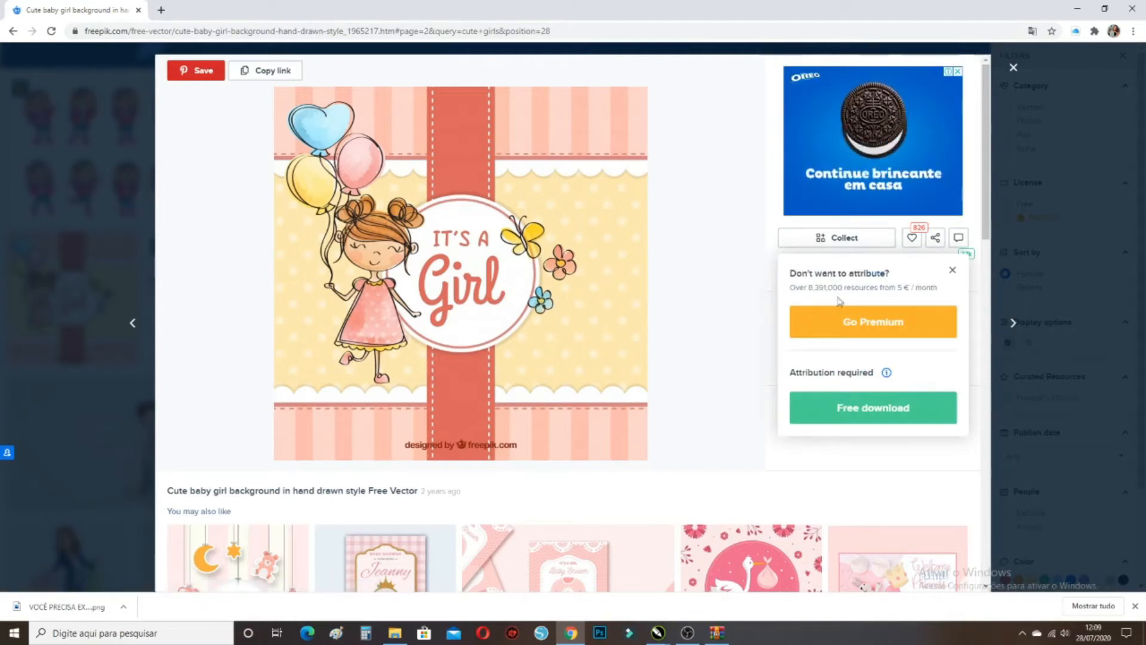
left_click(872, 415)
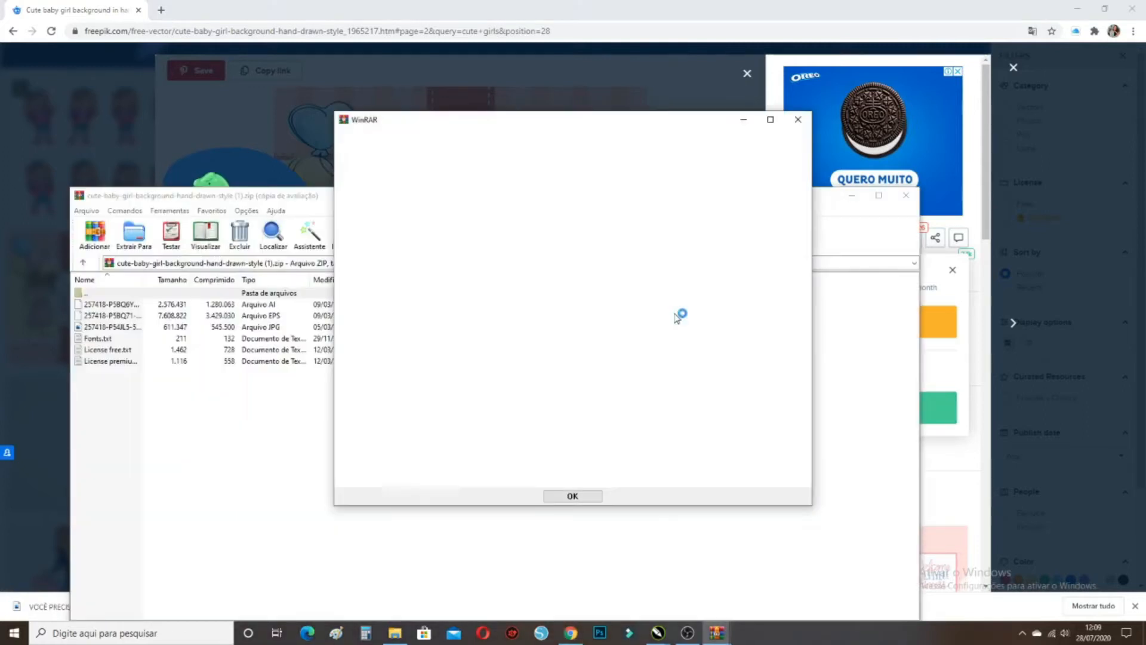
Select the cute baby girl AI file in the WinRAR archive and switch to CorelDRAW's blank page
left_click(798, 119)
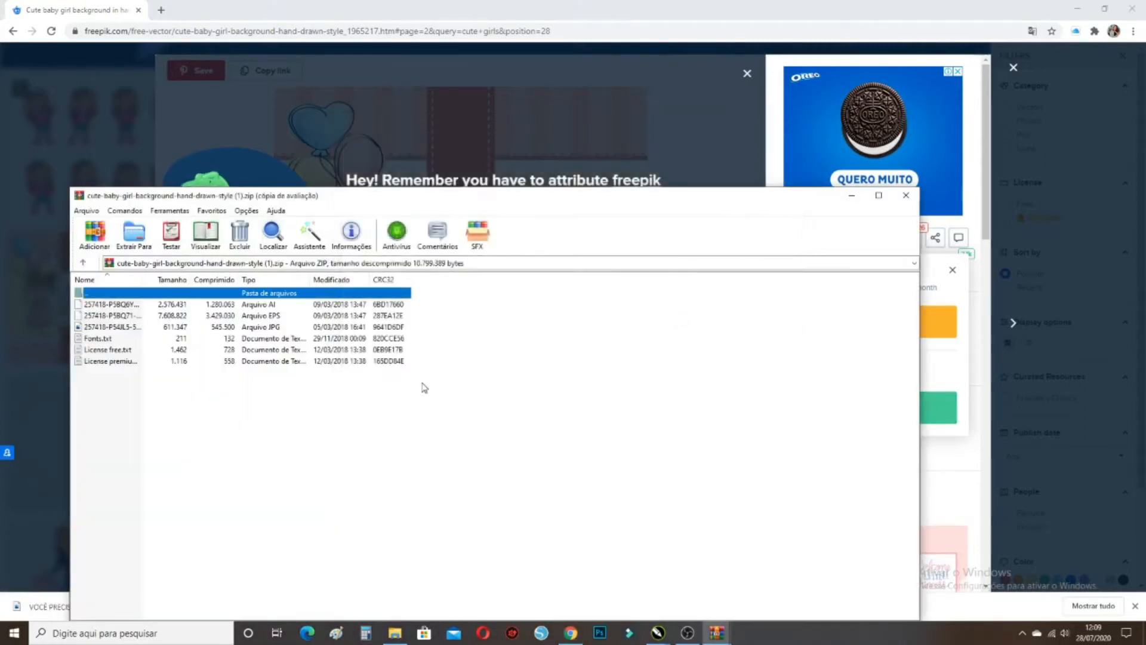
left_click_drag(372, 195, 369, 141)
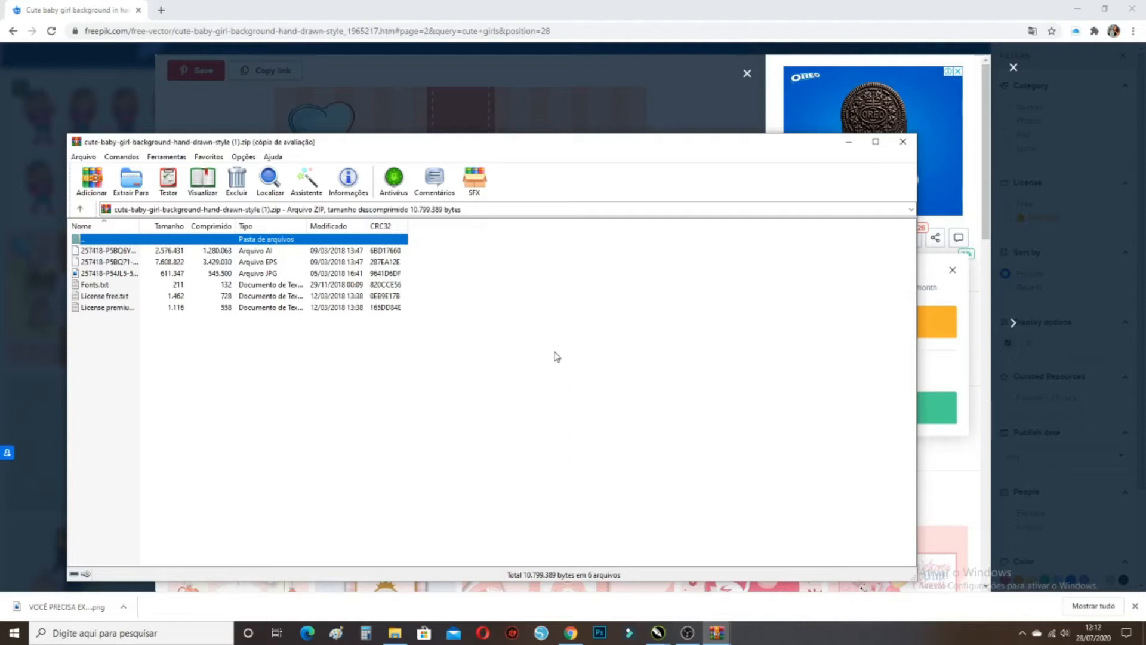
left_click(259, 253)
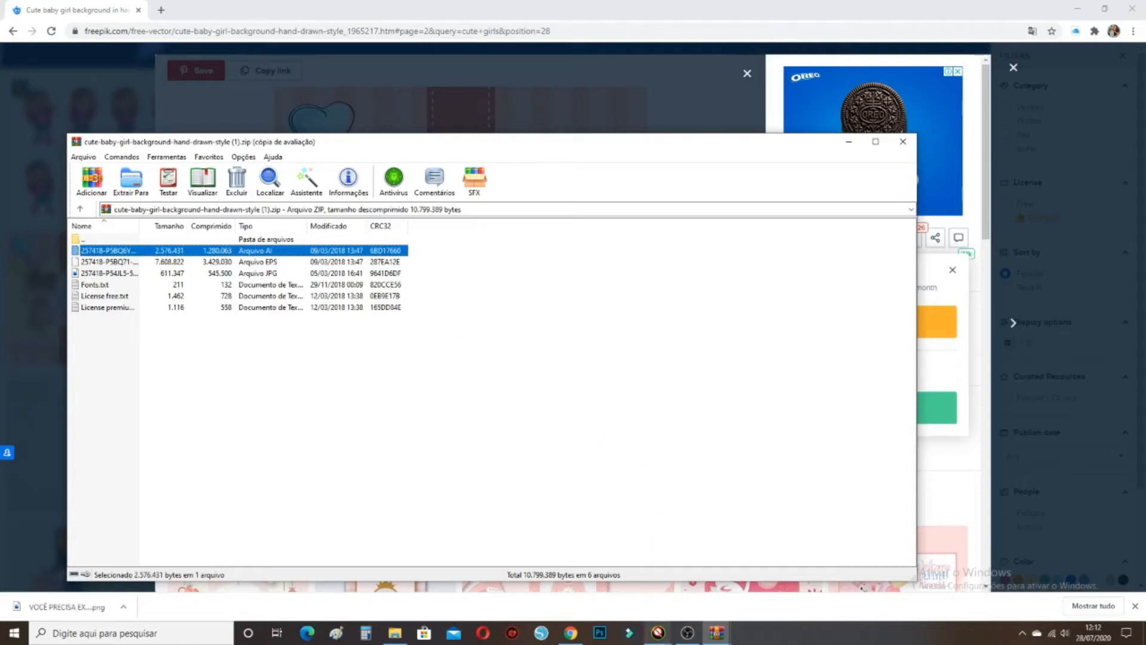
left_click(658, 632)
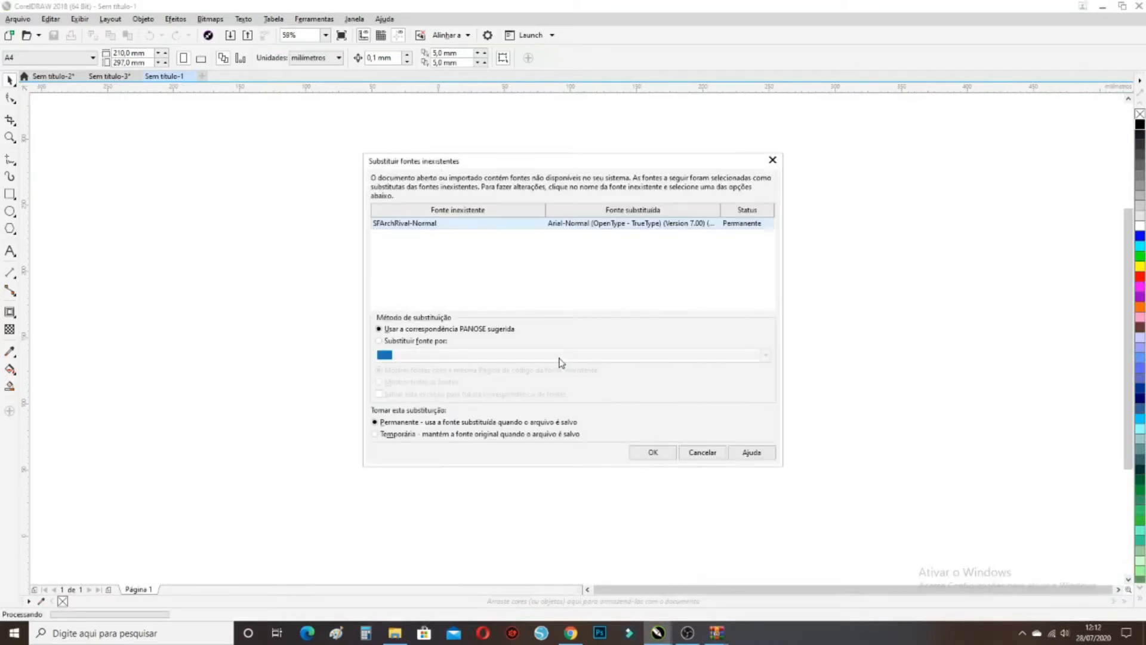
Accept the substitute for the missing SFArchRival-Normal font and place the It's a Girl artwork left of the page
left_click(414, 224)
left_click(653, 453)
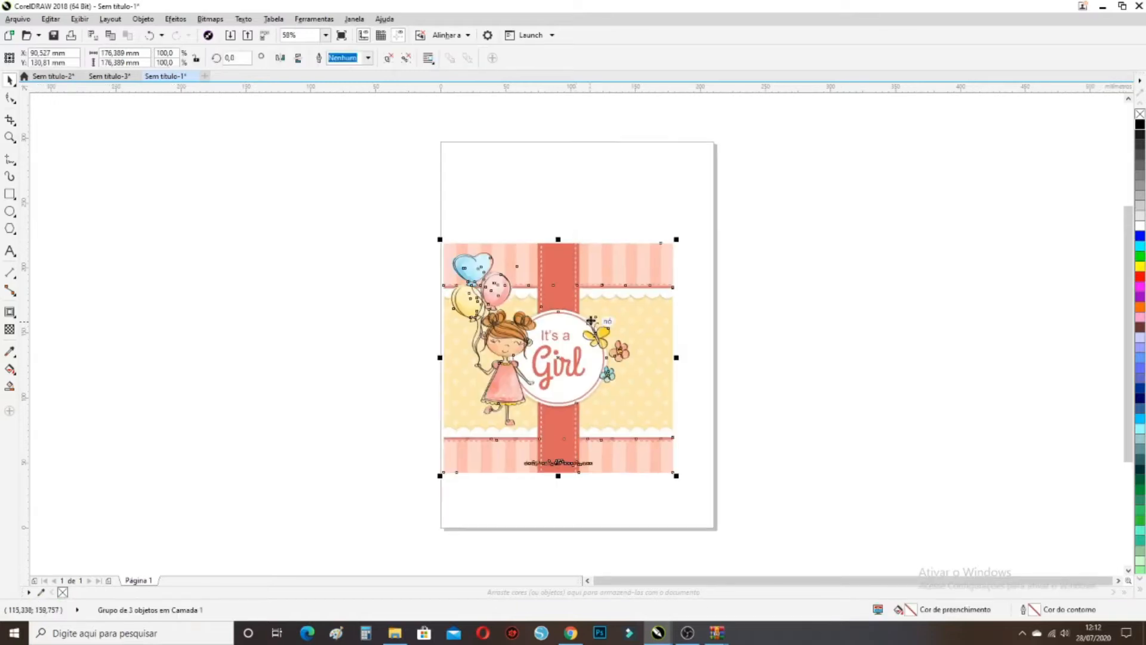
left_click_drag(591, 321, 327, 297)
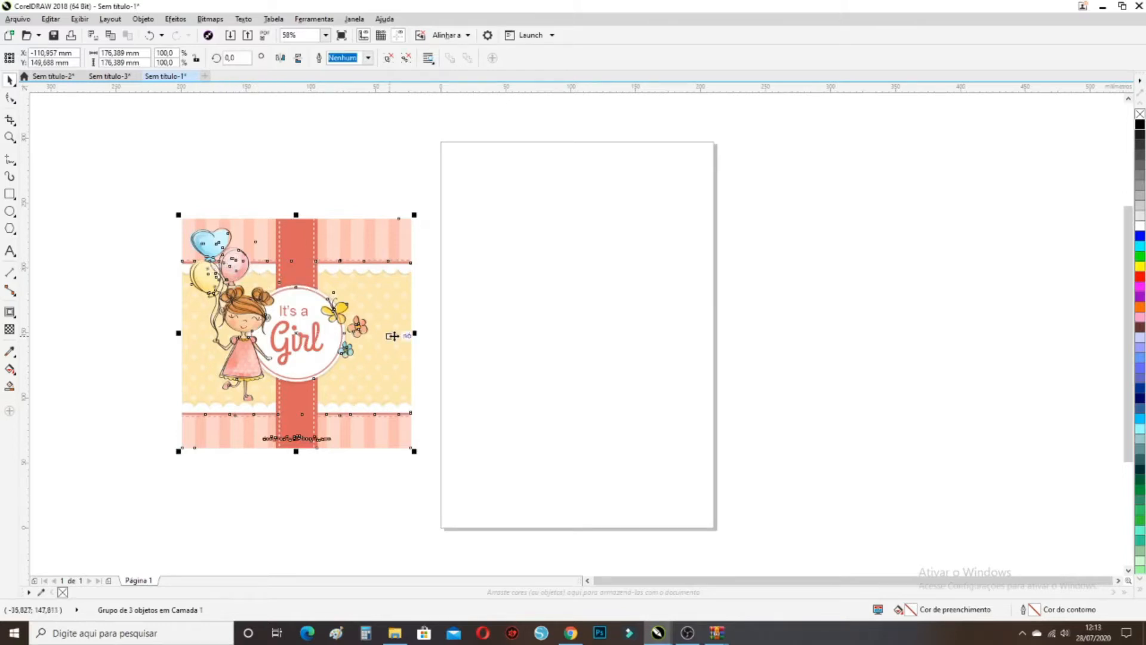
left_click(484, 316)
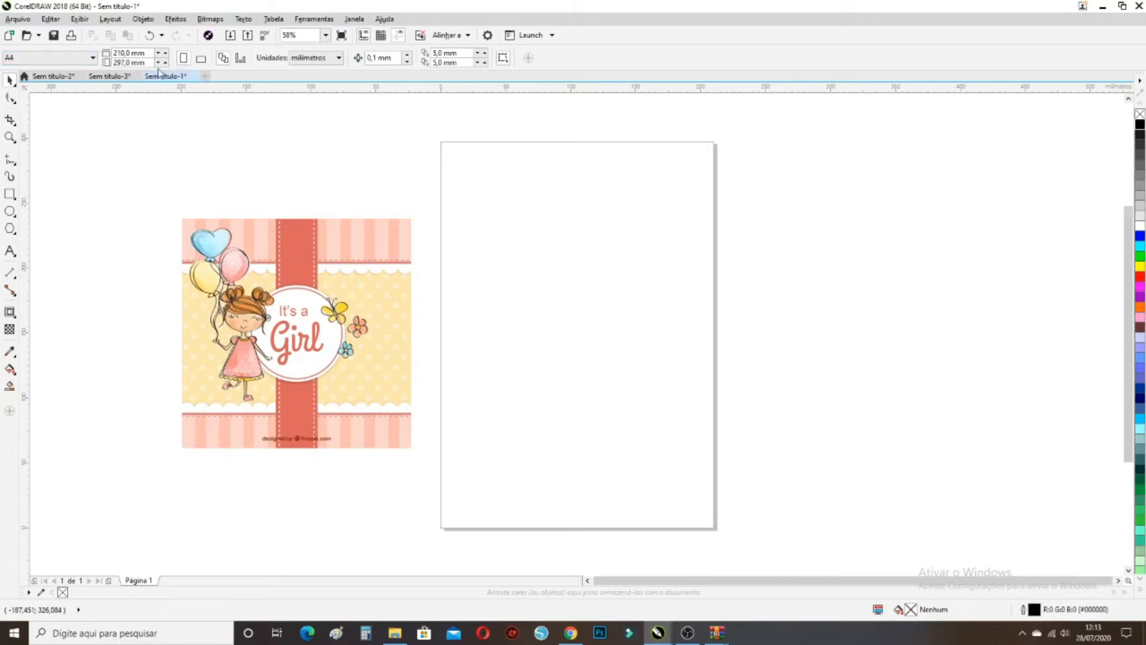
Make the A4 page landscape and shift the artwork further left beside it
left_click(203, 58)
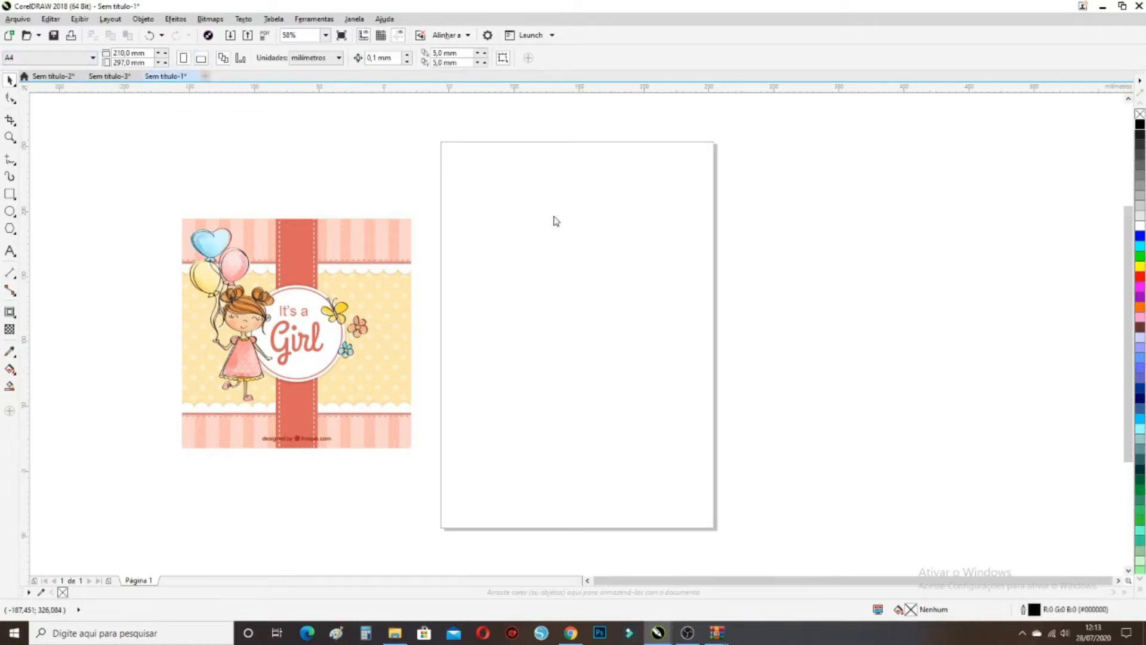
left_click(389, 335)
left_click_drag(393, 344, 346, 343)
left_click(434, 339)
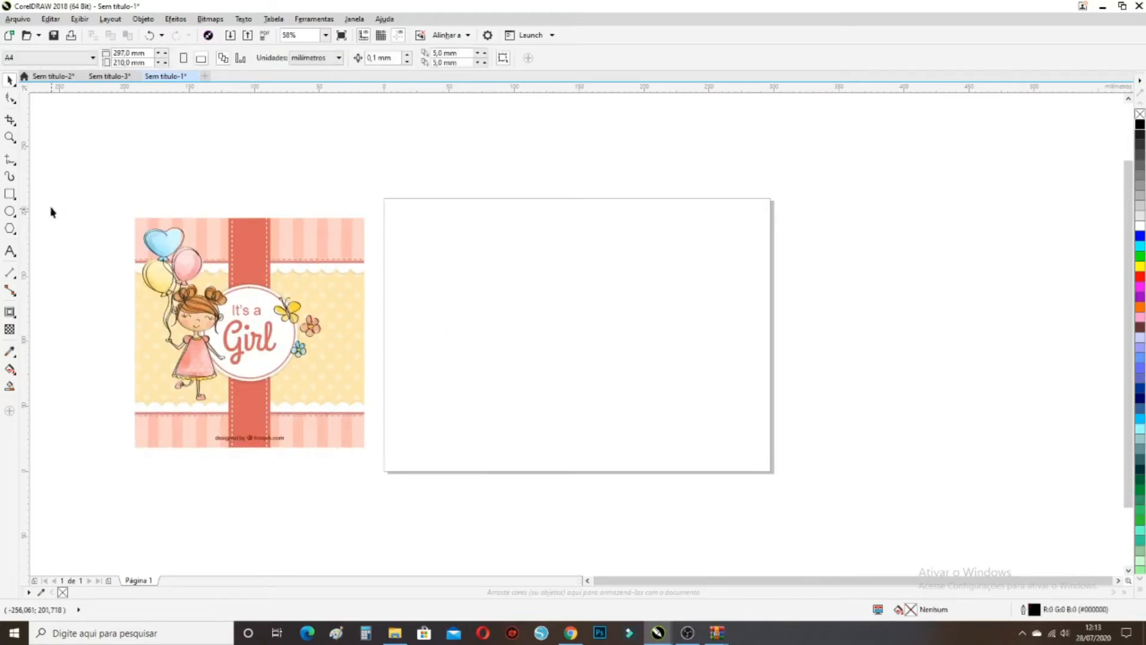
Draw a rectangle on the page and size it 40 mm wide by 55 mm high
left_click(10, 197)
left_click_drag(406, 234, 512, 385)
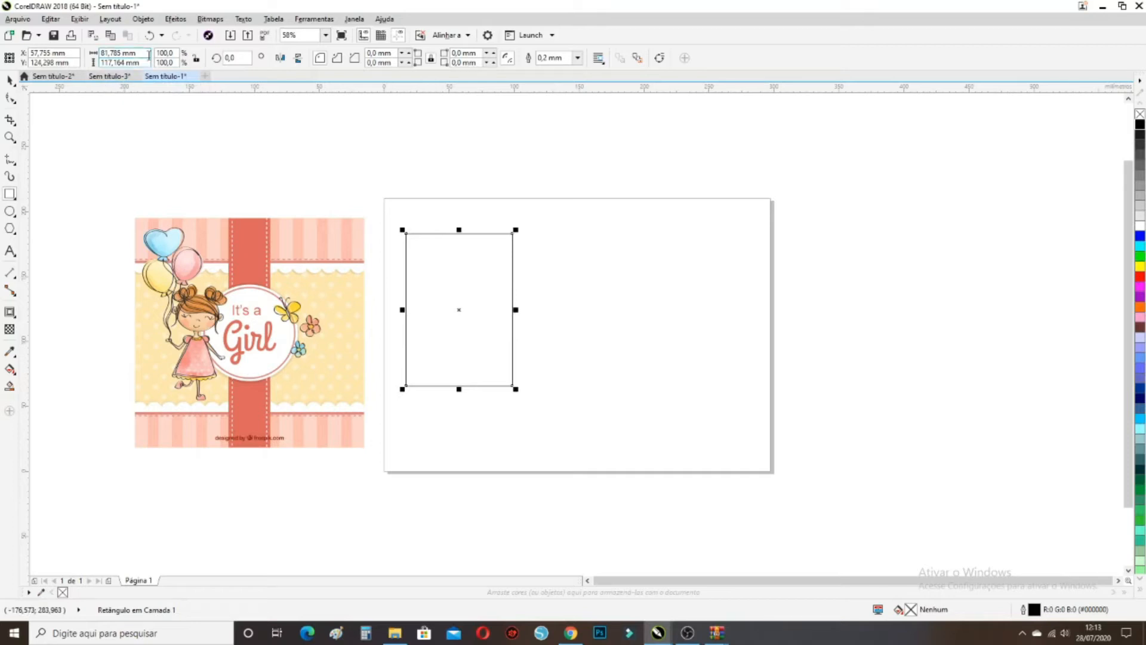
double_click(120, 53)
type("40")
key("Return")
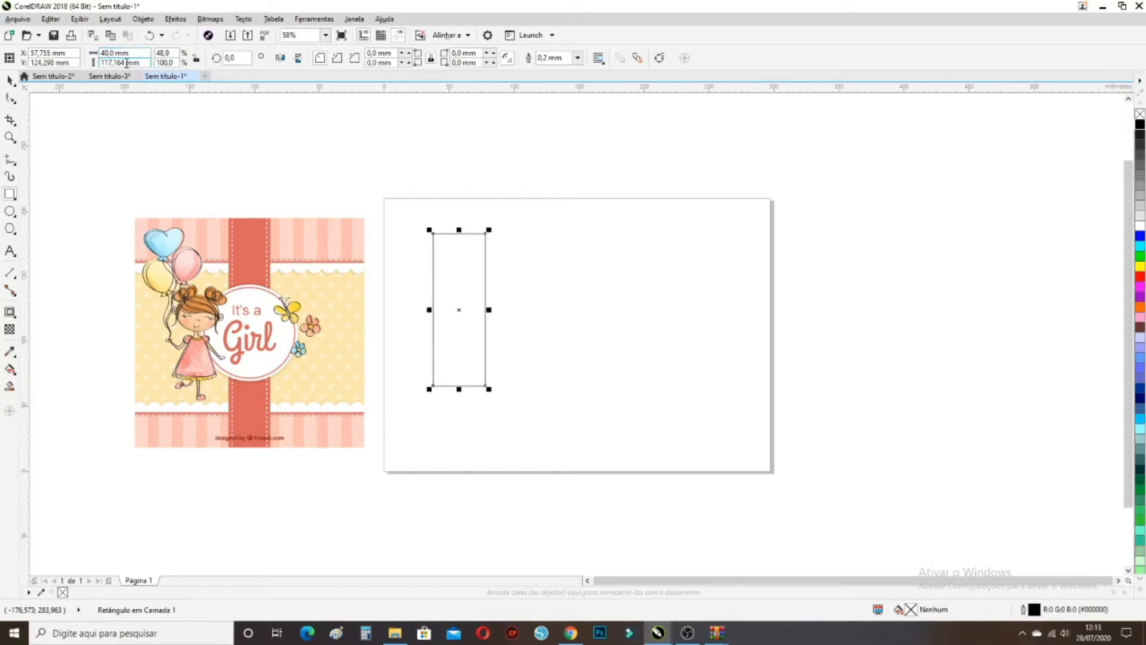
double_click(125, 62)
type("55")
key("Return")
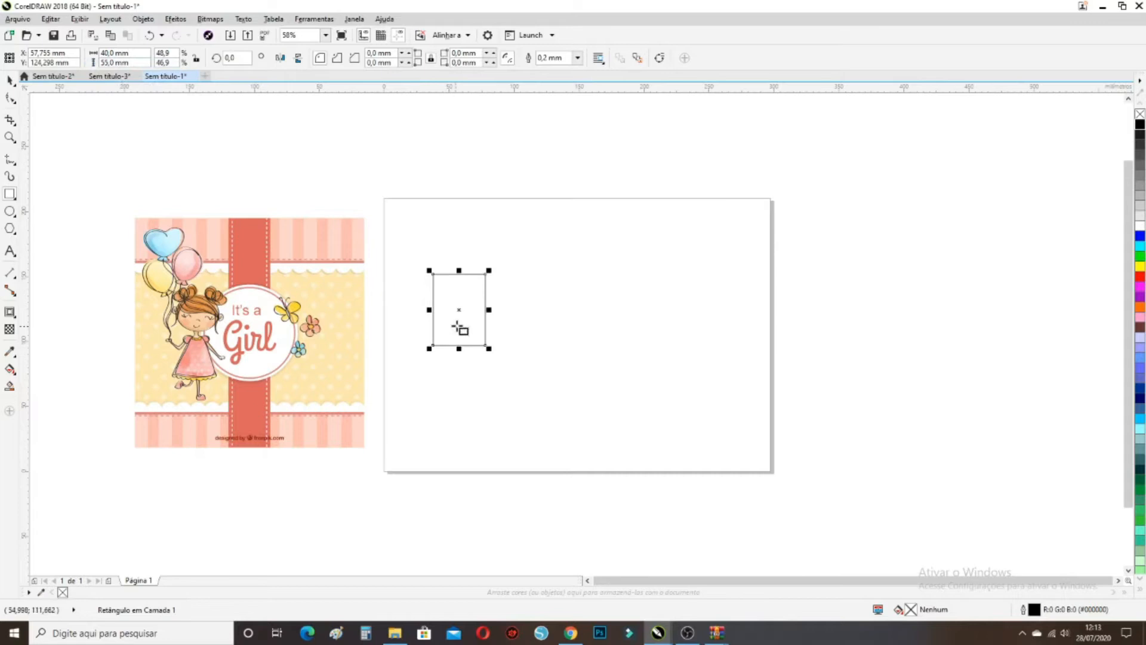
scroll(465, 325, "up", 2)
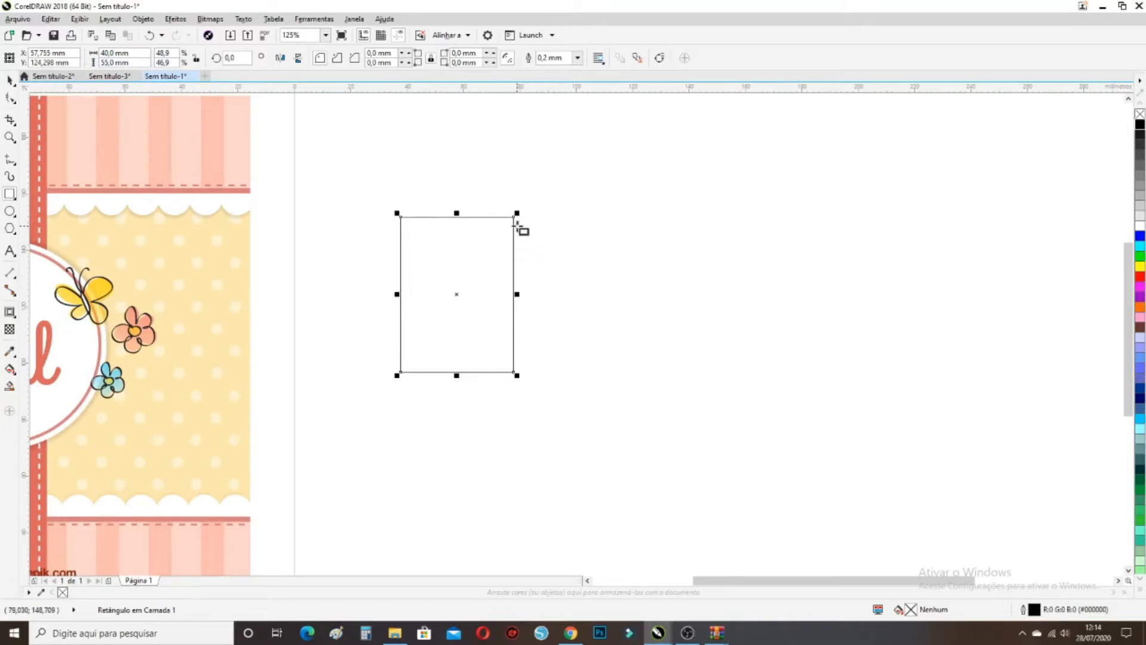
Duplicate the rectangle to its right and narrow the copy to a 3 mm strip
left_click(10, 80)
left_click(453, 194)
left_click(457, 236)
left_click_drag(400, 218, 514, 219)
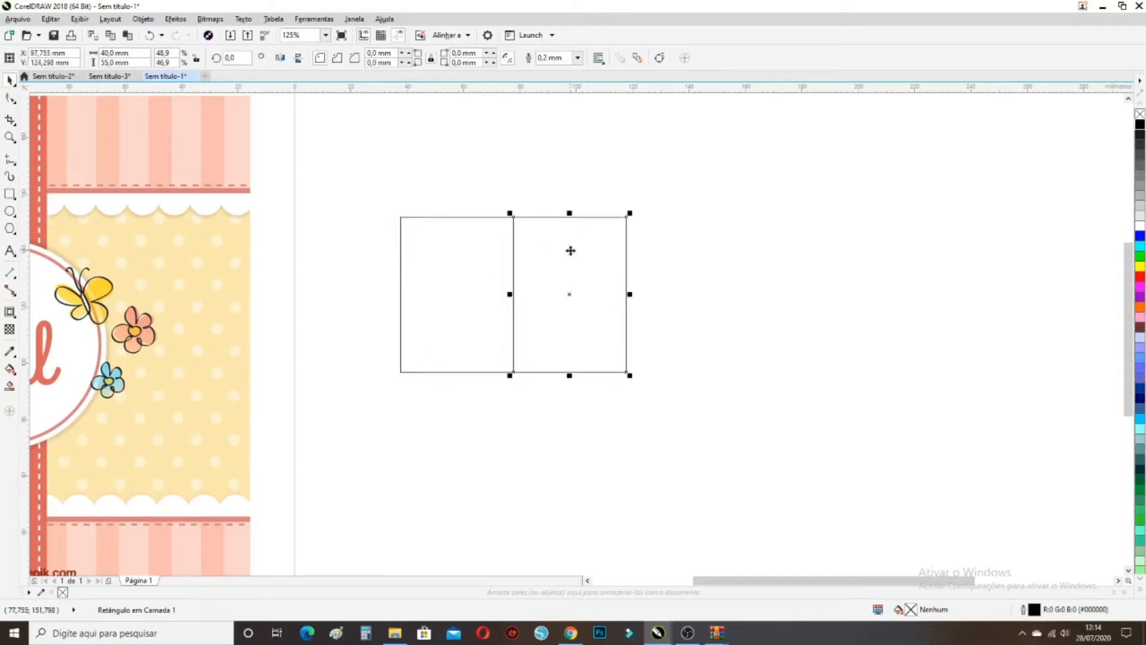
left_click_drag(108, 53, 105, 53)
type("3")
key("Return")
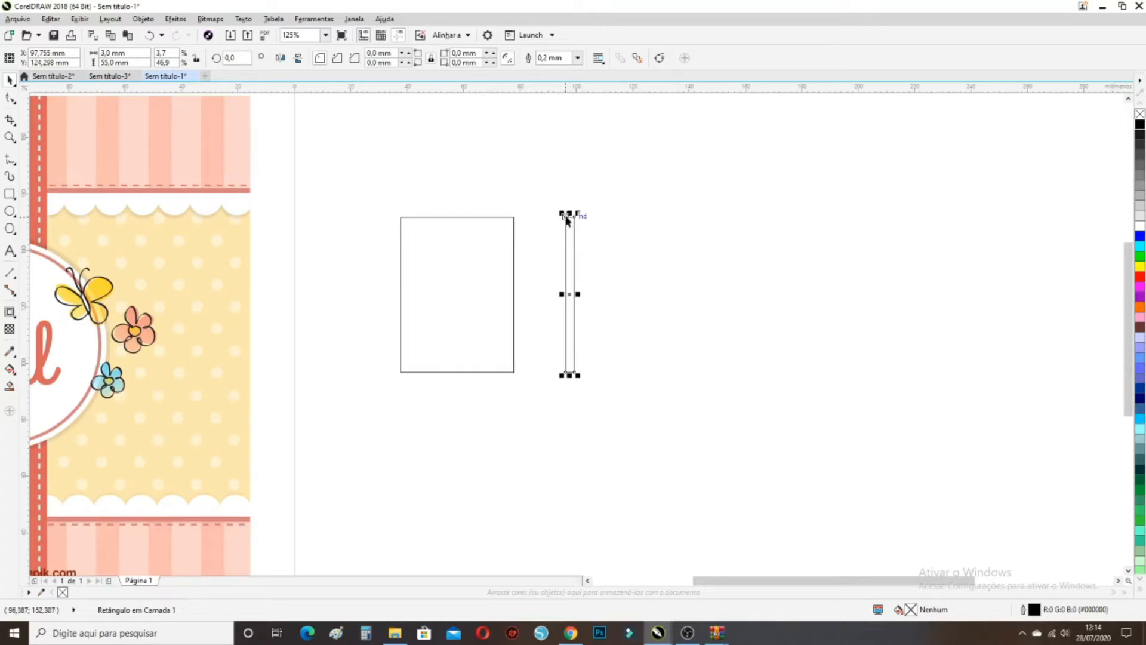
Snap the 3 mm strip against the cover's right edge and reselect the cover
left_click(536, 228)
left_click(568, 227)
left_click_drag(564, 222, 514, 216)
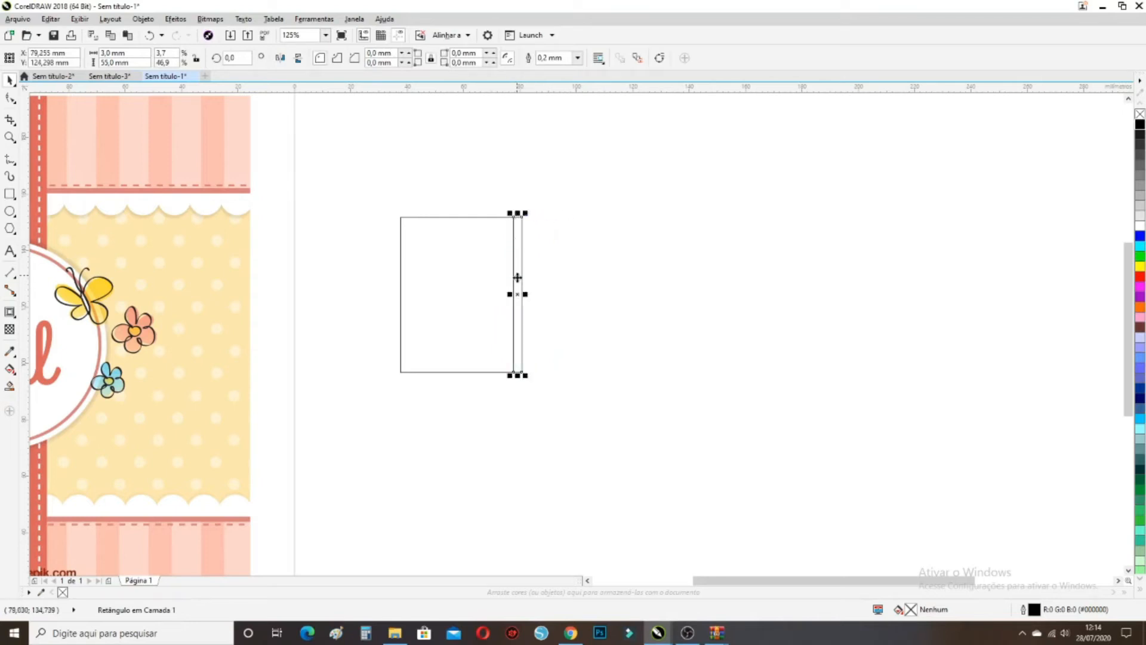
left_click(557, 355)
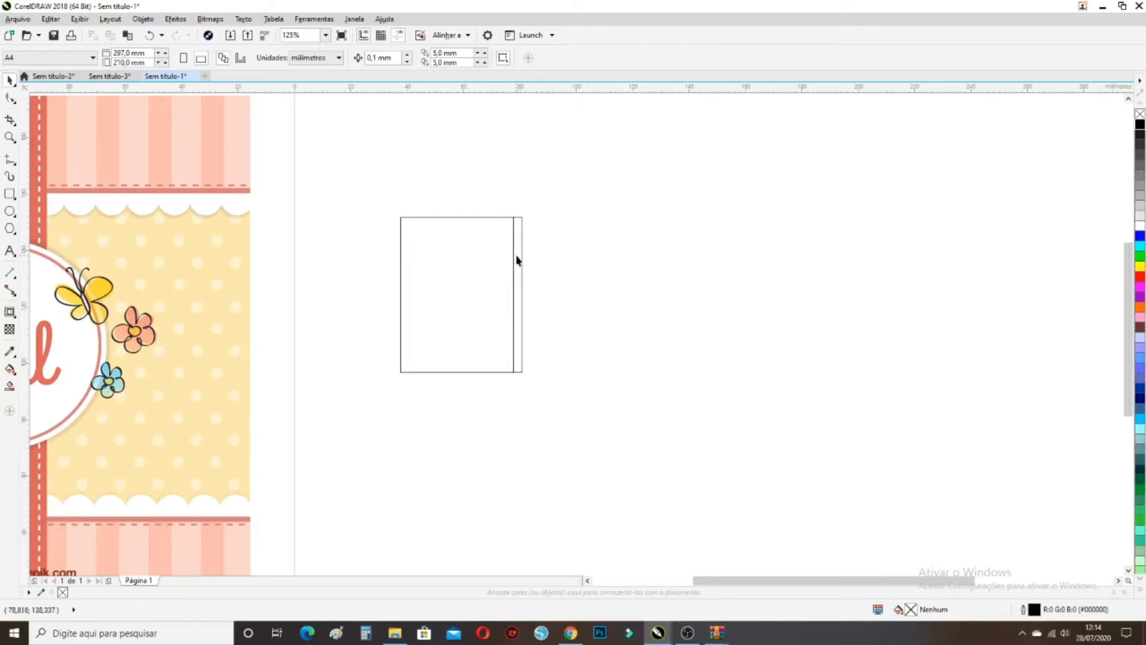
left_click(442, 314)
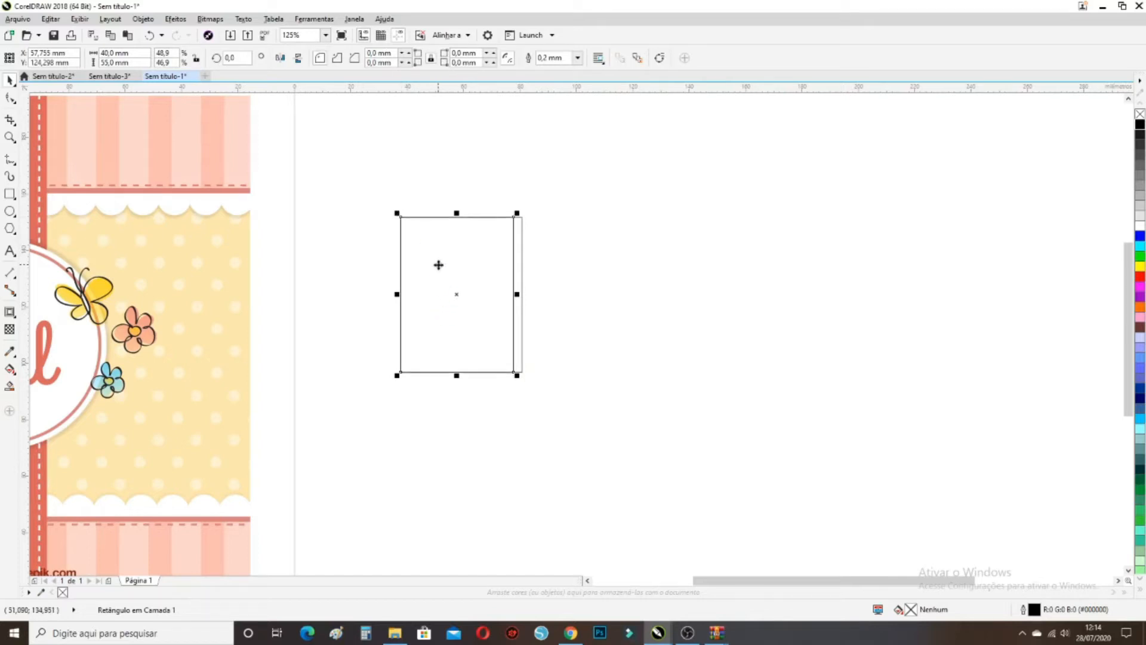
Duplicate the cover to the right, make it 10 mm wide, and butt it against the spine
scroll(438, 264, "up", 2)
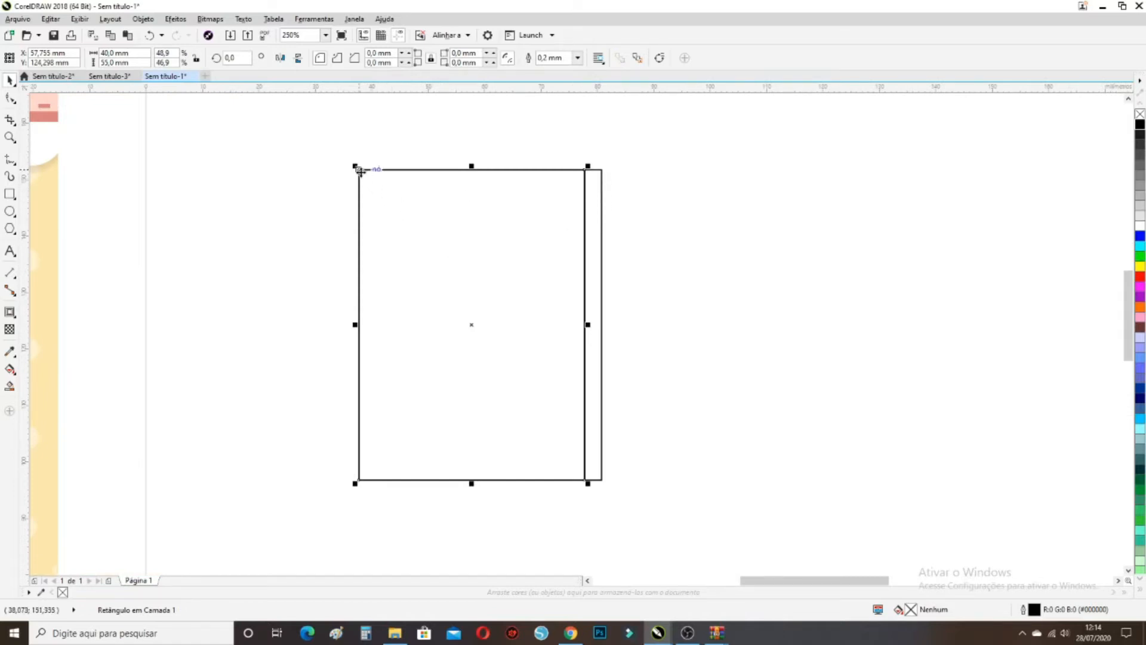
left_click_drag(360, 170, 599, 169)
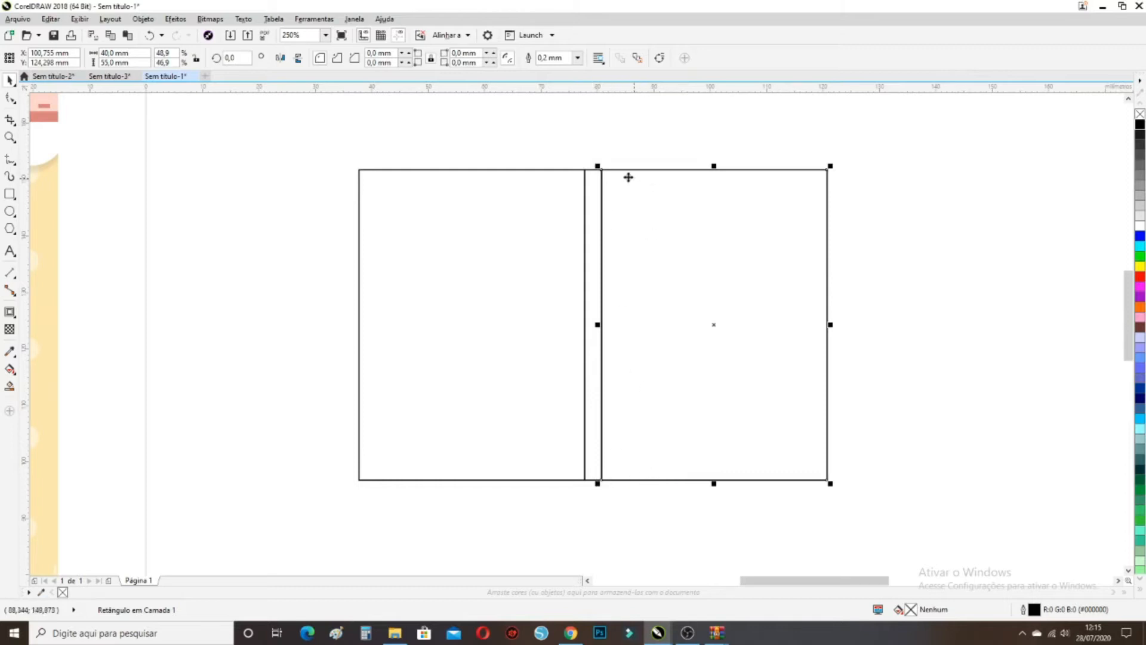
left_click(104, 53)
type("1")
key("Return")
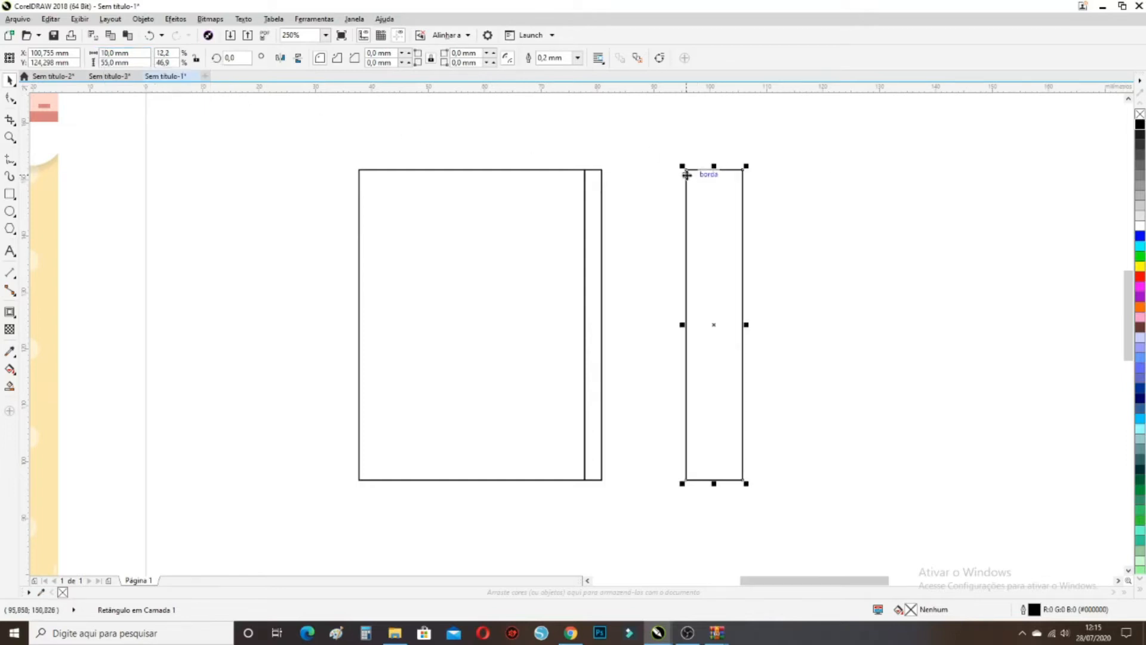
left_click_drag(686, 170, 602, 173)
left_click(299, 287)
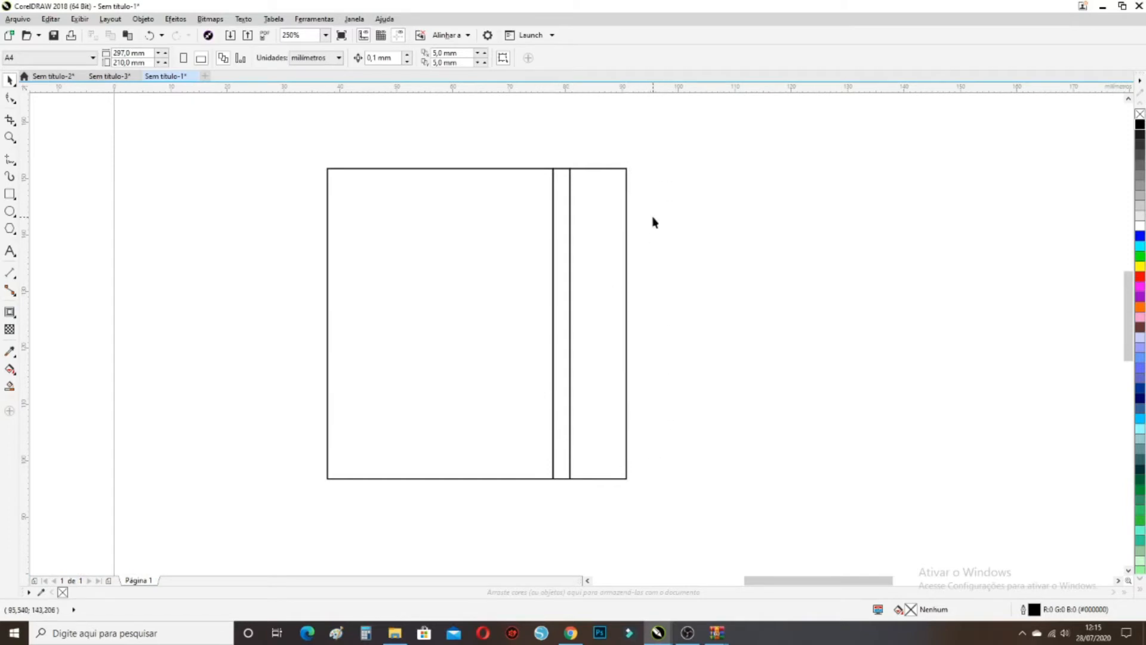
Mirror a copy of the cover and spine to the right, against the 10 mm strip
key("ctrl+z")
left_click_drag(262, 146, 349, 190)
mouse_move(272, 152)
left_mouse_down()
mouse_move(406, 243)
mouse_move(535, 376)
mouse_move(586, 500)
left_mouse_up()
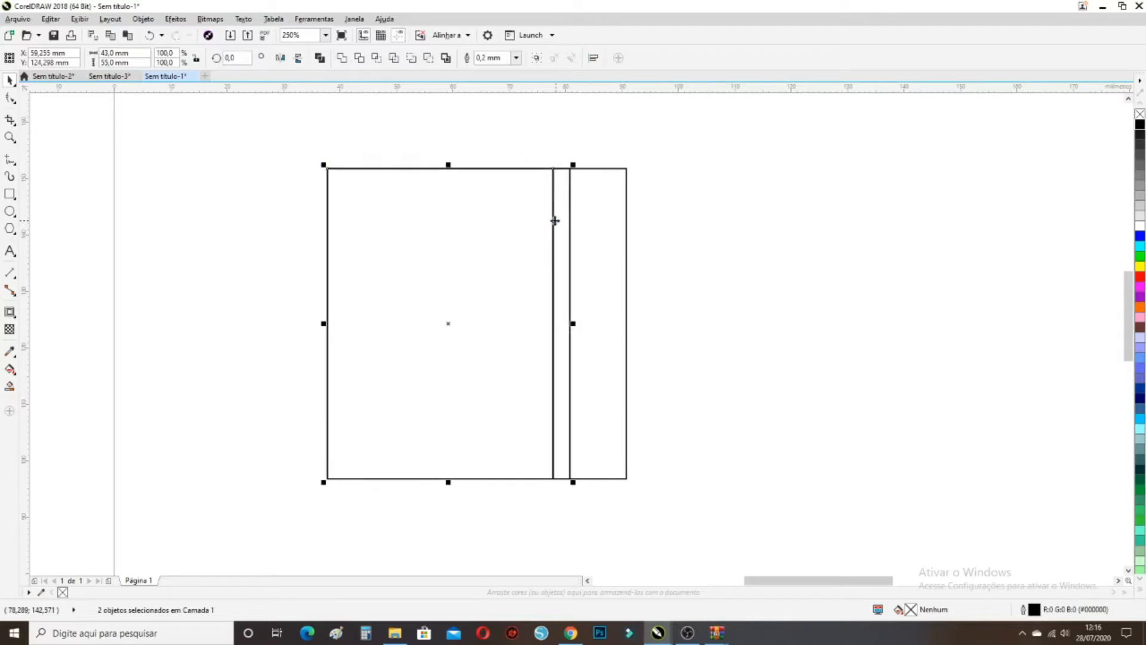
left_click_drag(326, 323, 326, 325)
left_click_drag(325, 321, 775, 324)
left_click_drag(568, 169, 626, 174)
left_click(591, 159)
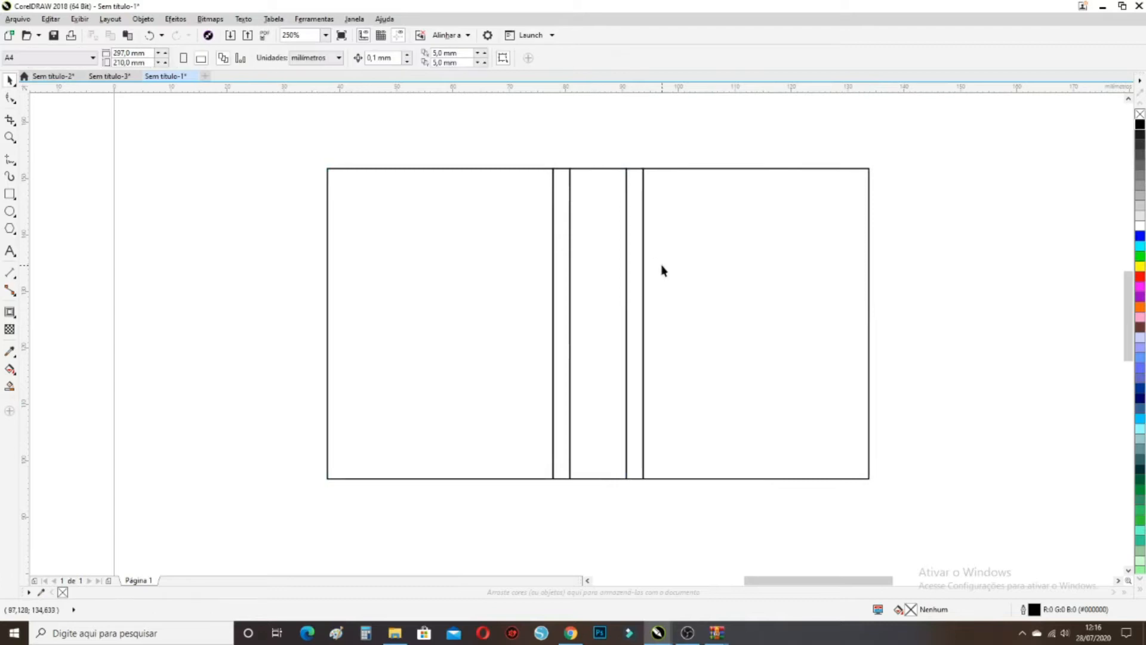
Group all five panels into one 96 × 55 mm object
scroll(505, 306, "down", 2)
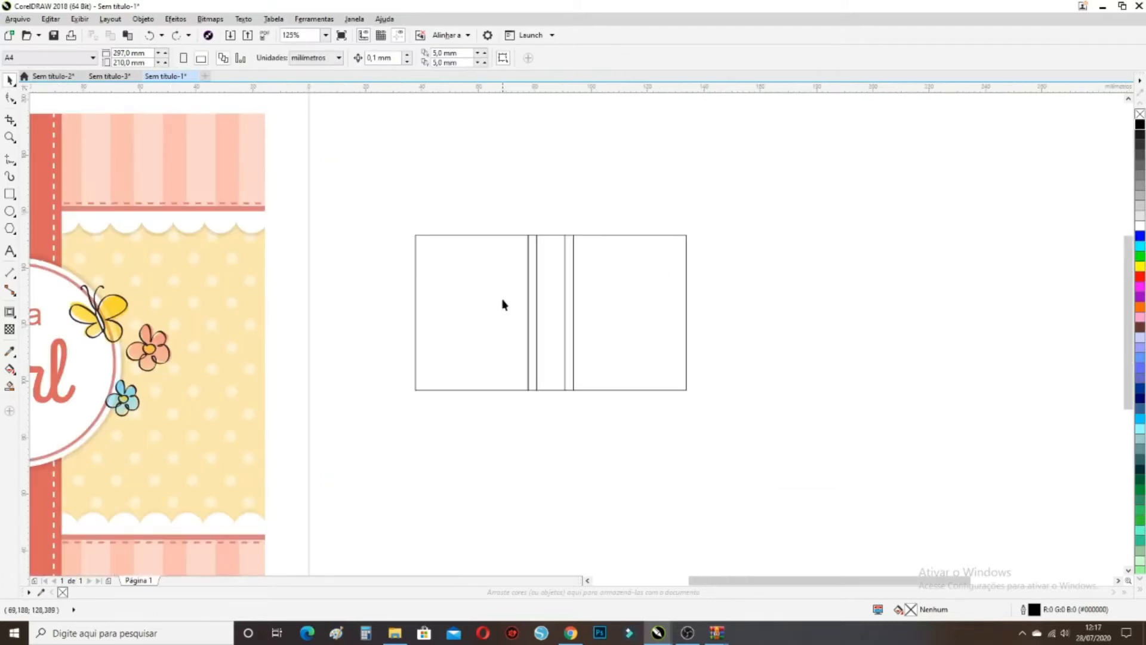
mouse_move(411, 232)
left_mouse_down()
mouse_move(599, 366)
mouse_move(691, 406)
left_mouse_up()
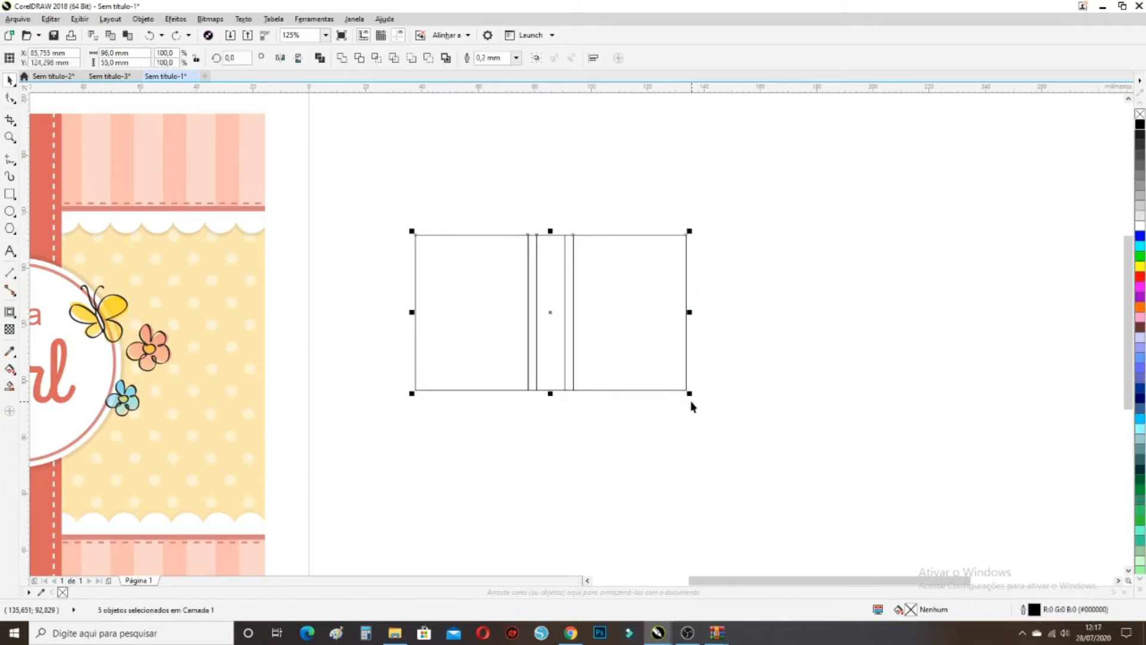
left_click(714, 396)
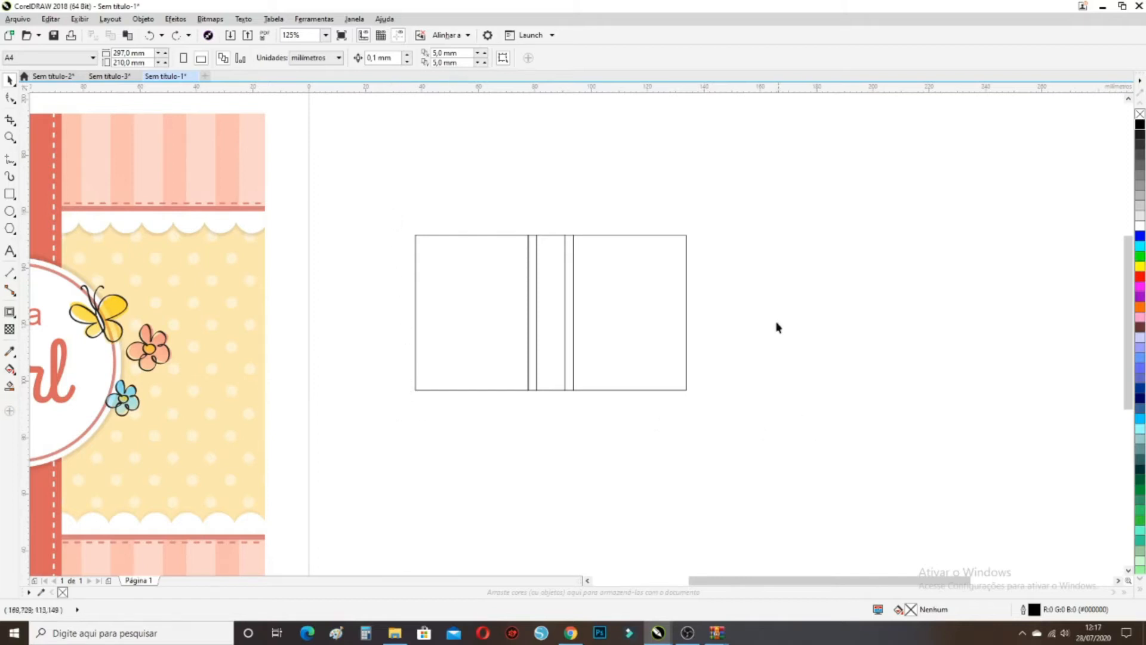
mouse_move(708, 398)
left_mouse_down()
mouse_move(388, 248)
mouse_move(387, 229)
left_mouse_up()
left_click(734, 422)
left_click_drag(733, 417, 384, 211)
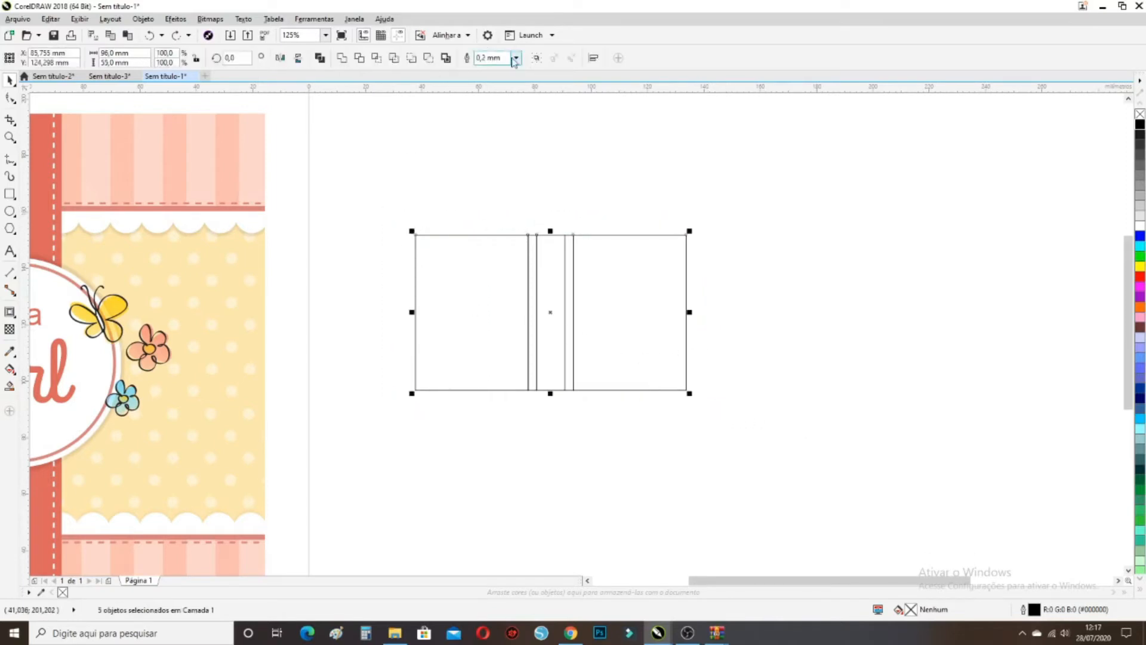
left_click(536, 63)
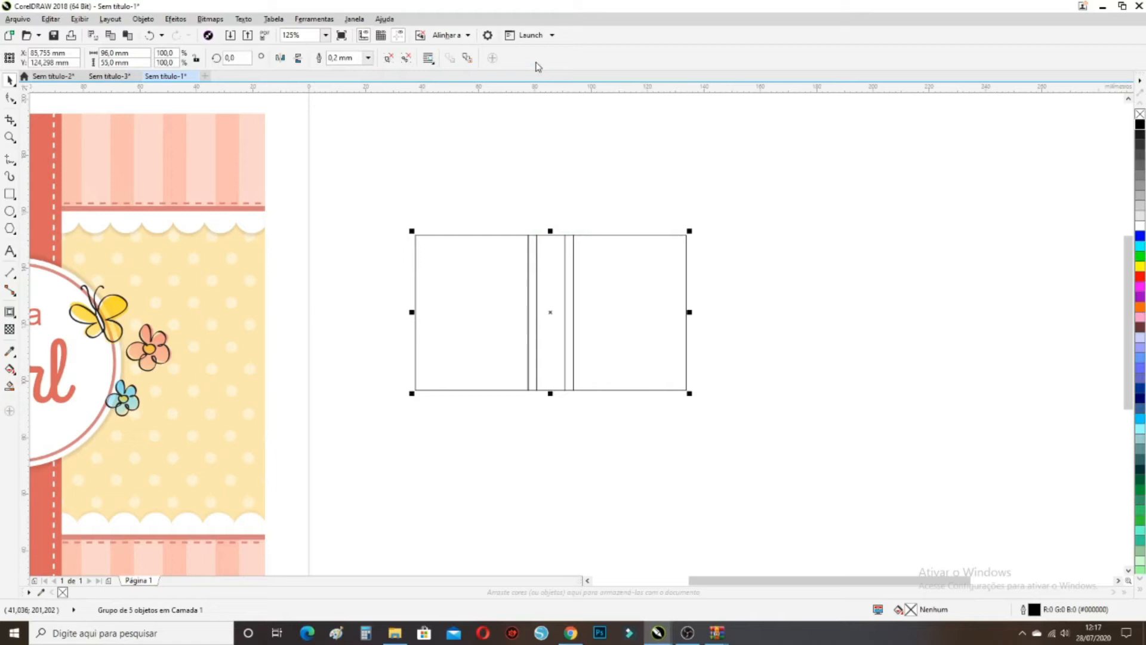
left_click(552, 160)
mouse_move(485, 273)
left_mouse_down()
mouse_move(482, 283)
mouse_move(487, 259)
left_mouse_up()
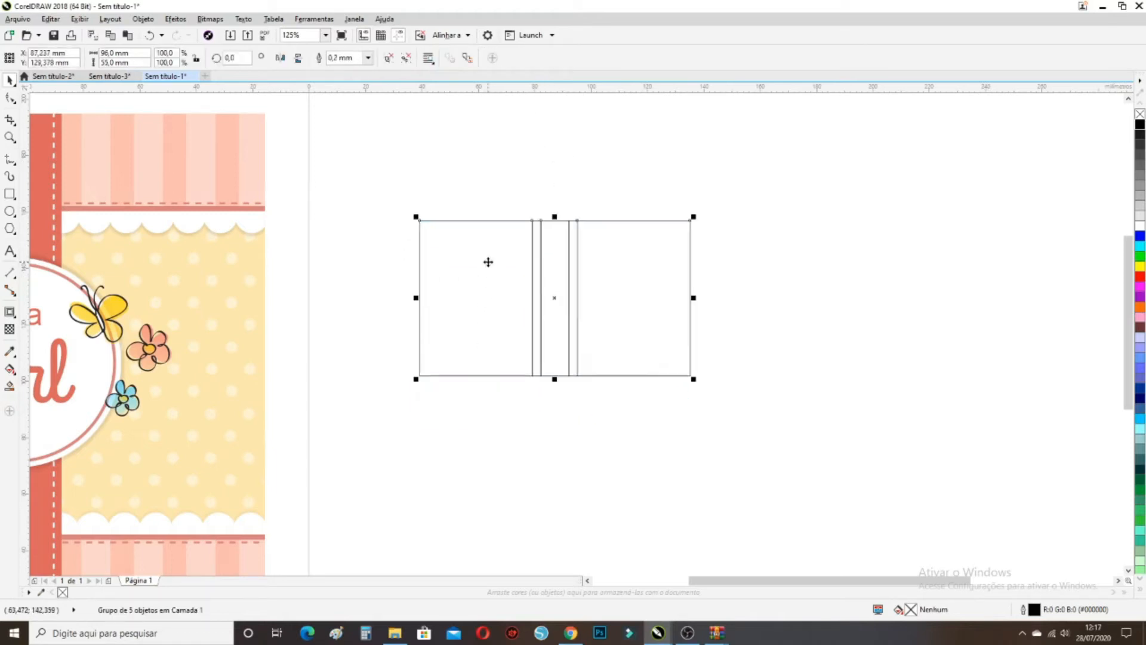
left_click(10, 312)
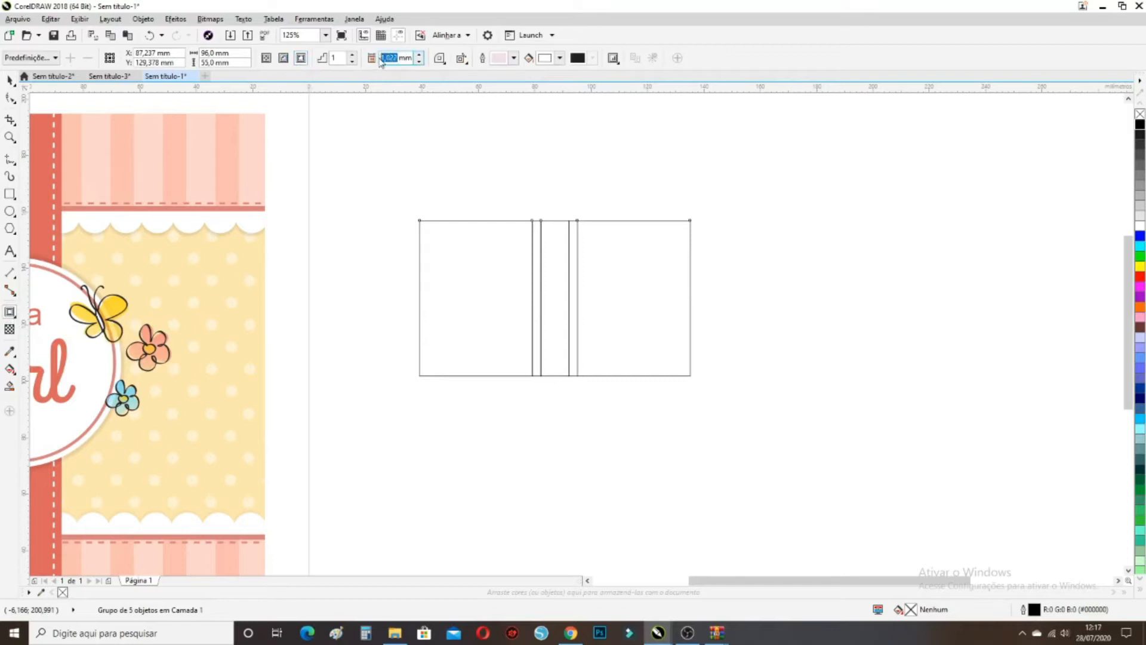
Apply a black 15 mm outside contour around the book layout
type("15")
key("Return")
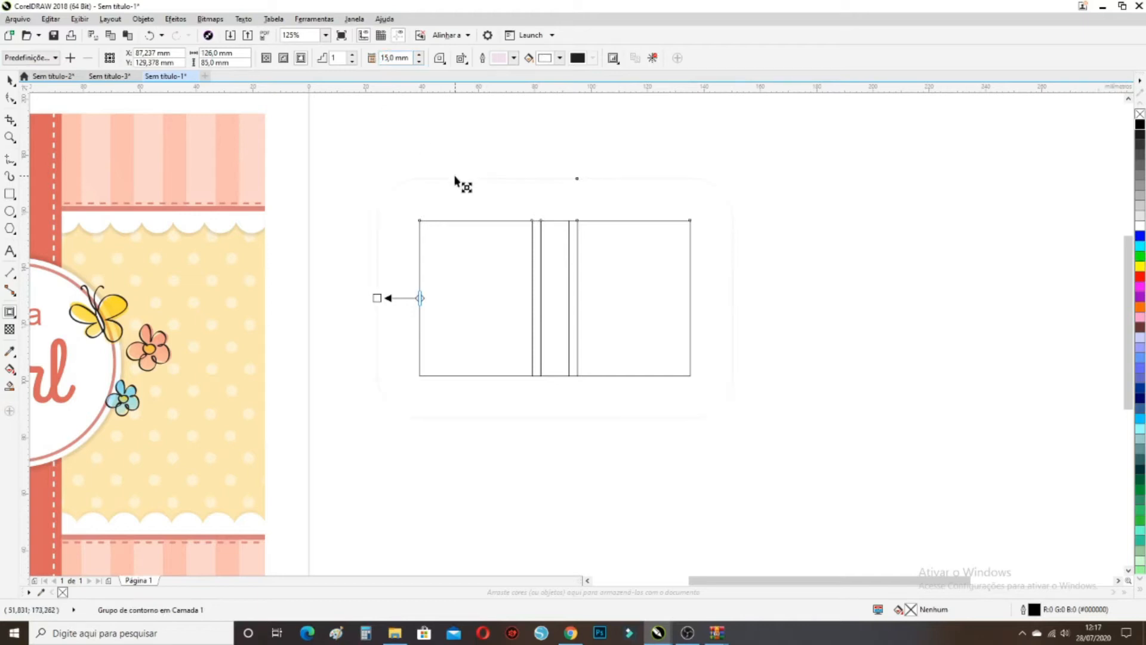
left_click(440, 59)
left_click(458, 79)
left_click(514, 57)
left_click(543, 139)
left_click_drag(543, 139, 499, 184)
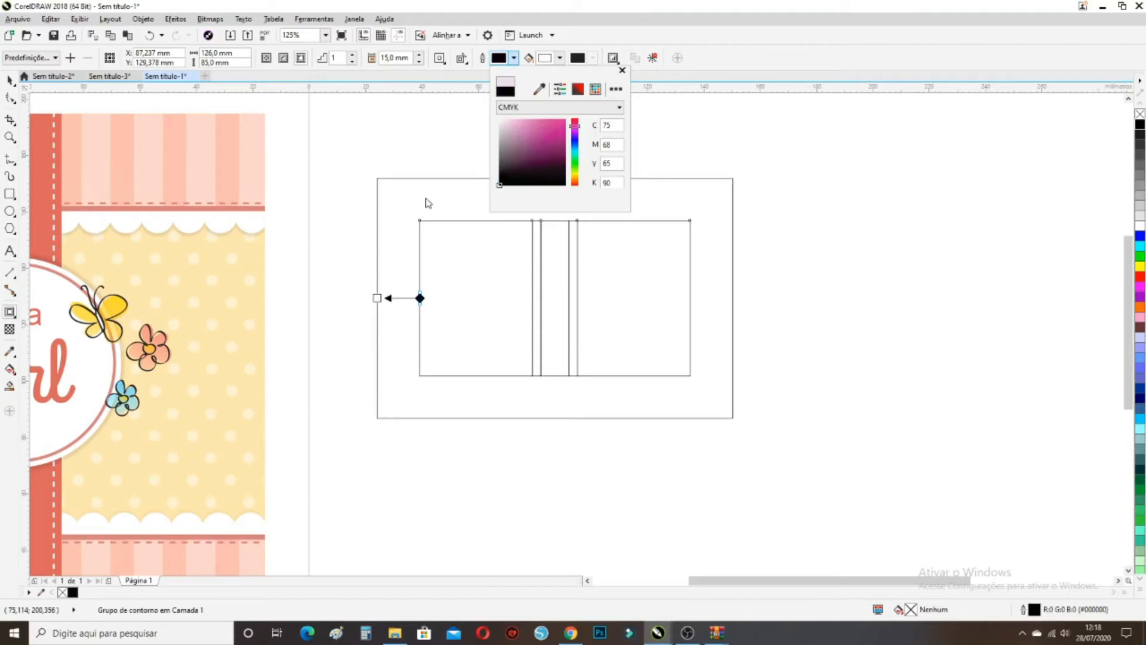
left_click(428, 203)
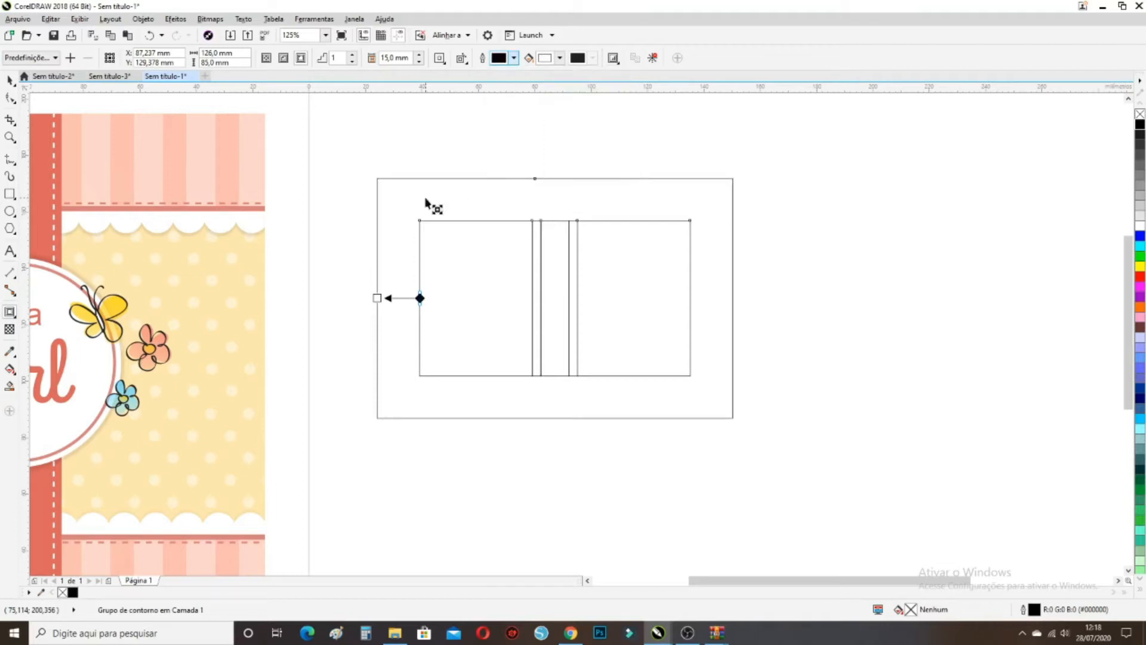
Break the contour group apart, leaving a separate 126 × 85 mm frame
right_click(490, 195)
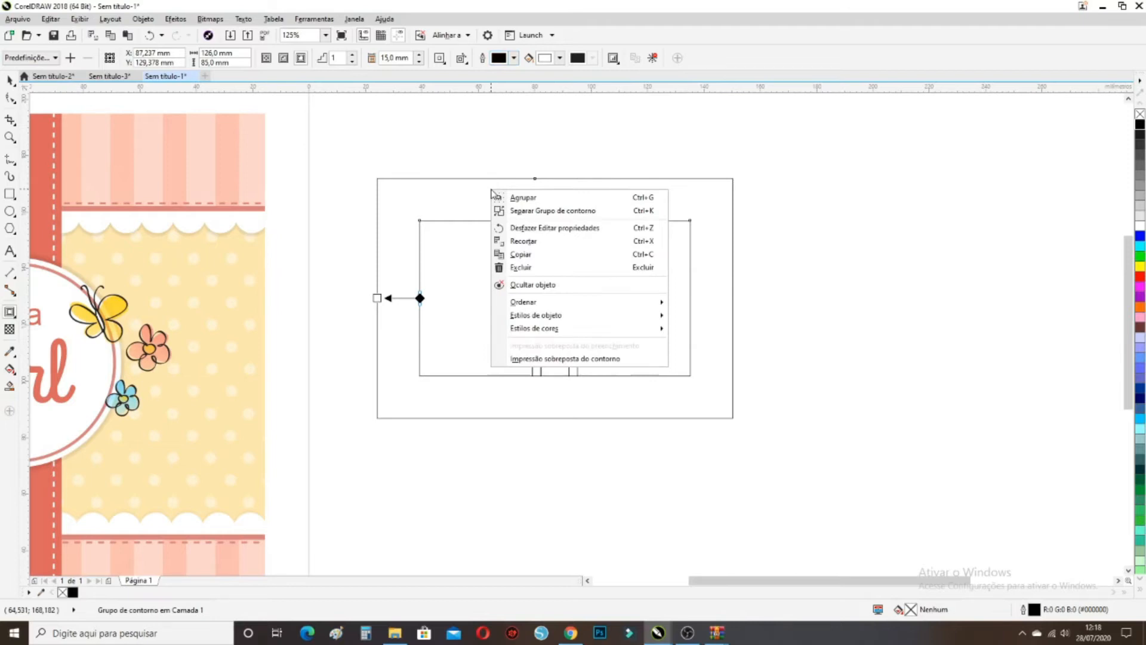
left_click(569, 213)
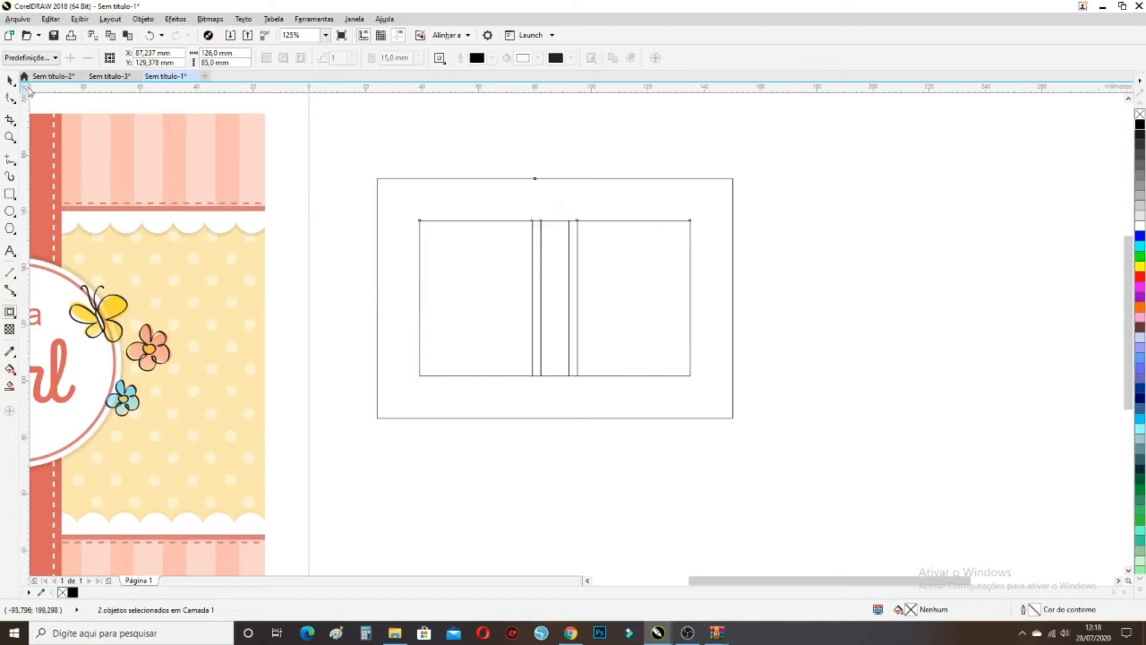
left_click(11, 80)
left_click_drag(473, 191, 610, 186)
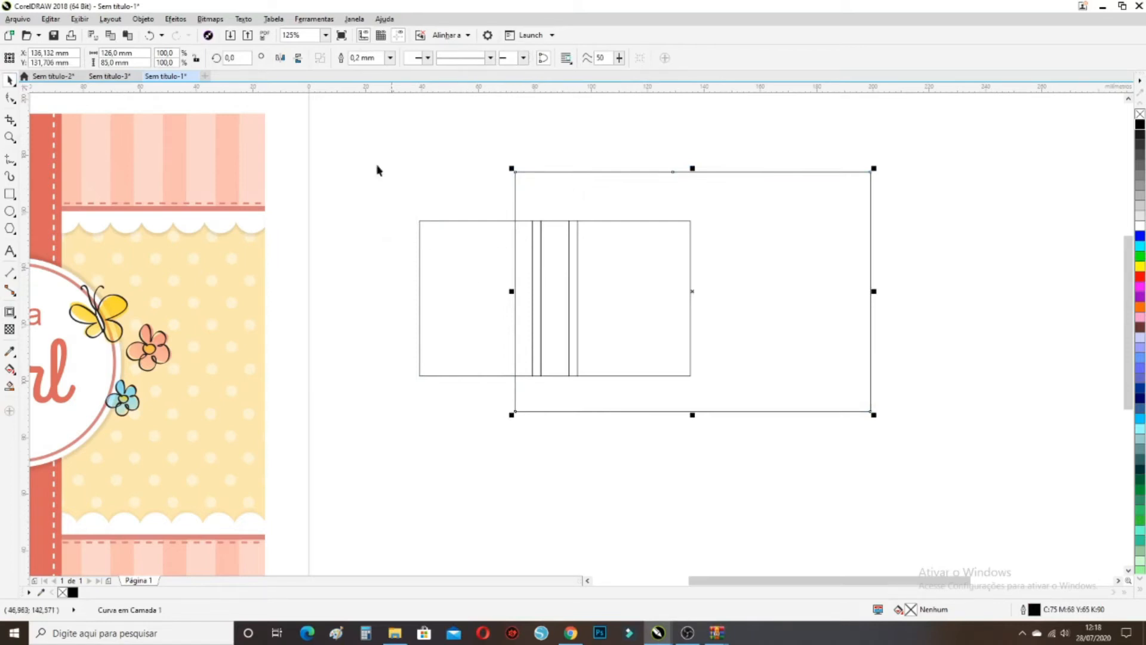
left_click(153, 38)
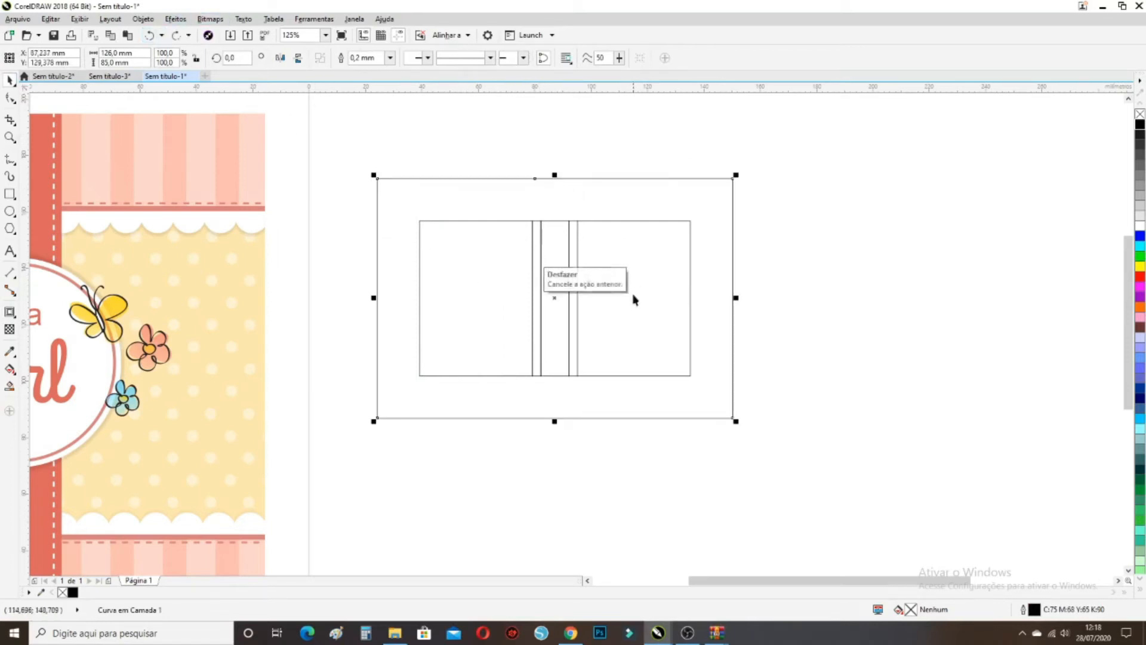
left_click(869, 258)
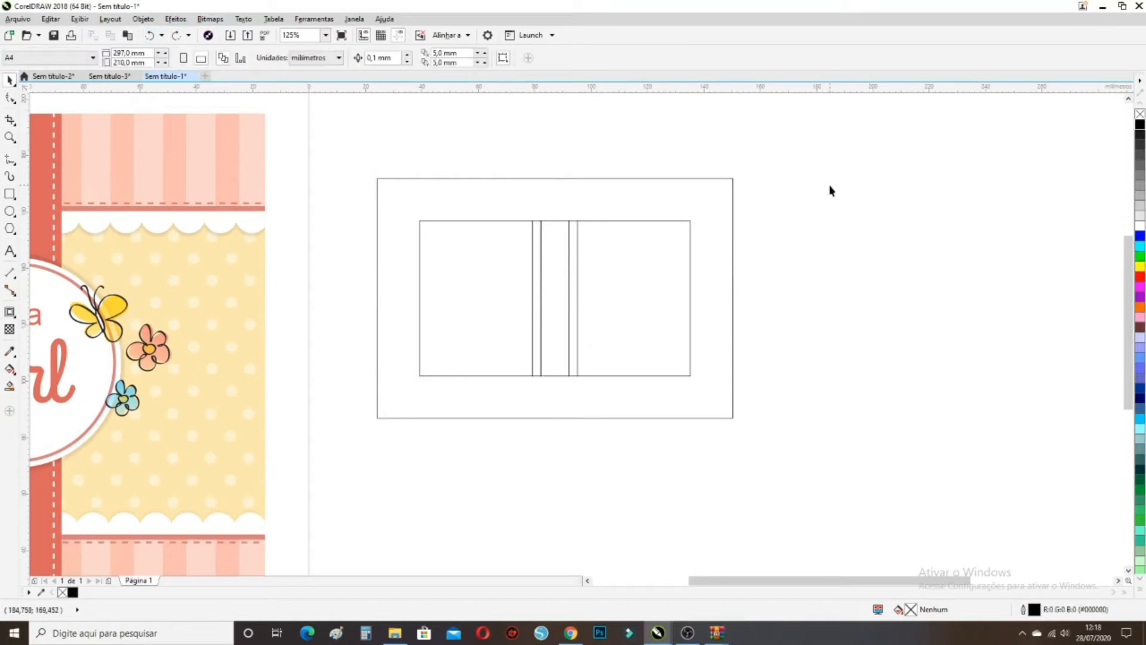
Fully ungroup the It's a Girl artwork and delete its background bitmap
scroll(818, 192, "down", 1)
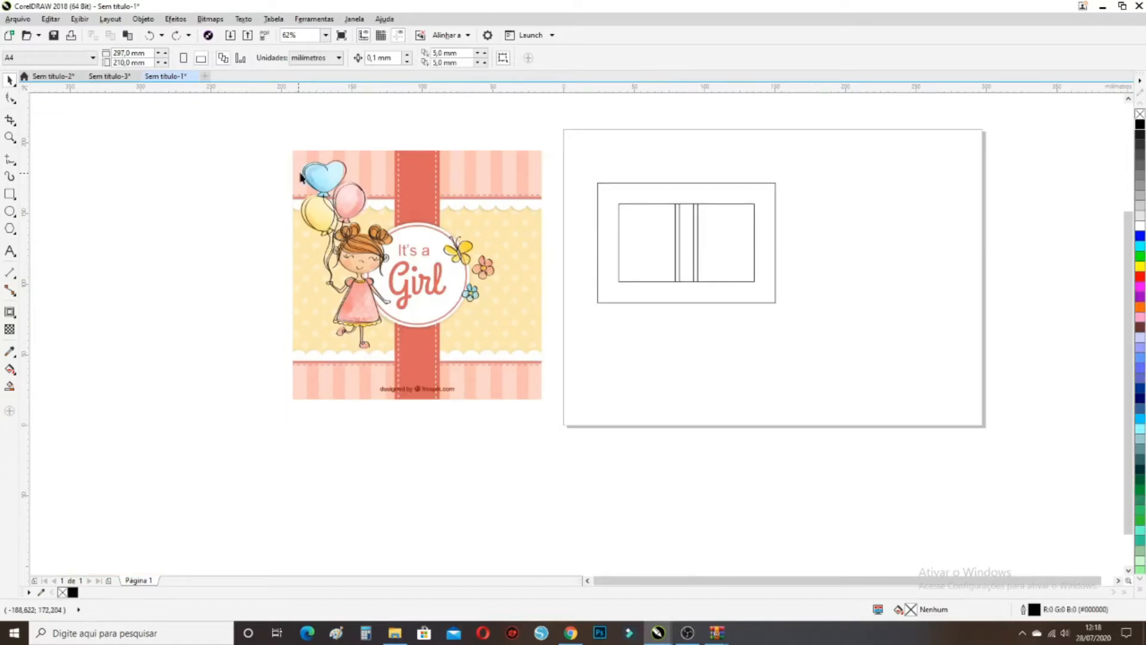
left_click(324, 226)
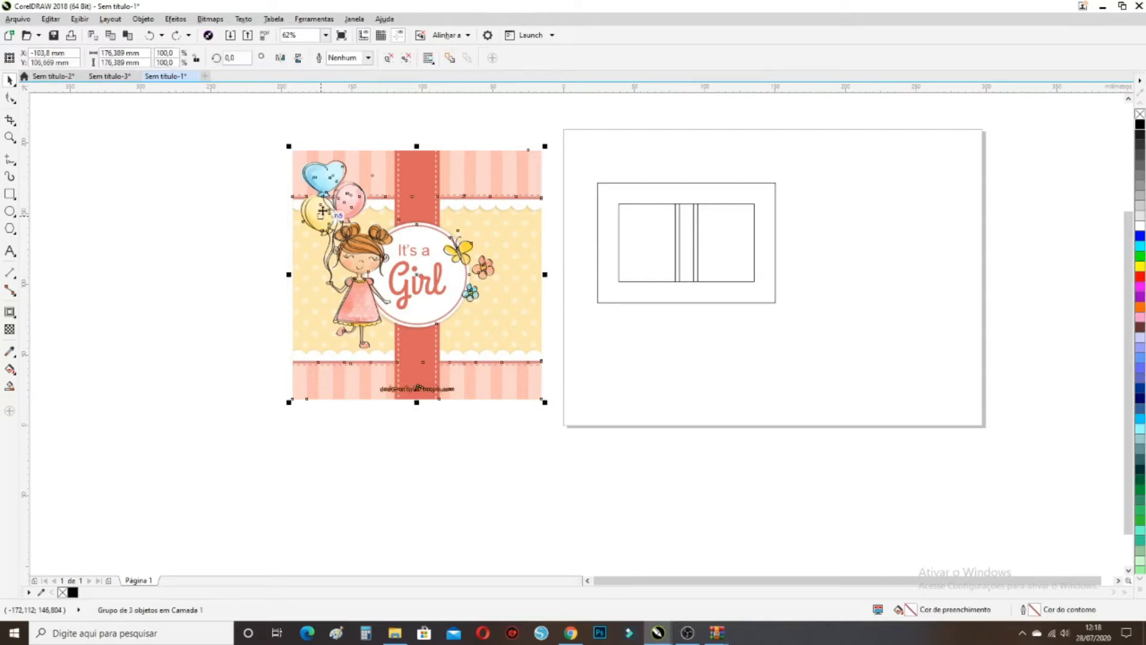
left_click(388, 58)
left_click(520, 153)
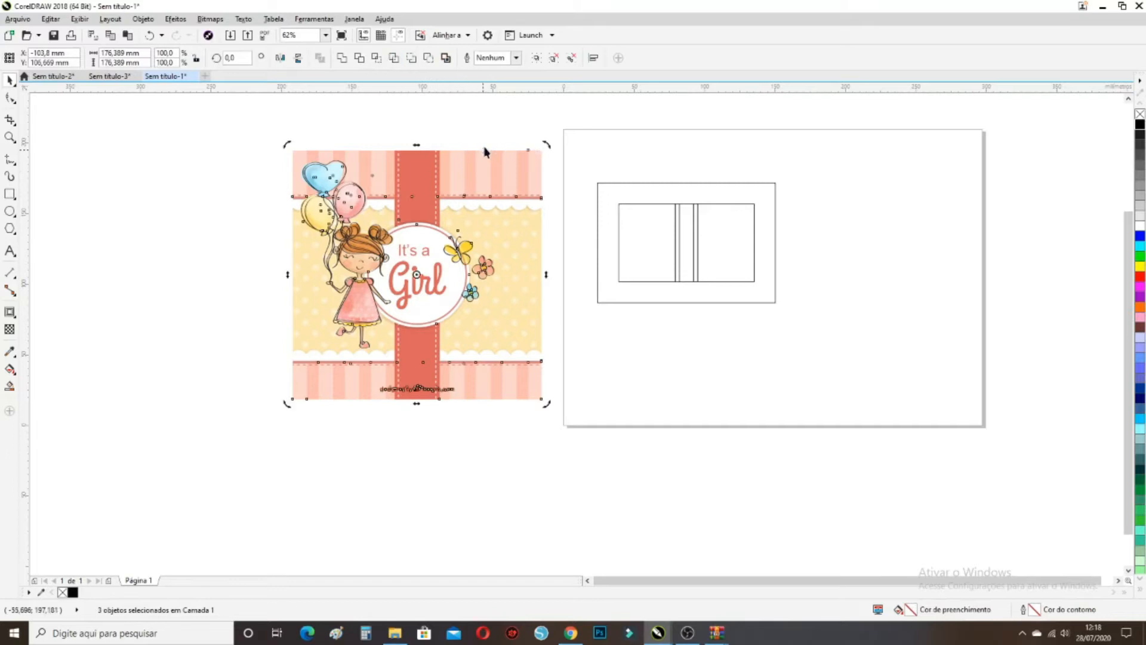
left_click(524, 171)
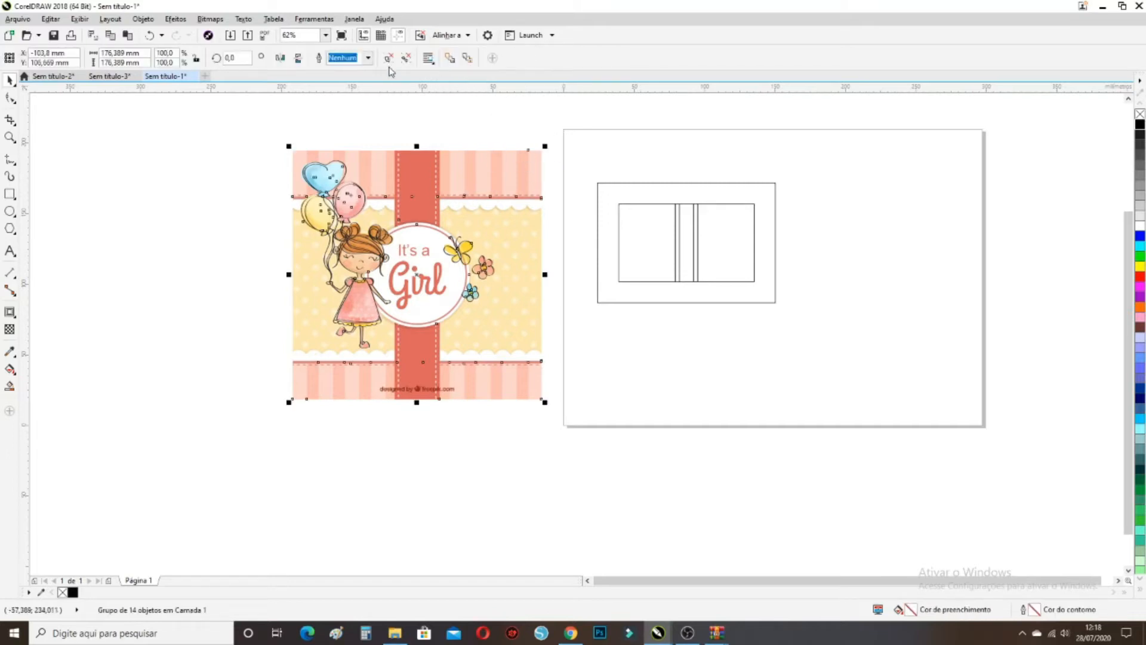
left_click(406, 58)
left_click(478, 179)
left_click_drag(480, 180, 178, 249)
left_click(501, 192)
left_click_drag(521, 169, 551, 195)
key("Delete")
Align the pink striped band to the frame's top-left corner and scale it to 126 mm wide
left_click(504, 167)
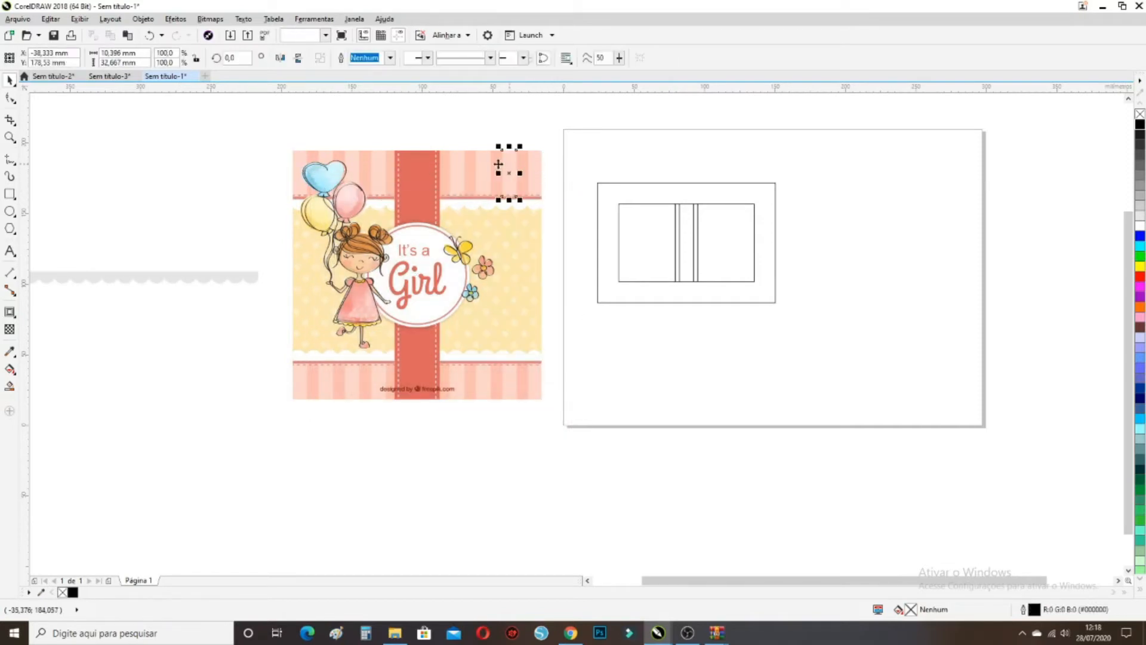
left_click(555, 198)
left_click_drag(554, 195, 275, 139)
left_click(275, 140)
left_click_drag(529, 182, 574, 159)
left_click(537, 170)
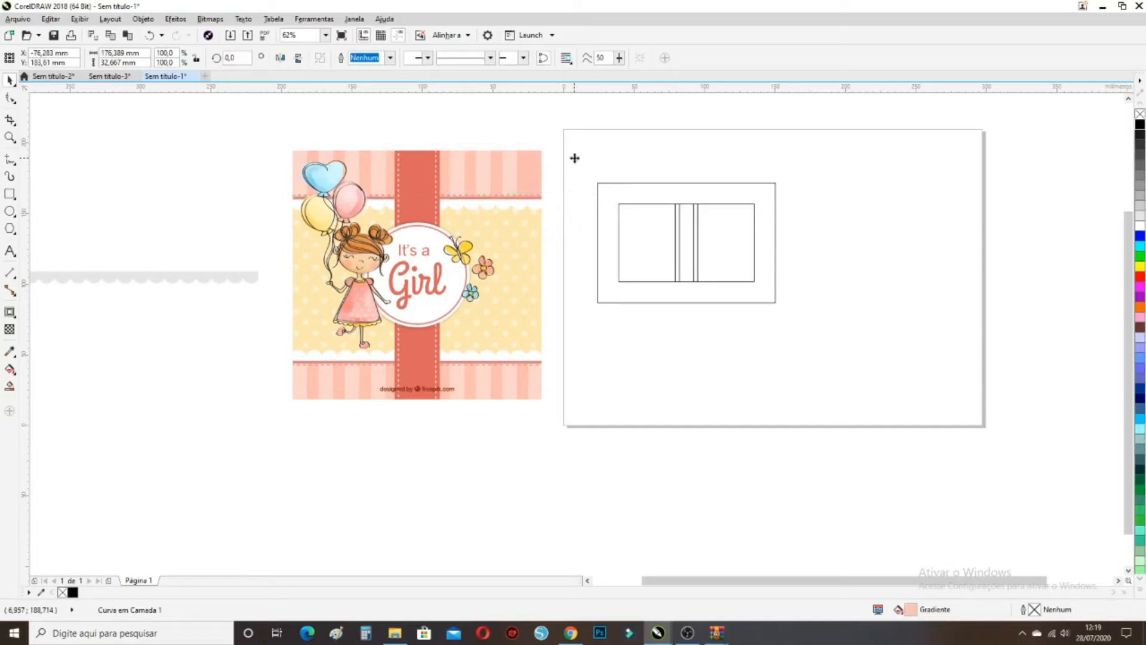
left_click_drag(330, 142, 599, 188)
left_click_drag(846, 230, 776, 217)
scroll(683, 229, "up", 2)
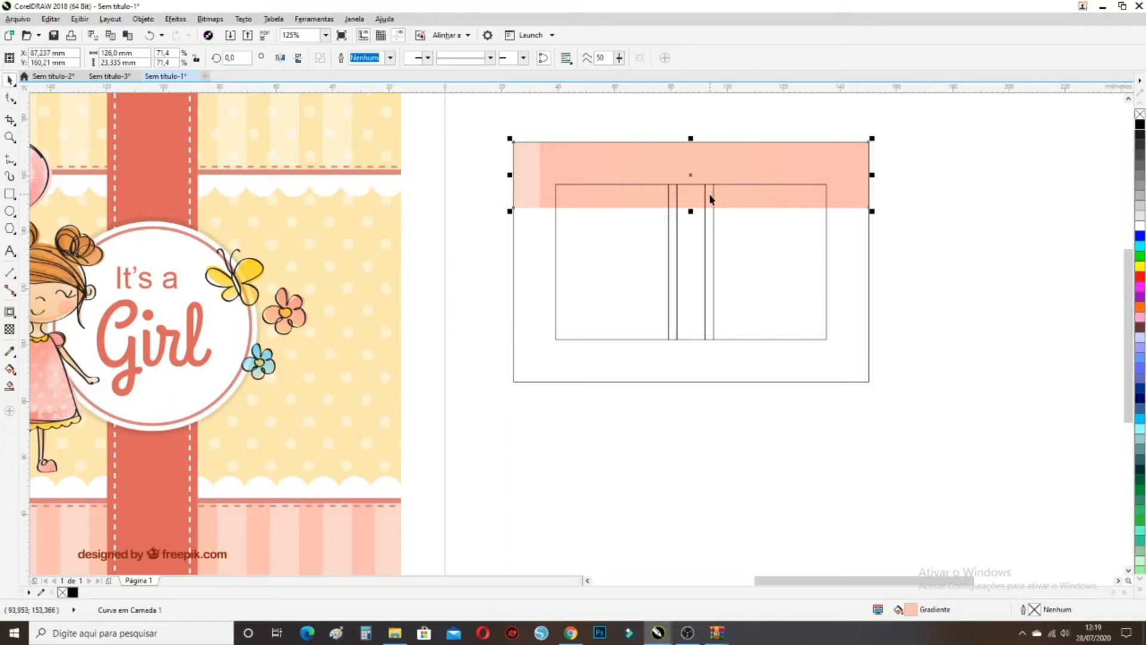
Select the narrow light stripe at the left end of the pink band
left_click(888, 195)
left_click(859, 185)
left_click(901, 225)
left_click_drag(901, 221, 734, 186)
left_click_drag(470, 124, 471, 126)
left_click(474, 185)
left_click(347, 139)
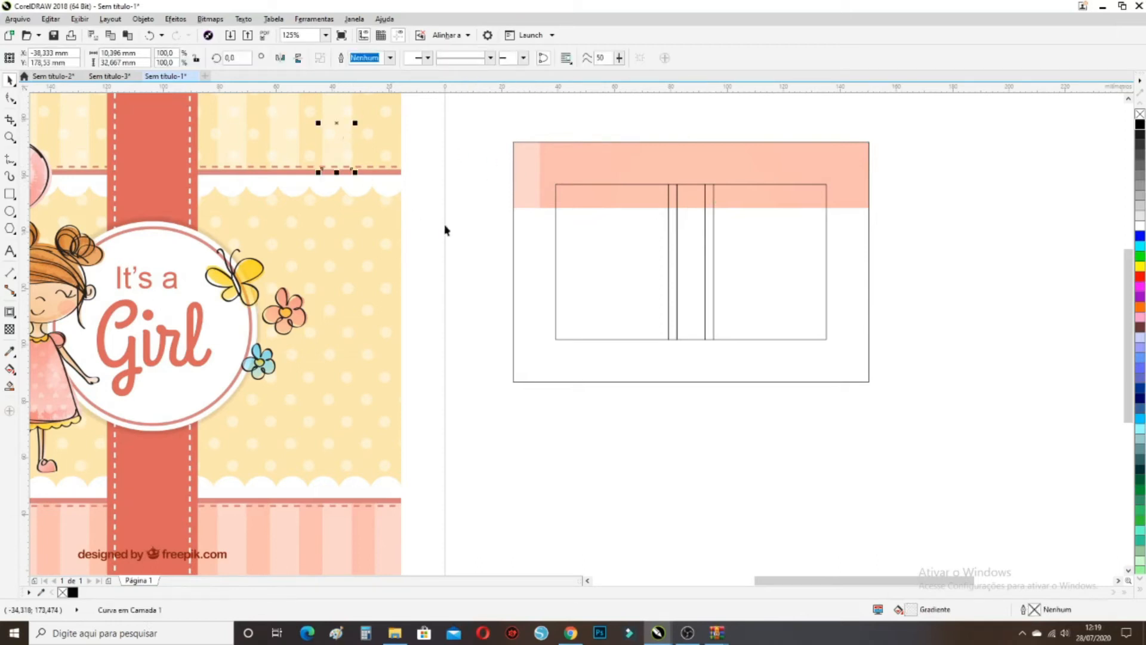
scroll(466, 241, "down", 2)
scroll(372, 188, "up", 1)
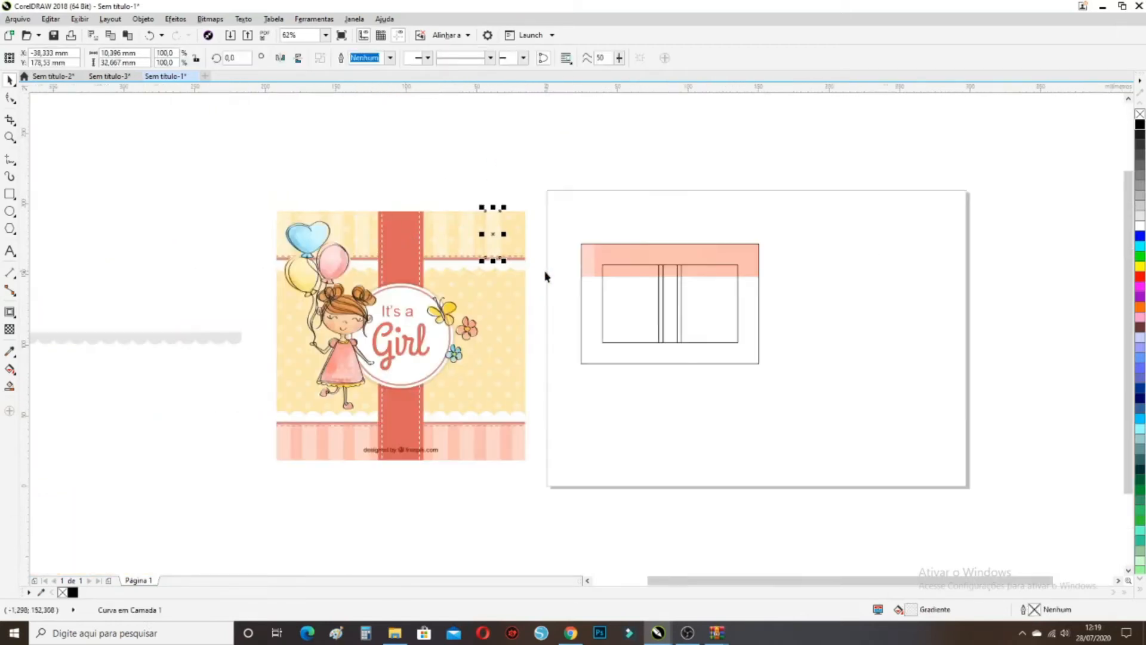
scroll(545, 276, "up", 1)
left_click(627, 249)
left_click_drag(596, 204, 609, 222)
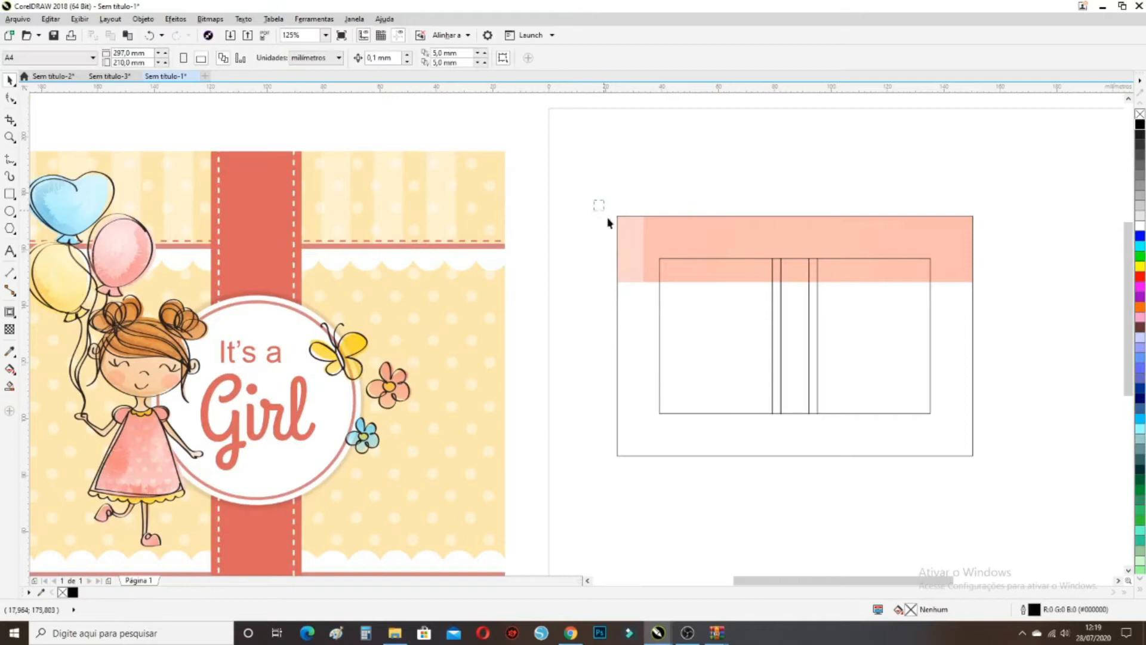
left_click(643, 281)
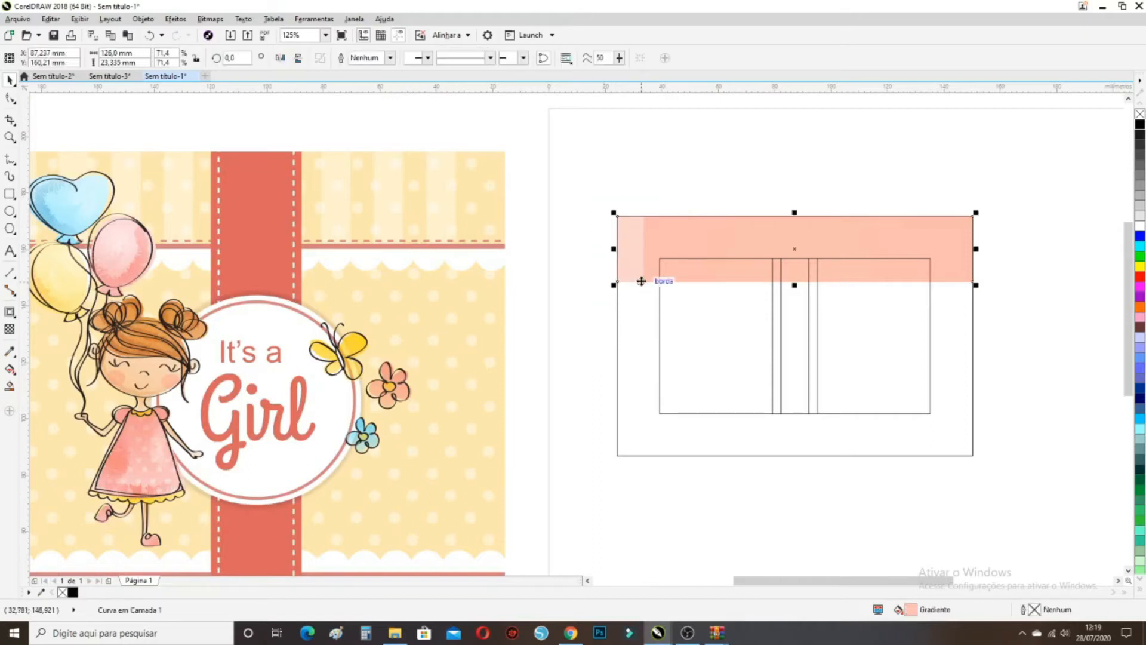
left_click_drag(577, 139, 632, 283)
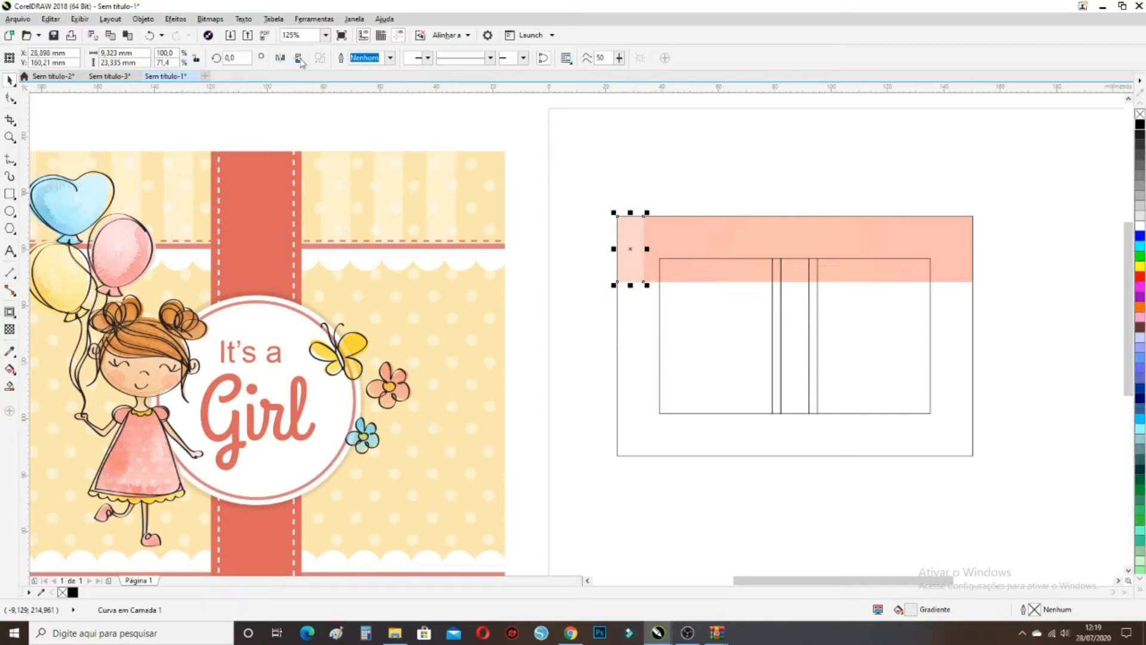
Open the Position transformation settings via Objeto > Transformações > Posição
left_click(144, 19)
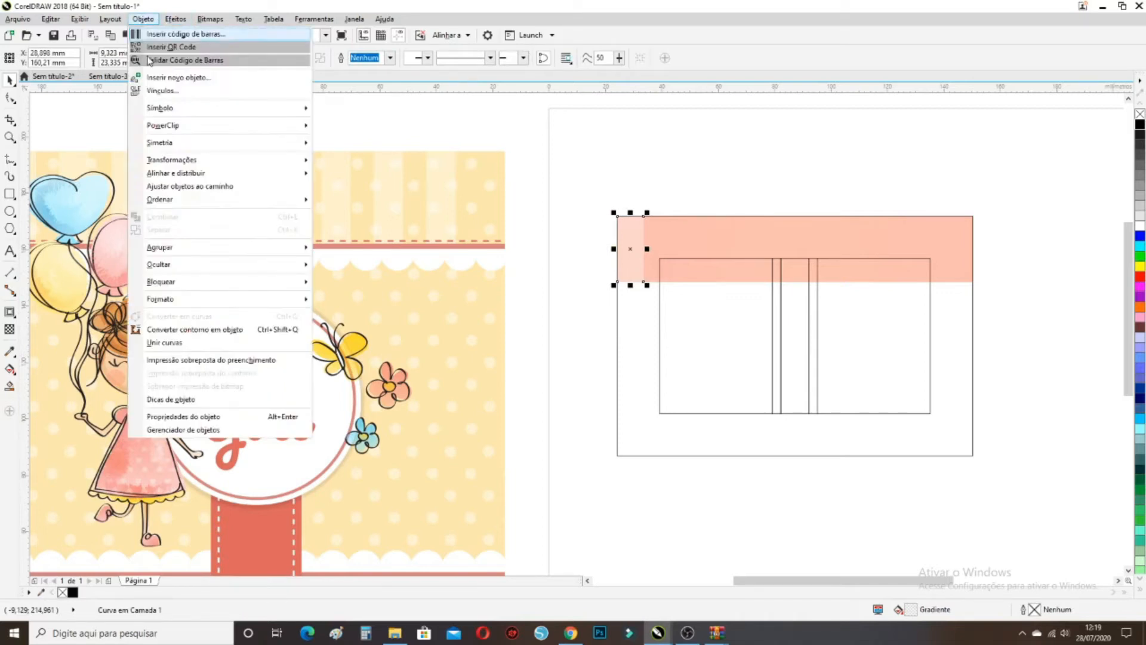
mouse_move(189, 162)
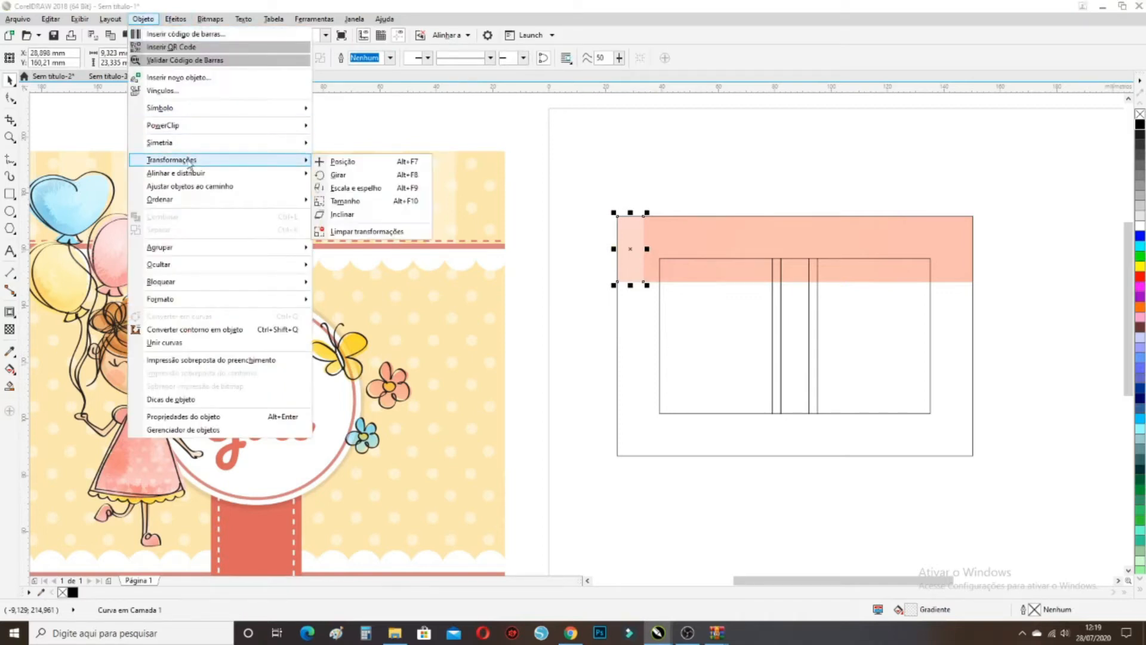
left_click(327, 163)
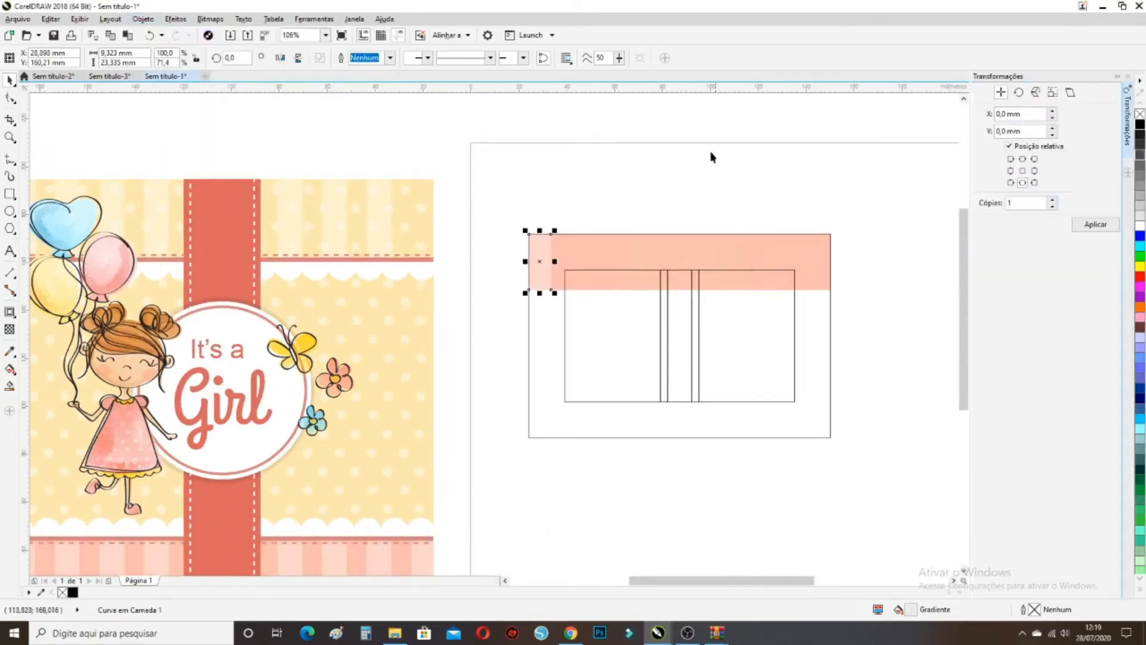
Reselect the left-end stripe and enter a horizontal offset, undoing a trial copy
left_click(656, 160)
left_click_drag(506, 136, 564, 349)
left_click(1036, 173)
left_click(1052, 111)
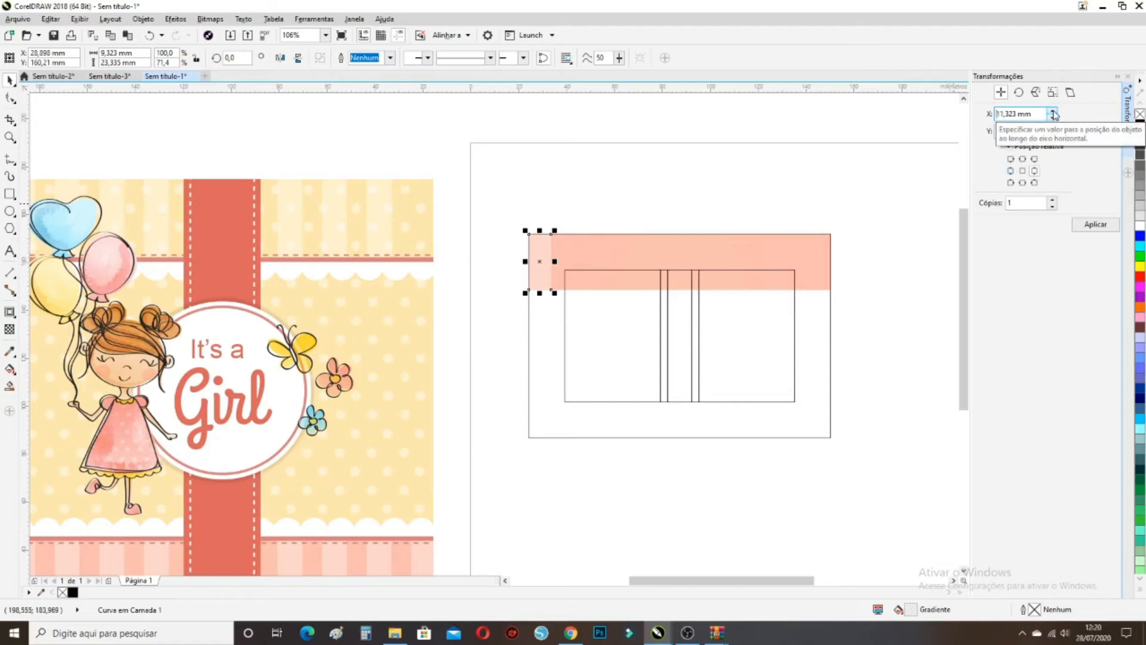
left_click(1053, 112)
left_click(1087, 233)
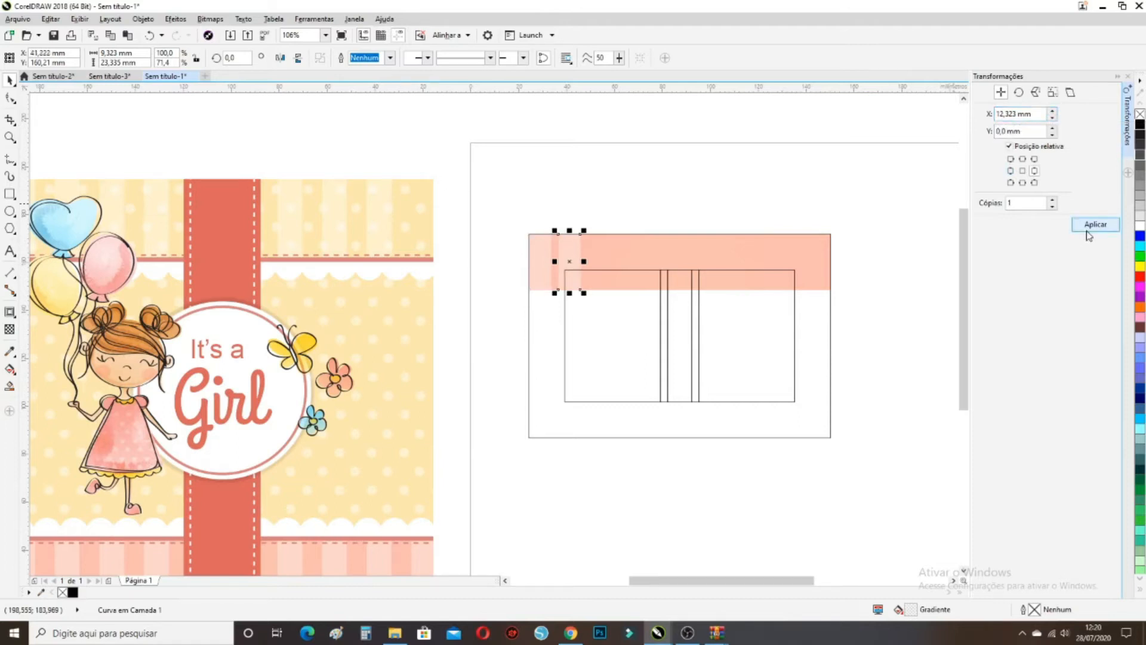
left_click(148, 36)
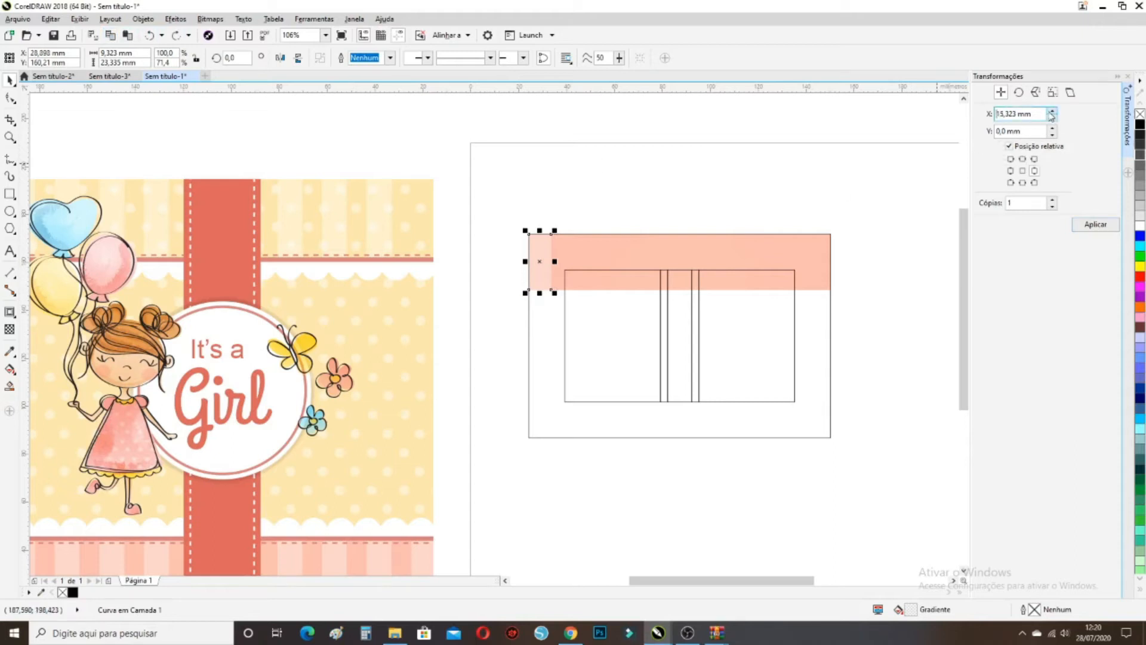
Repeat the stripe across the band at 16,323 mm steps, with Cópias set to 2
left_click(1093, 230)
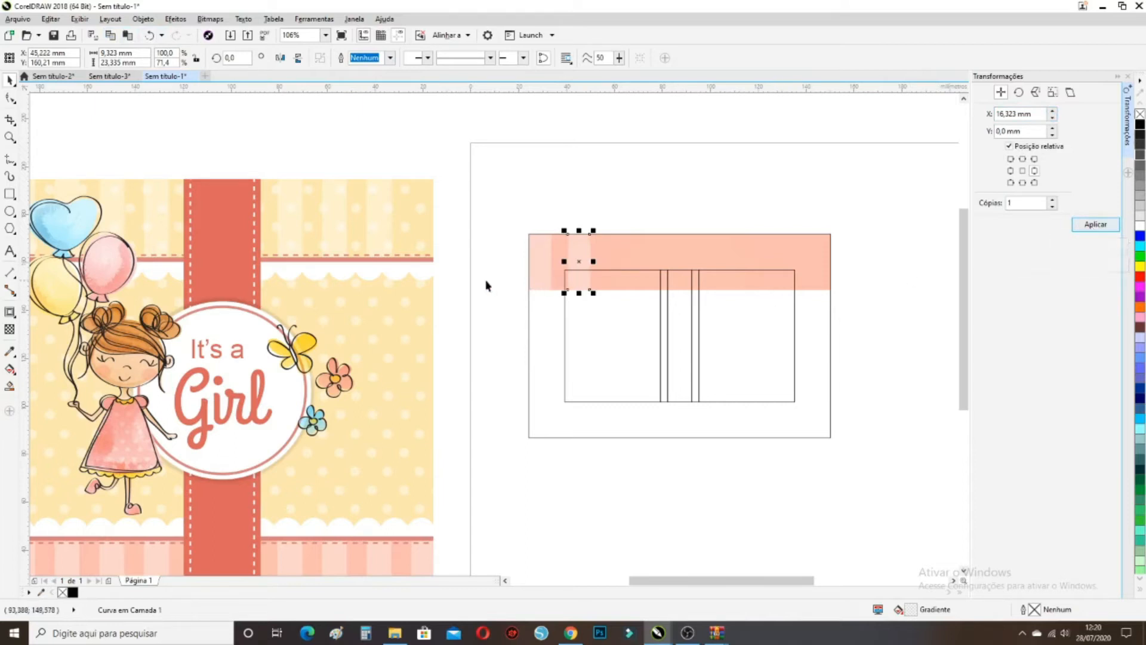
left_click(1102, 225)
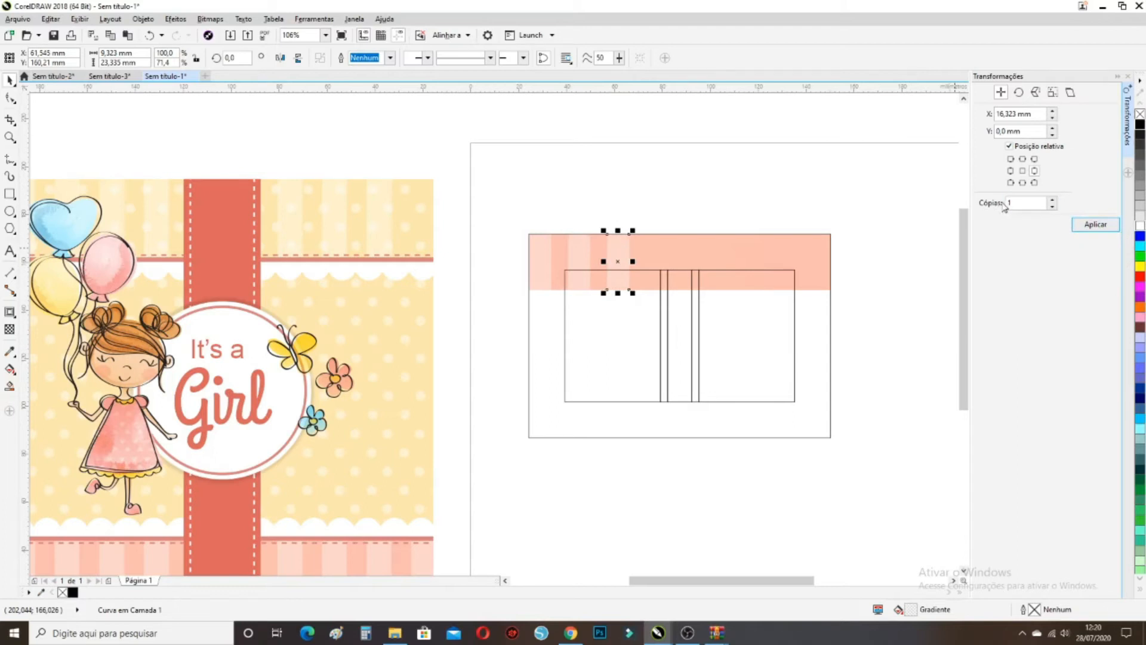
left_click(1052, 201)
left_click(1090, 225)
left_click(1087, 225)
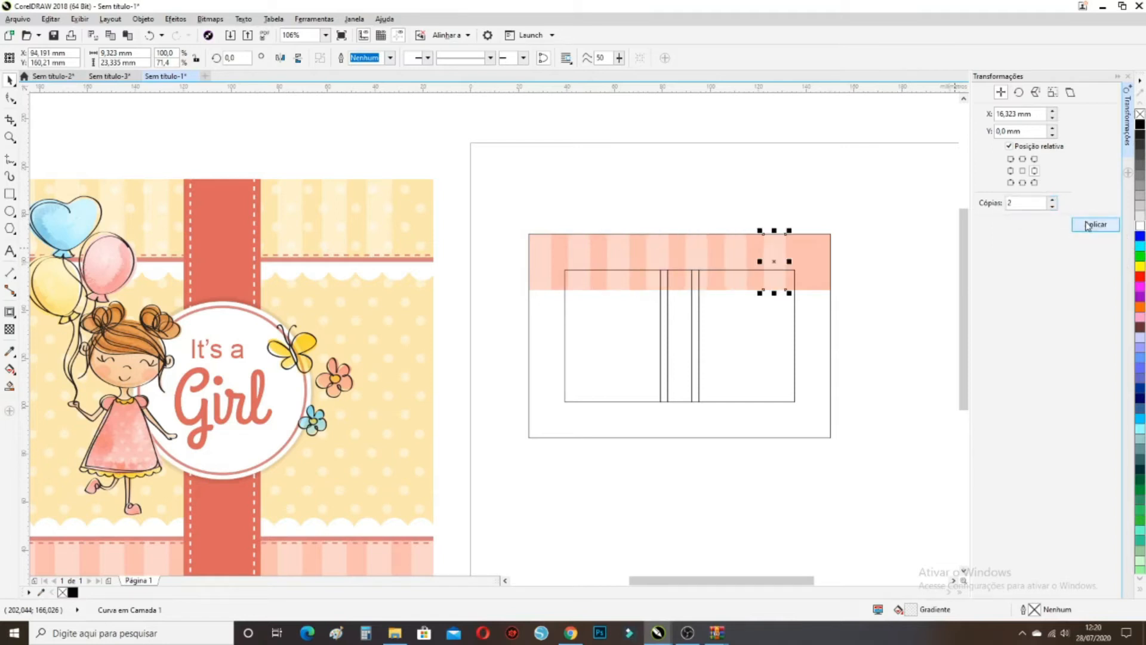
left_click(1086, 225)
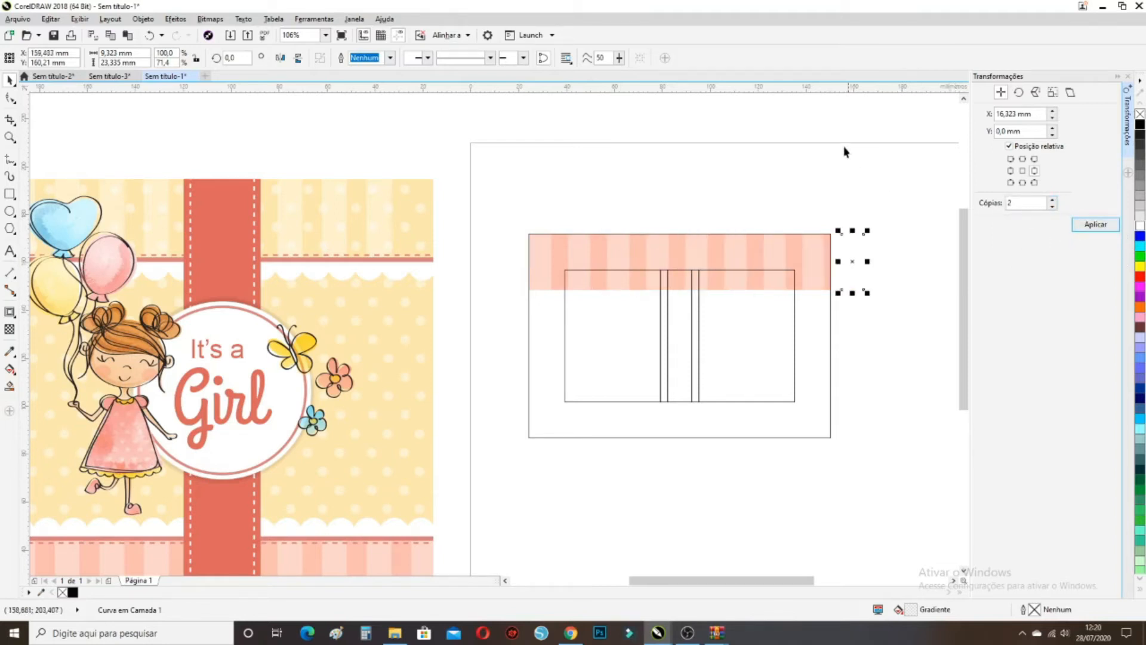
Marquee-select the pink band together with all its stripes
scroll(956, 376, "right", 2)
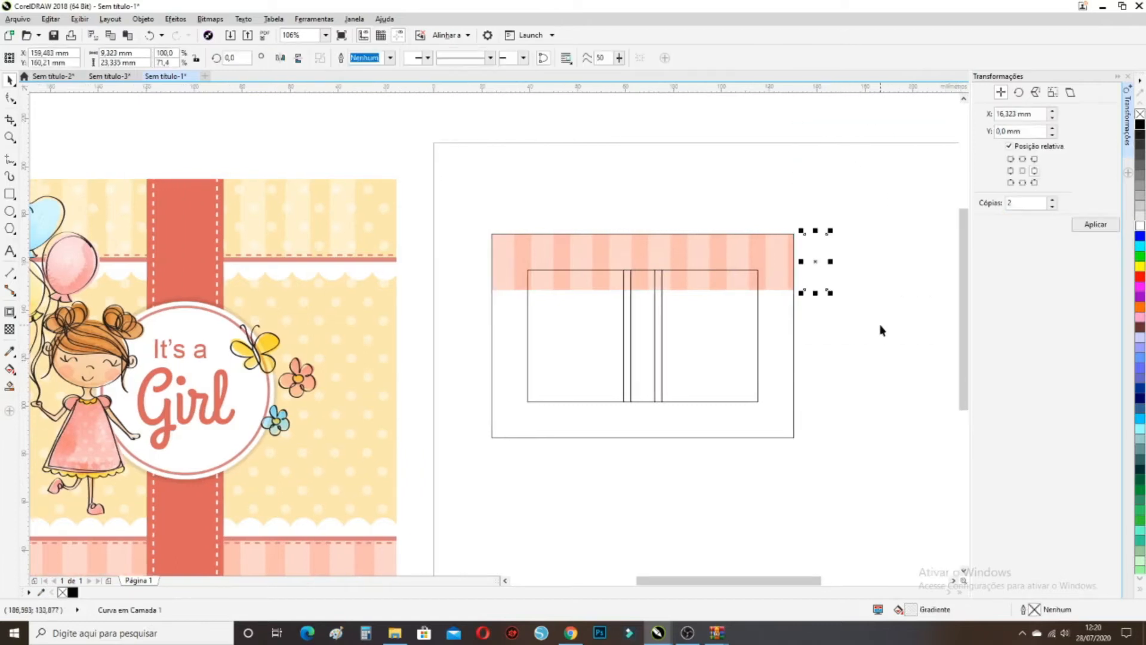
left_click(880, 330)
left_click_drag(819, 126, 466, 315)
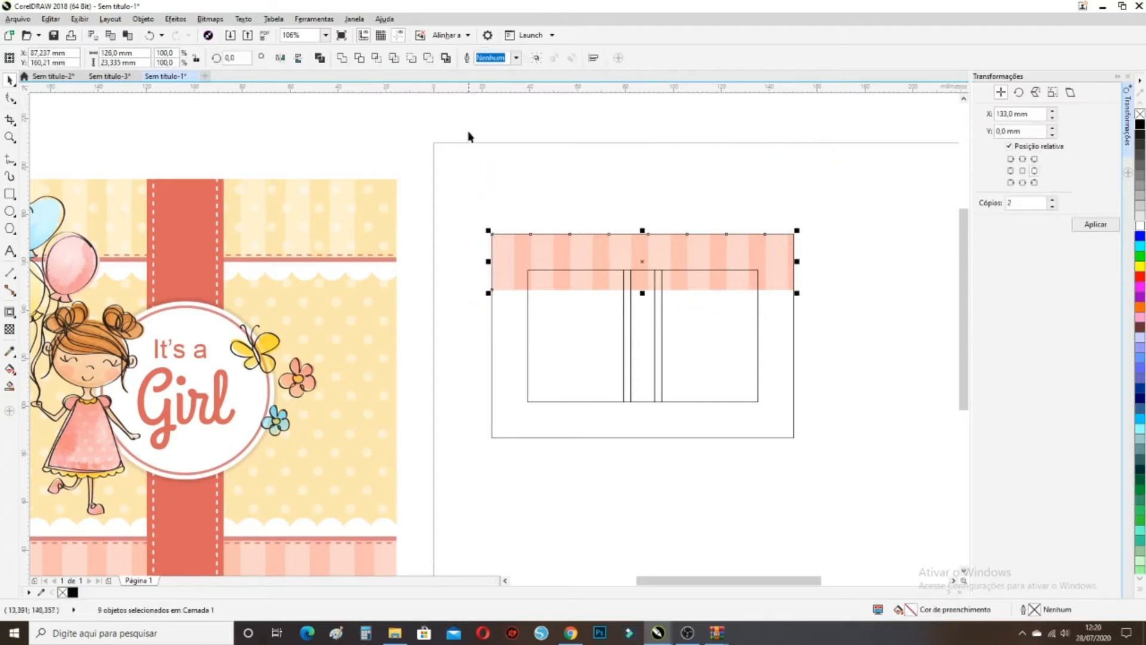
Group the band and stripes, and drag a copy down to the cover's bottom
left_click(536, 60)
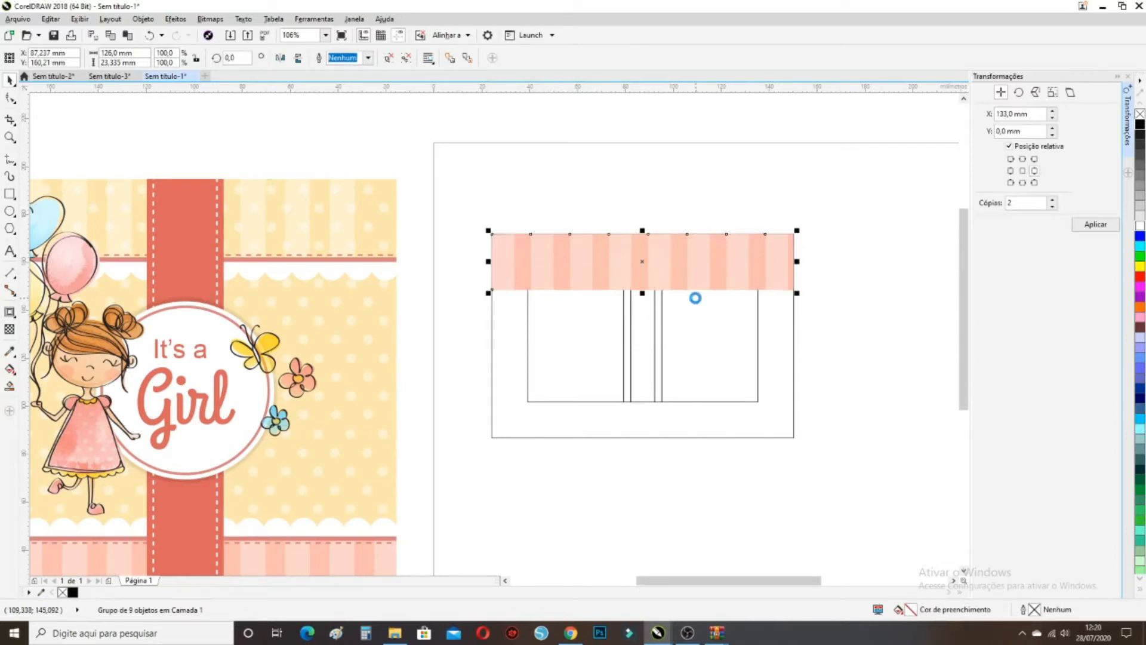
left_click_drag(795, 289, 795, 437)
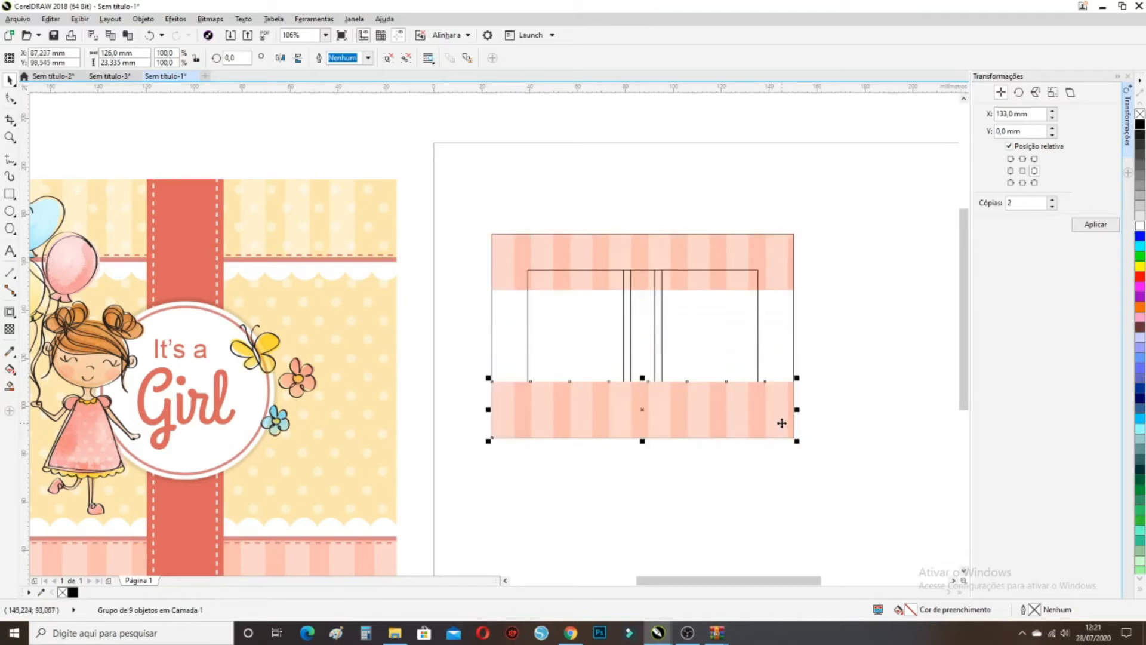
Send the lower striped band behind everything with Ordenar > Para Trás da Página
right_click(781, 422)
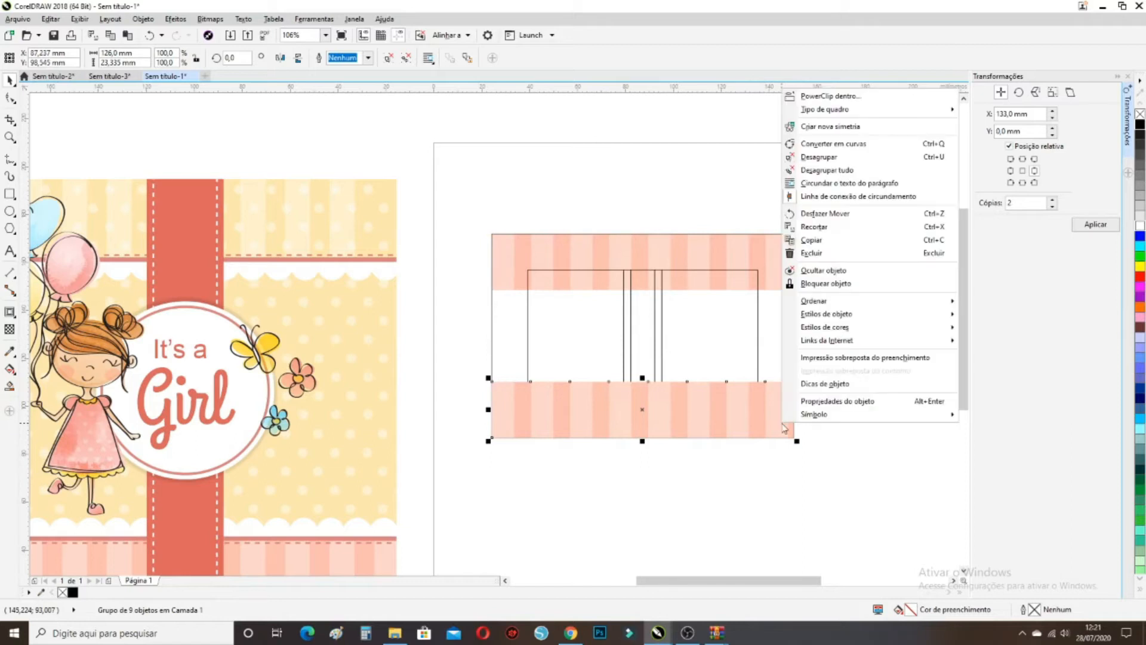
mouse_move(878, 302)
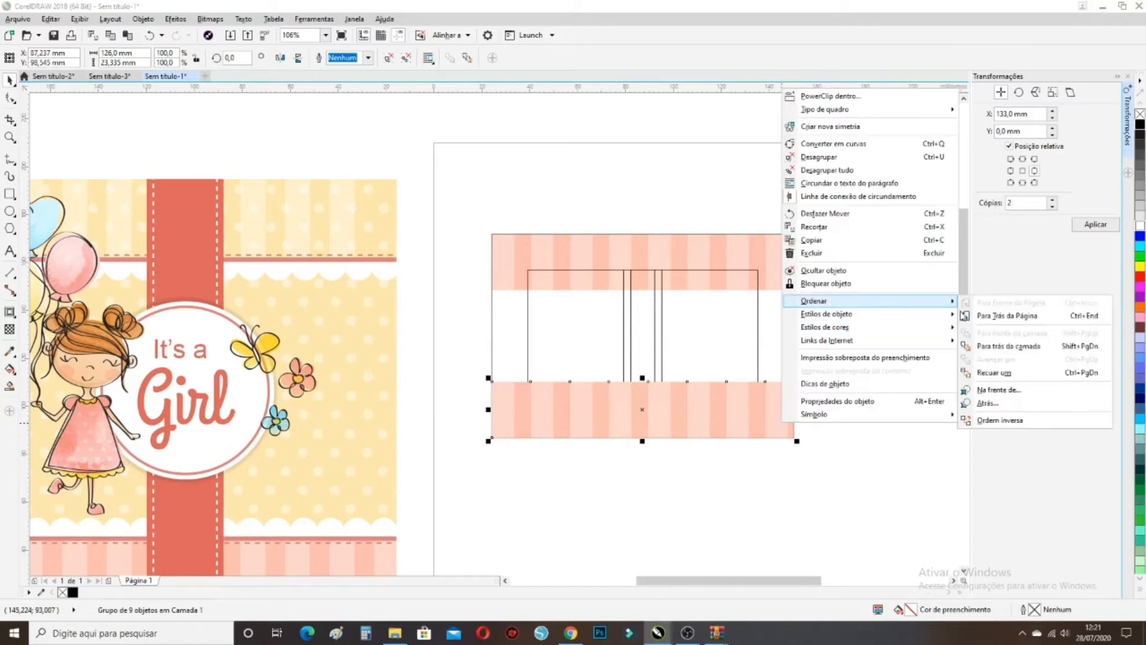
left_click(969, 319)
left_click(719, 134)
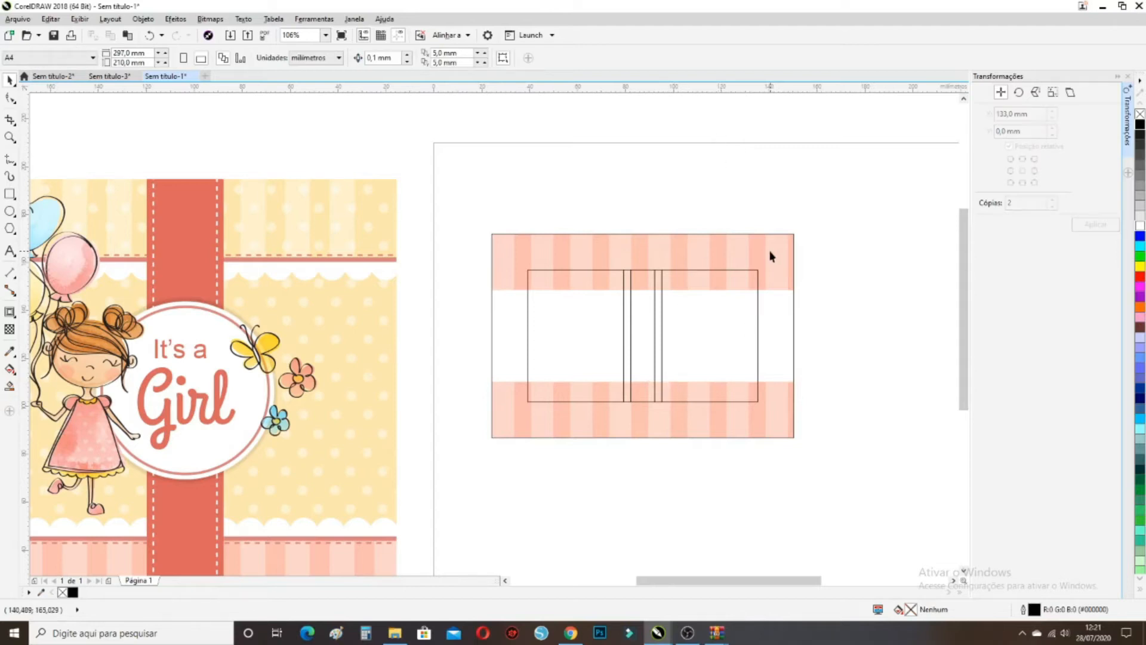
scroll(770, 255, "down", 3)
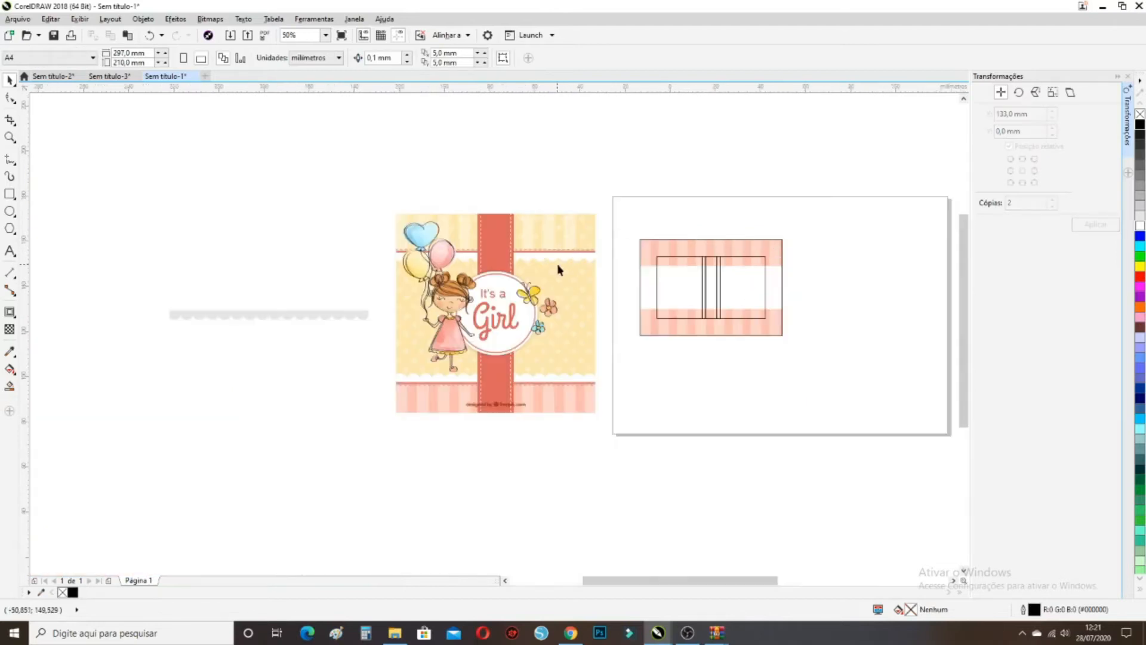
Move the white scalloped edge onto the cover and scale it to 126.0 × 6.038 mm
scroll(570, 265, "up", 3)
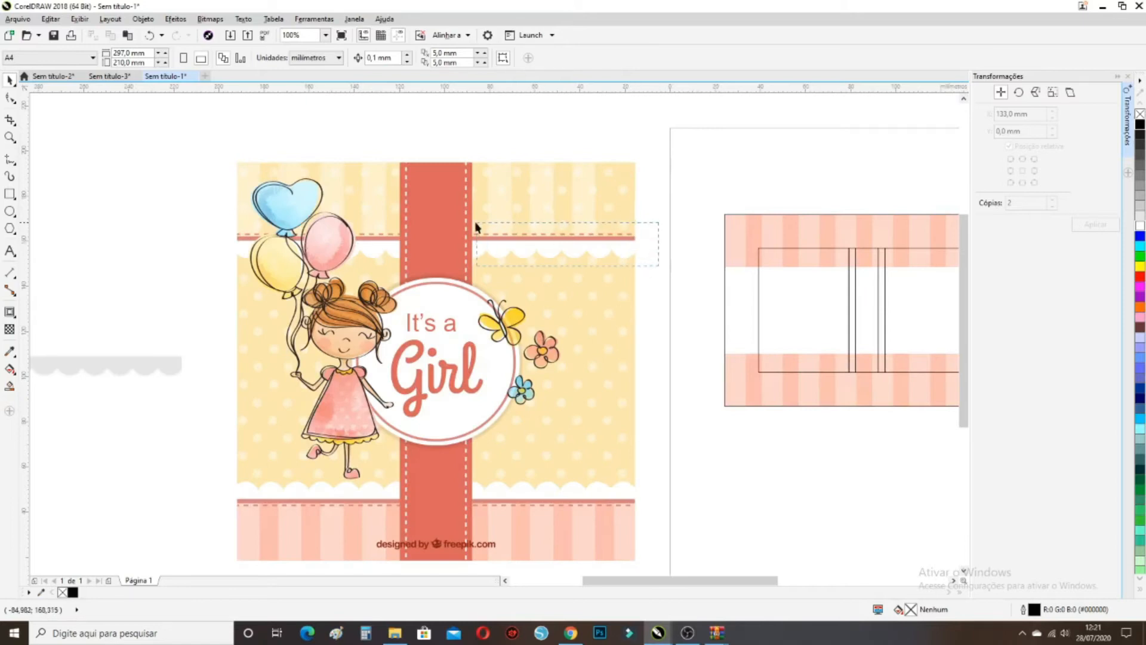
left_click_drag(658, 265, 227, 228)
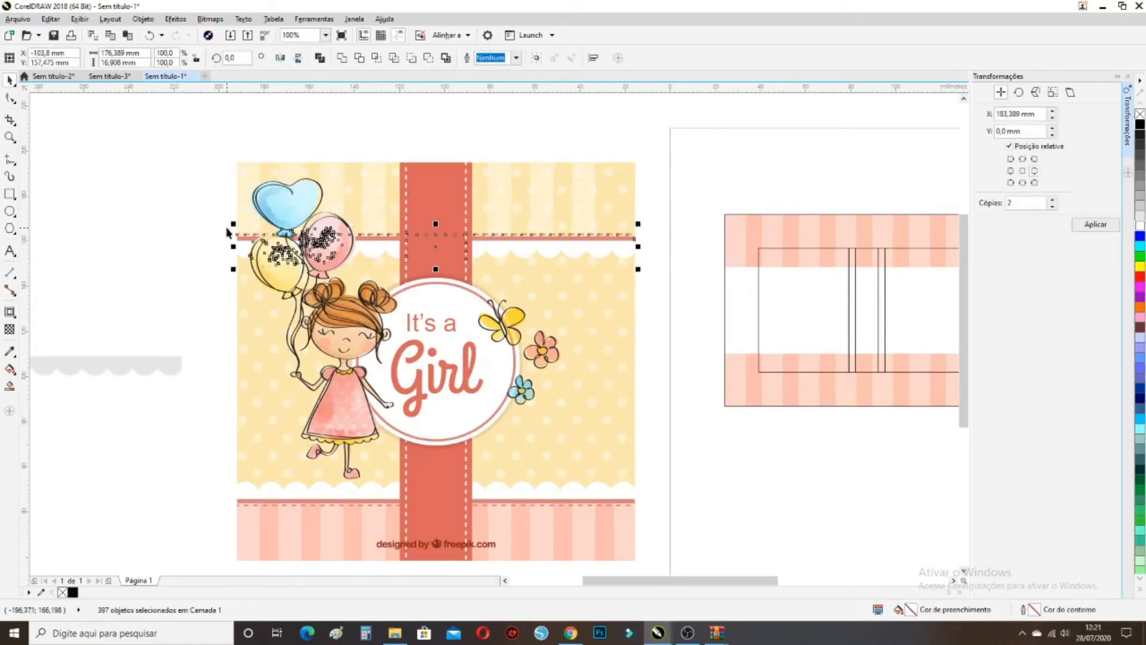
left_click(683, 281)
left_click(625, 250)
left_click_drag(630, 249, 681, 289)
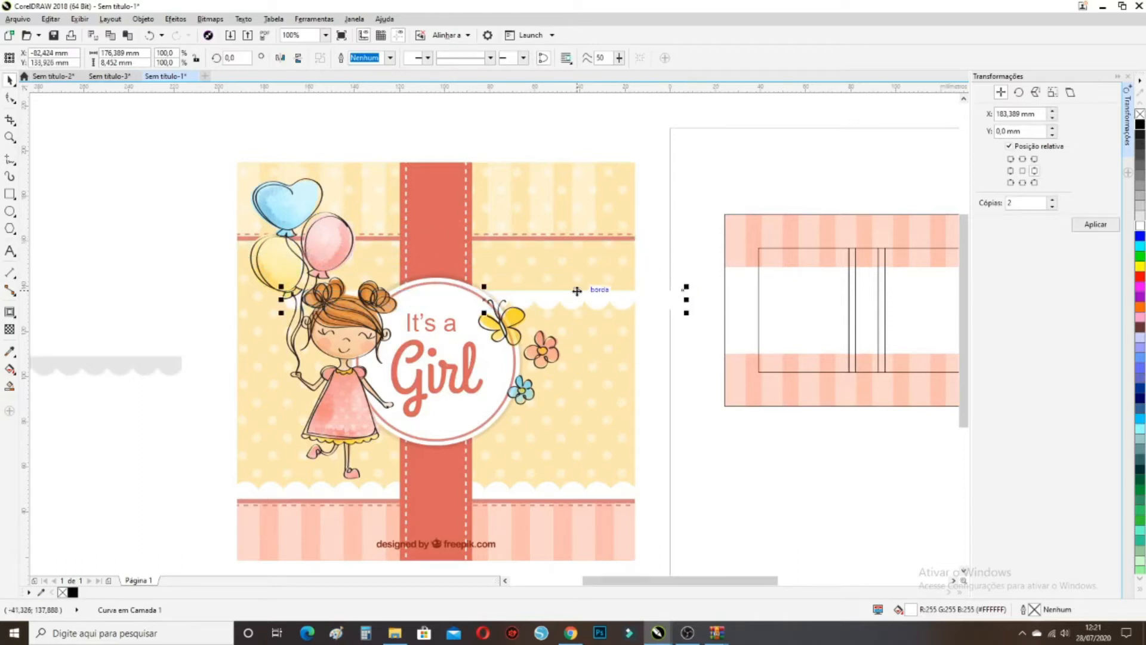
left_click_drag(285, 295, 725, 267)
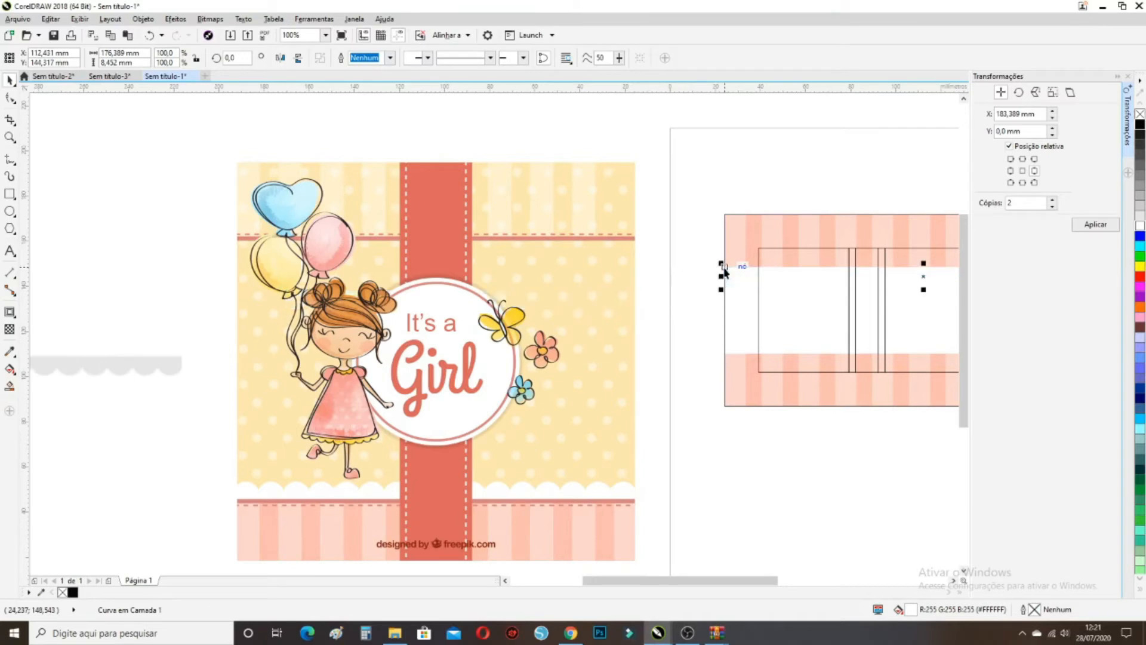
scroll(657, 274, "down", 2)
scroll(833, 308, "up", 2)
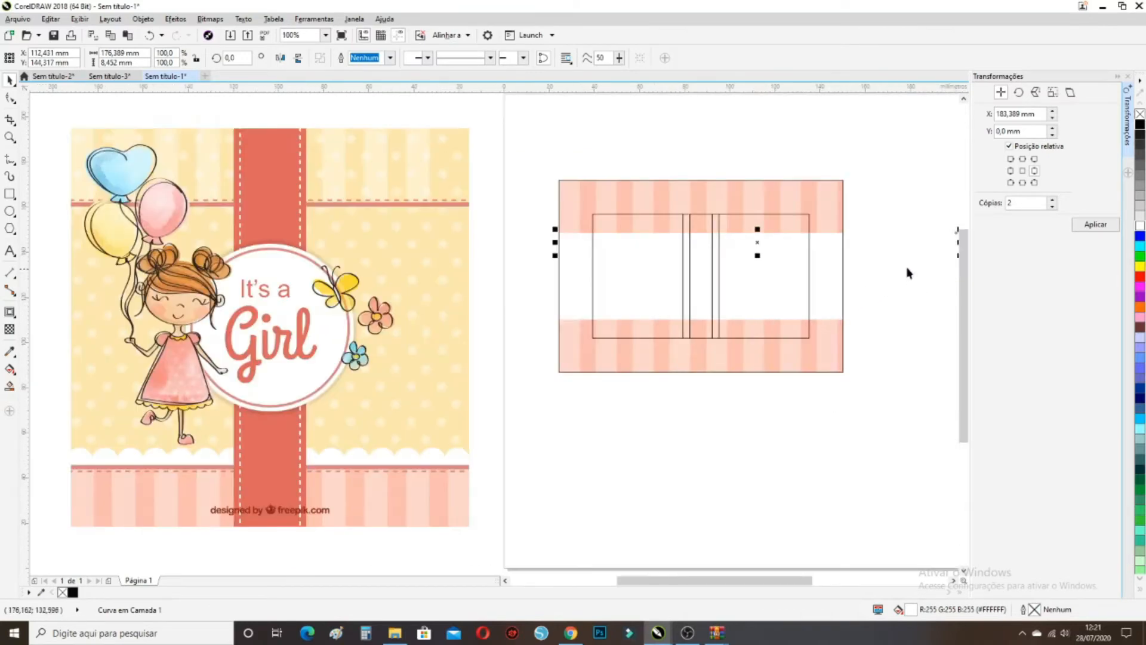
scroll(890, 267, "down", 2)
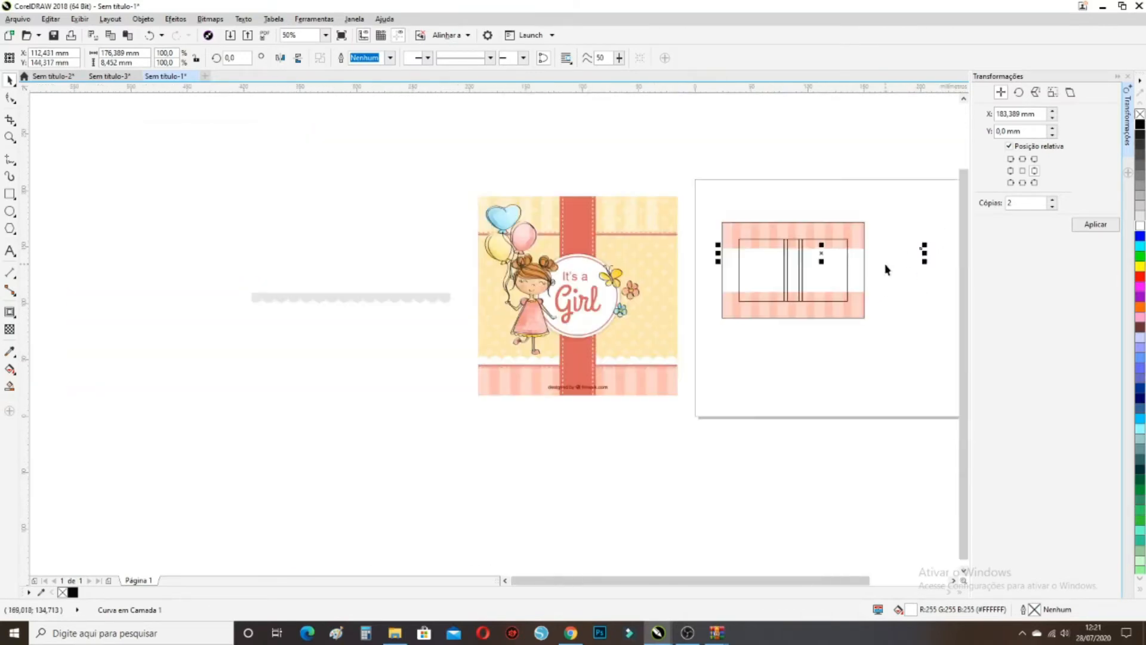
scroll(932, 250, "up", 2)
left_click_drag(924, 240, 807, 243)
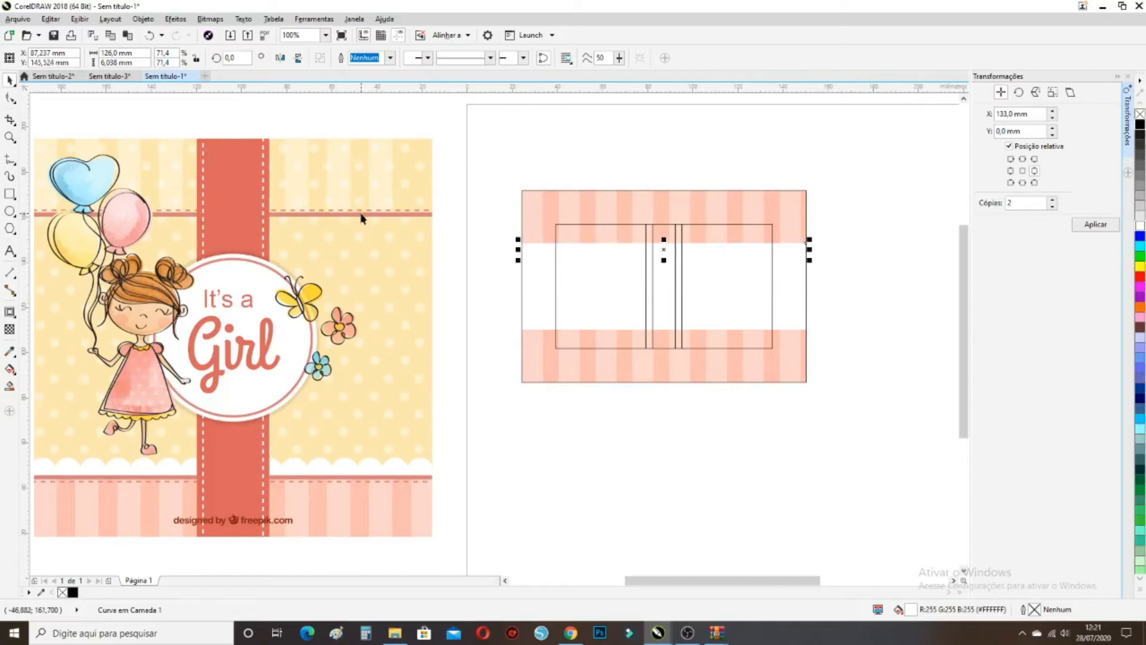
Select the two dashed lines in the reference artwork
left_click(422, 215)
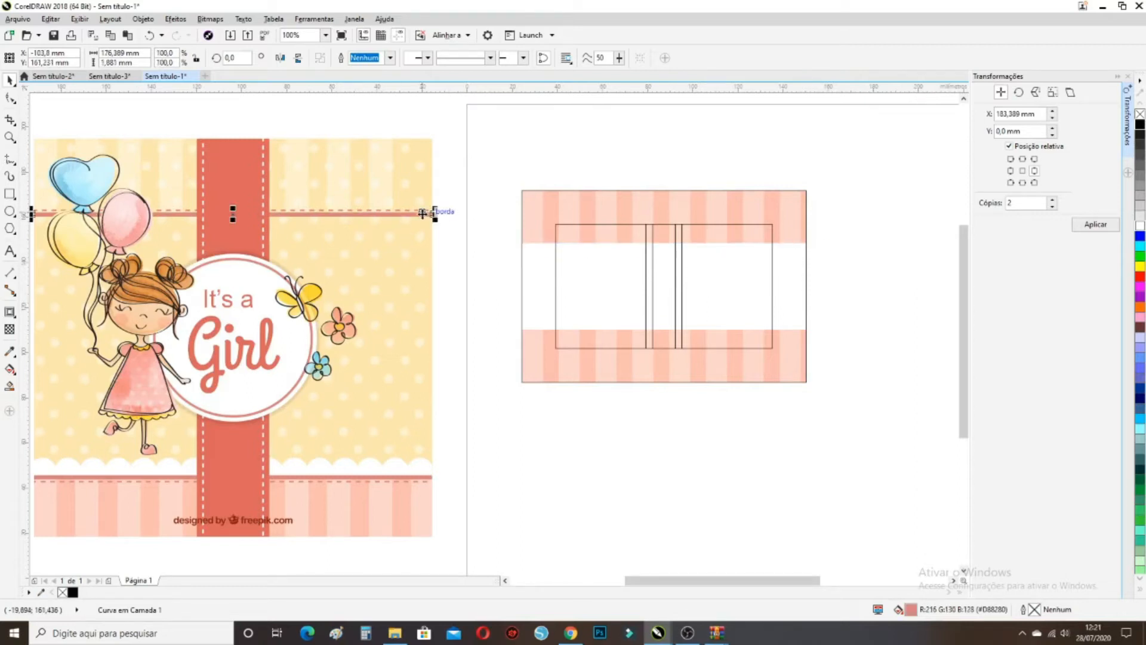
scroll(431, 213, "up", 2)
left_click(434, 211, "shift")
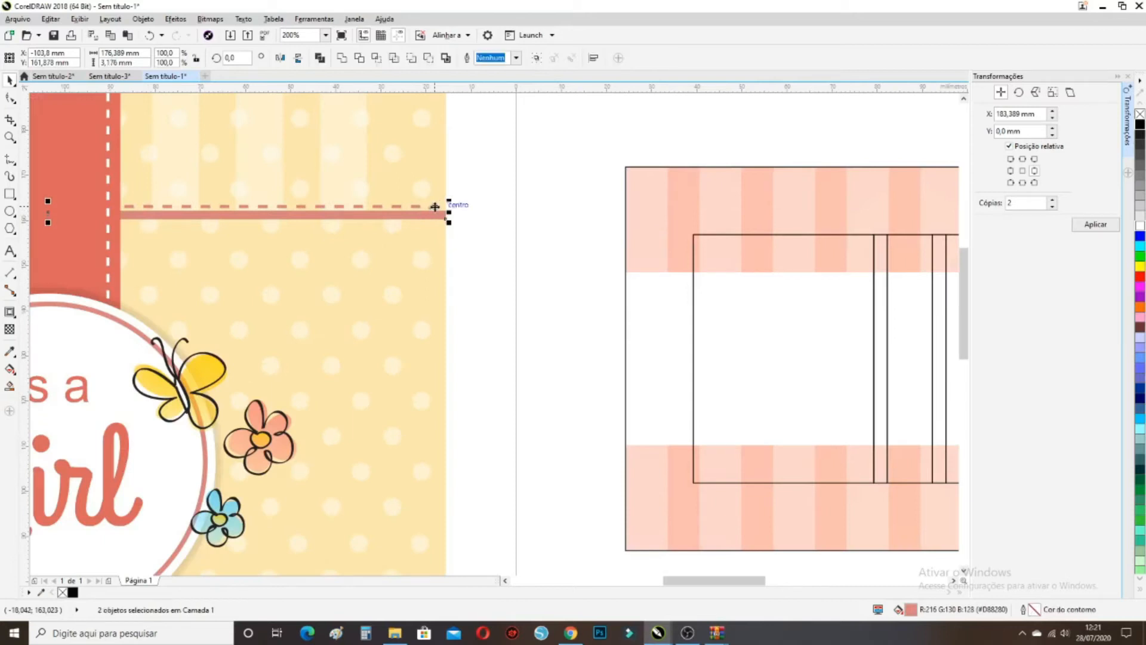
Undo moving both dashed lines and select only the solid pink border line
scroll(434, 210, "down", 2)
left_click_drag(246, 209, 727, 235)
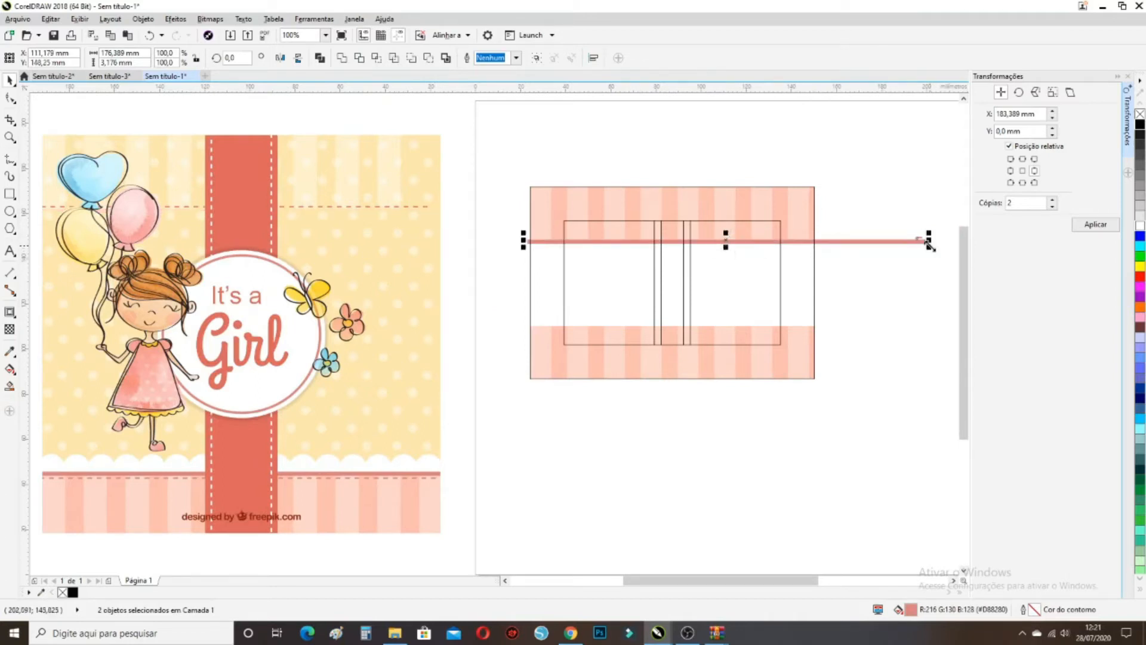
left_click(150, 35)
left_click(478, 225)
left_click(442, 212)
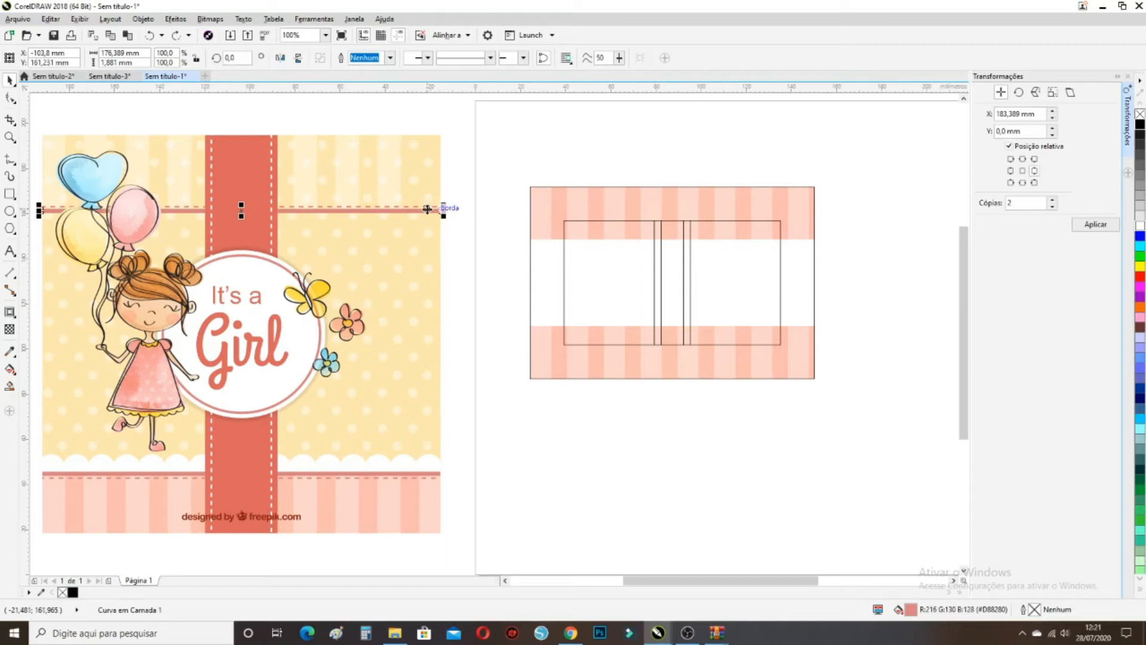
Drag the pink line onto the right design, stretching its left end to the rectangle's edge
left_click_drag(426, 211, 817, 237)
left_click_drag(485, 236, 530, 237)
left_click(496, 230)
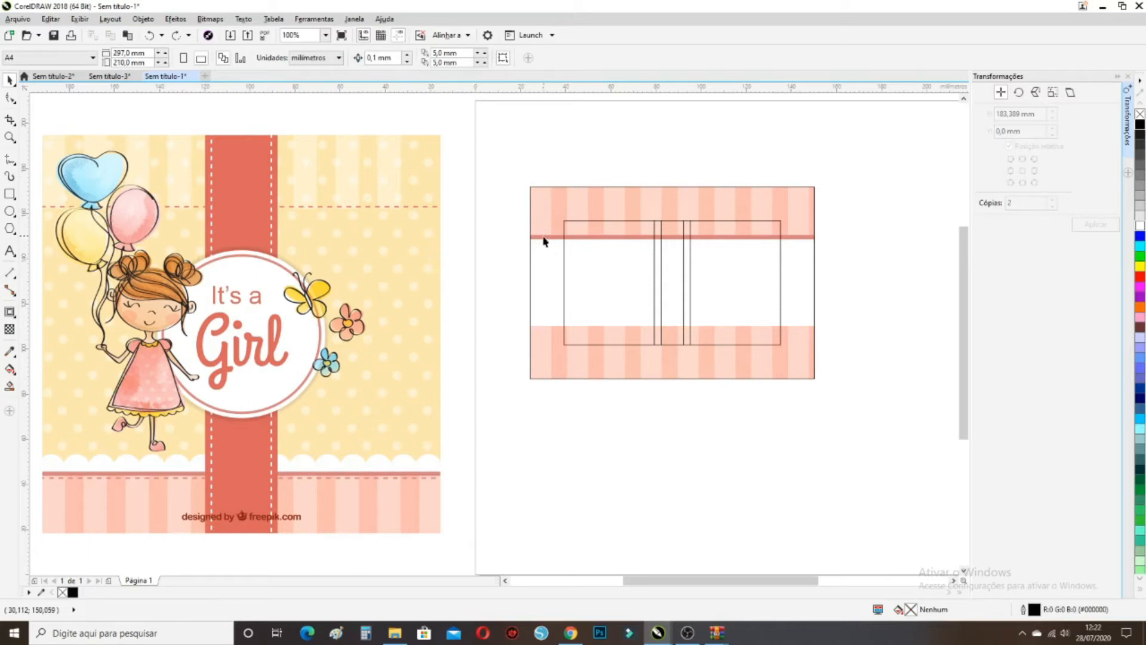
left_click(436, 298)
left_click_drag(417, 292, 444, 293)
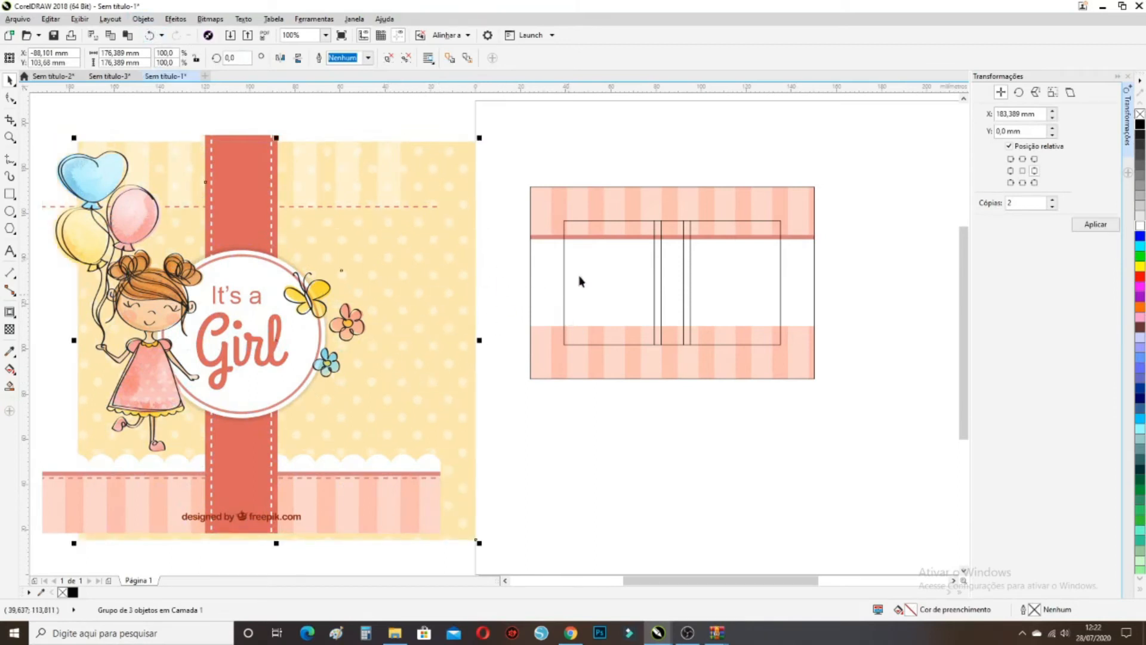
PowerClip the yellow polka-dot background inside the right rectangle
left_click(144, 19)
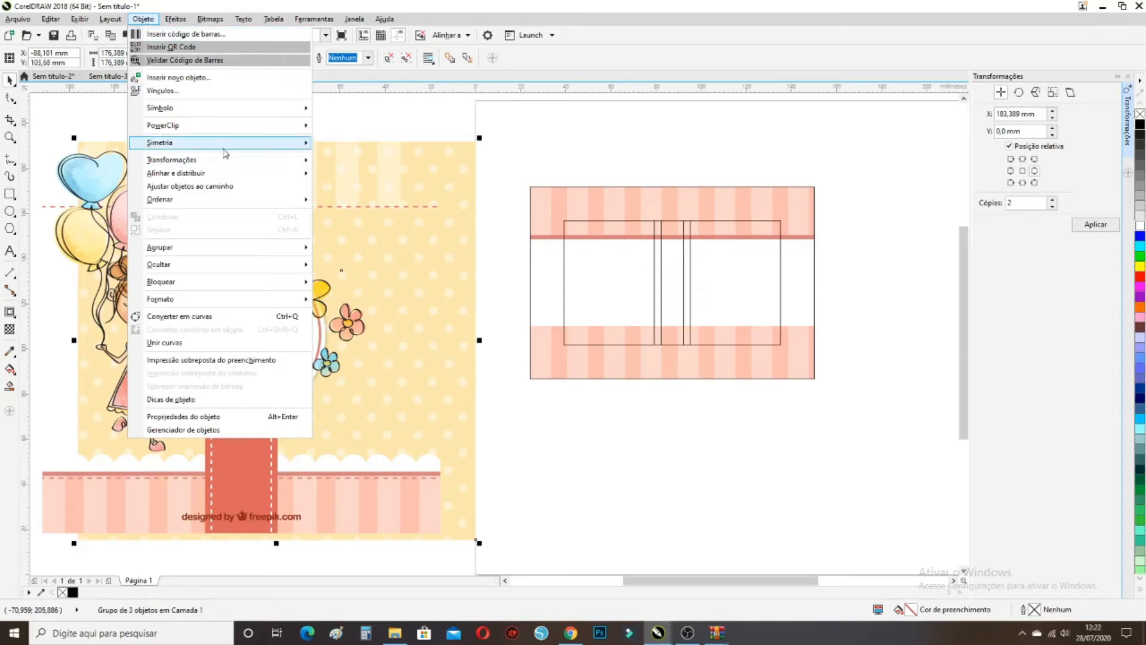
mouse_move(282, 129)
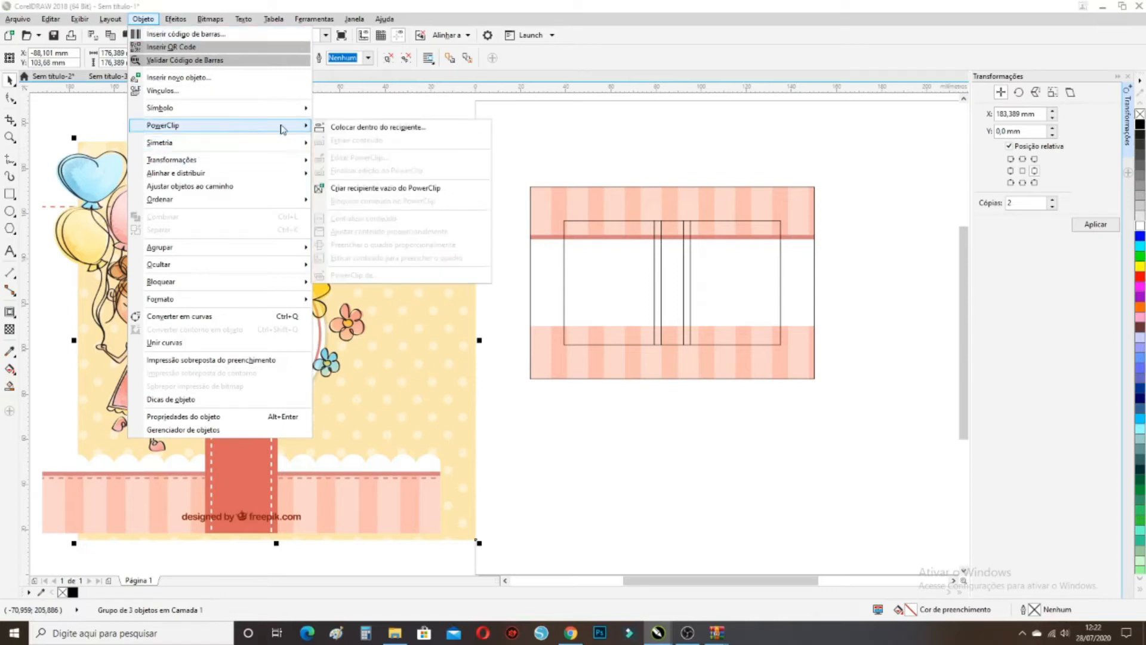
left_click(324, 130)
left_click(809, 295)
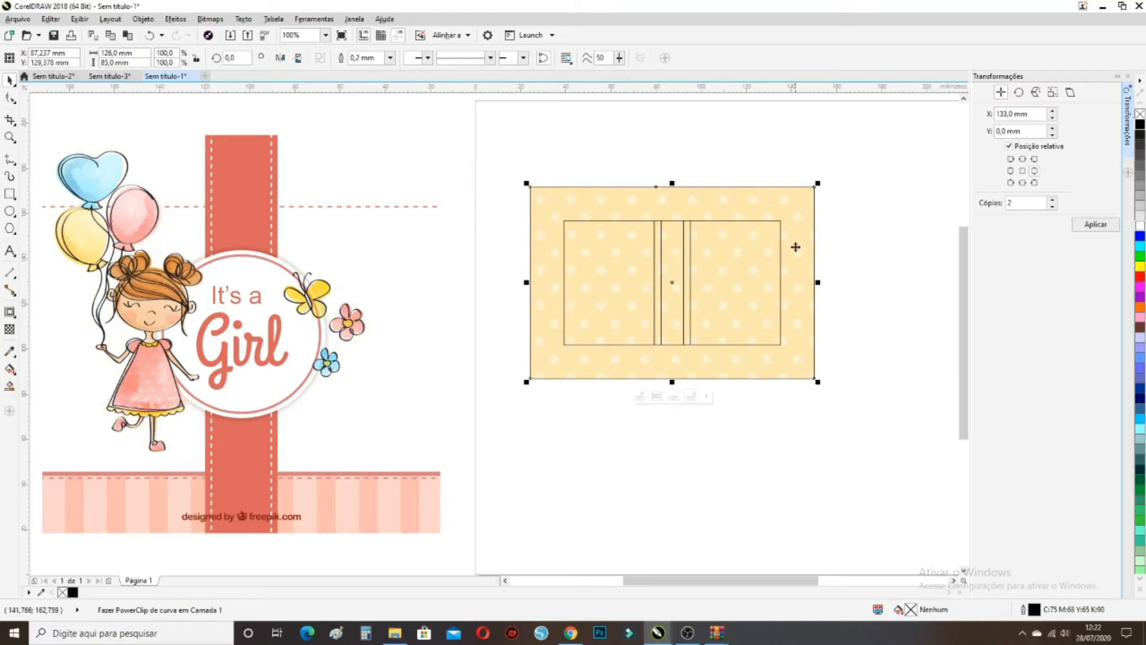
Send the clipped dotted background behind the pink stripes with Para Trás da Página
right_click(547, 348)
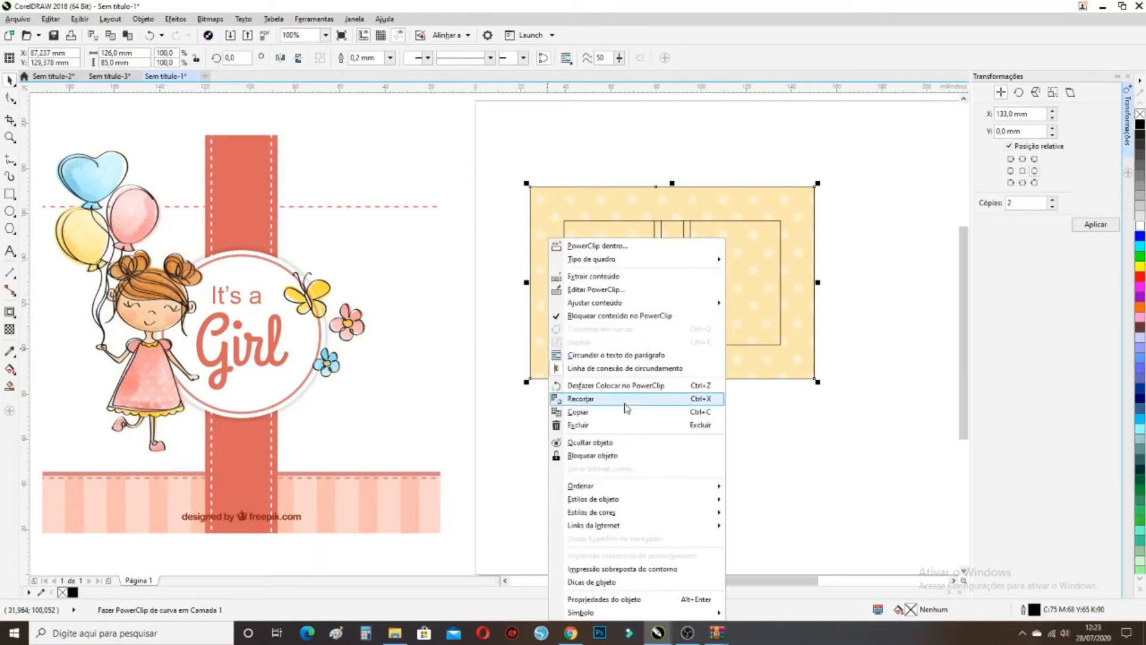
mouse_move(705, 494)
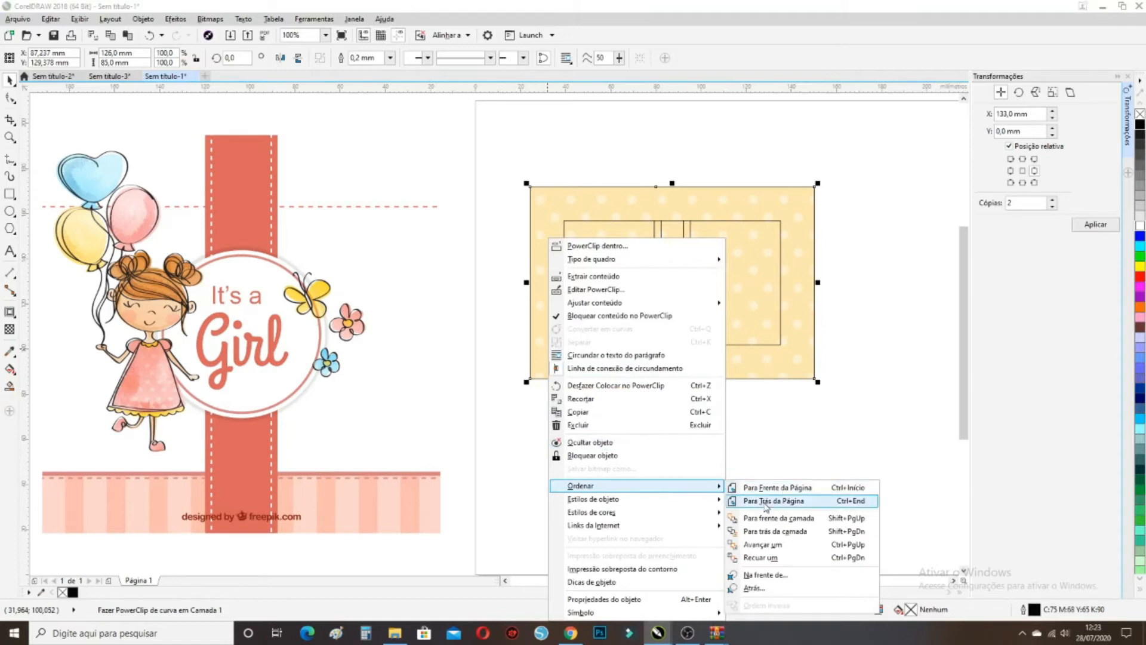
left_click(765, 501)
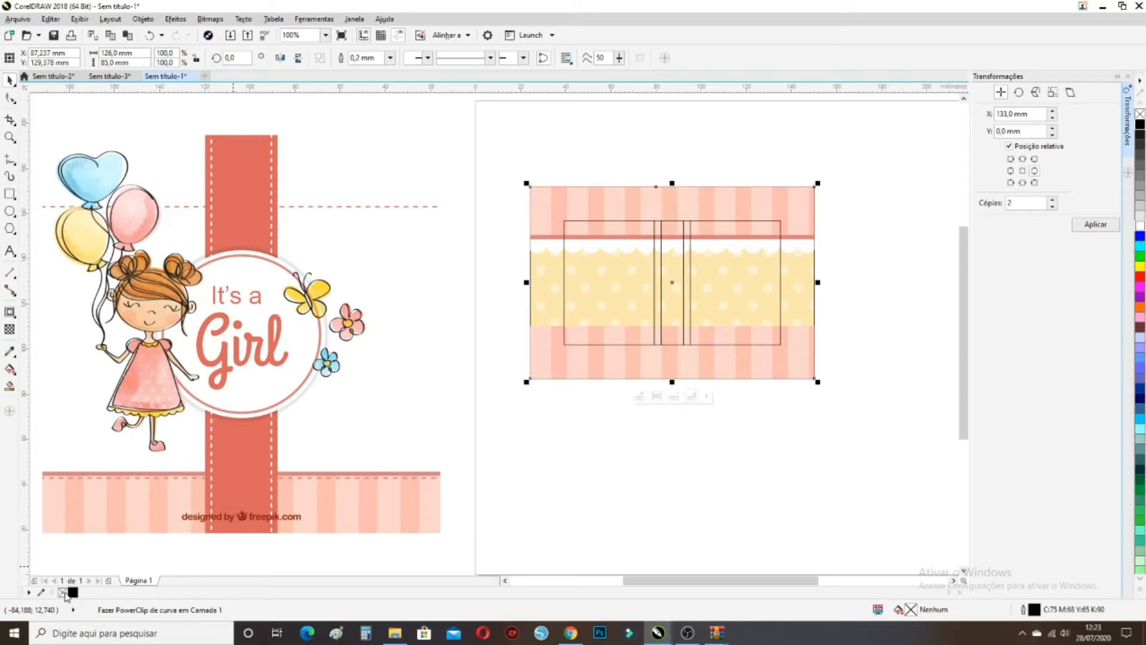
Select the dashed stitch line, nudge it into place and group its 17 pieces
left_click(467, 325)
left_click_drag(457, 212, 531, 231)
scroll(634, 239, "up", 1)
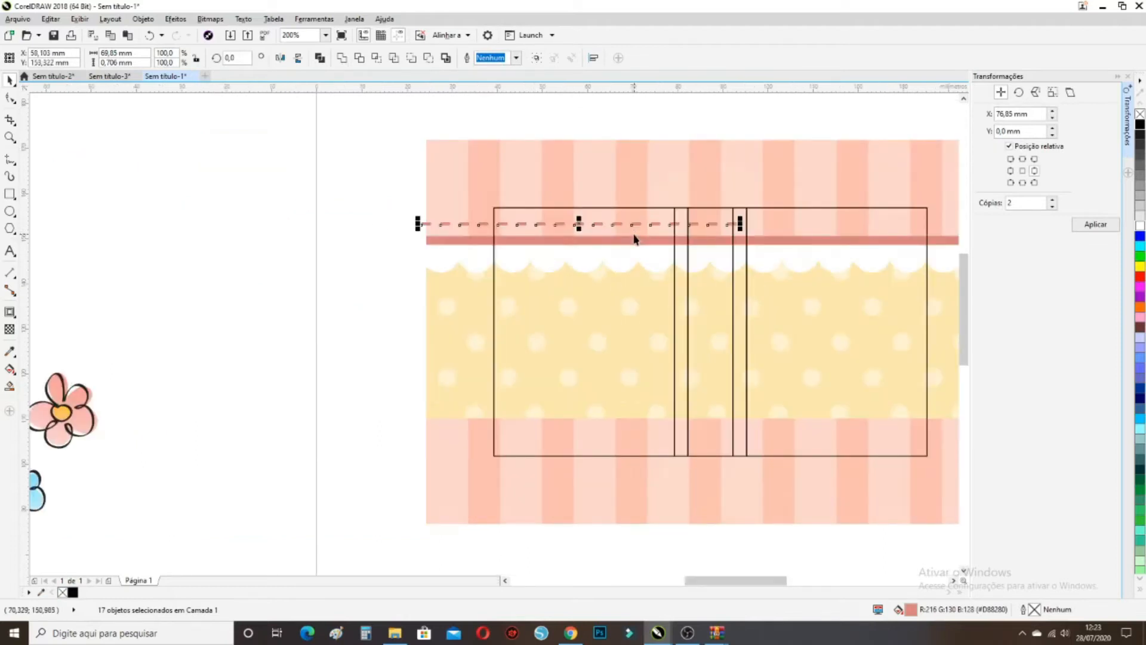
key("Down")
key("Down")
key("Down")
key("Down")
key("Down")
key("Right")
key("Right")
key("Right")
key("Right")
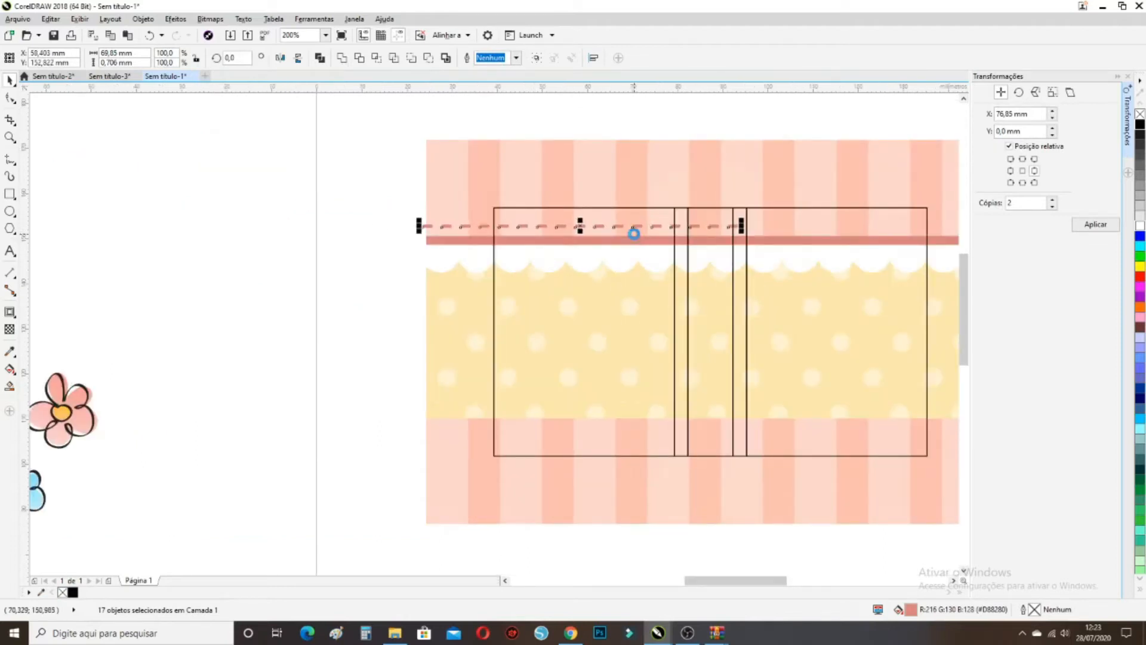
key("Right")
key("Right")
key("Right")
key("Right")
key("Right")
key("Right")
key("ctrl+g")
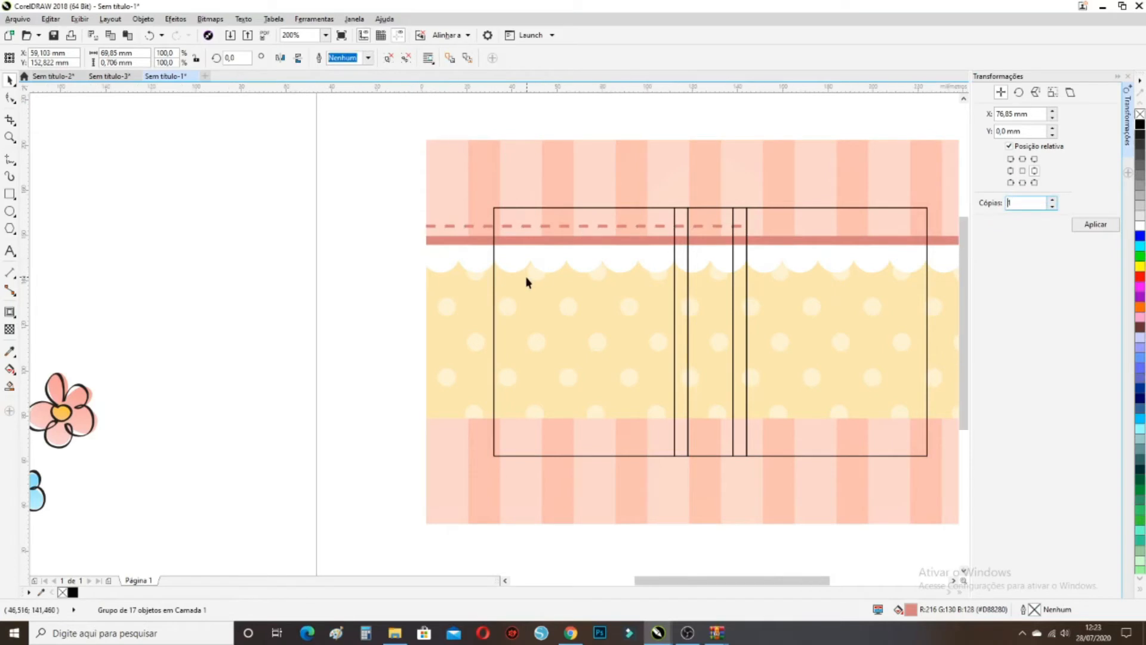
Add a copy of the dashed line 76.85 mm right and join it to the first
scroll(530, 280, "down", 2)
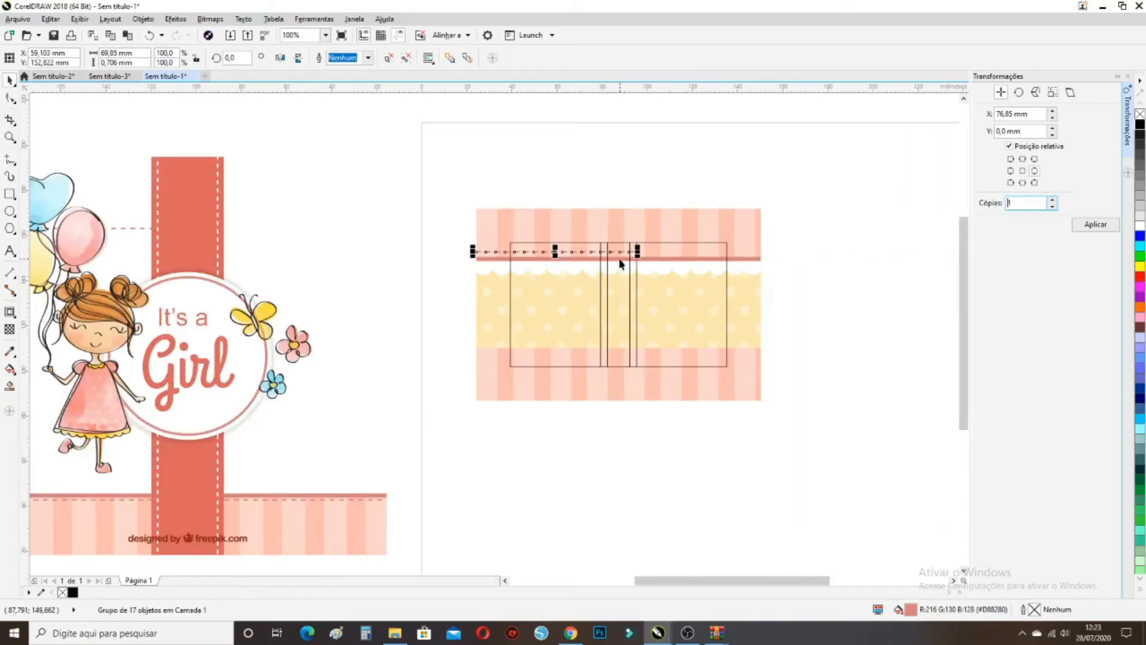
left_click(1101, 226)
scroll(657, 241, "up", 2)
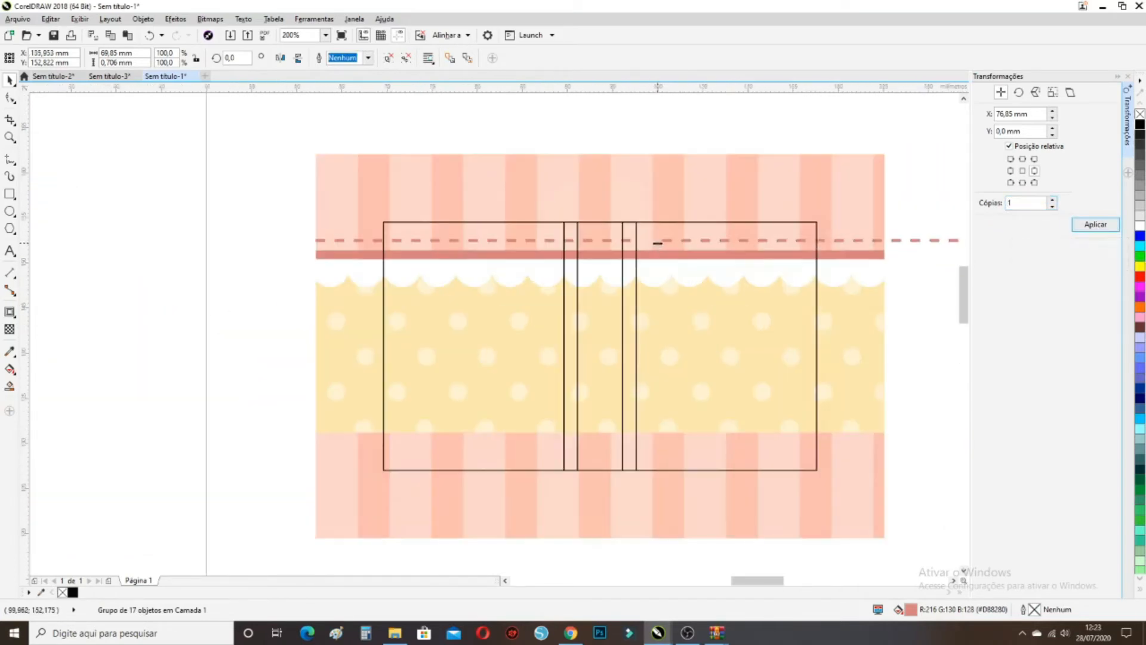
scroll(656, 243, "up", 2)
left_click_drag(668, 241, 616, 238)
Shorten both dashed lines together to about 126 mm, the frame's width
scroll(594, 248, "down", 2)
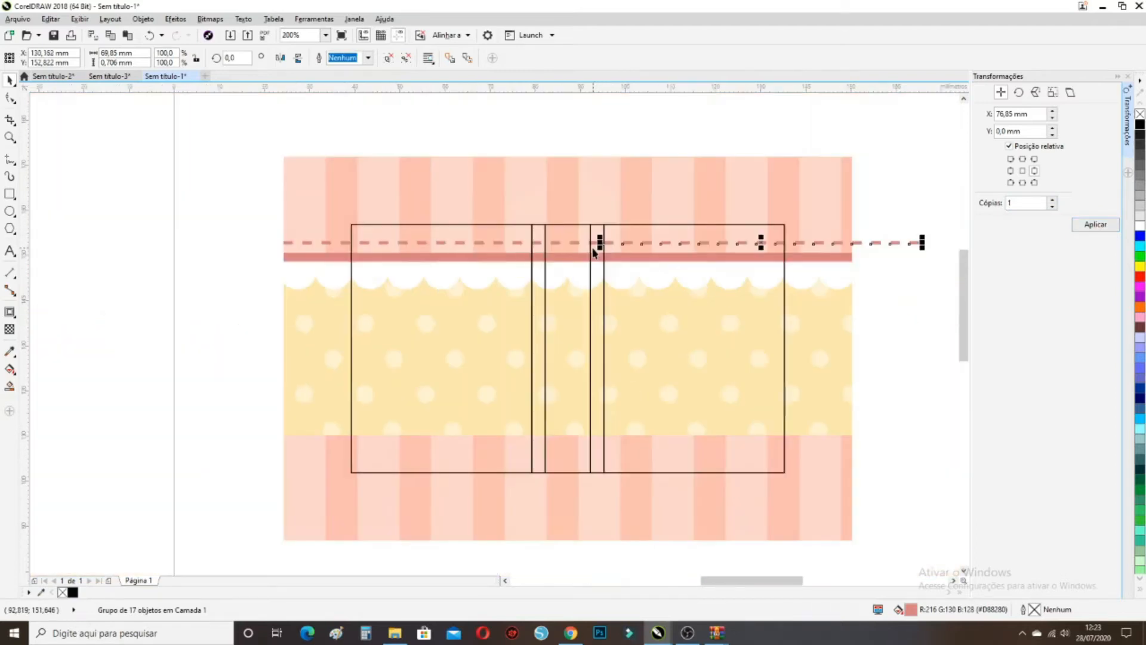
left_click_drag(929, 252, 278, 237)
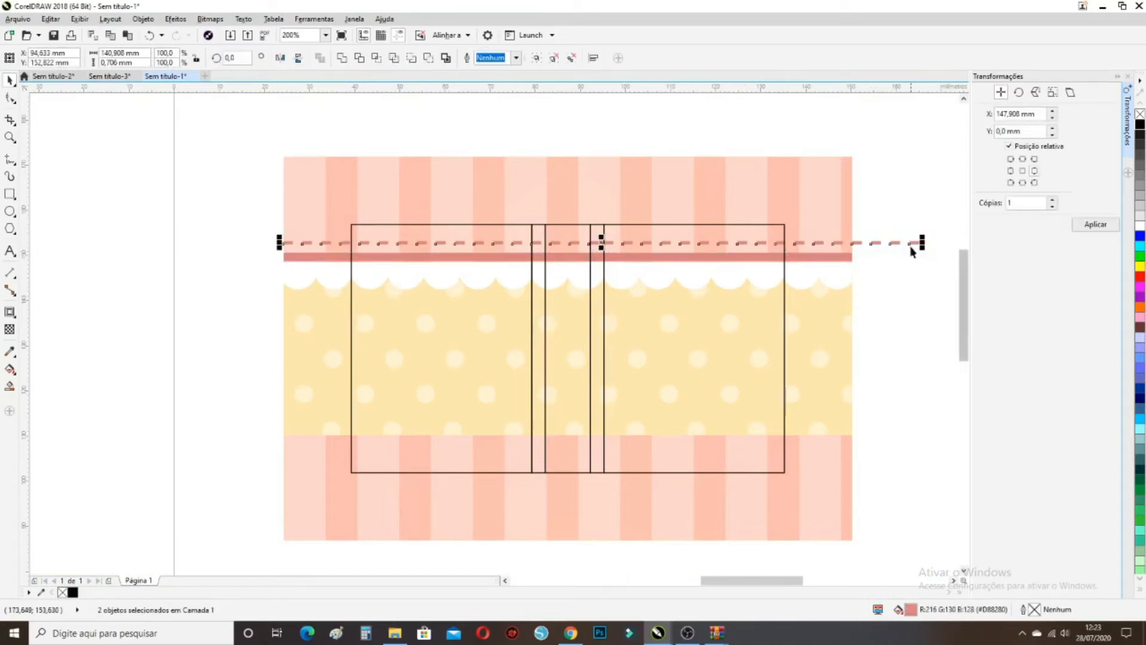
left_click_drag(923, 241, 859, 241)
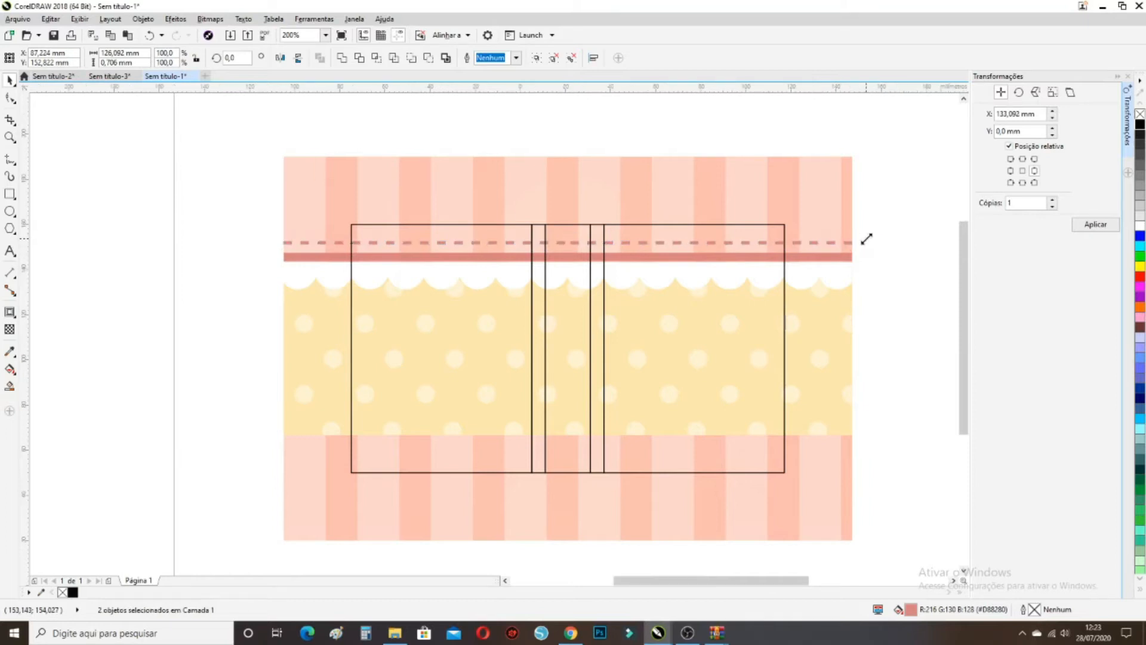
scroll(865, 238, "down", 3)
left_click(899, 275)
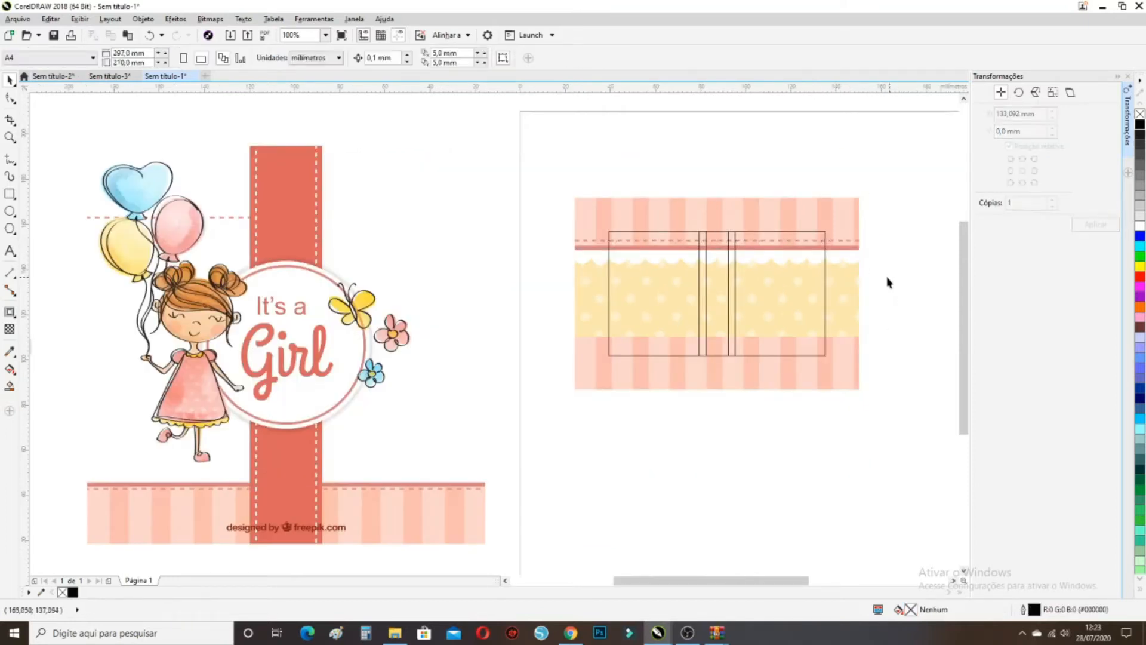
Move the grey scalloped strip onto the right-page design
scroll(663, 328, "down", 3)
scroll(680, 328, "down", 3)
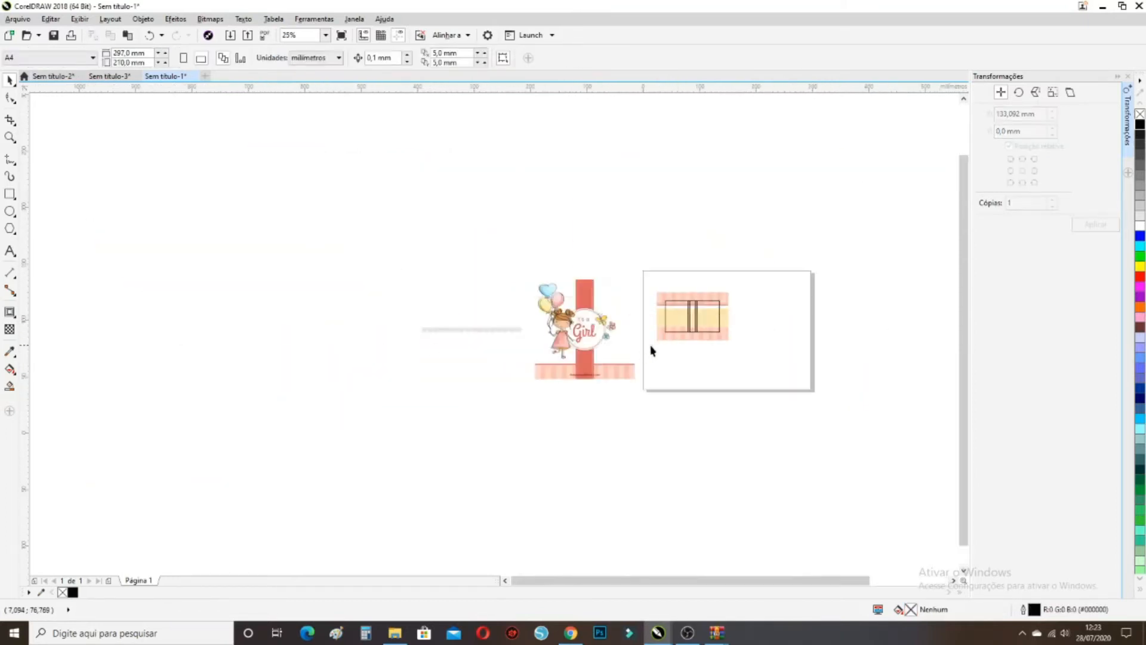
scroll(642, 350, "up", 3)
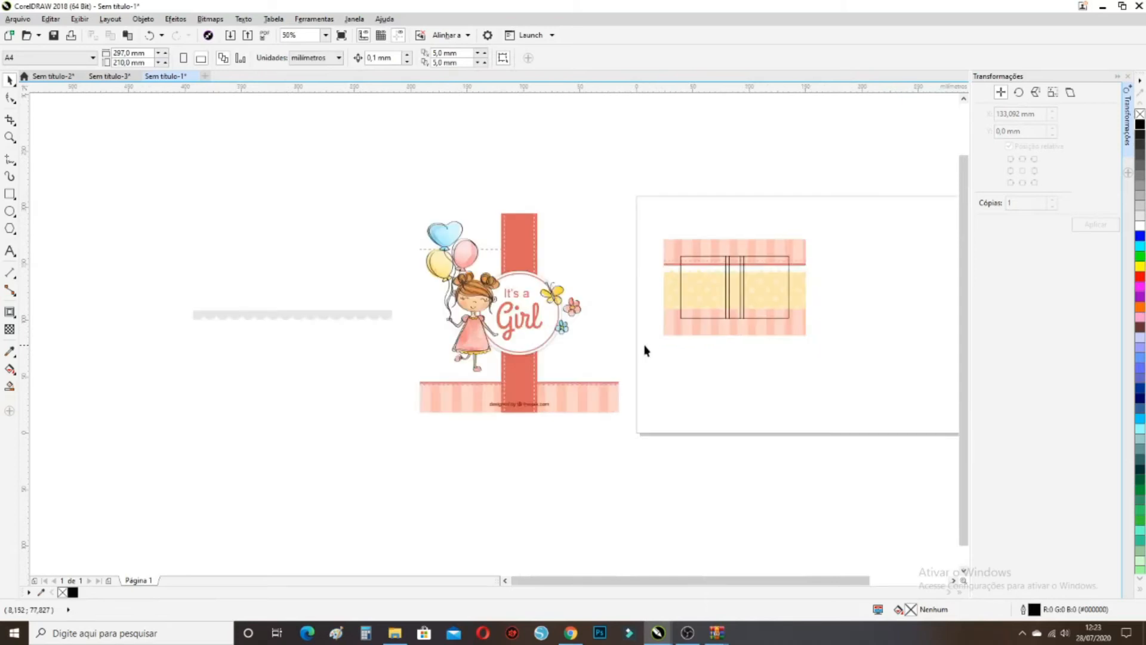
left_click(374, 322)
left_click_drag(244, 314, 824, 281)
scroll(823, 280, "up", 1)
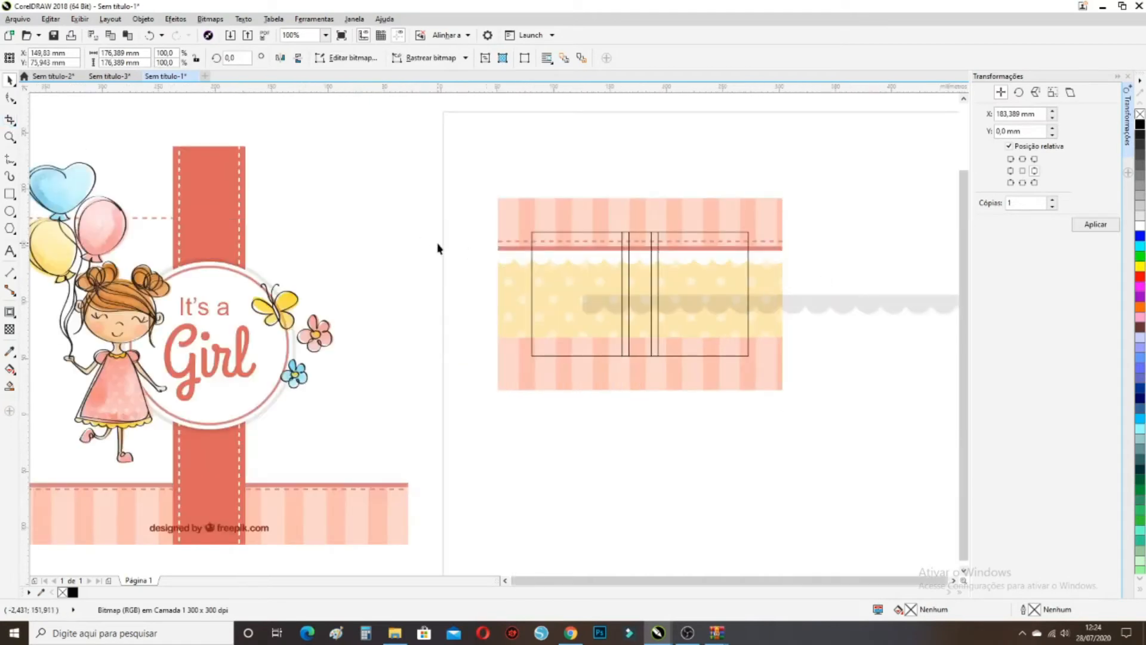
scroll(438, 247, "down", 1)
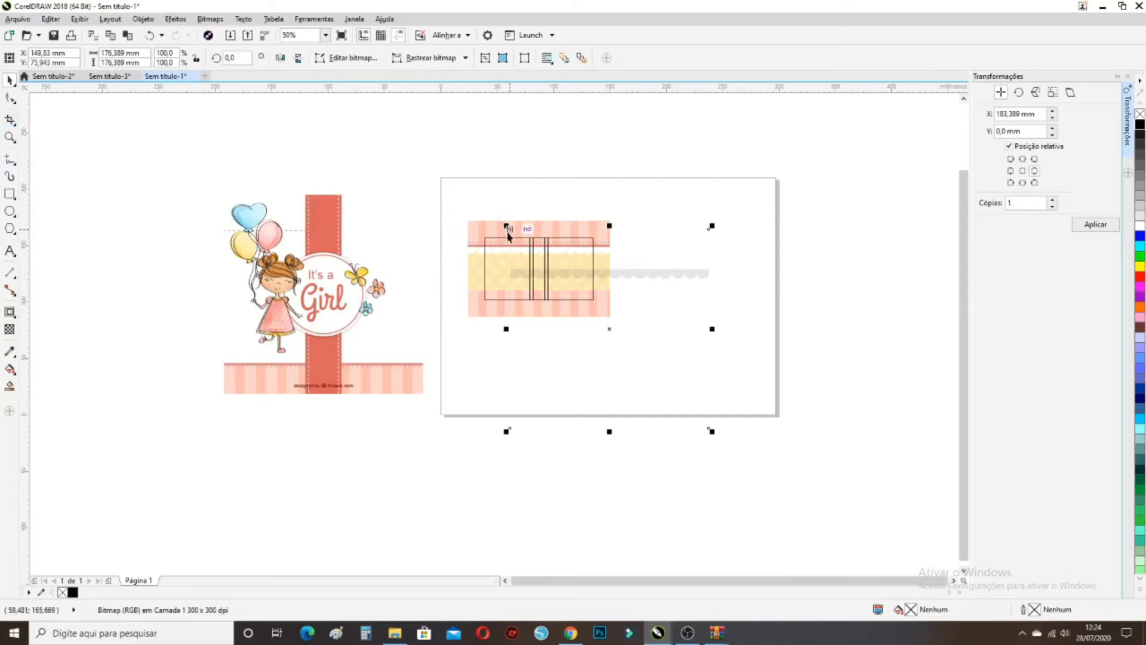
Crop the scalloped strip down to the part to keep
left_click(10, 119)
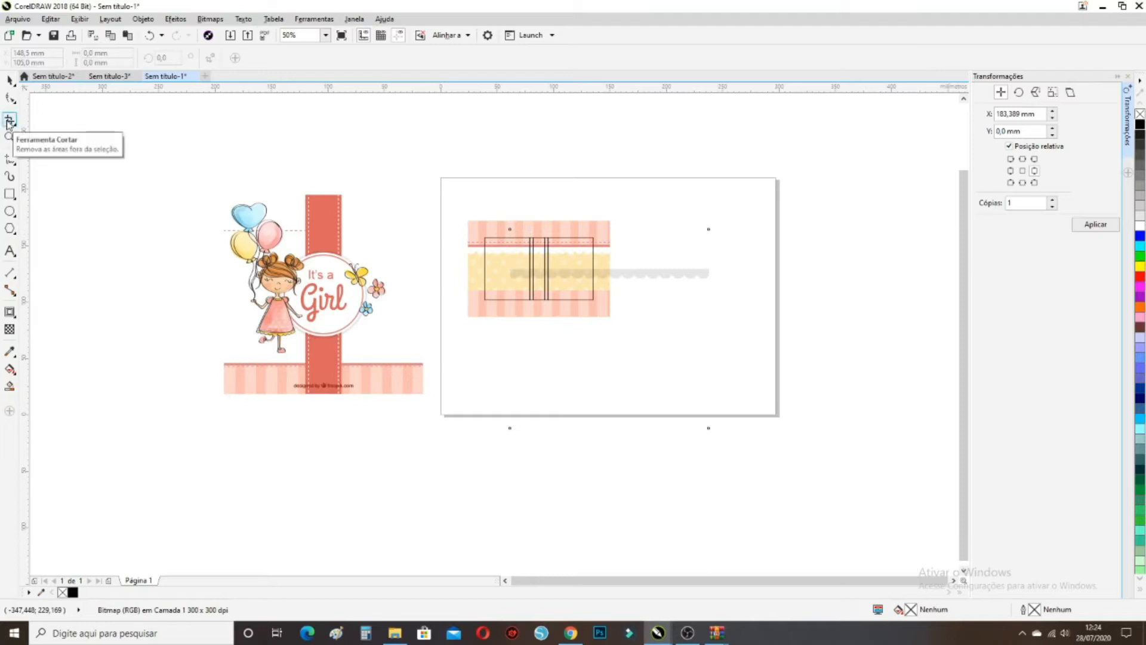
left_click_drag(510, 260, 709, 283)
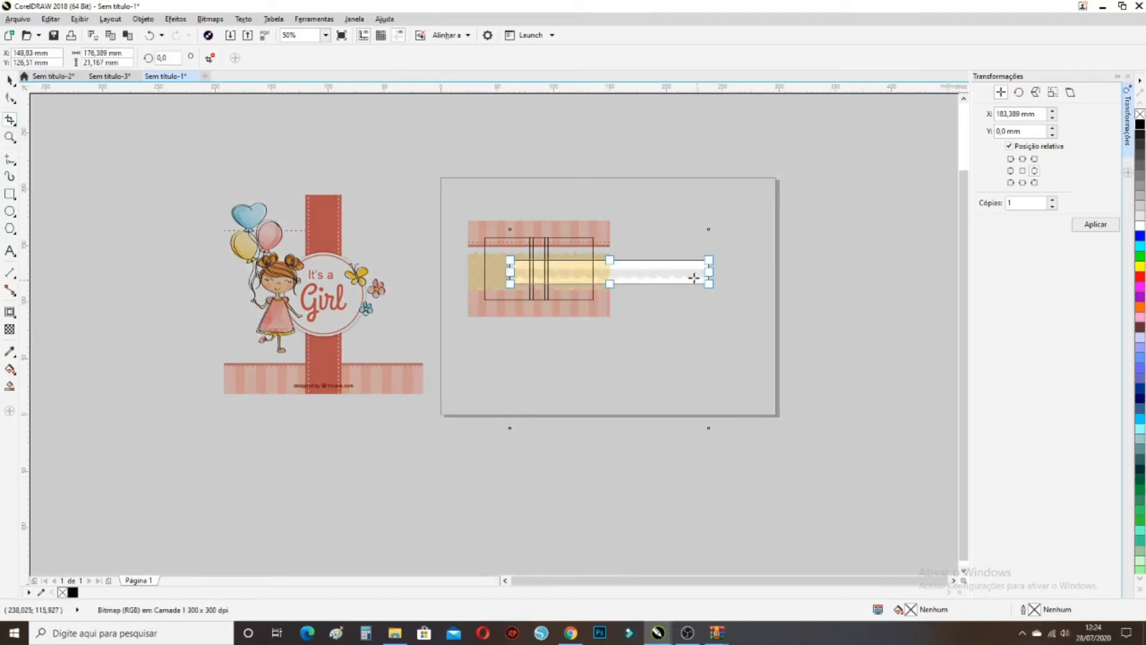
double_click(691, 276)
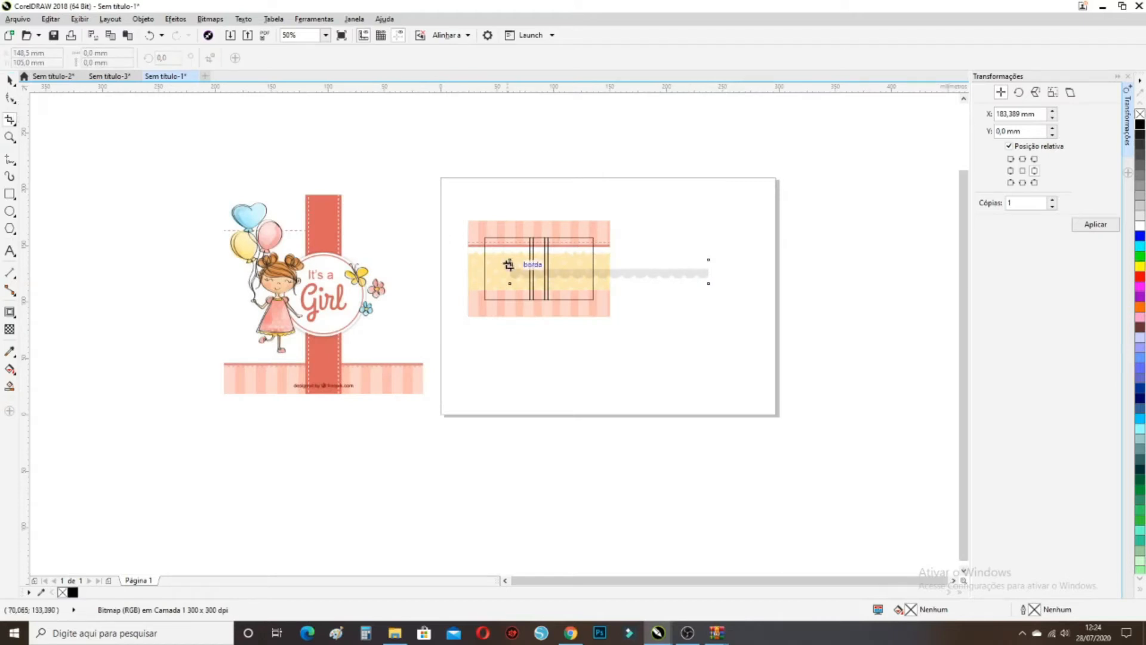
left_click(10, 80)
Fit the strip at 126.0 × 21.167 mm onto the yellow band's top edge
scroll(513, 266, "up", 2)
left_click_drag(502, 256, 425, 210)
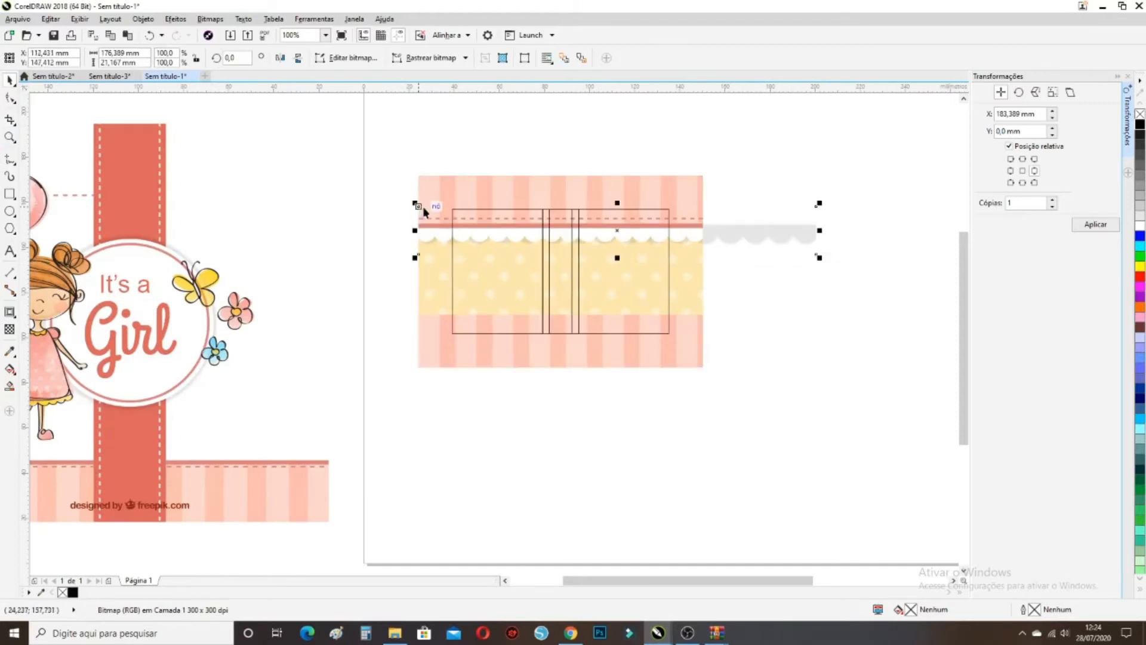
left_click_drag(819, 230, 708, 229)
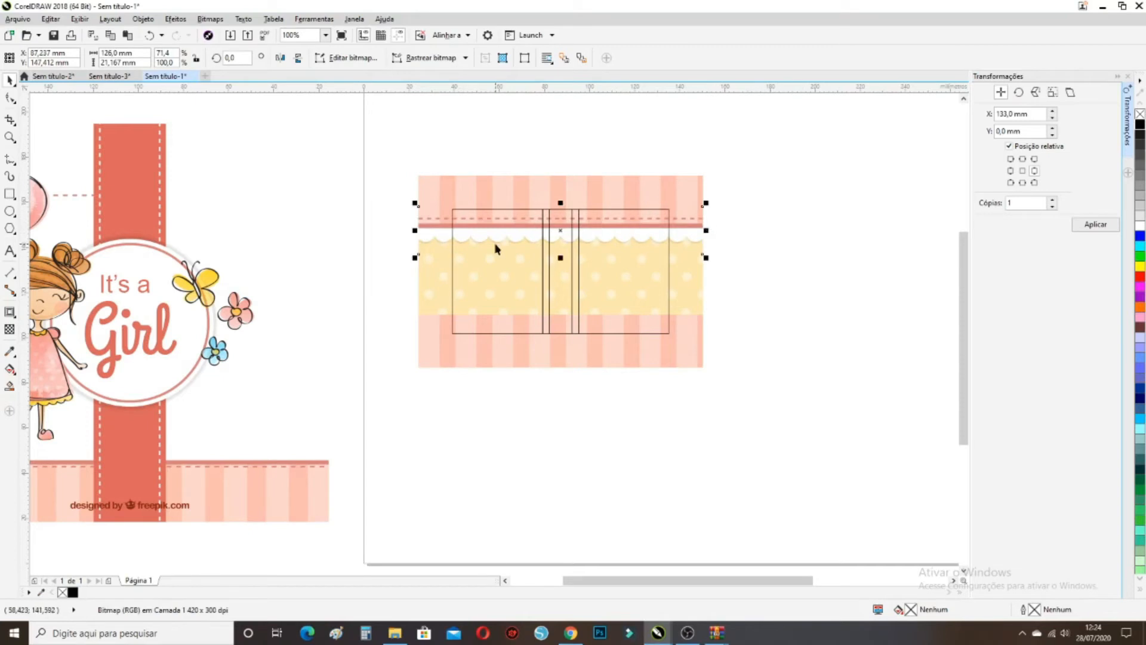
scroll(496, 248, "up", 1)
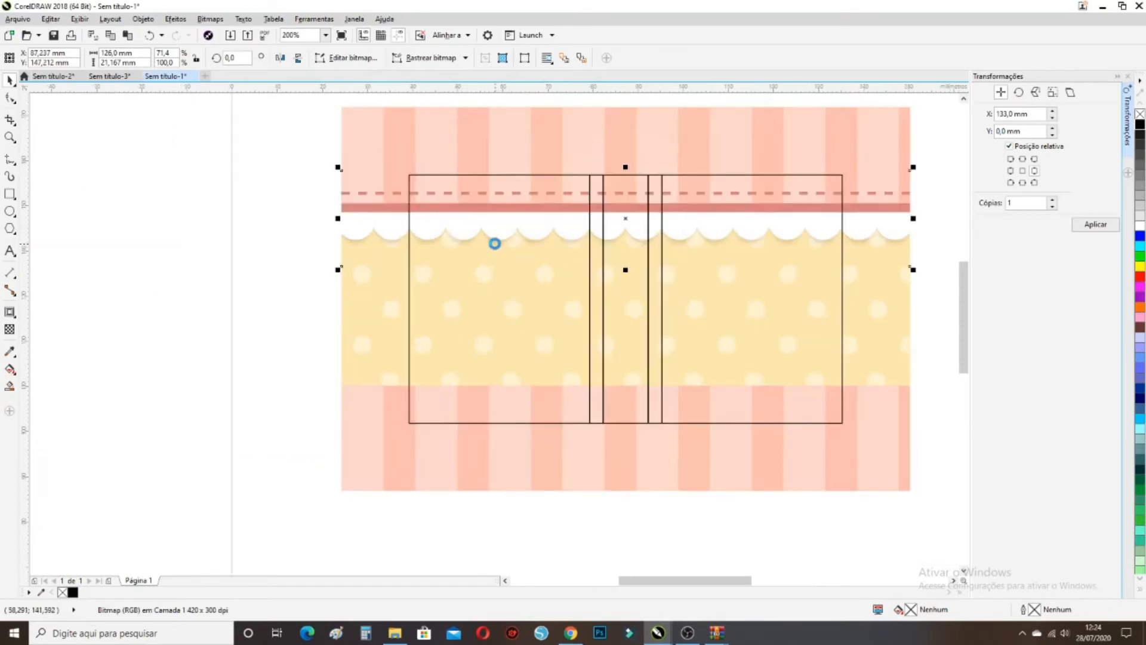
key("Up")
key("Up")
left_click(949, 241)
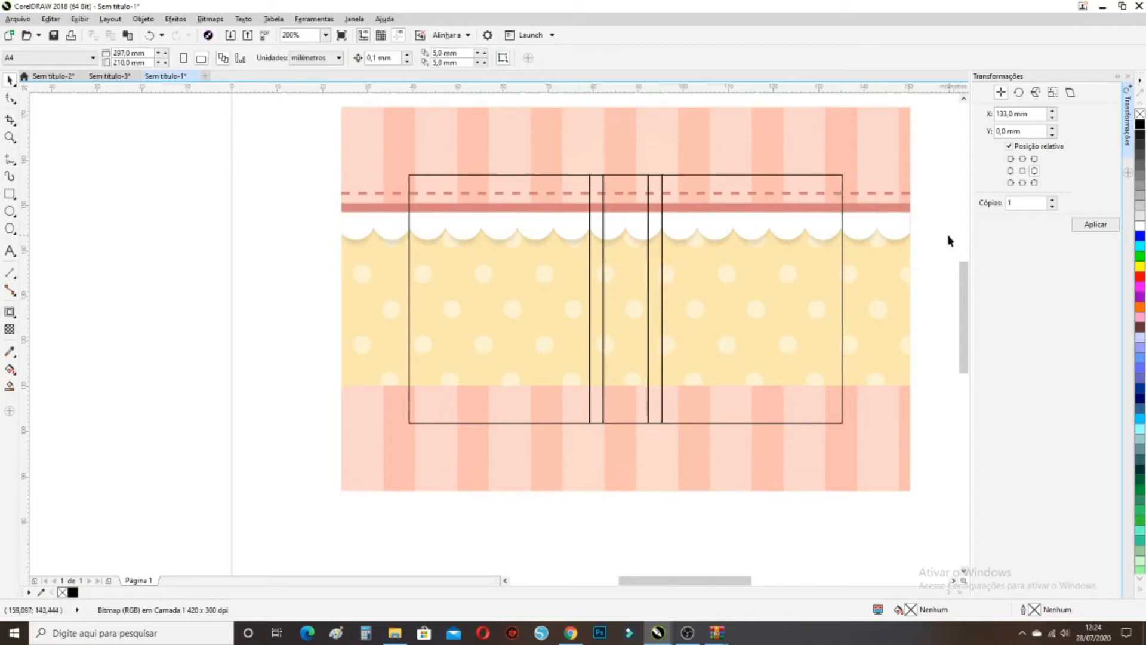
scroll(894, 250, "down", 1)
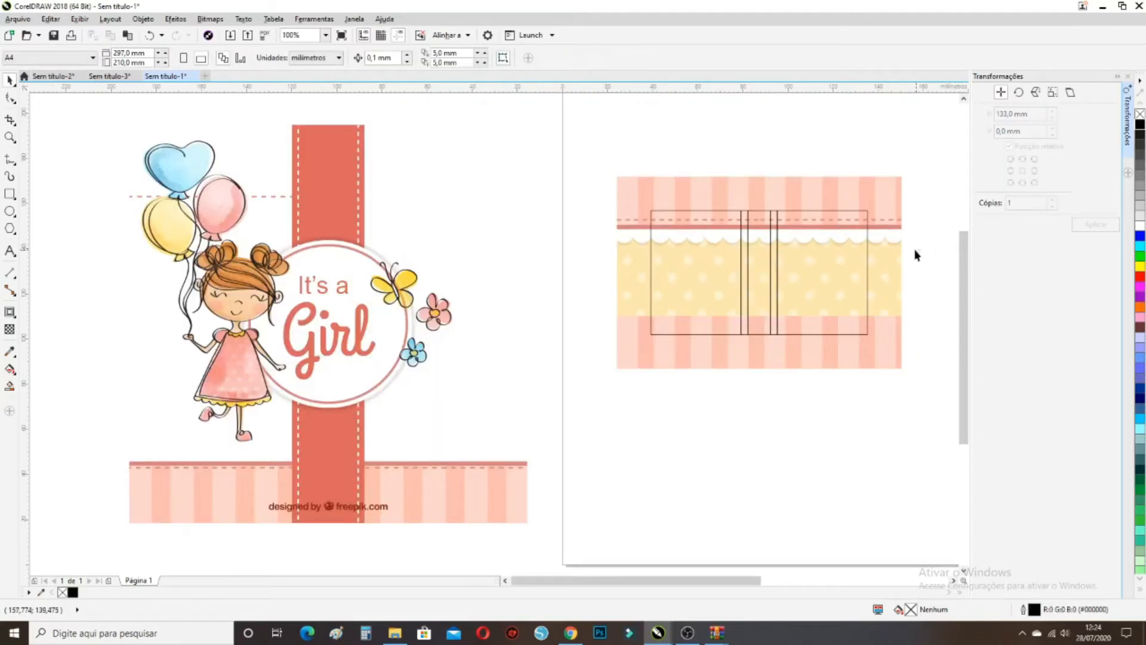
Group the four top trim pieces and move the group to the band's lower edge
left_click(625, 220)
left_click(608, 215)
left_click_drag(602, 215, 933, 263)
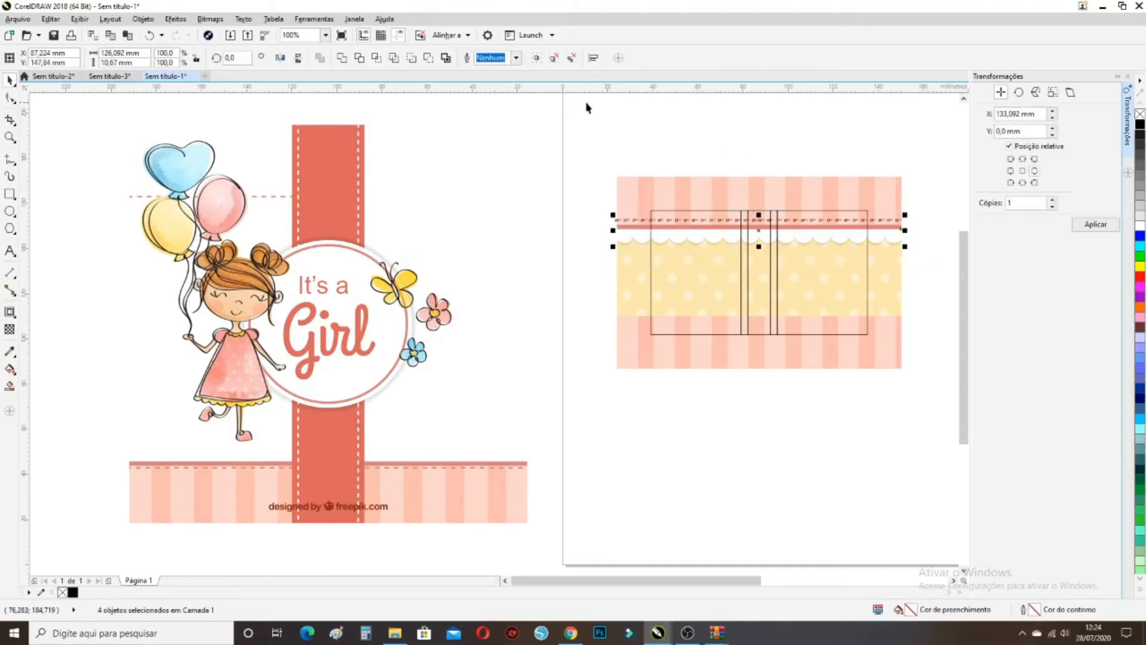
left_click(536, 62)
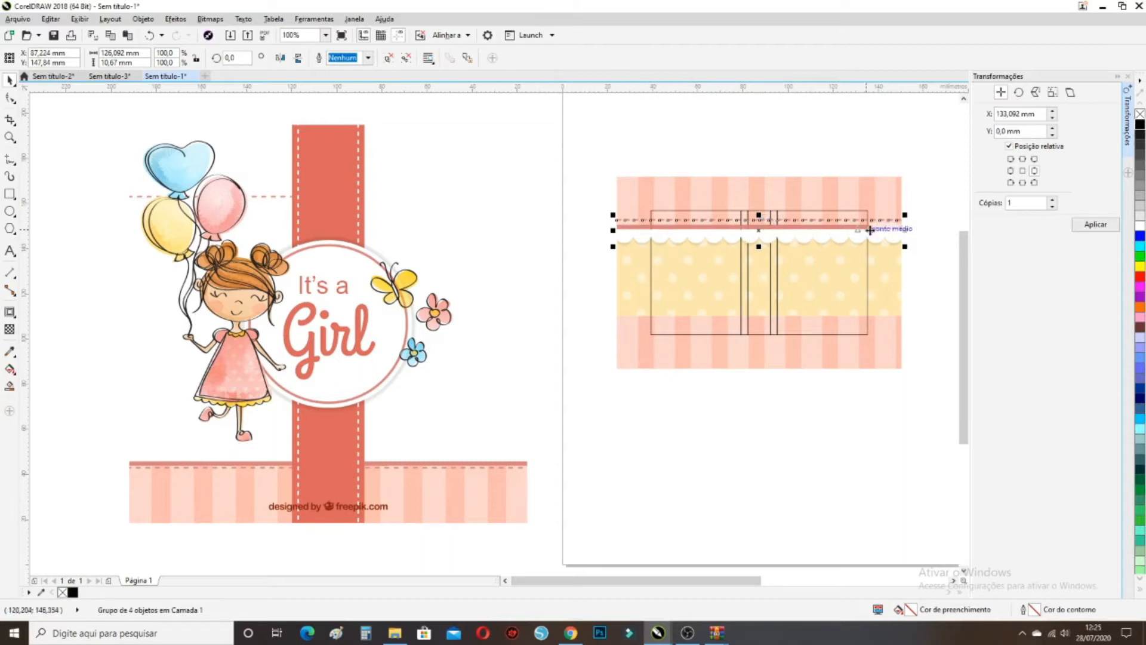
left_click_drag(893, 231, 894, 320)
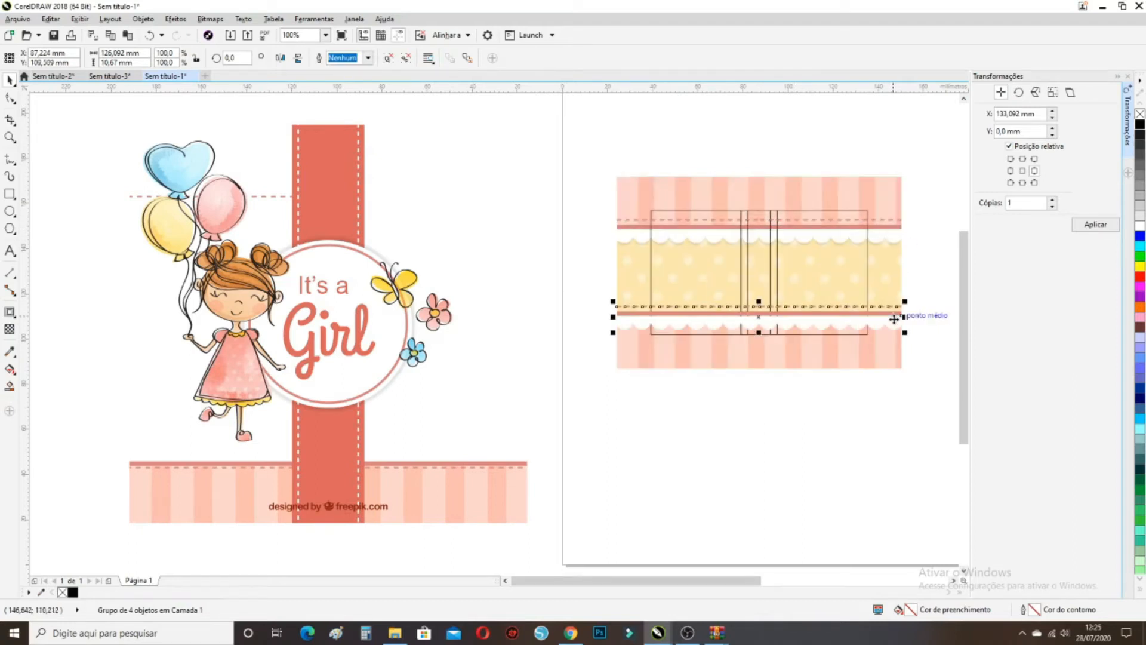
Mirror the trim group vertically so the scallops face up, discarding trial rotations
left_click(894, 320)
left_click(809, 321)
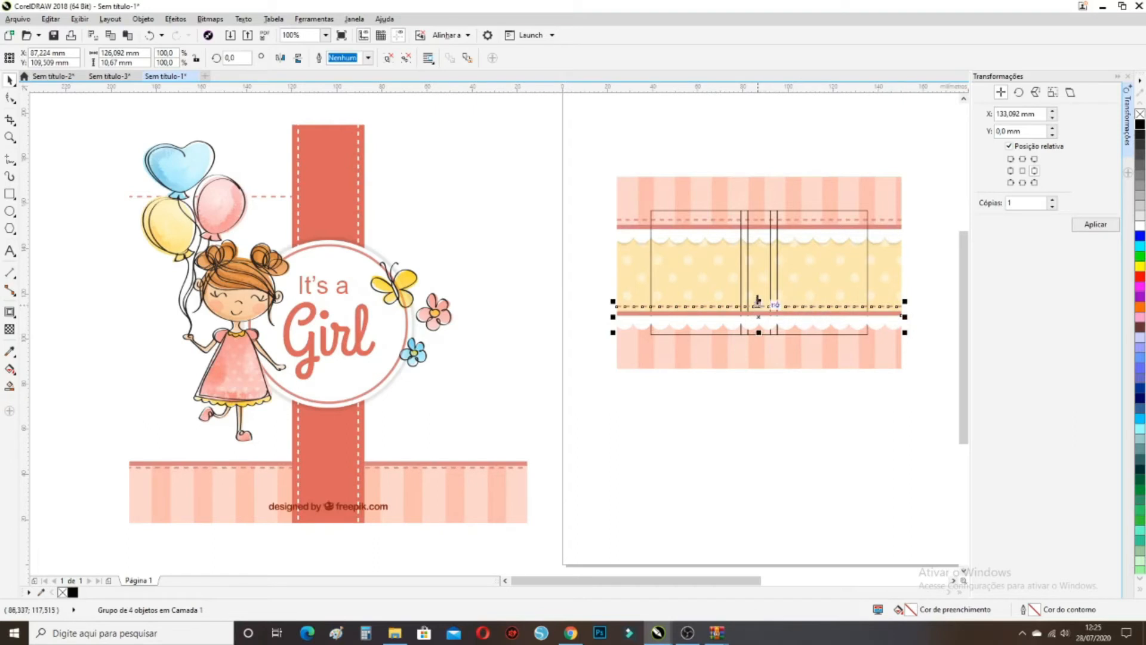
left_click(851, 385)
left_click(785, 322)
left_click(785, 321)
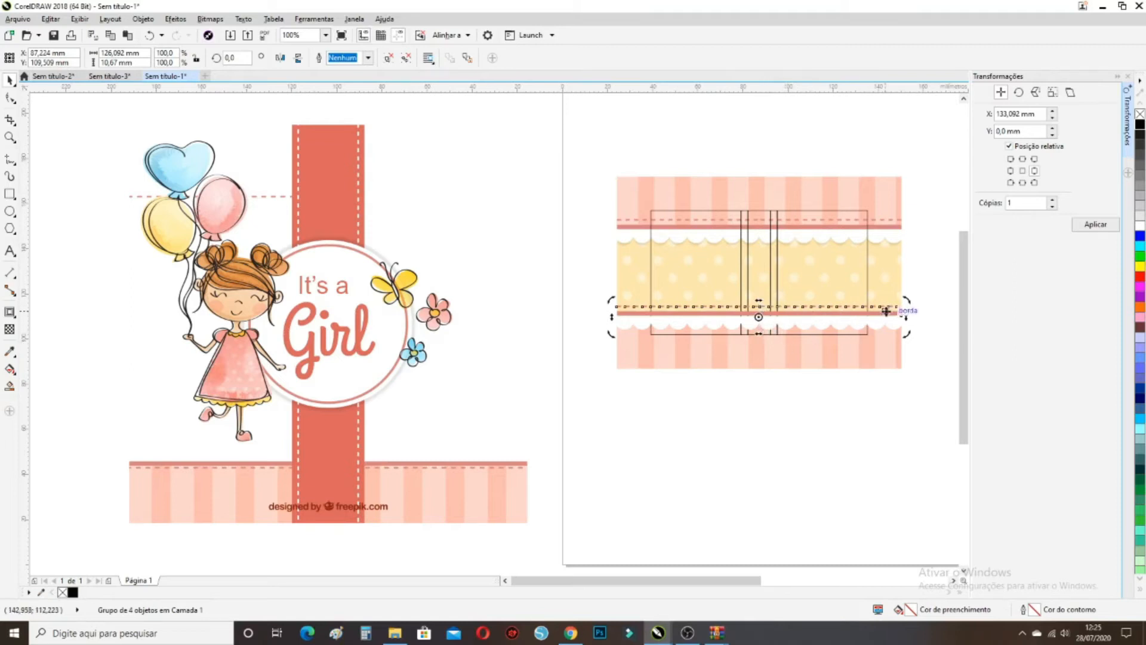
mouse_move(904, 301)
left_mouse_down()
mouse_move(895, 333)
mouse_move(644, 356)
left_mouse_up()
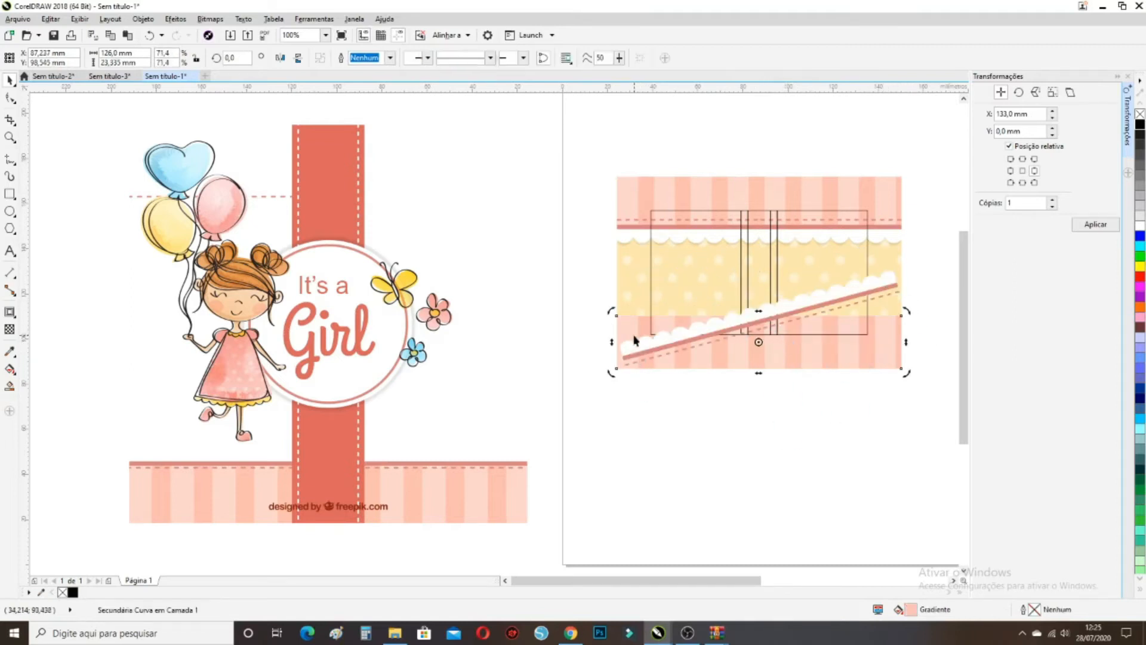
left_click(148, 36)
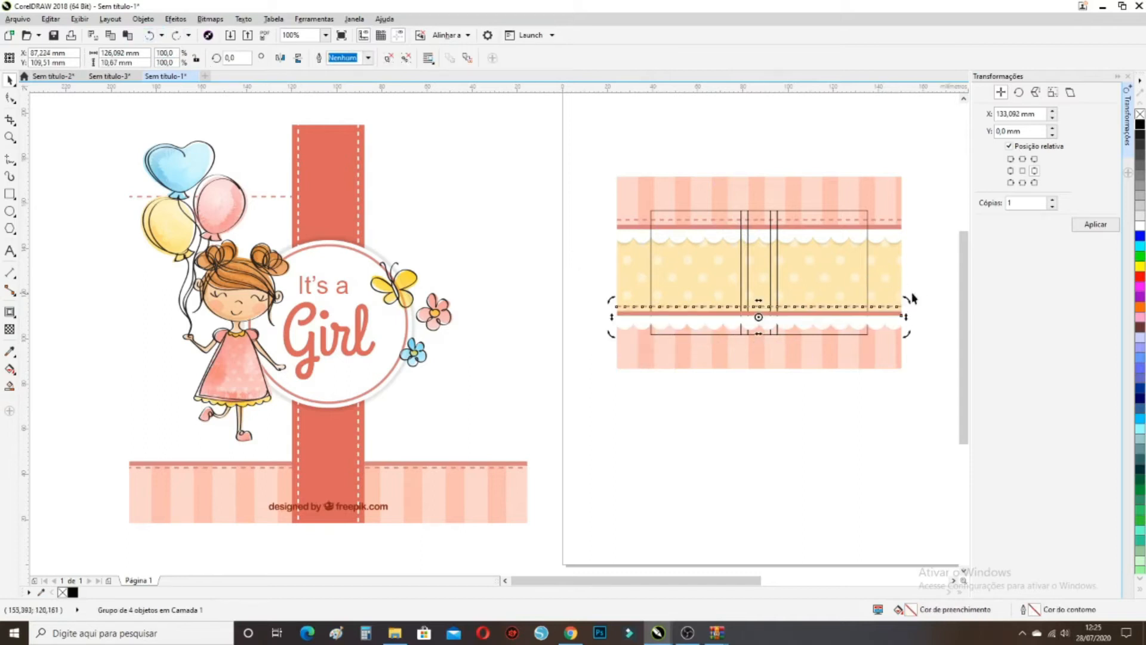
left_click_drag(909, 299, 618, 331)
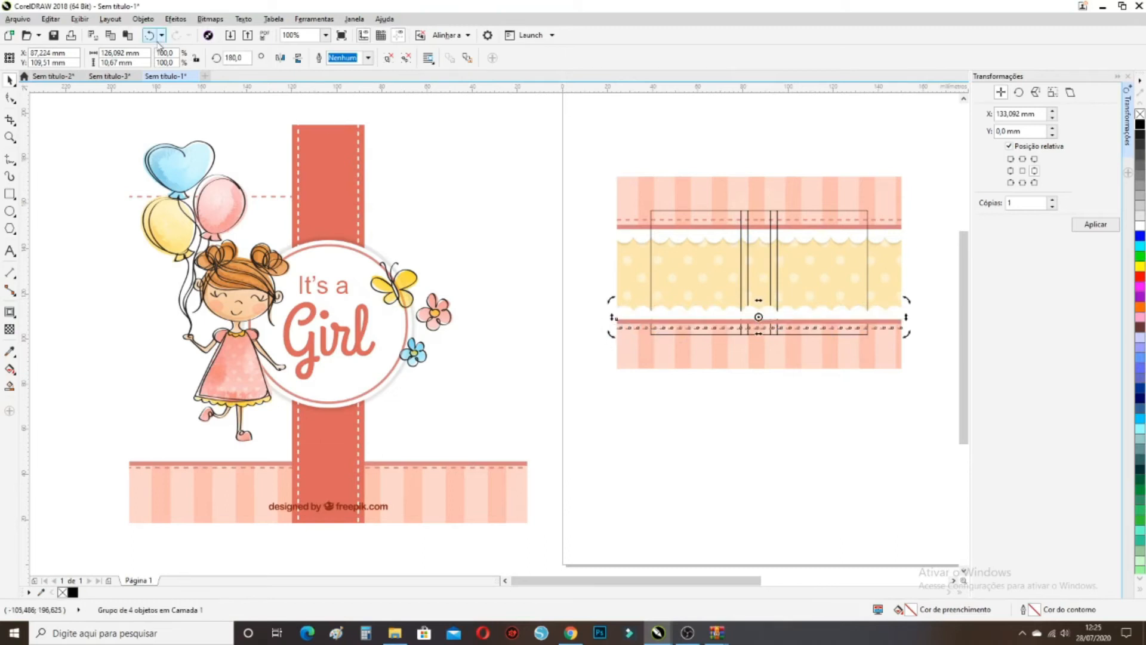
left_click(150, 40)
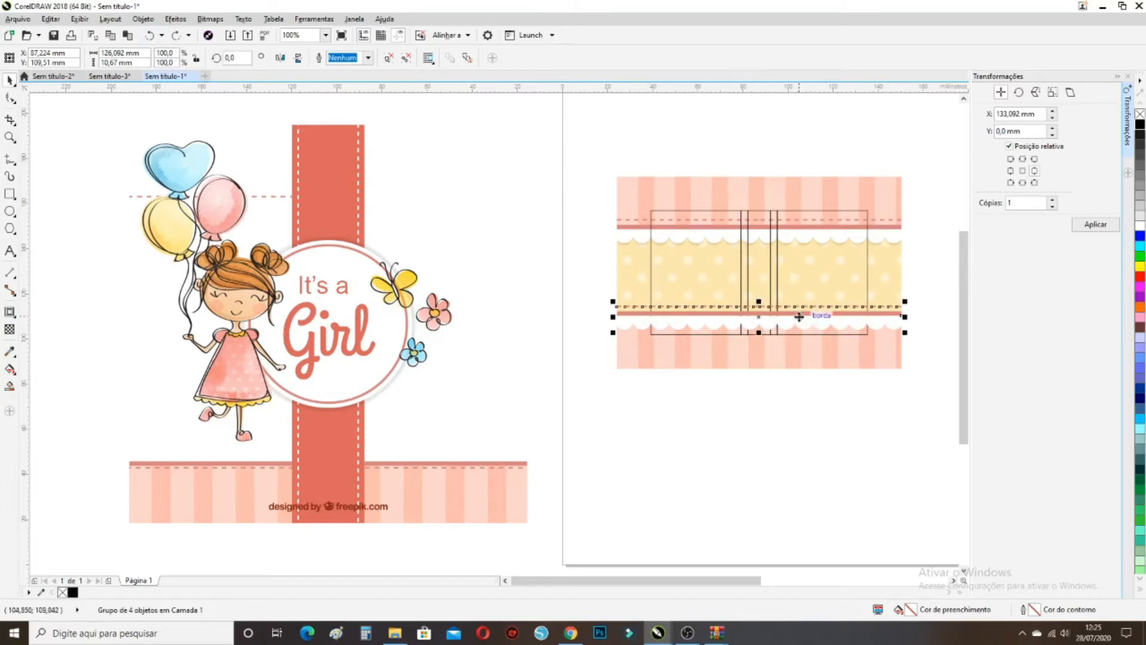
mouse_move(758, 302)
left_mouse_down()
mouse_move(764, 356)
mouse_move(760, 316)
left_mouse_up()
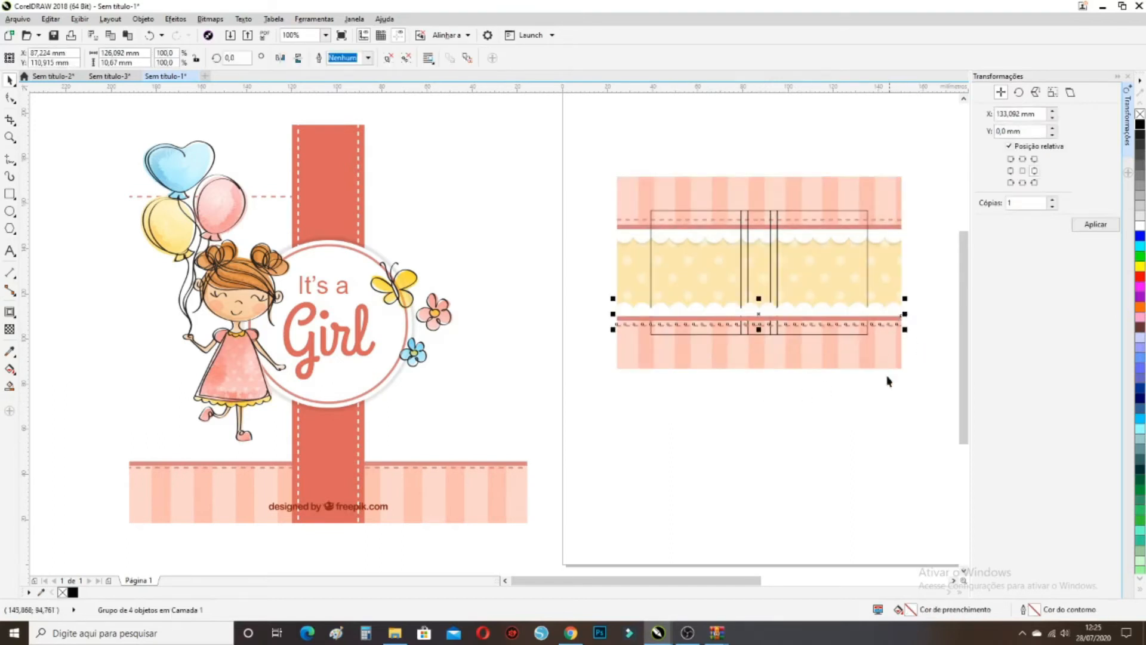
left_click(876, 392)
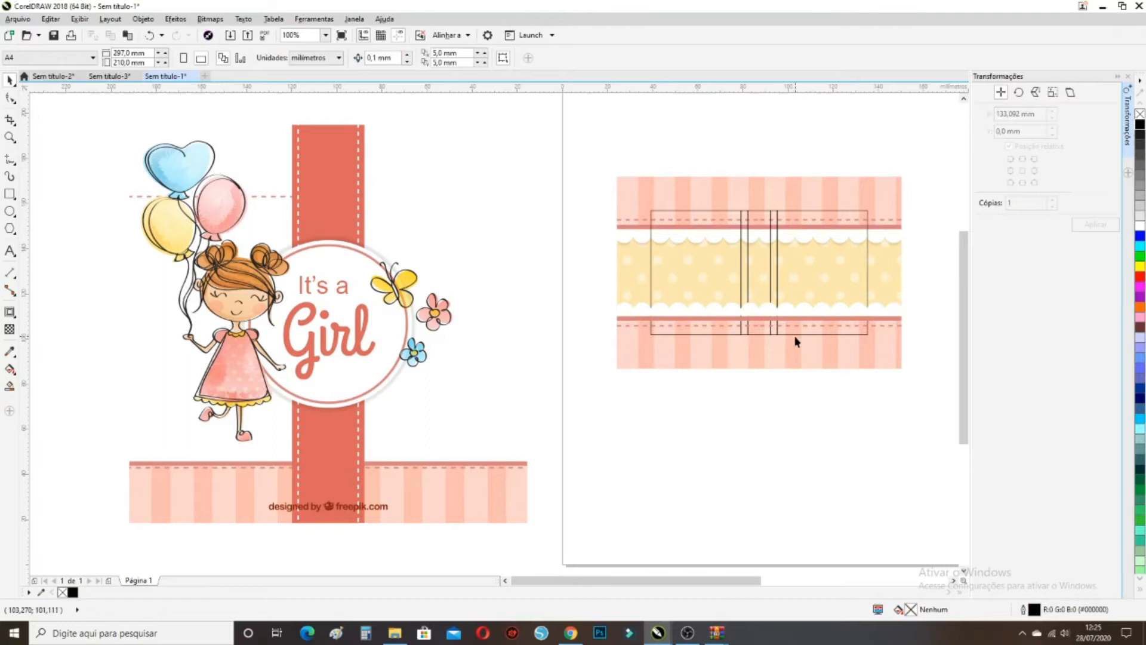
Bring the whole striped band design to the front with Para Frente da Página
left_click_drag(877, 392, 643, 203)
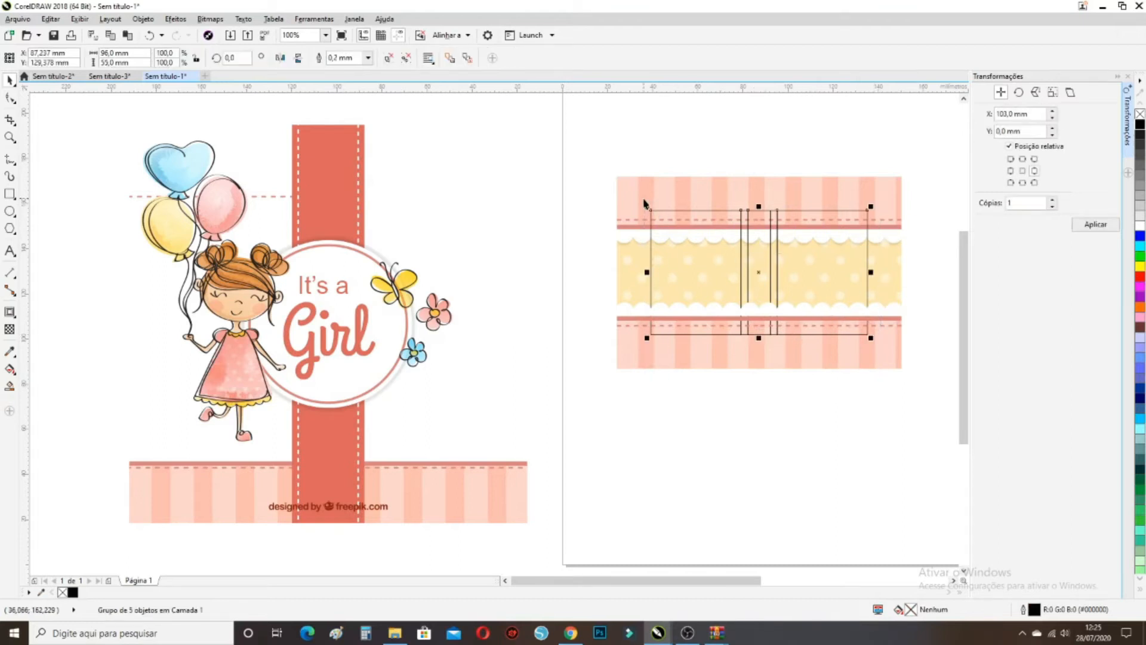
right_click(761, 277)
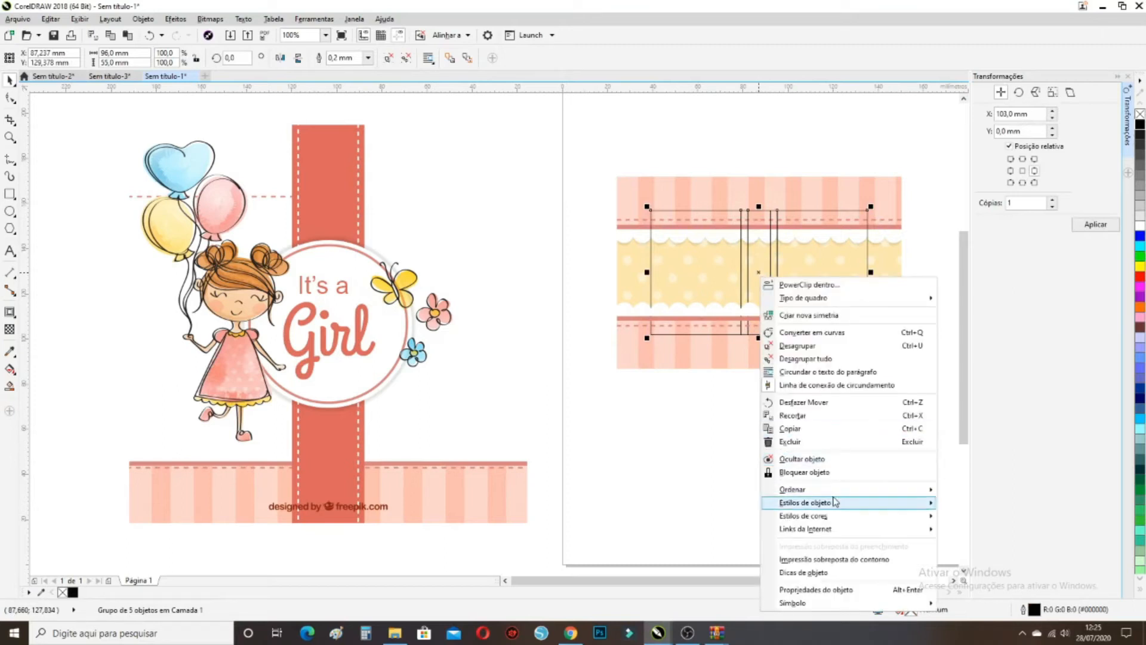
mouse_move(838, 490)
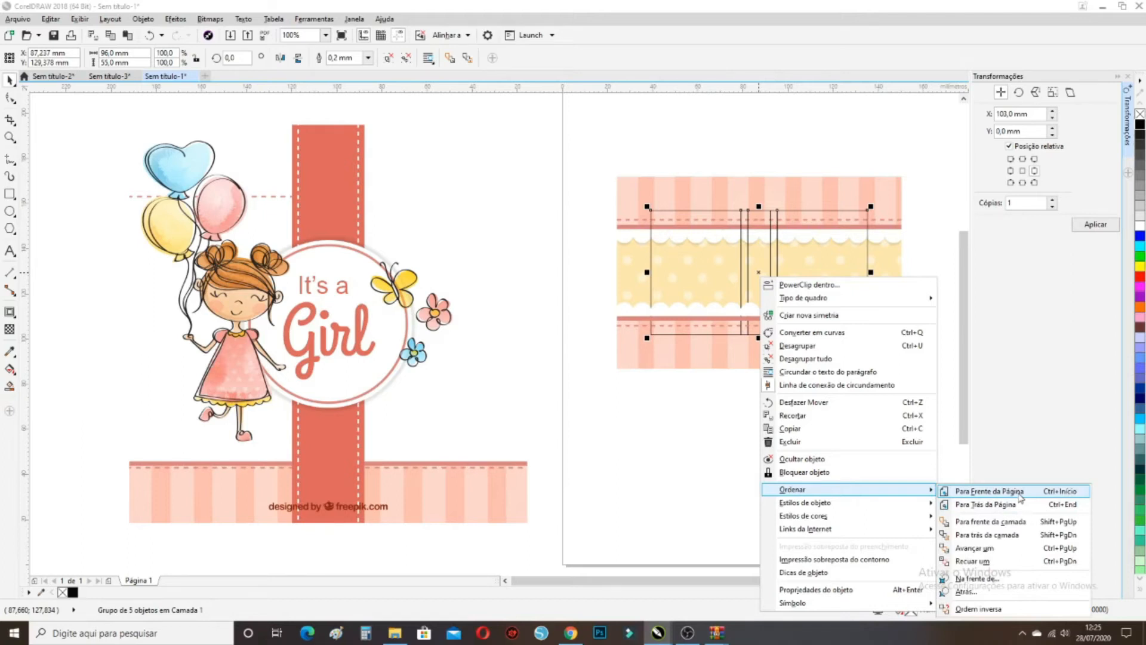
left_click(1019, 495)
right_click(761, 286)
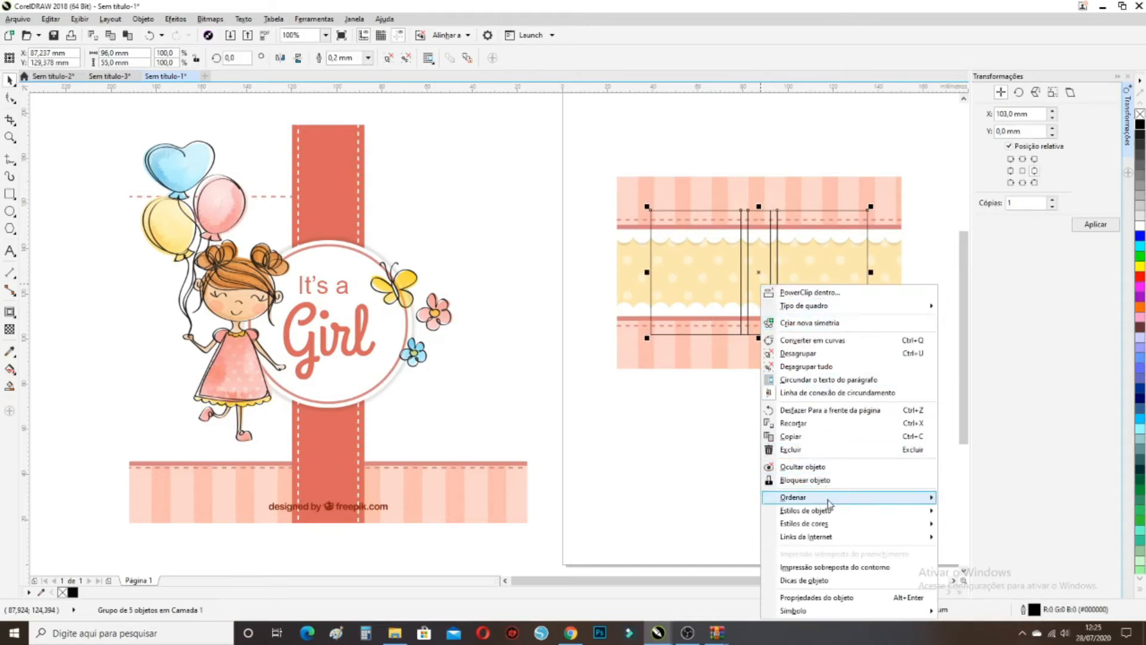
left_click(606, 456)
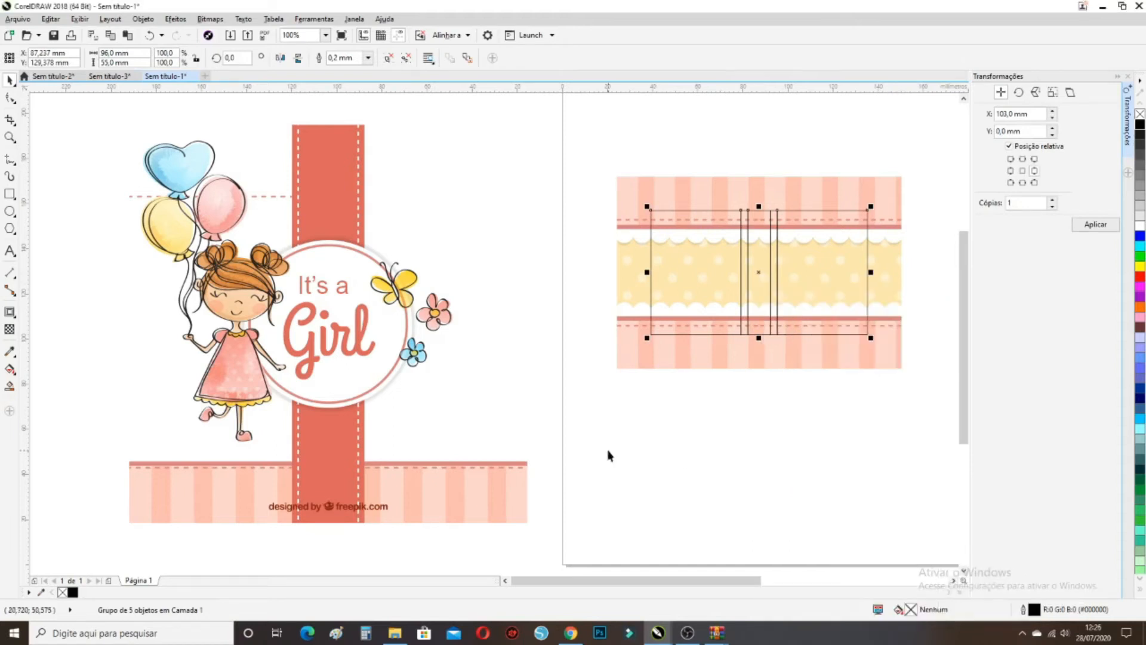
Delete the striped banner beneath the girl artwork
left_click_drag(564, 532, 109, 461)
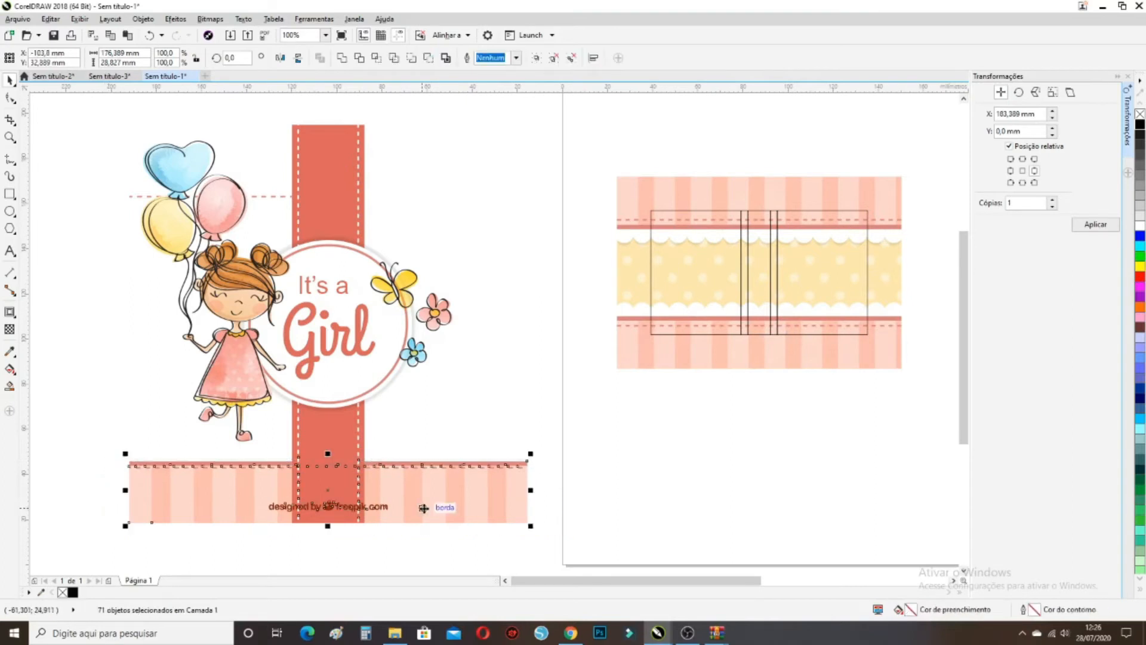
key("Delete")
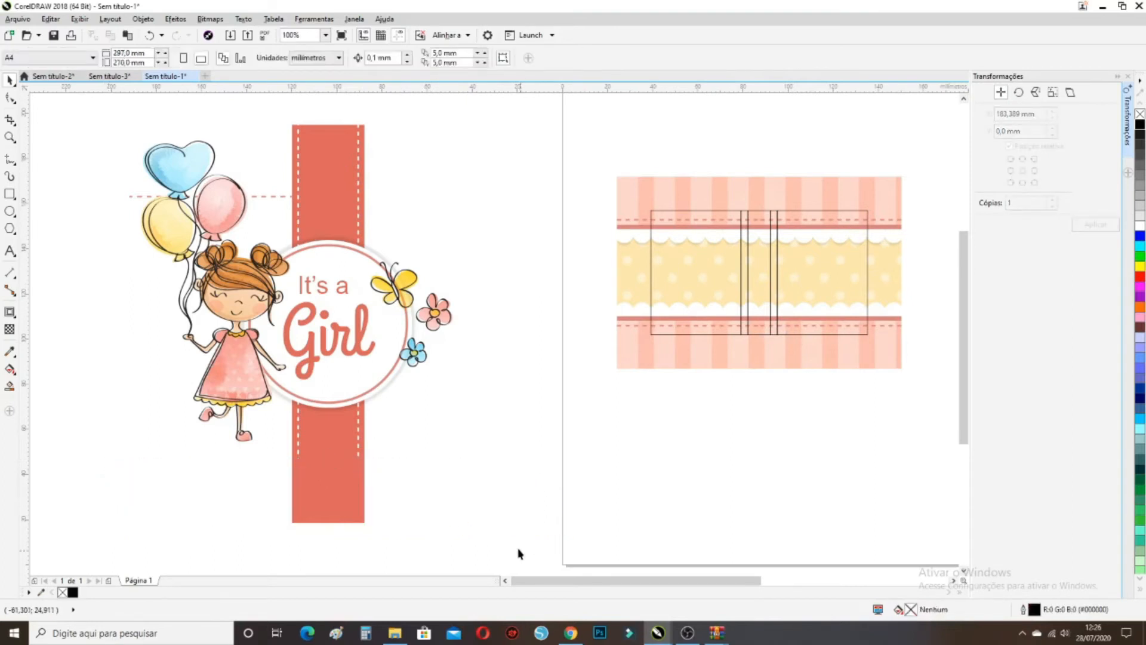
left_click(348, 480)
Move the red stripe onto the band design, scale it to 53%, and bring it to the front of the page
left_click_drag(347, 480, 505, 476)
left_click_drag(525, 118, 826, 370)
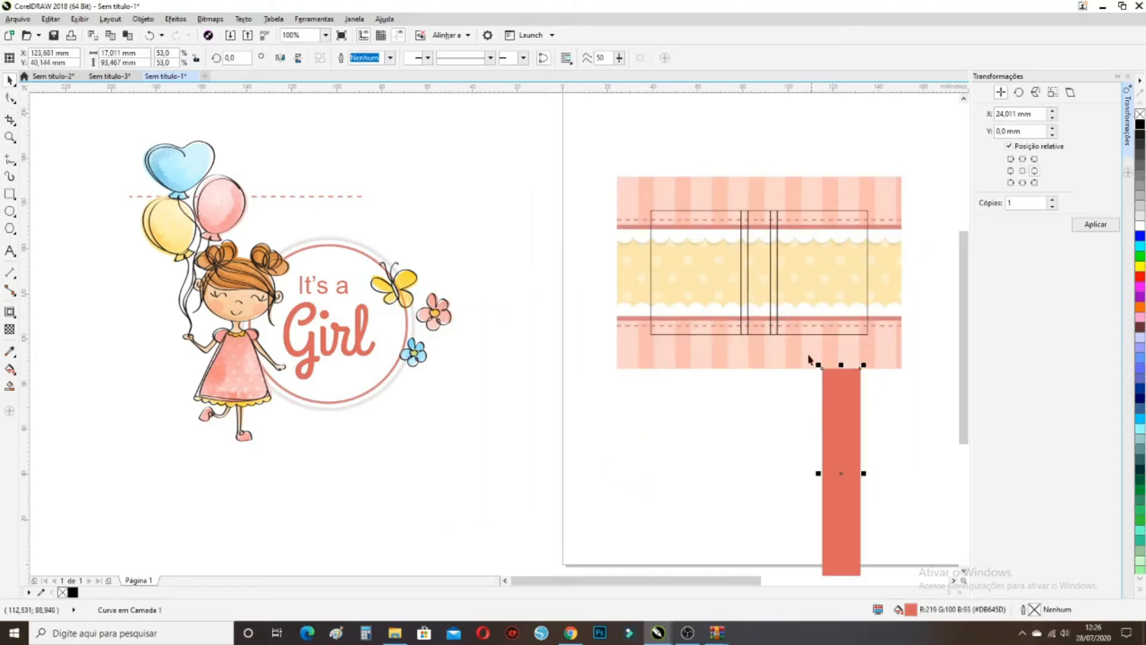
left_click_drag(825, 368, 806, 179)
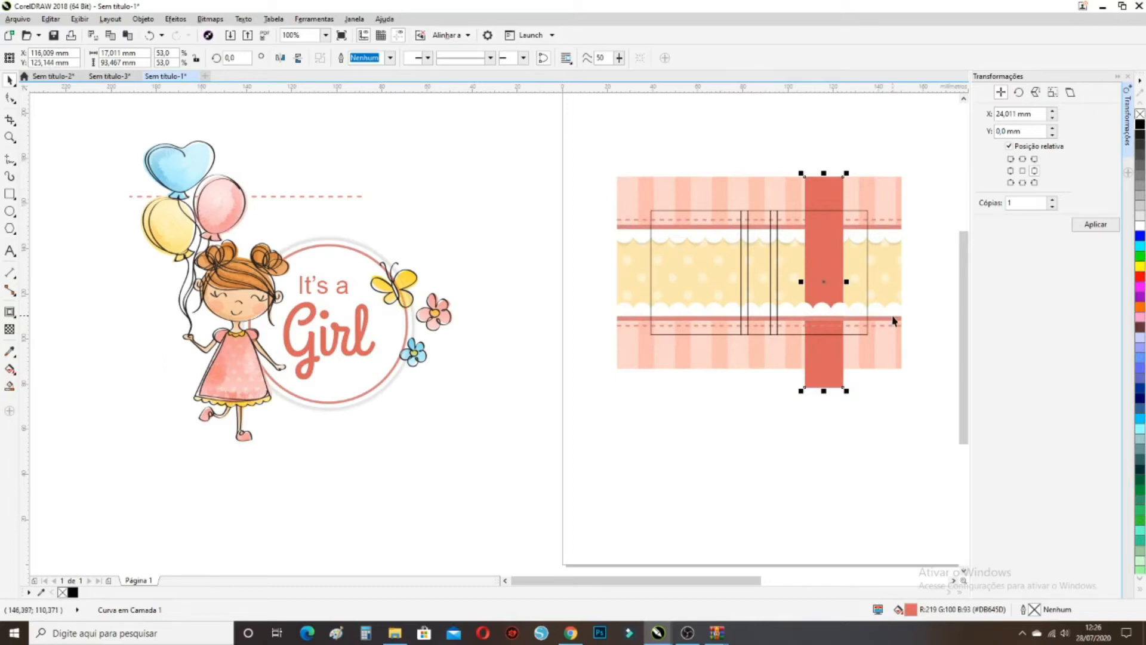
right_click(824, 284)
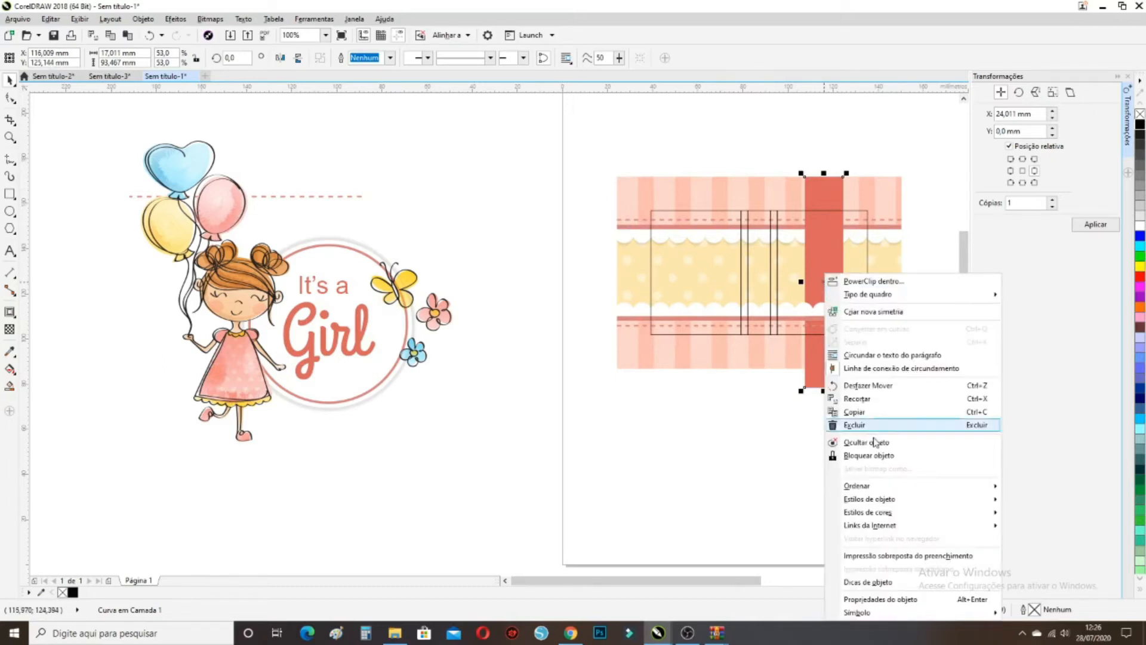
mouse_move(874, 485)
left_click(772, 488)
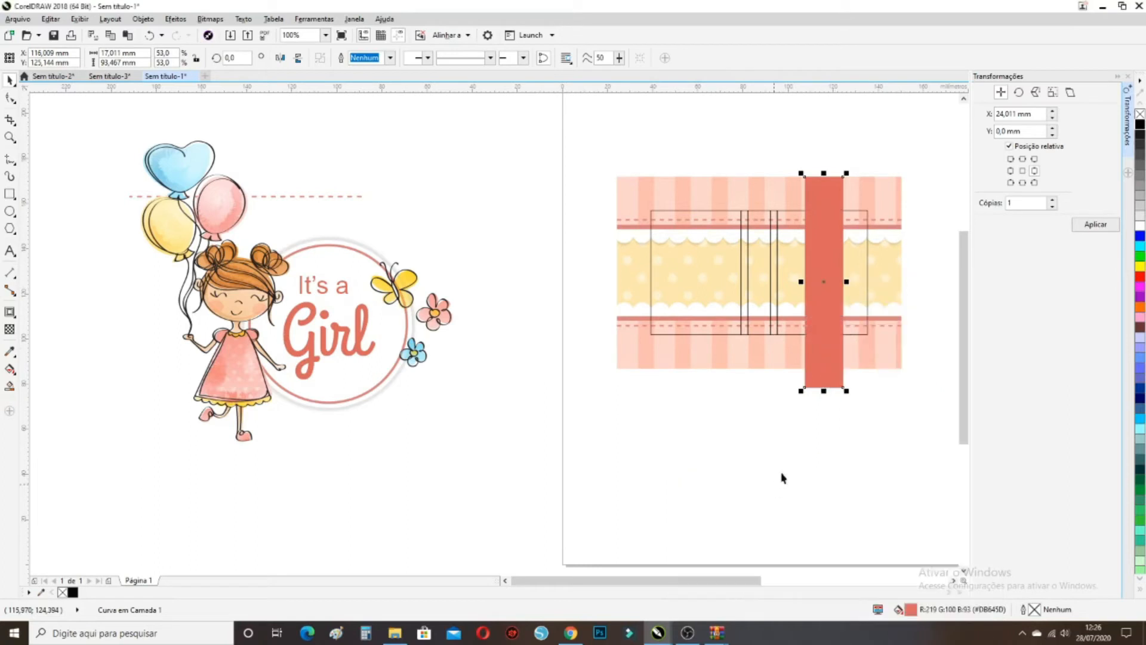
Ungroup the band design
left_click(869, 257, "shift")
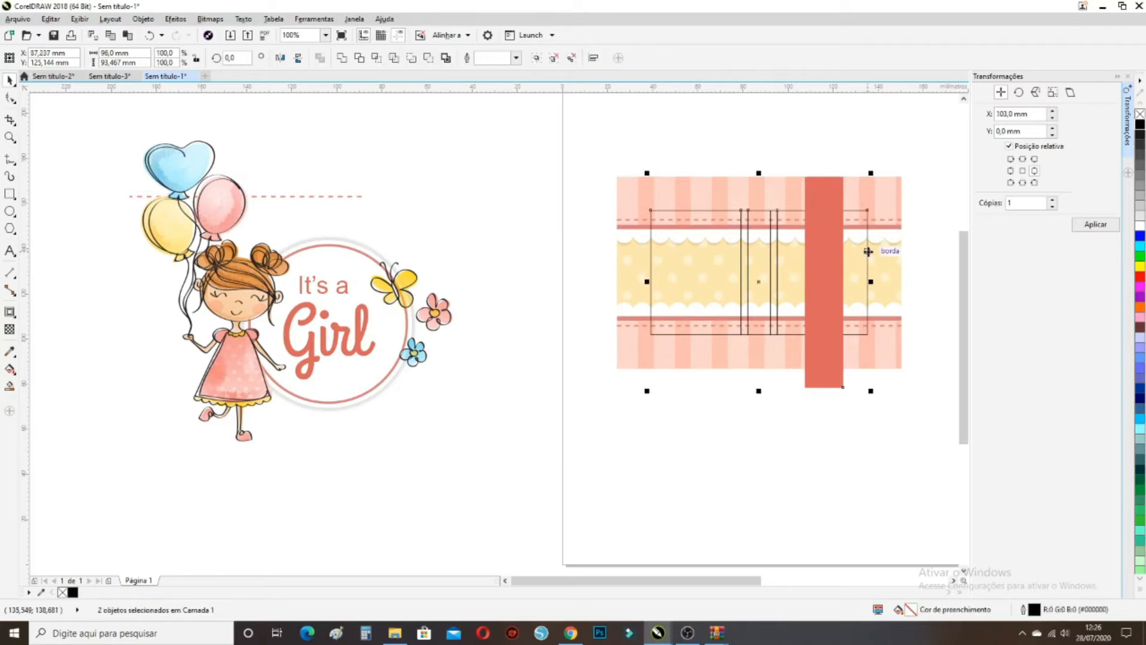
left_click(573, 125)
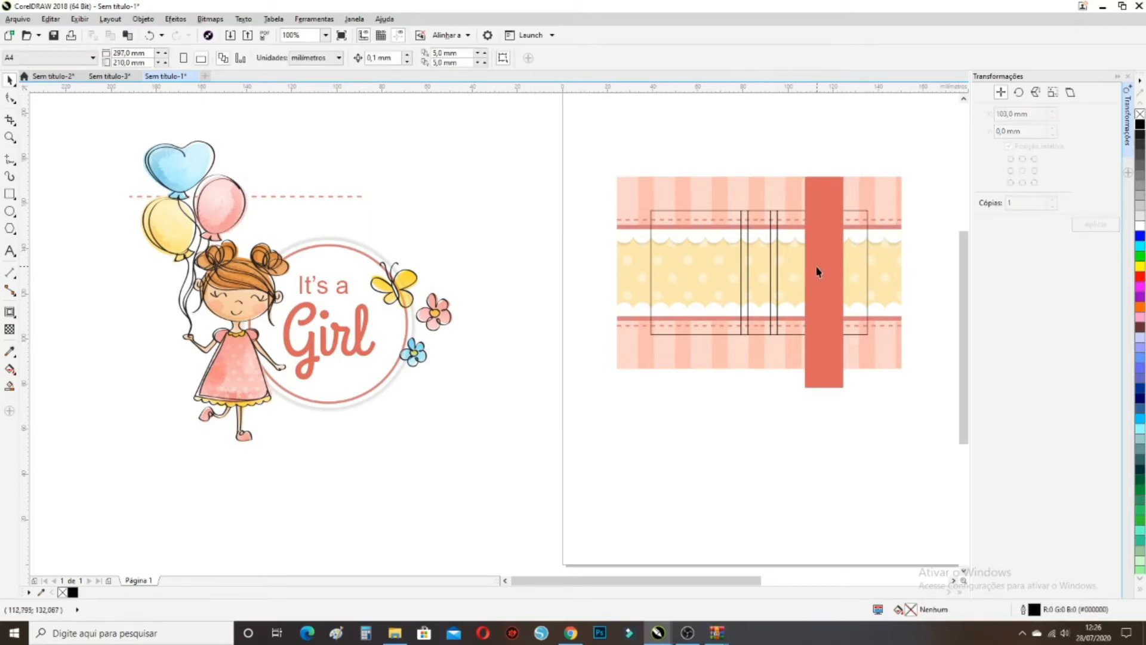
left_click(774, 272)
left_click(391, 60)
Centre the red stripe on the outline rectangle horizontally and vertically with C and E
left_click(747, 152)
left_click(814, 197)
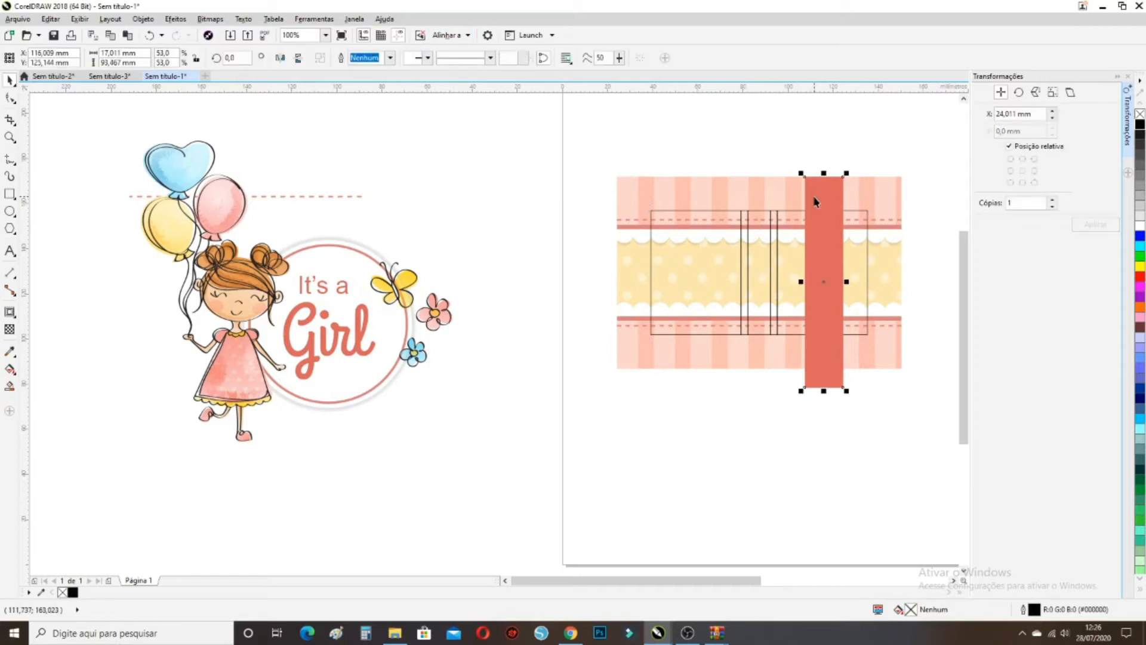
left_click(866, 211, "shift")
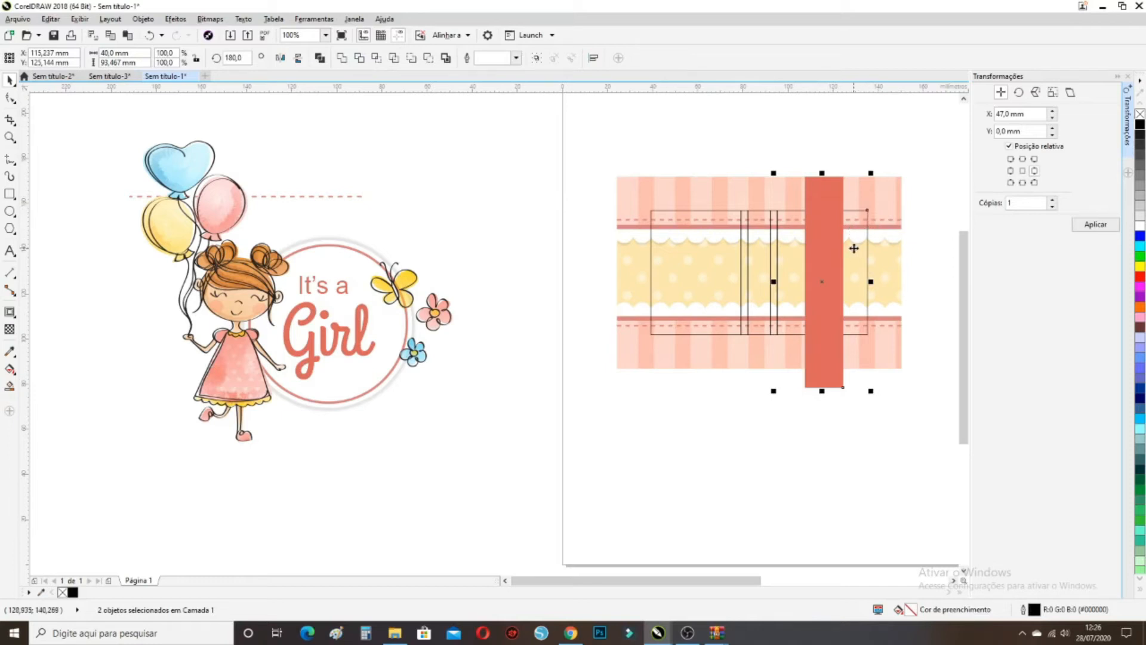
key("c")
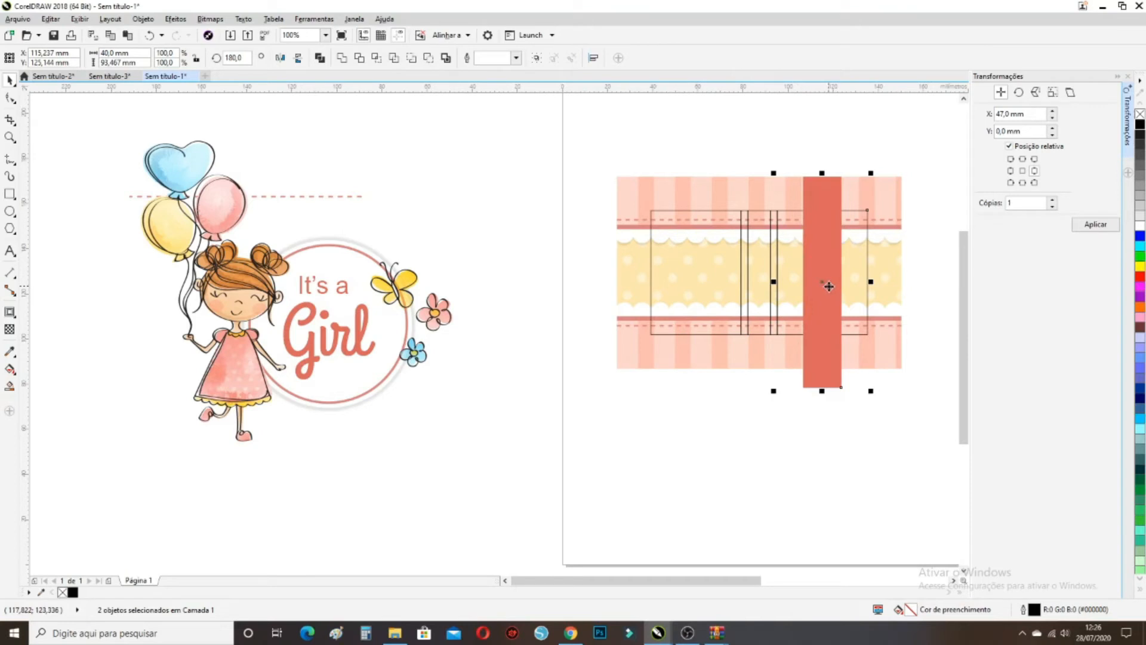
key("e")
left_click(862, 394)
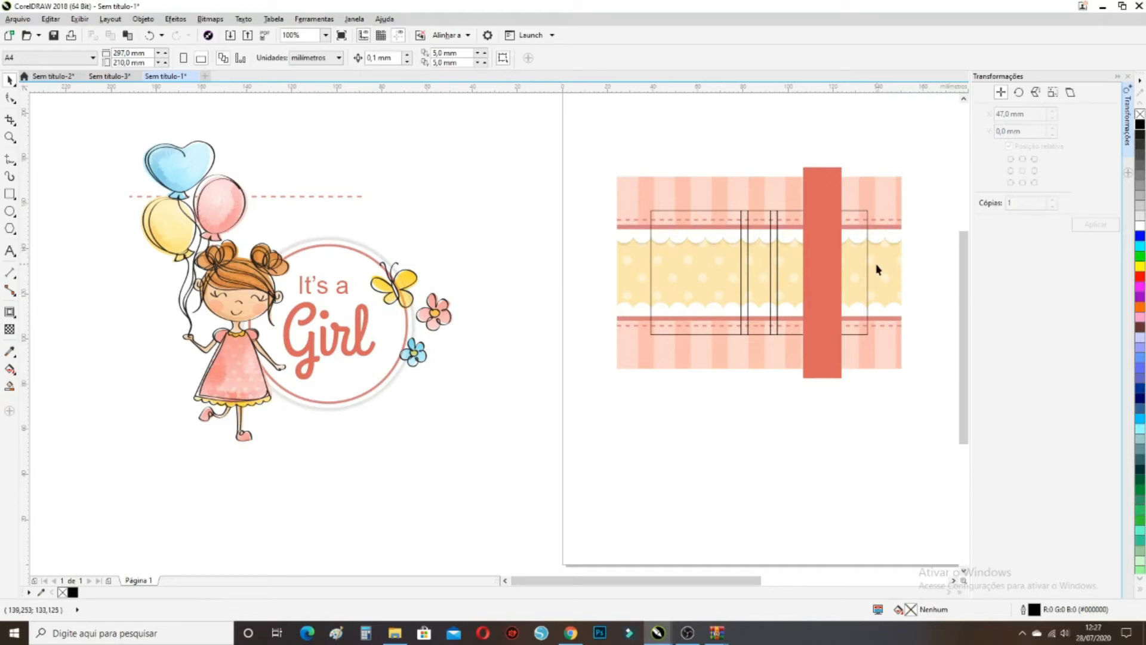
Trim the red stripe's top and bottom to the design's edges, 85.0 mm tall
left_click(822, 219)
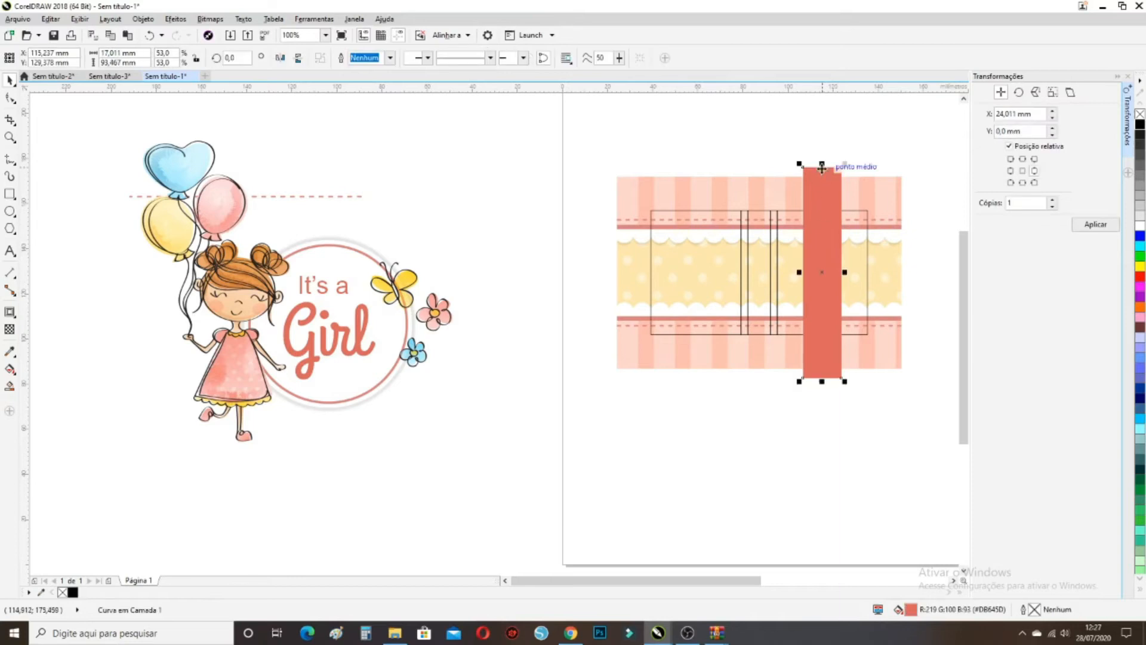
left_click_drag(822, 162, 822, 174)
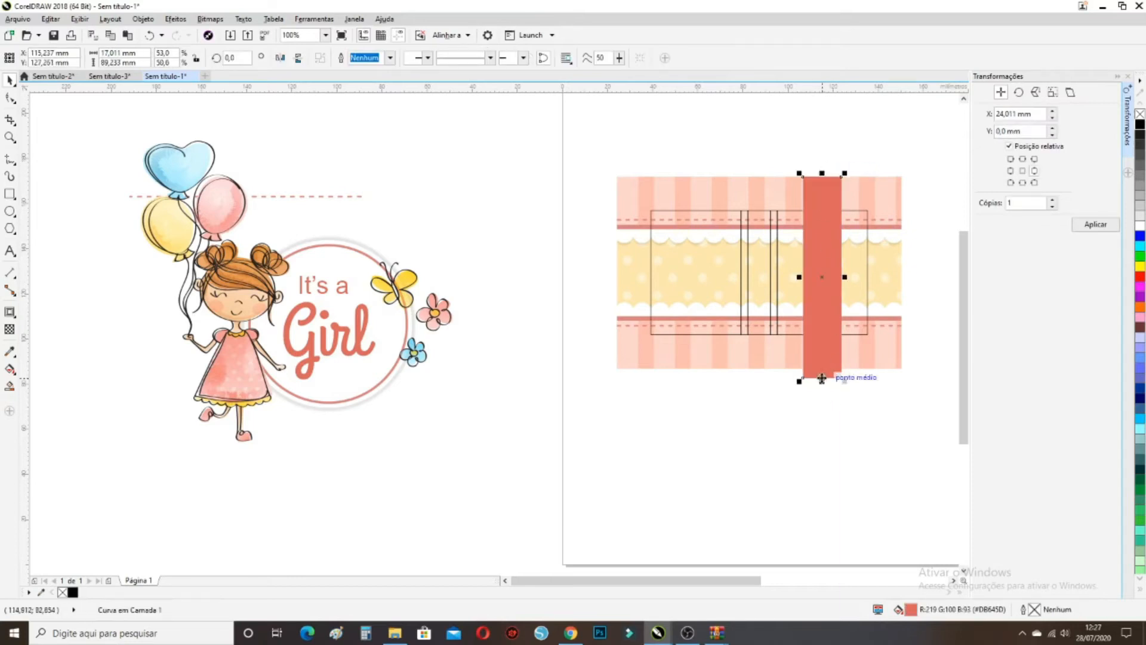
left_click_drag(822, 381, 823, 372)
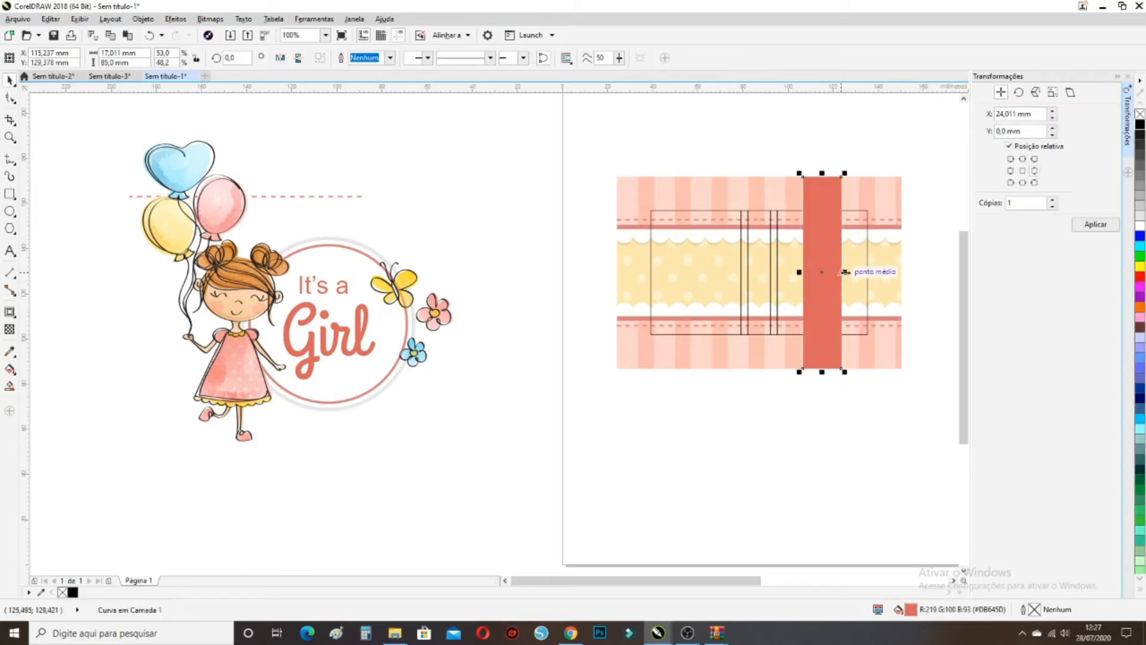
Delete the stray right half of the dashed line above the girl clipart
left_click(504, 414)
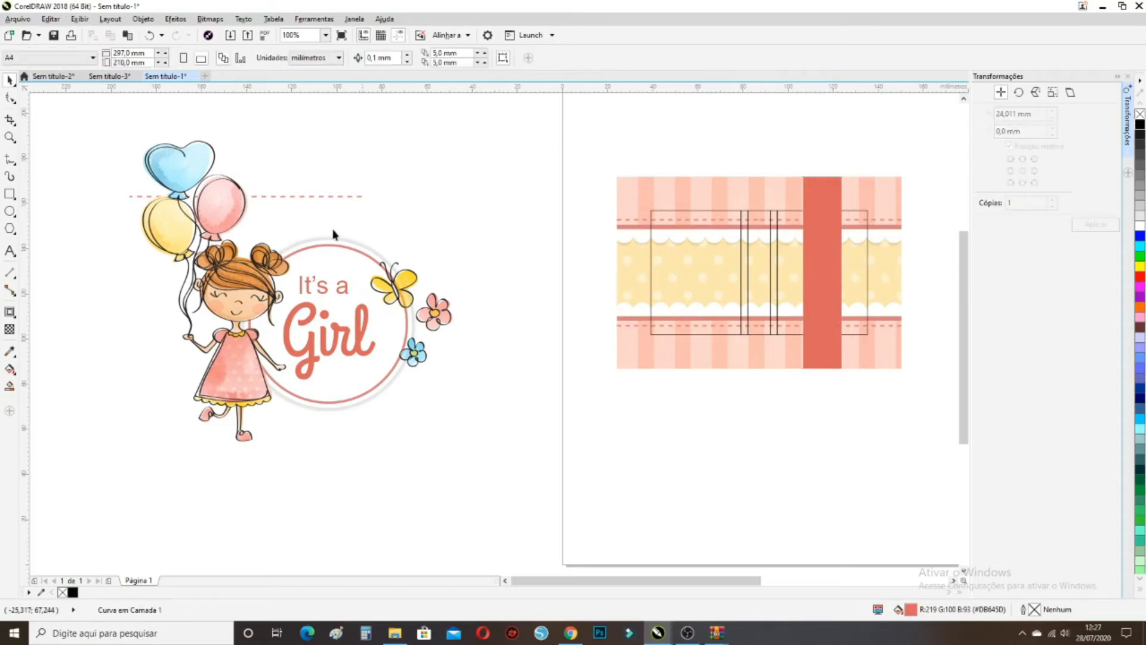
left_click_drag(296, 119, 377, 236)
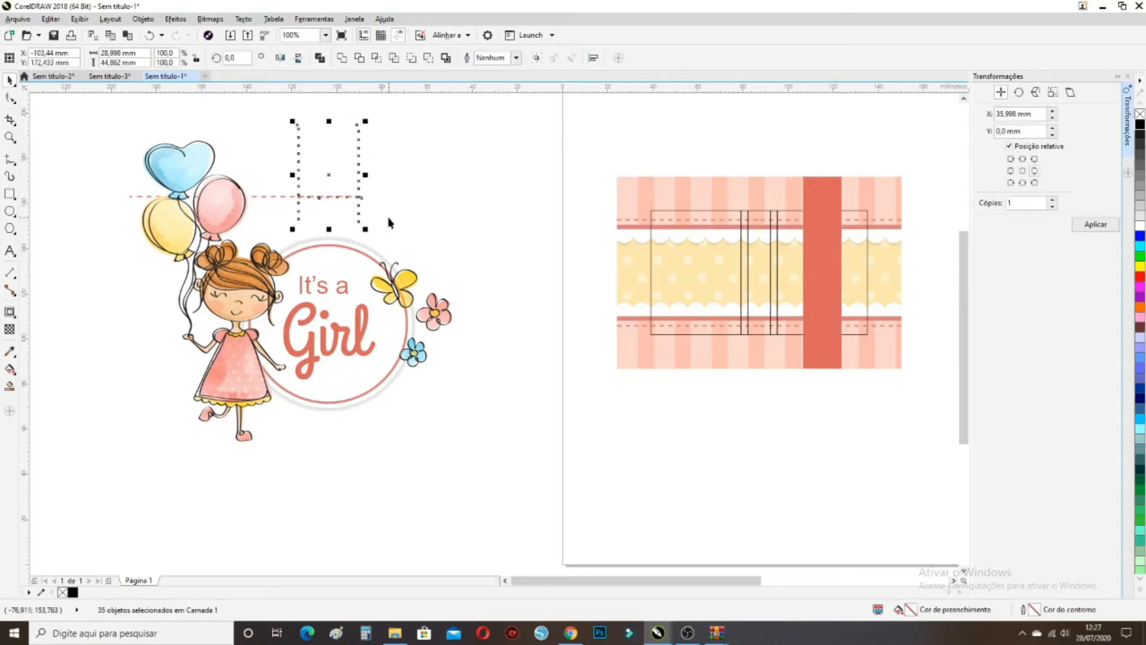
left_click(373, 209)
left_click_drag(393, 194, 255, 200)
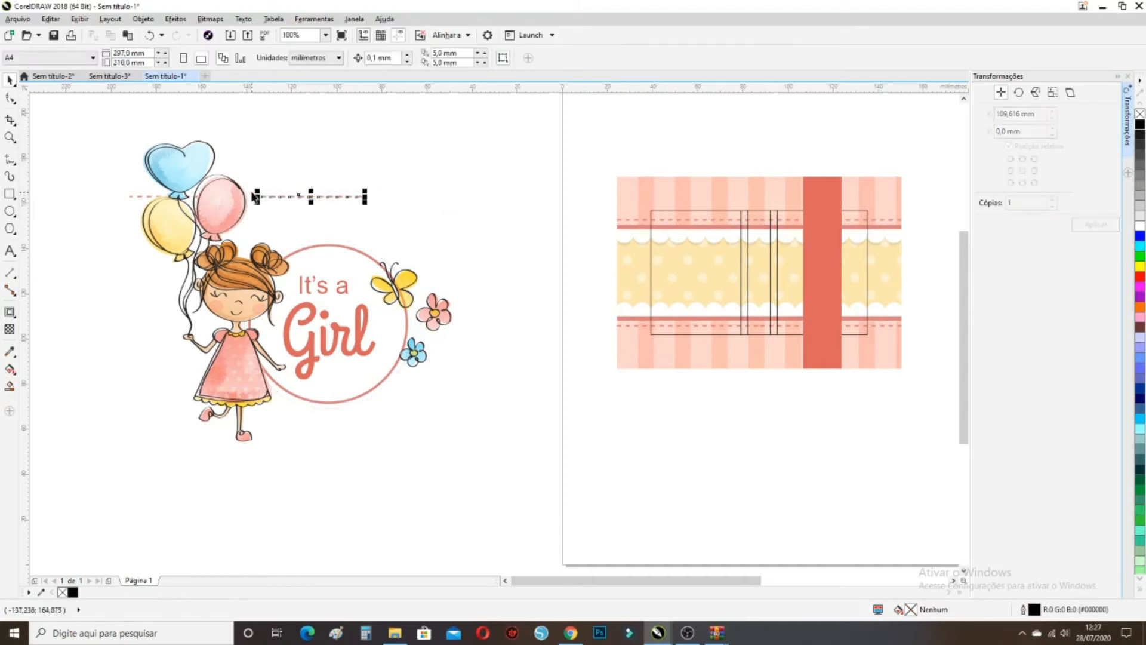
key("Delete")
Move the white dotted stitch curves toward the page and delete two leftover stray curves
left_click_drag(353, 186, 417, 243)
left_click_drag(364, 179, 545, 261)
left_click(588, 260)
left_click(545, 262)
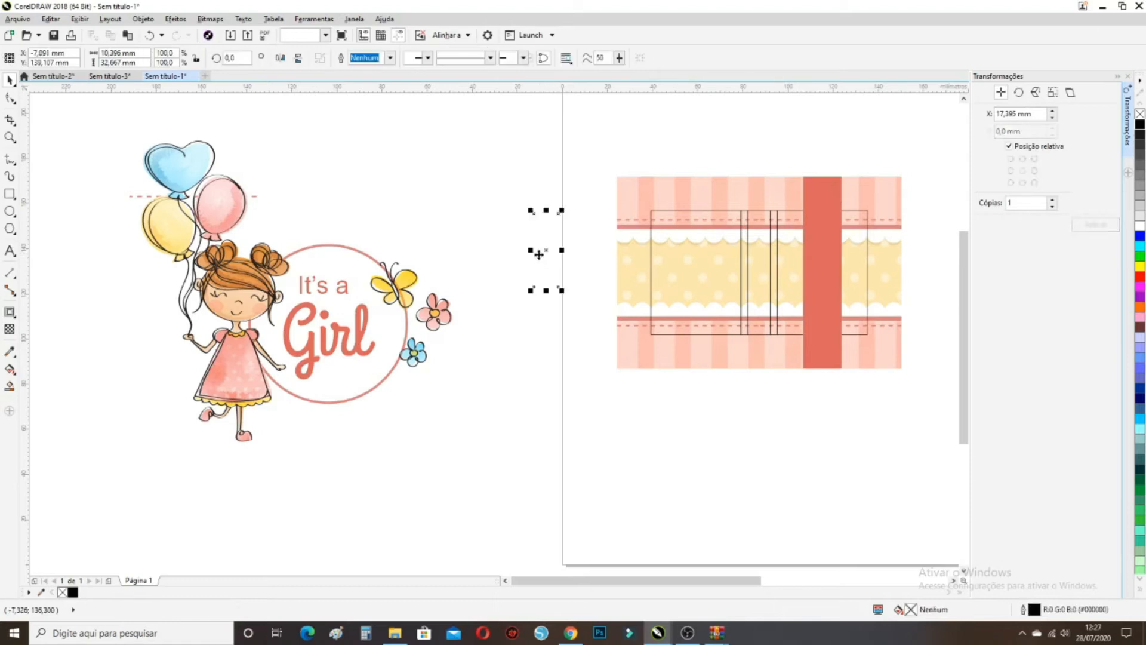
left_click(511, 256)
key("Delete")
left_click(542, 253)
key("Delete")
Group the 27 dotted stitch curves and move the group onto the red band
left_click_drag(561, 360, 469, 200)
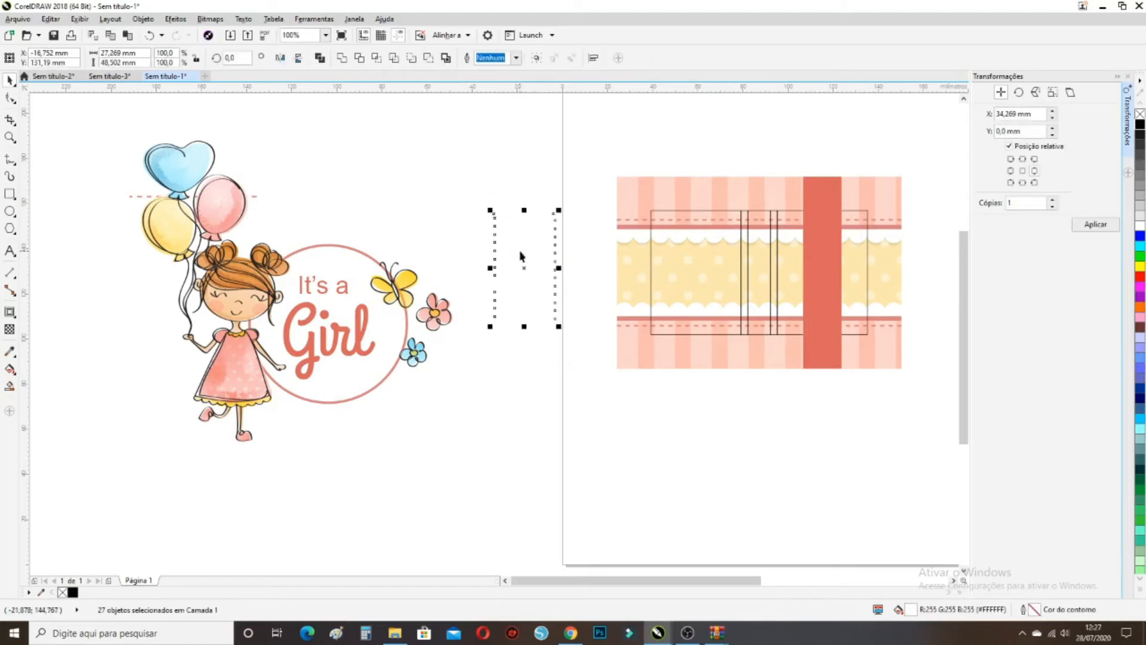
left_click_drag(523, 271, 556, 275)
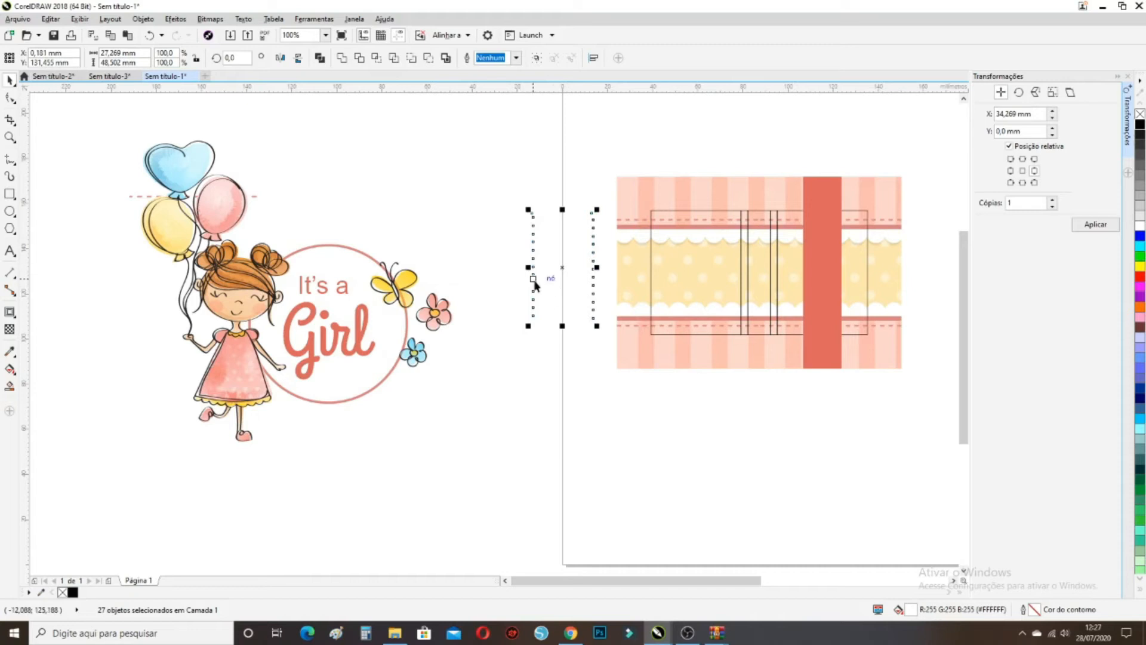
left_click(541, 62)
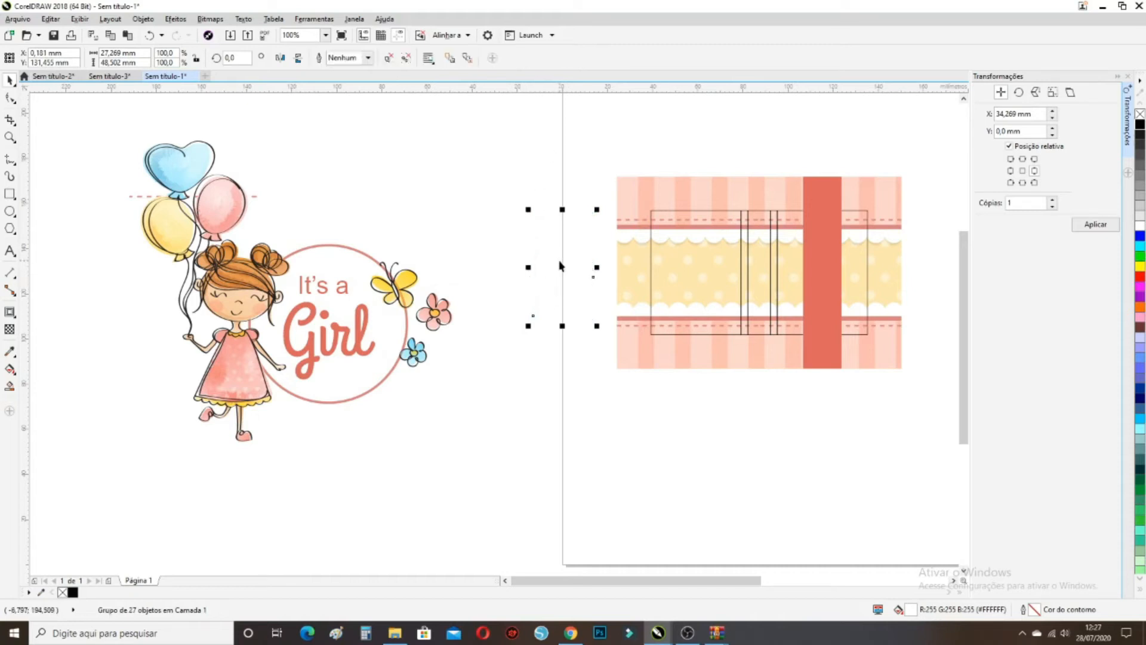
left_click_drag(561, 268, 838, 228)
scroll(876, 188, "up", 2)
Shrink the stitch group to about 48% on the red band
left_click_drag(869, 165, 803, 198)
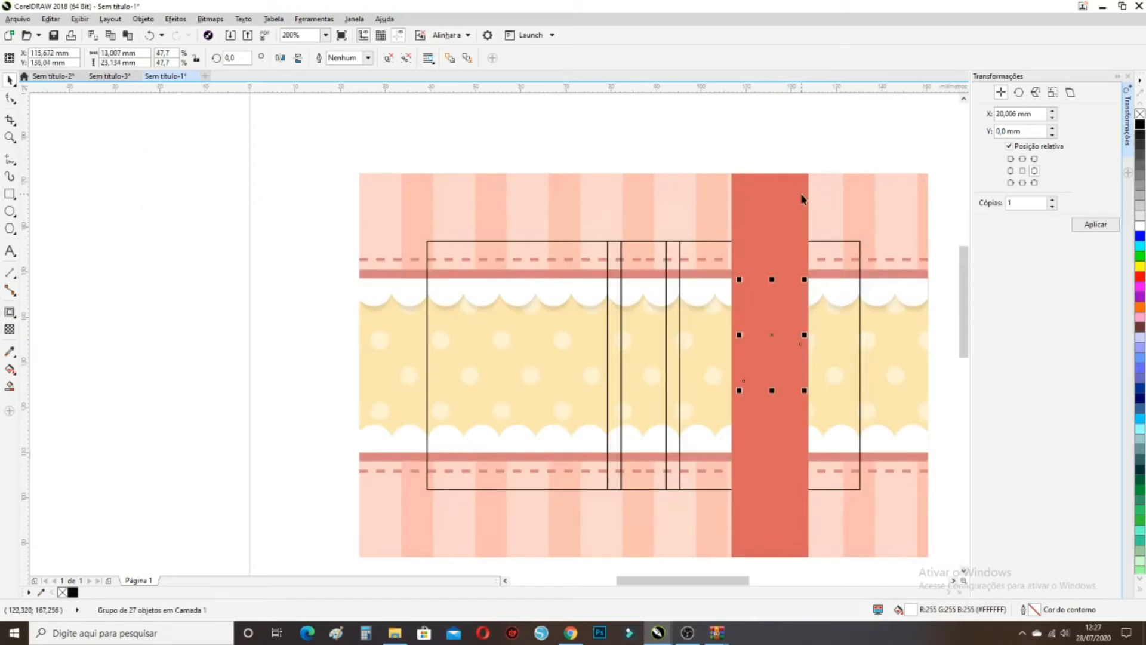
right_click(770, 336)
left_click(746, 328)
scroll(746, 334, "down", 2)
left_click_drag(879, 383, 717, 294)
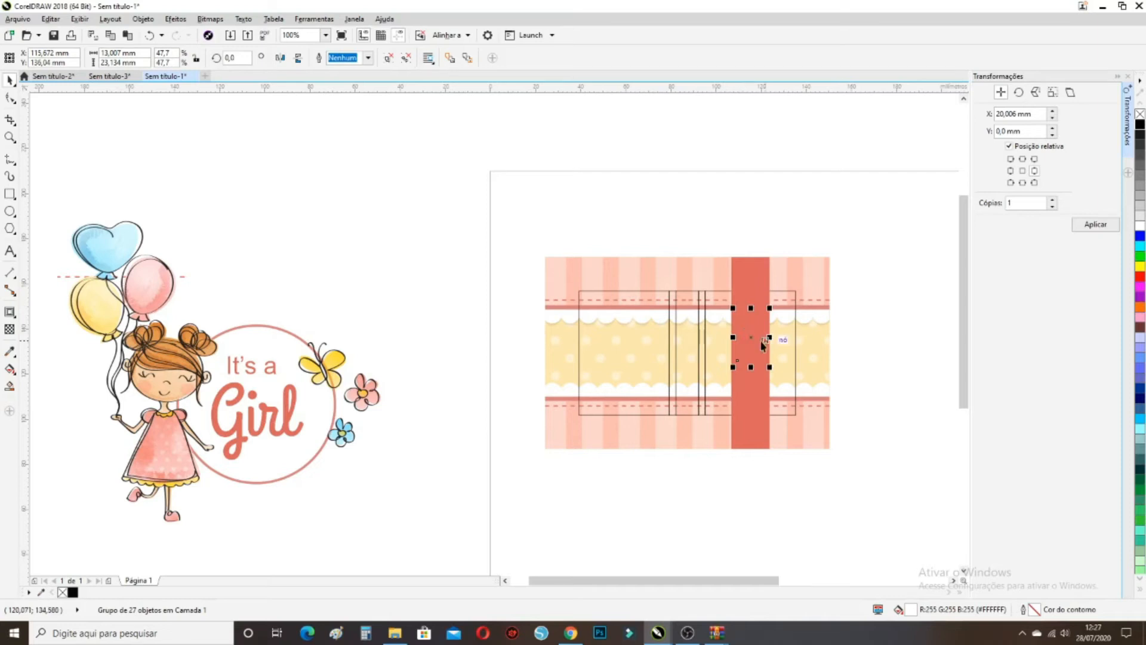
Send the red band to the back of the page
scroll(757, 344, "up", 2)
right_click(741, 335)
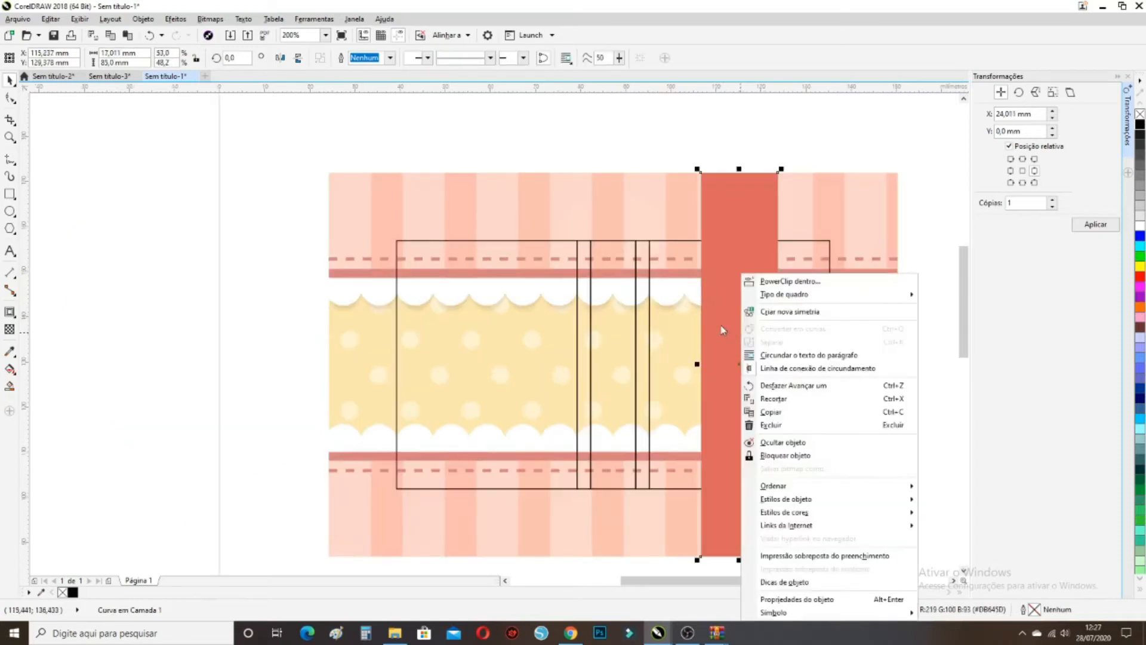
left_click(721, 326)
left_click(932, 431)
left_click_drag(941, 436, 634, 243)
right_click(740, 338)
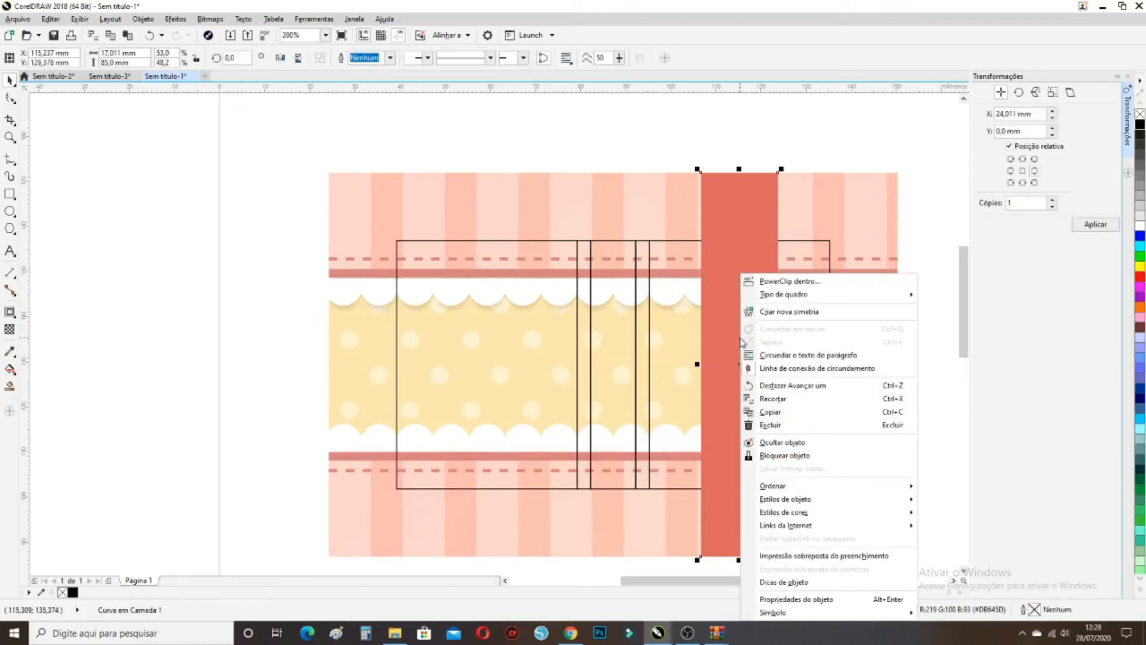
mouse_move(883, 486)
left_click(924, 505)
Send the nine-object pattern group and another pattern object to the back
left_click(841, 218)
right_click(841, 218)
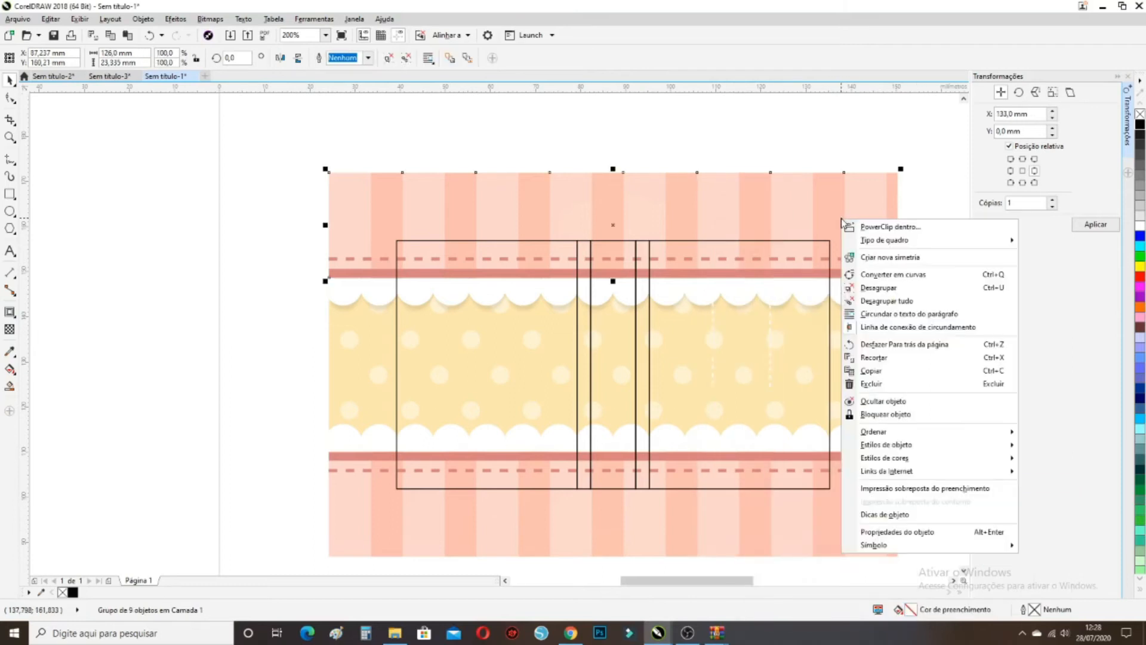
mouse_move(873, 431)
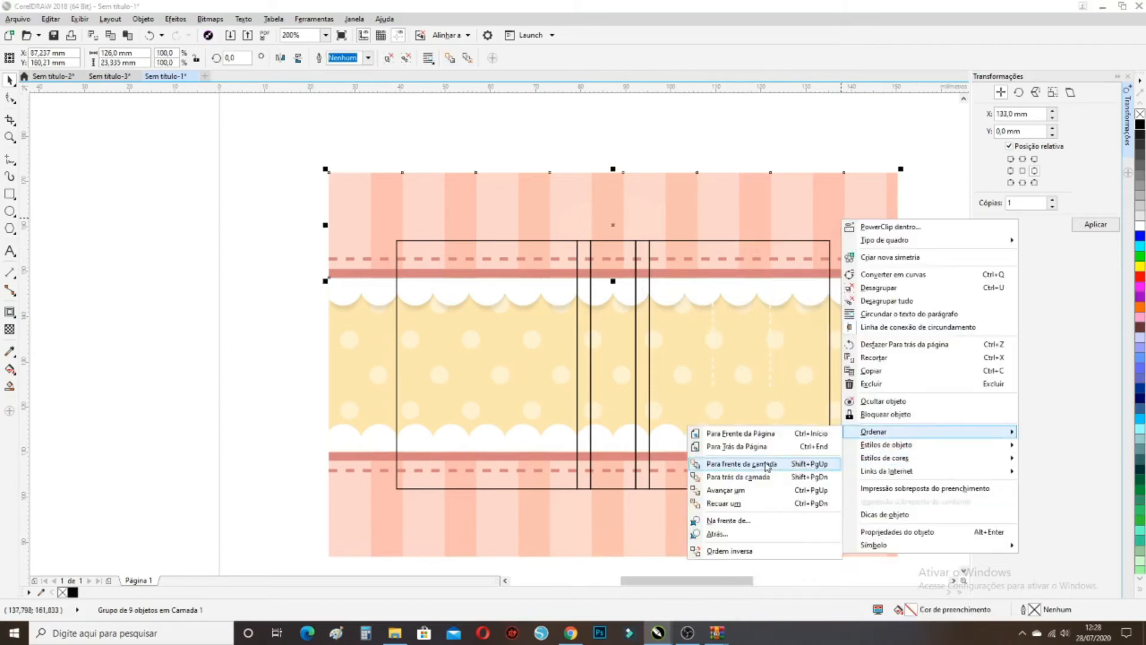
left_click(776, 447)
left_click(872, 223)
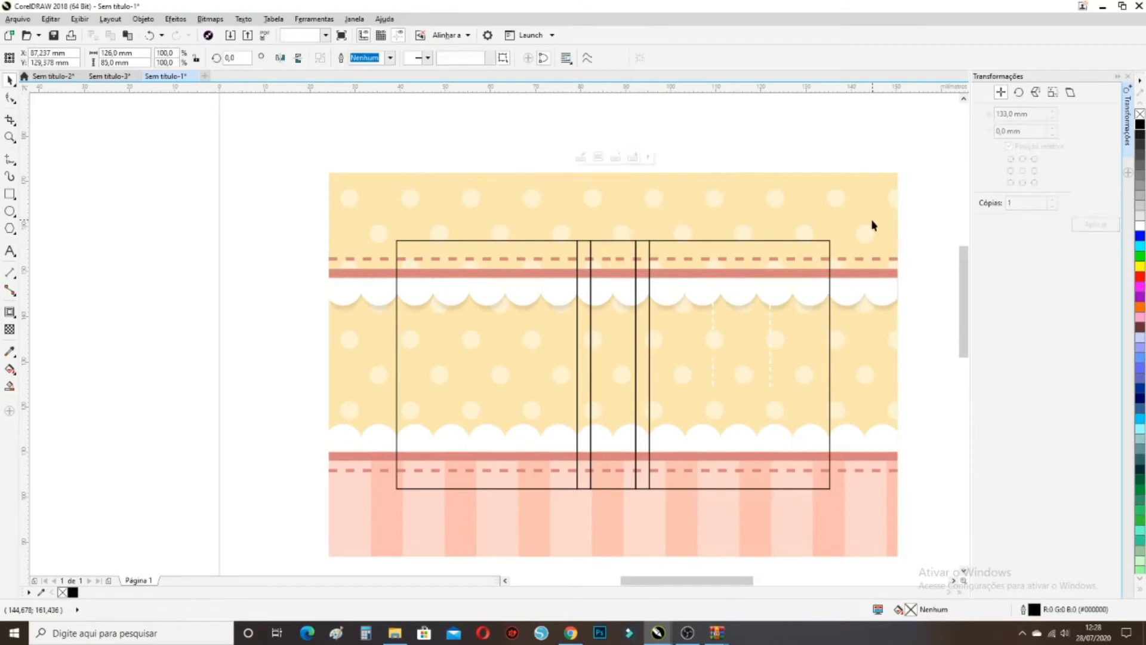
right_click(872, 223)
mouse_move(931, 469)
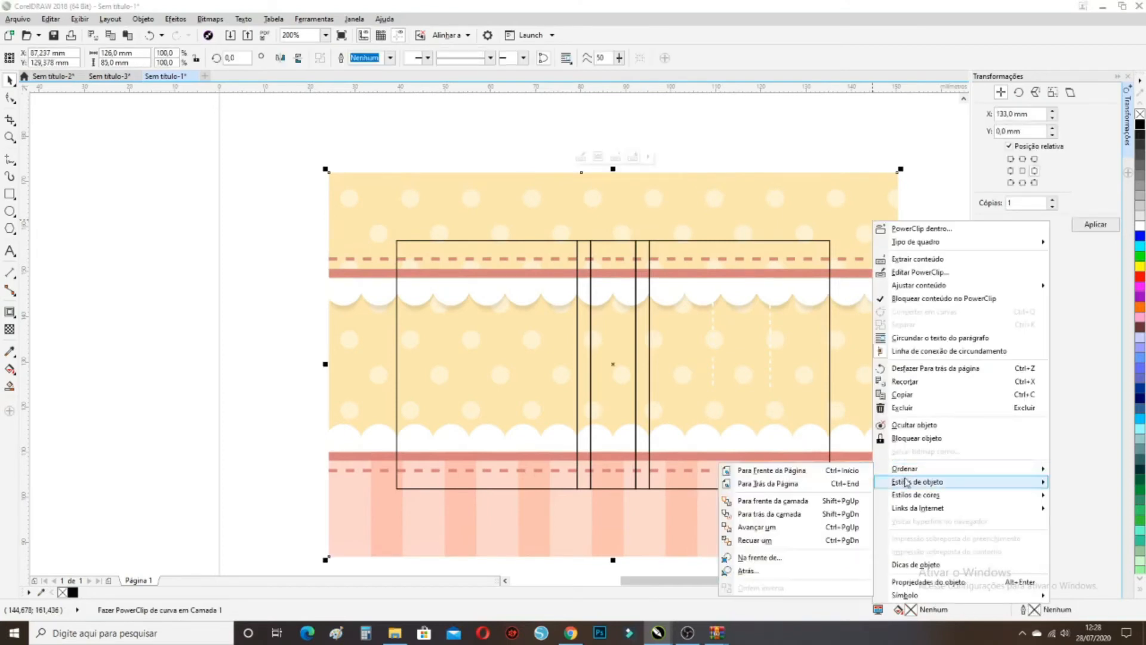
left_click(847, 485)
Bring the dashed stitch group and then the red band to the front
left_click(922, 319)
left_click(755, 214)
left_click_drag(921, 422, 702, 293)
left_click(712, 331)
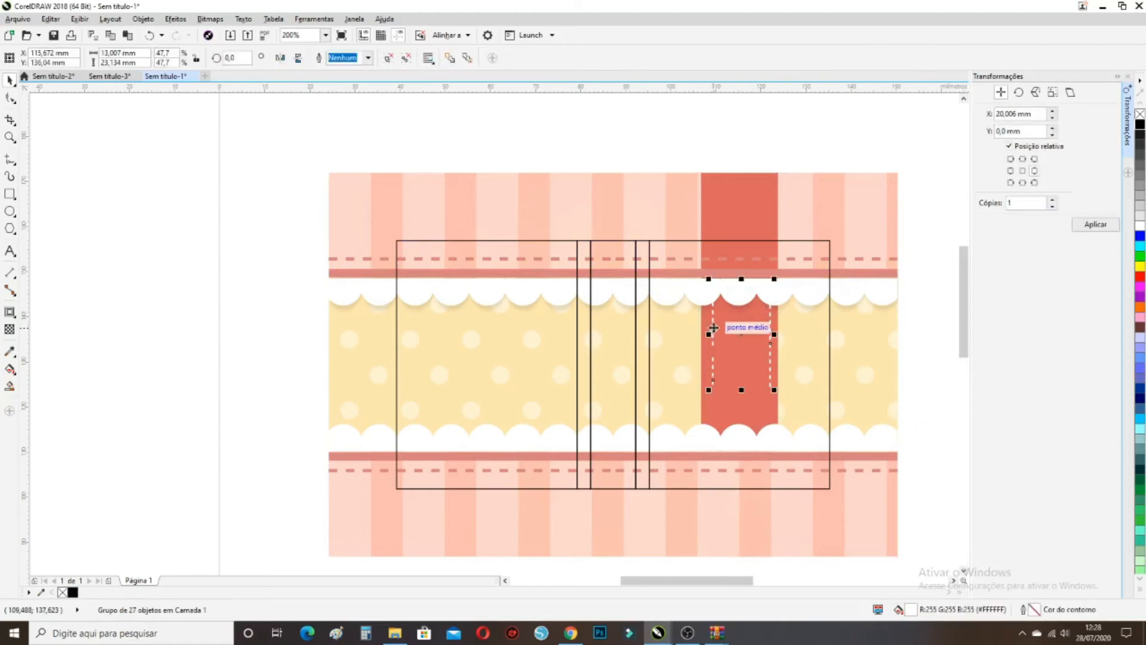
right_click(714, 327)
mouse_move(798, 499)
left_click(935, 497)
right_click(732, 199)
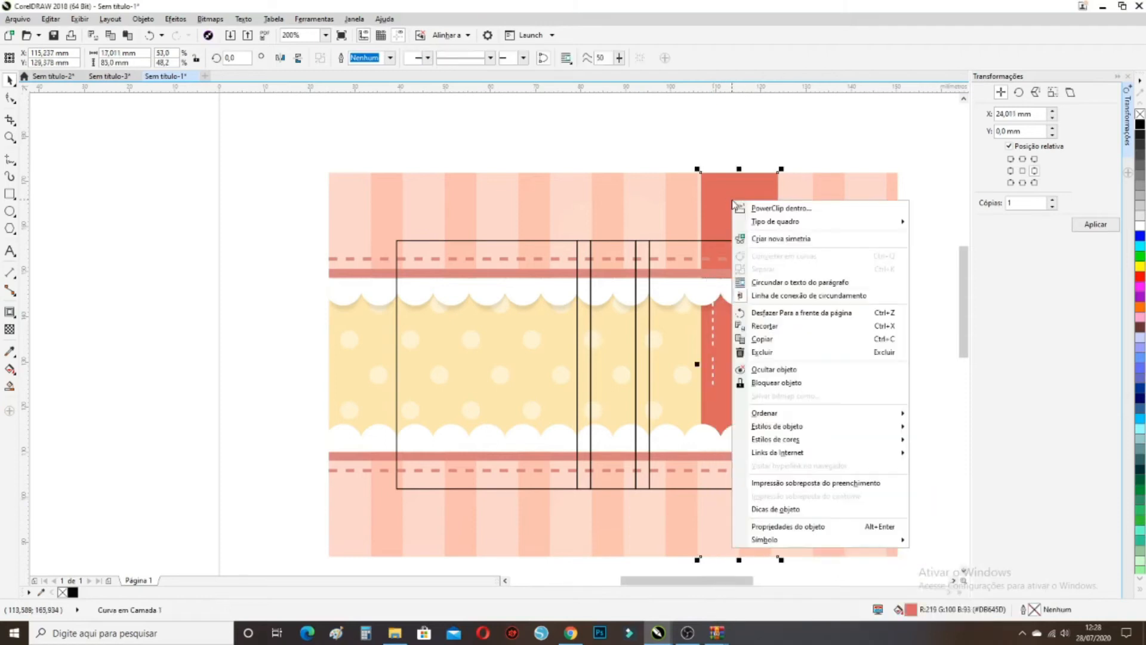
left_click(951, 419)
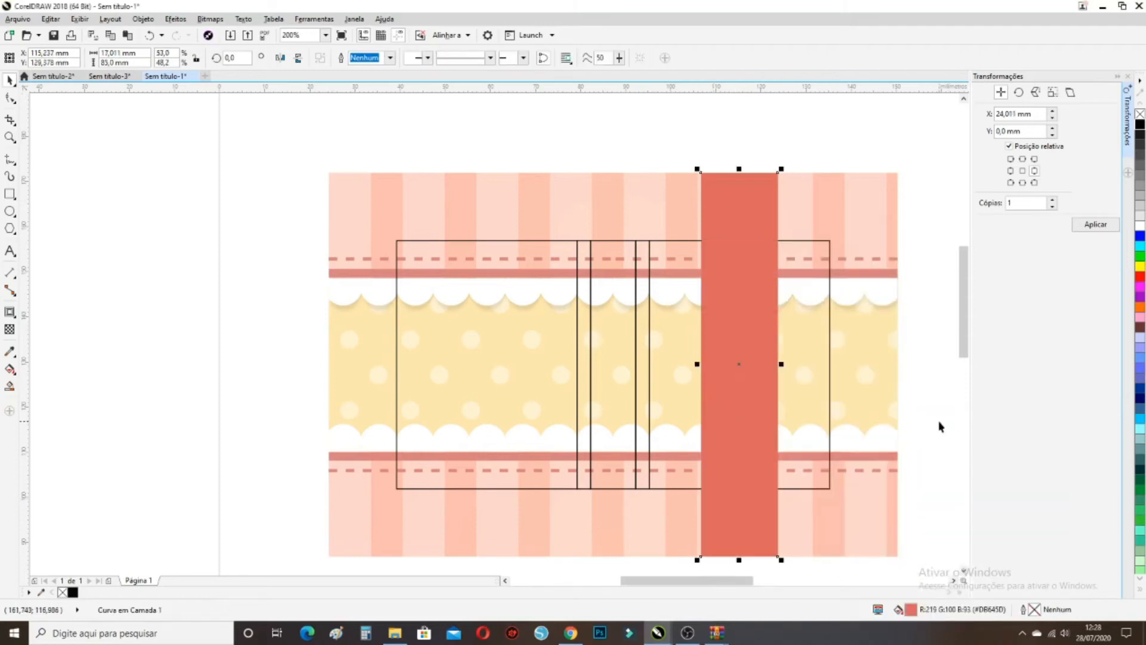
Select the hidden stitch group, move it up the band, then remove it
left_click(918, 413)
left_click_drag(928, 413, 687, 265)
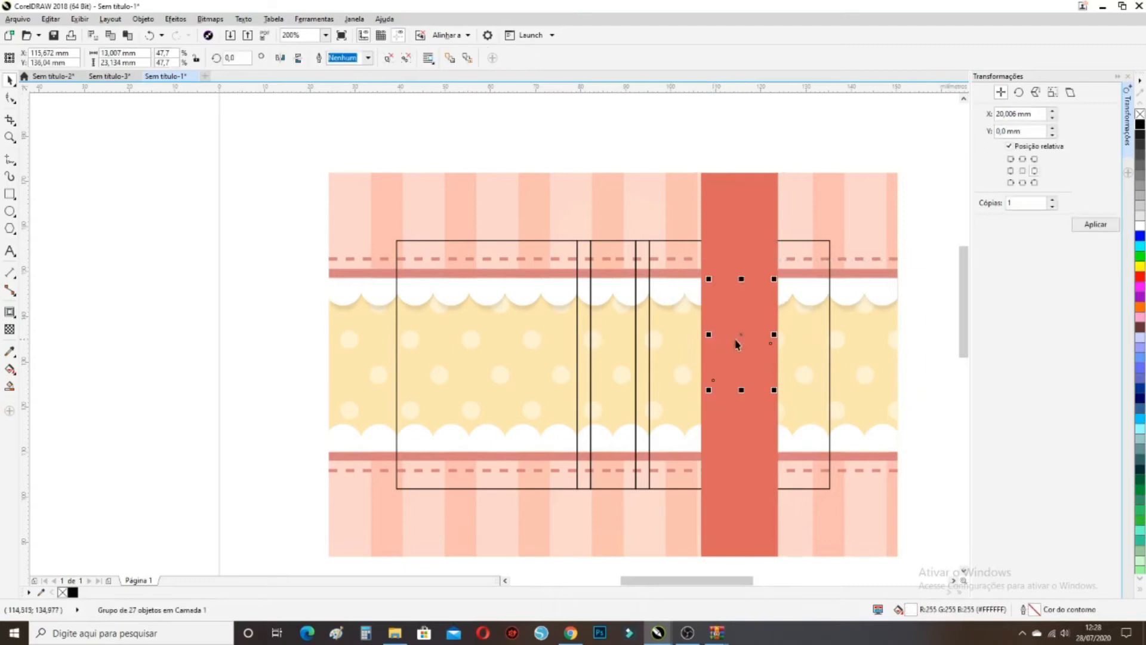
right_click(737, 339)
left_click(728, 337)
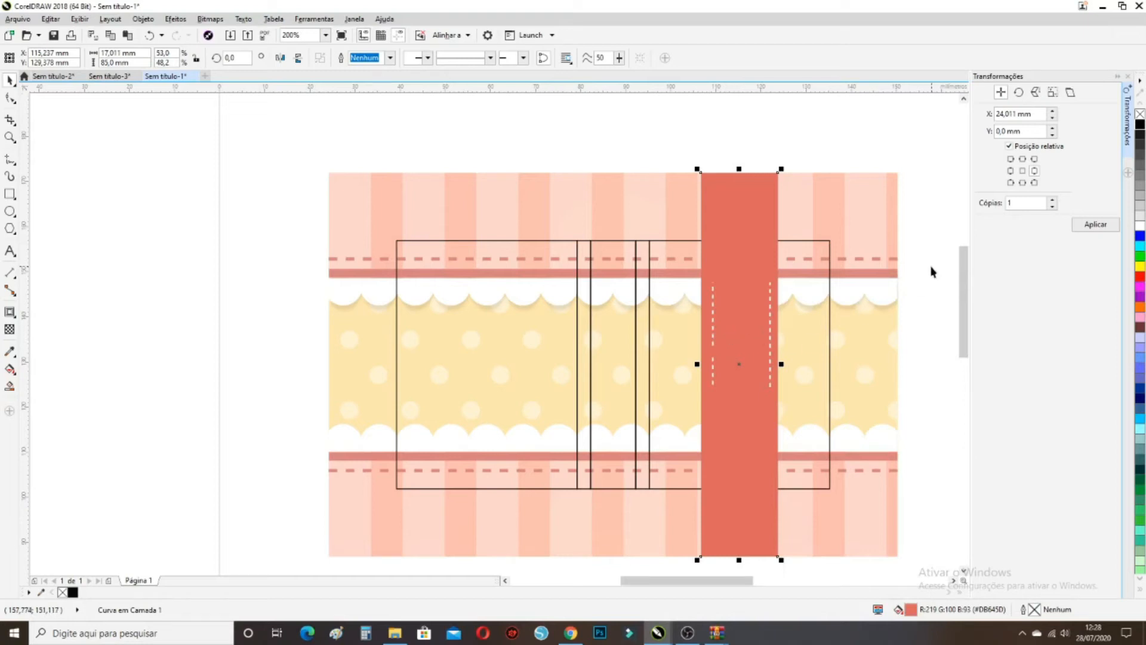
key("Escape")
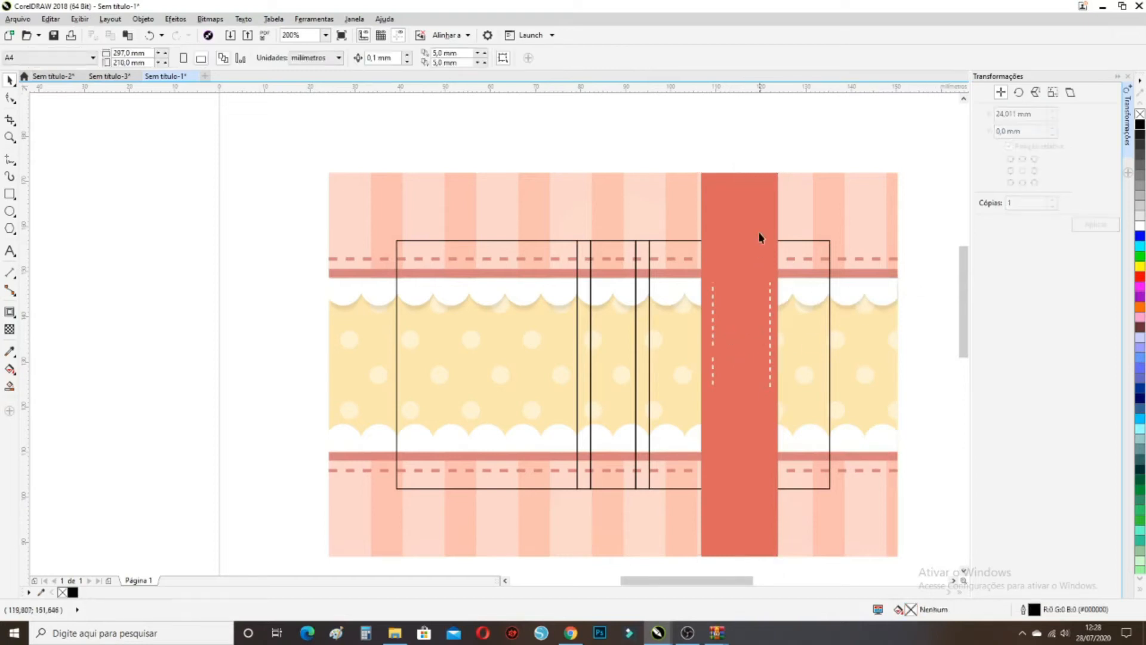
left_click(770, 309)
left_click_drag(770, 307, 766, 205)
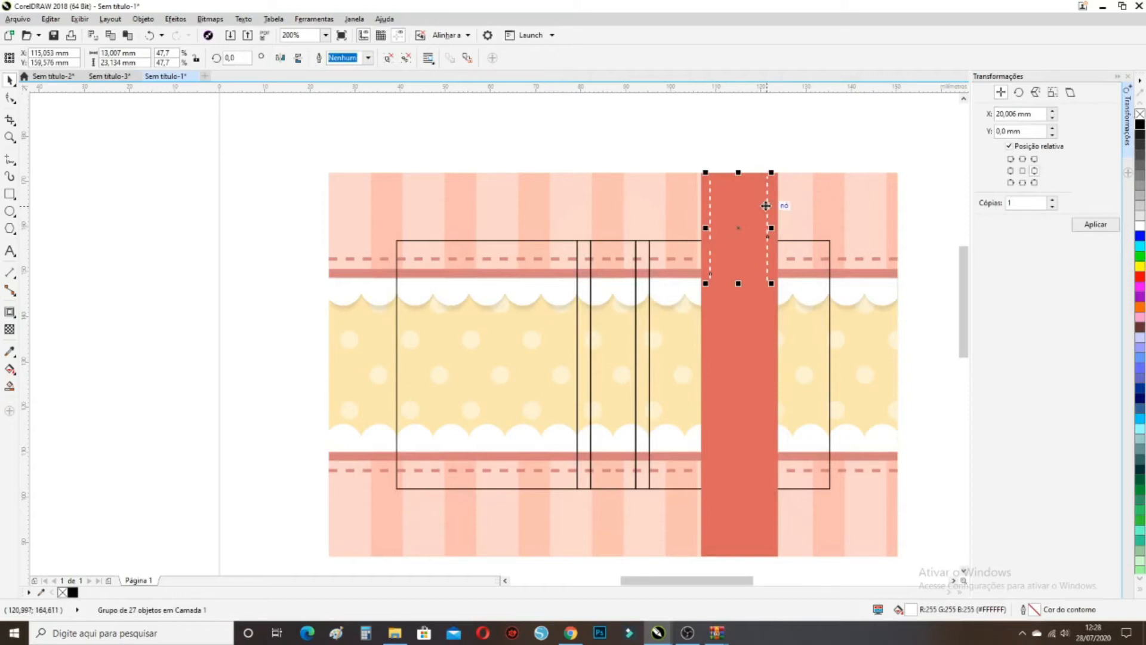
key("Escape")
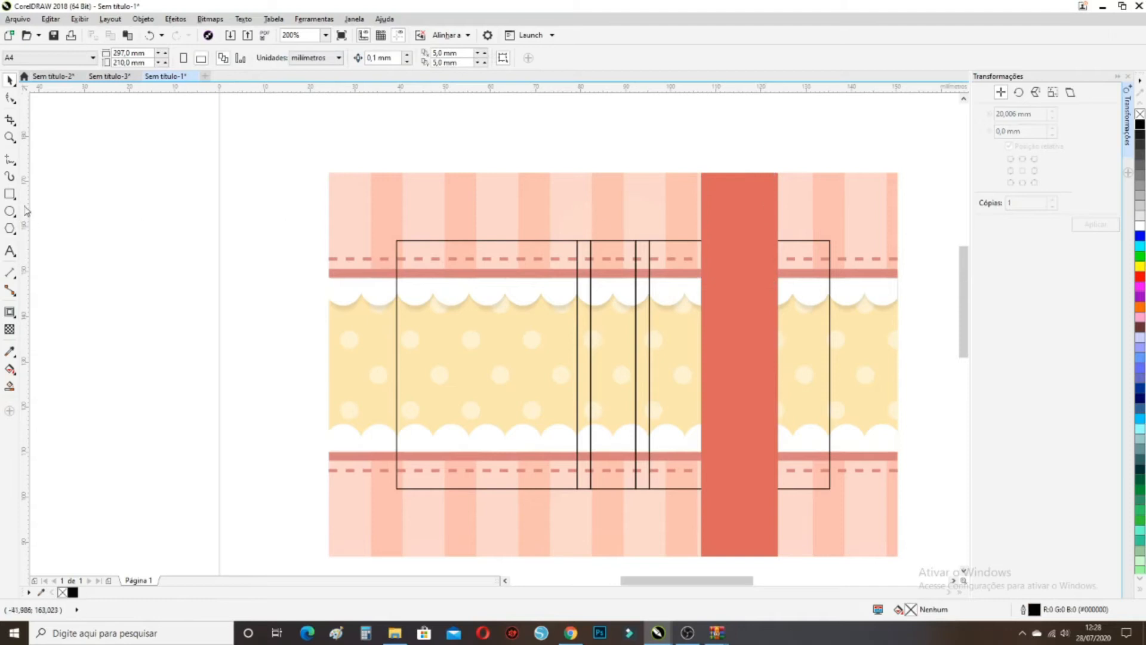
Draw a straight two-point vertical line down the red band and give it a white outline
left_click(12, 167)
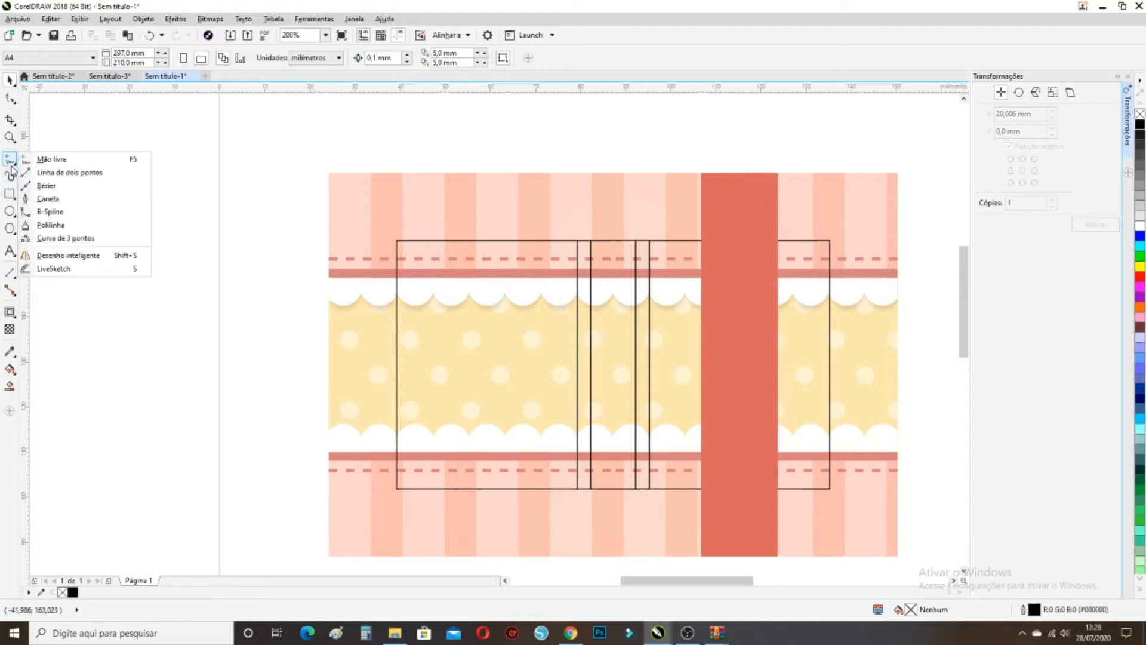
left_click(53, 173)
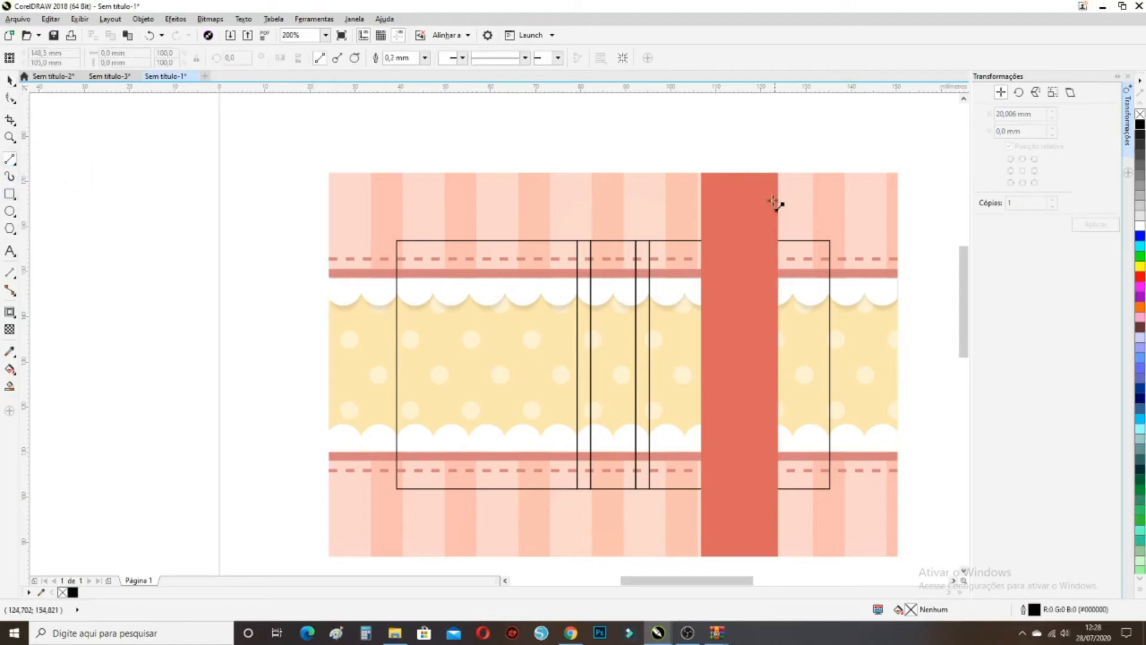
left_click(759, 173)
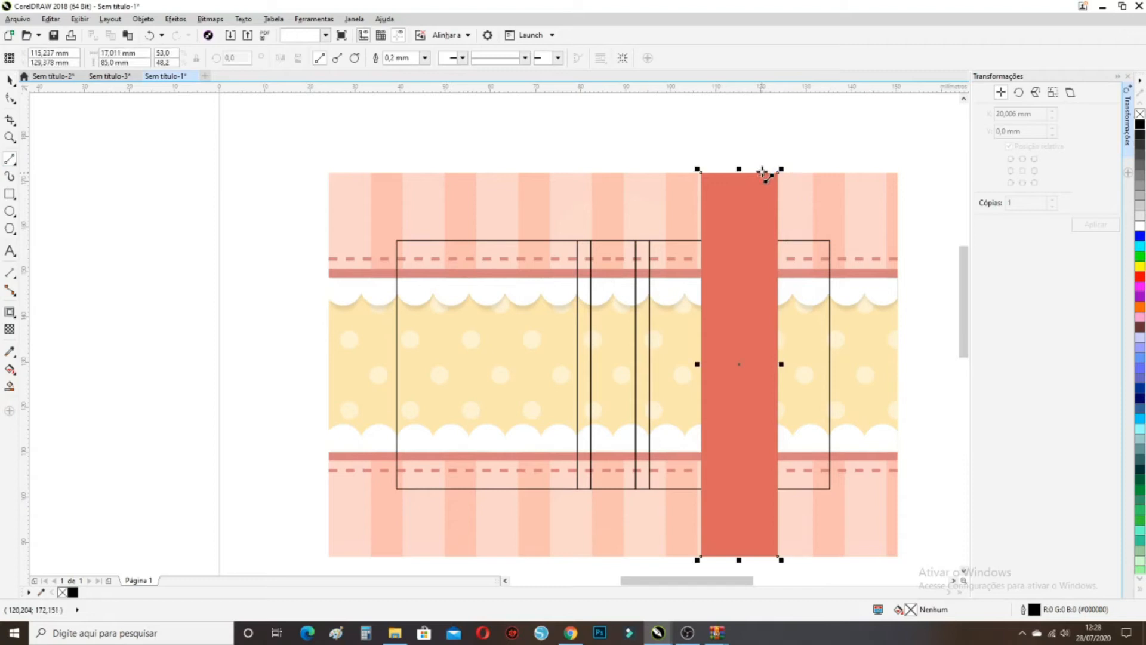
left_click_drag(763, 173, 763, 557)
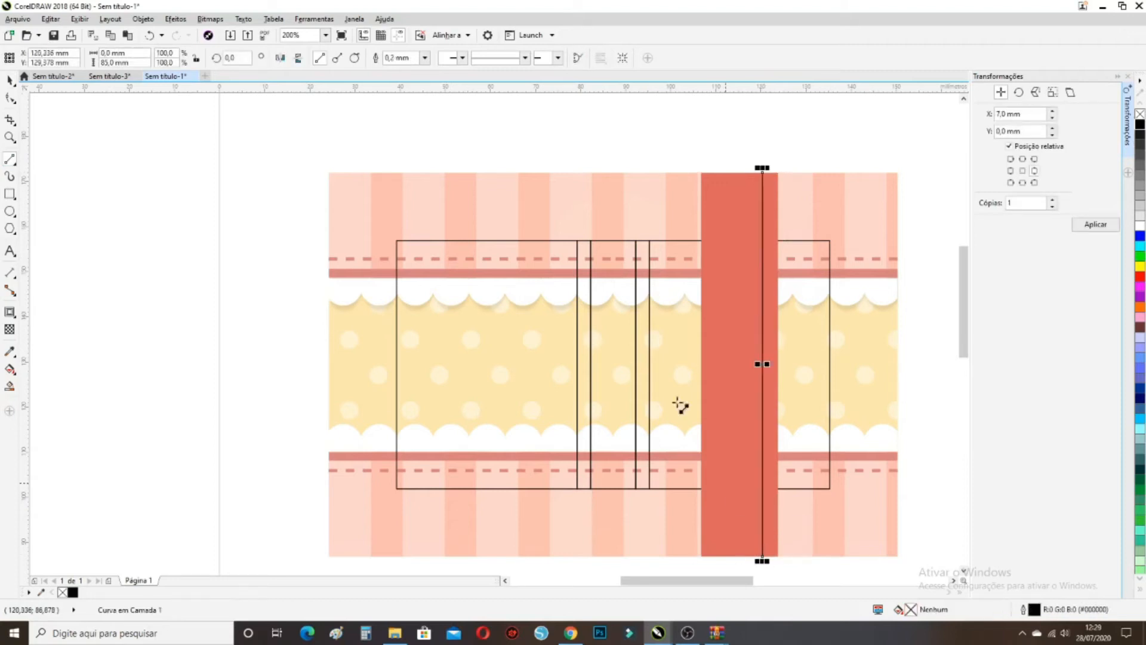
left_click(10, 81)
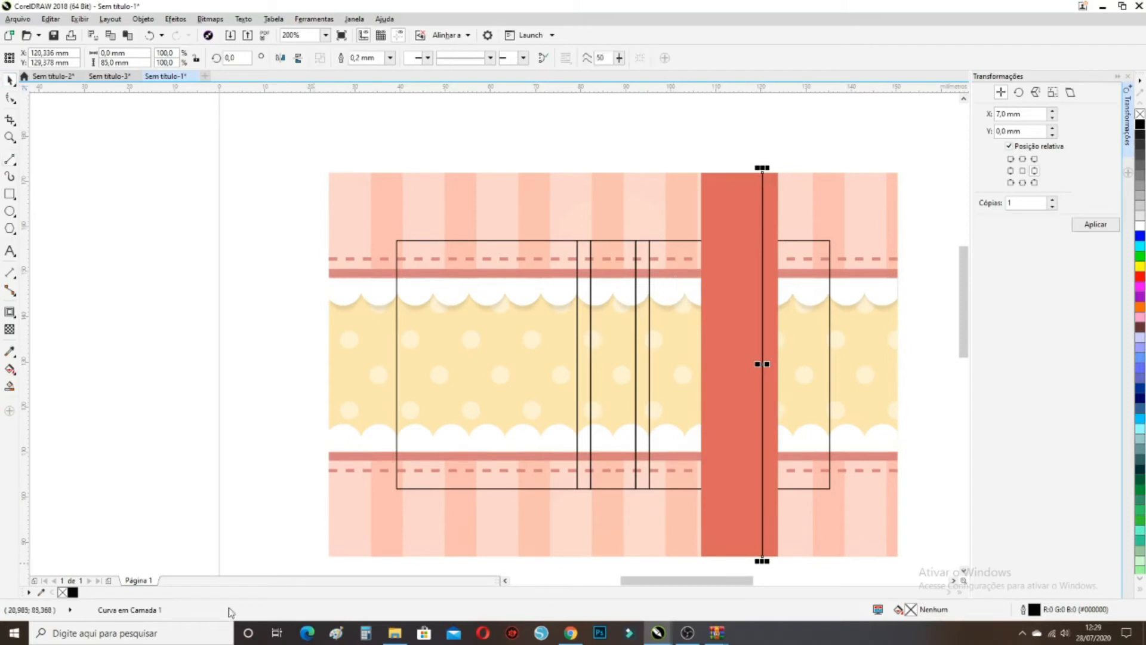
right_click(1140, 225)
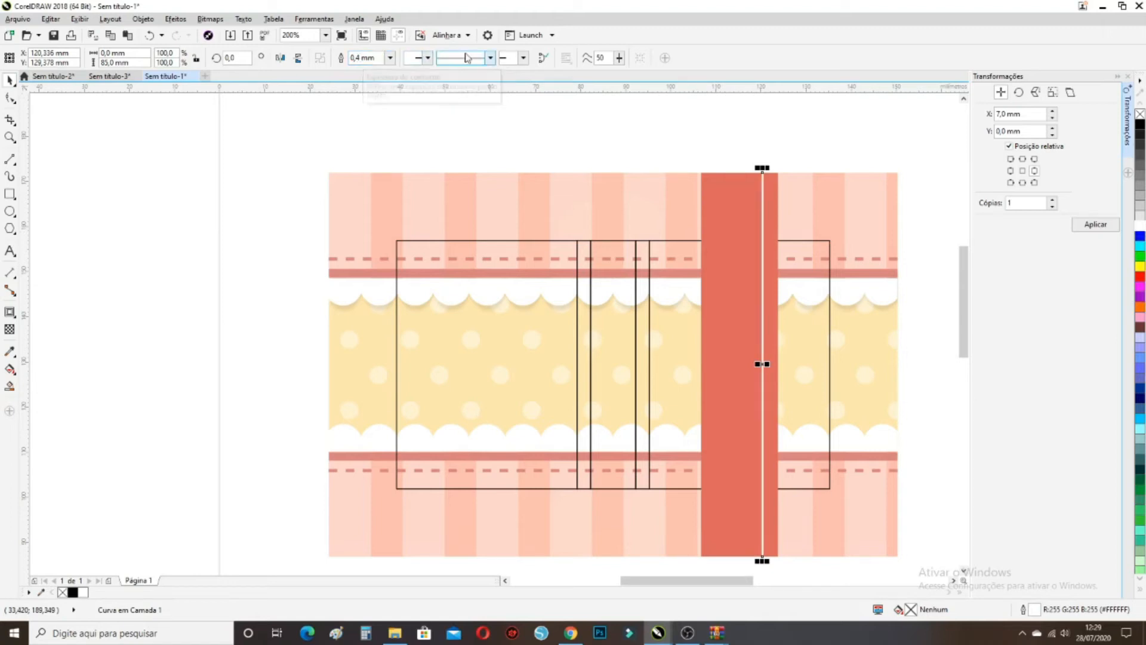
left_click(490, 60)
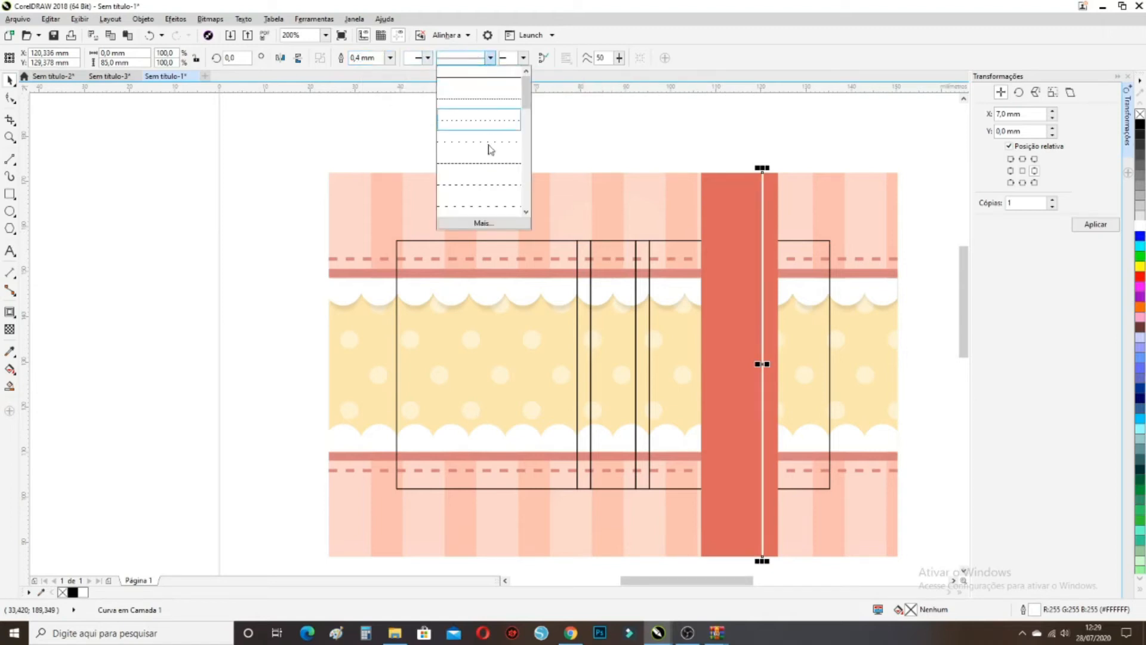
Replace the white line's style with a custom dash pattern with wider dash spacing
left_click(492, 168)
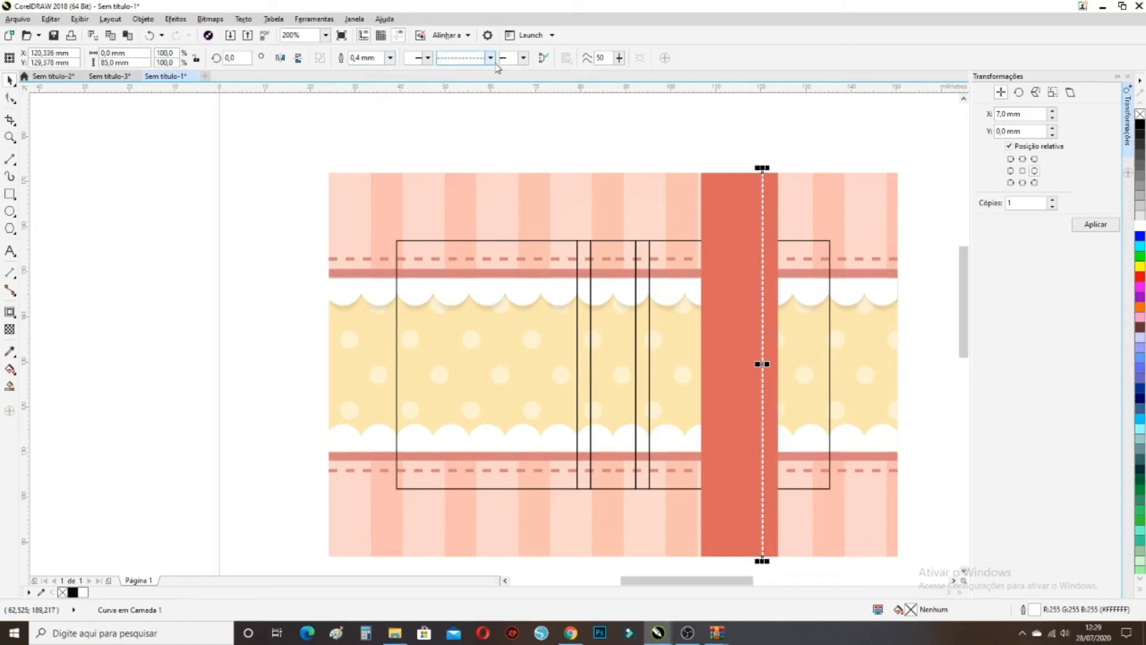
left_click(490, 58)
left_click(485, 188)
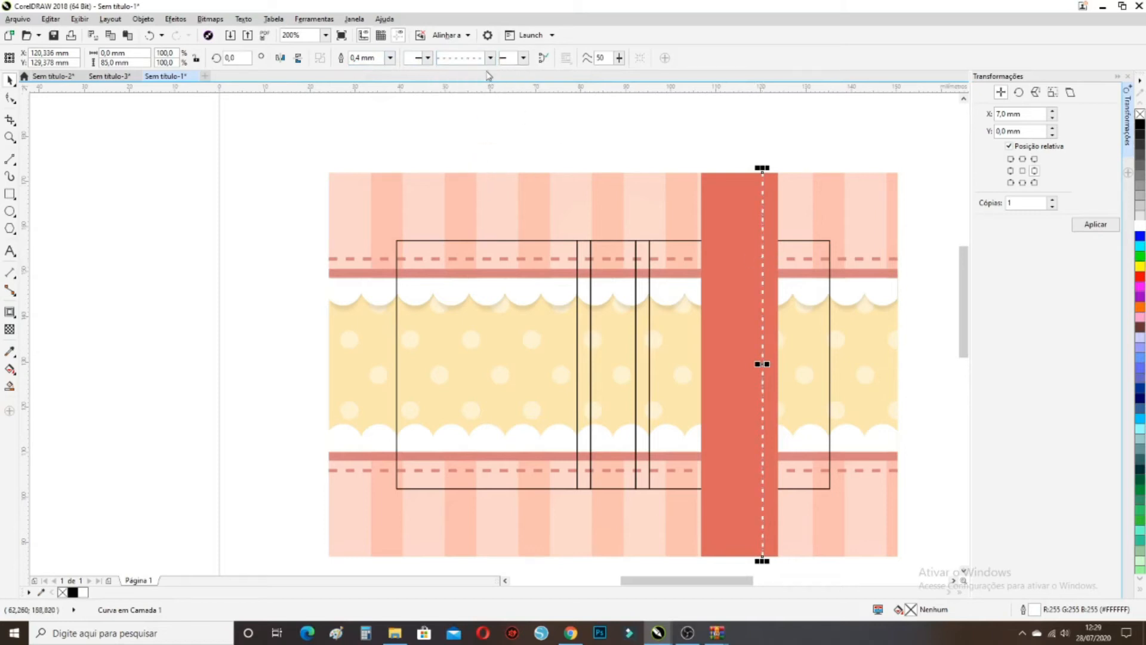
left_click(490, 58)
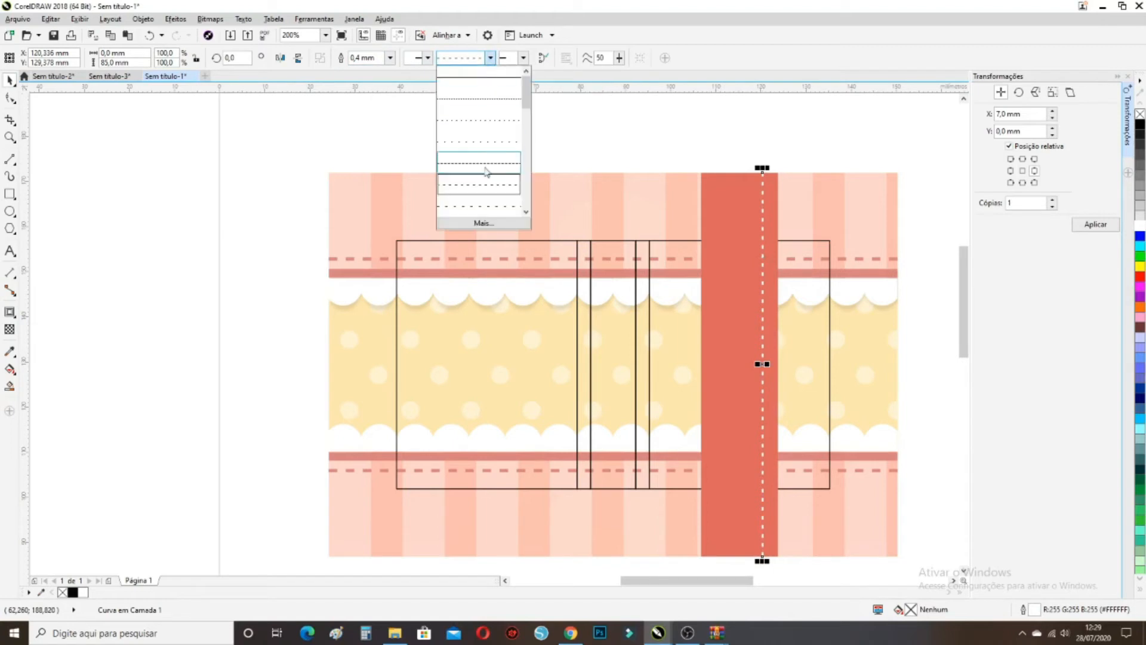
left_click(483, 223)
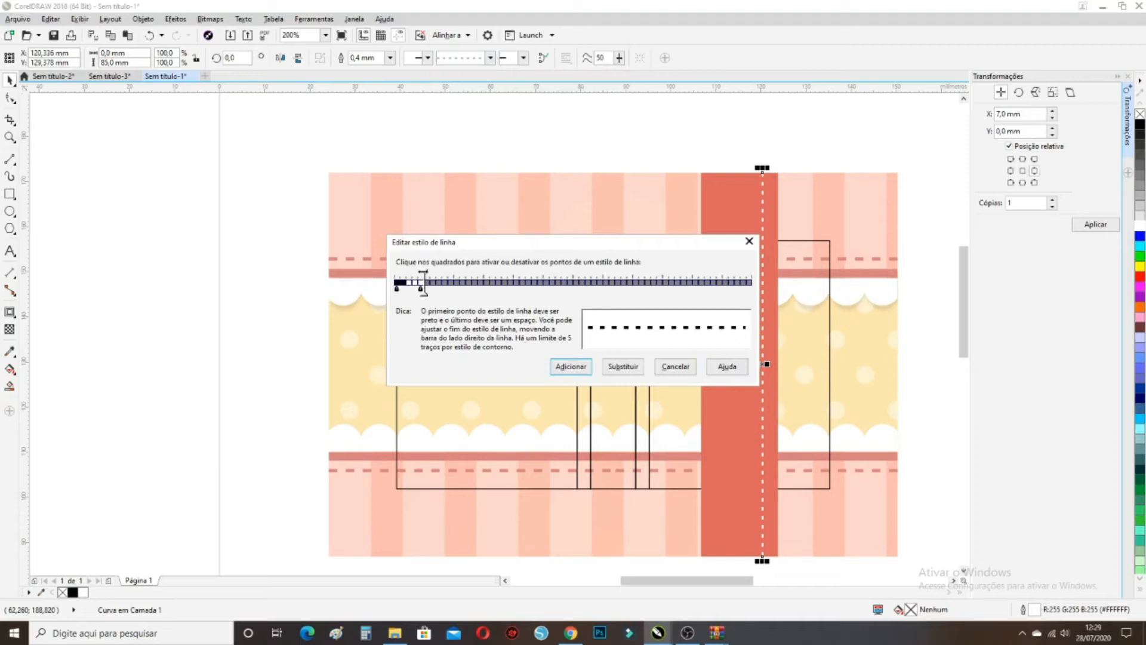
mouse_move(427, 272)
left_mouse_down()
mouse_move(507, 269)
mouse_move(433, 272)
left_mouse_up()
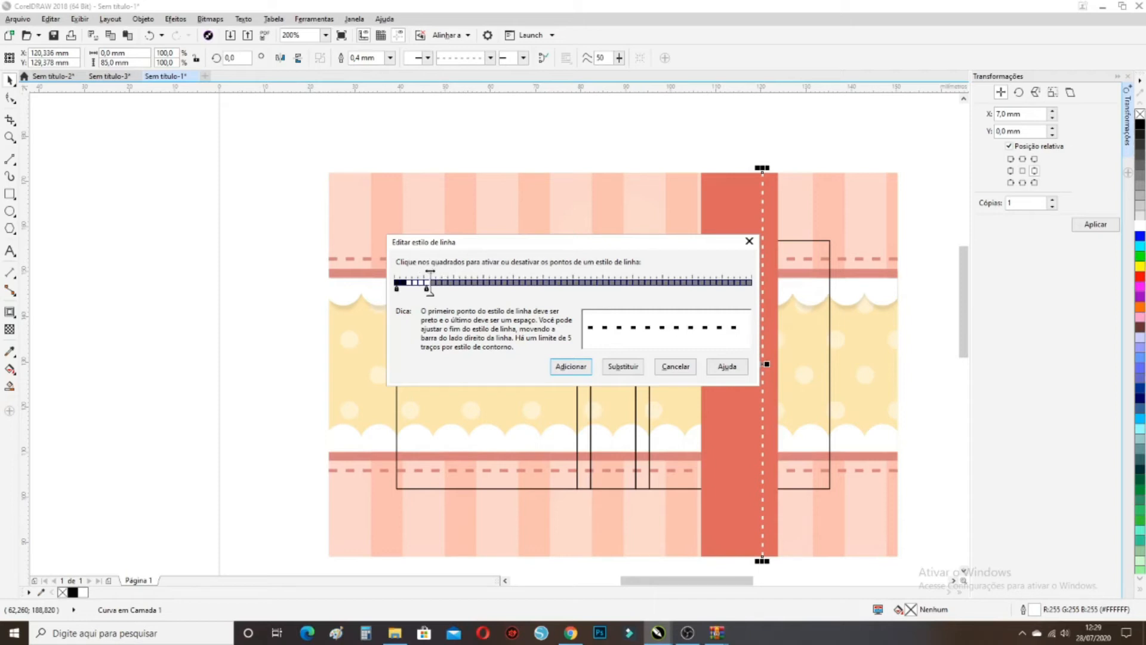
left_click(609, 367)
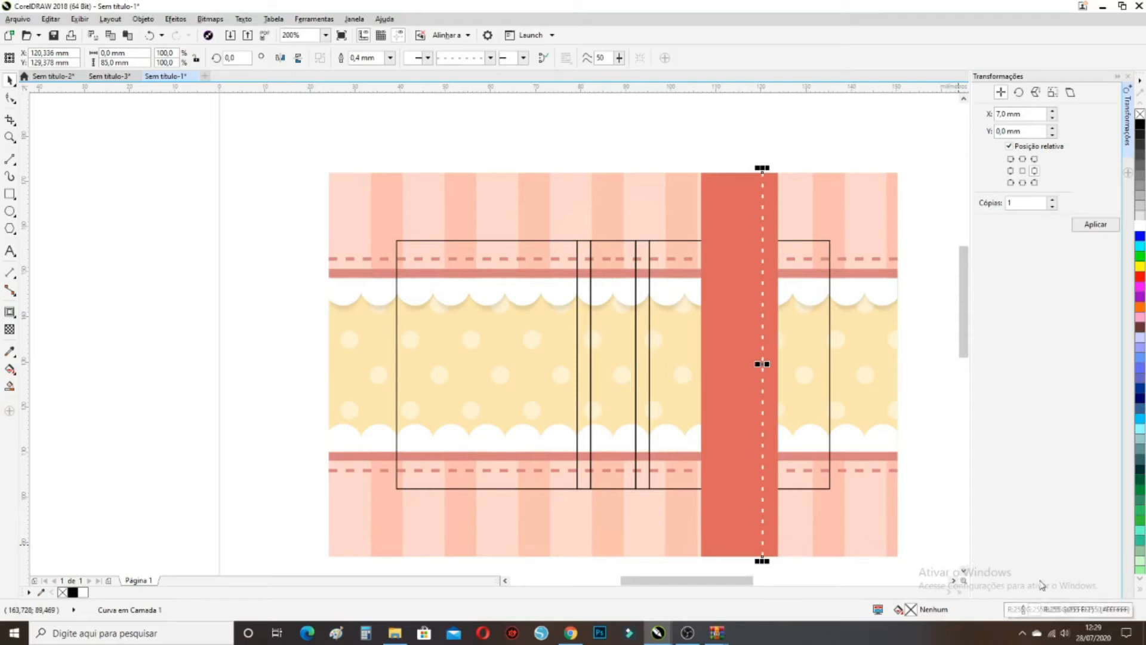
double_click(1037, 610)
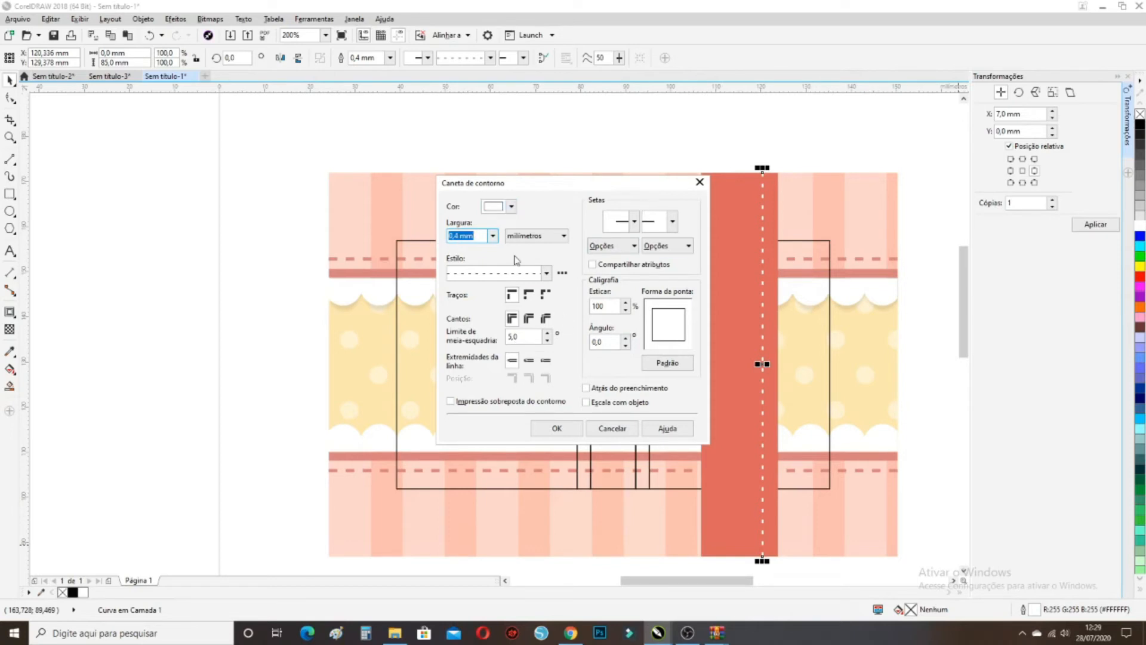
Fit the dashes evenly along the stitch line and give it rounded corners
left_click(529, 295)
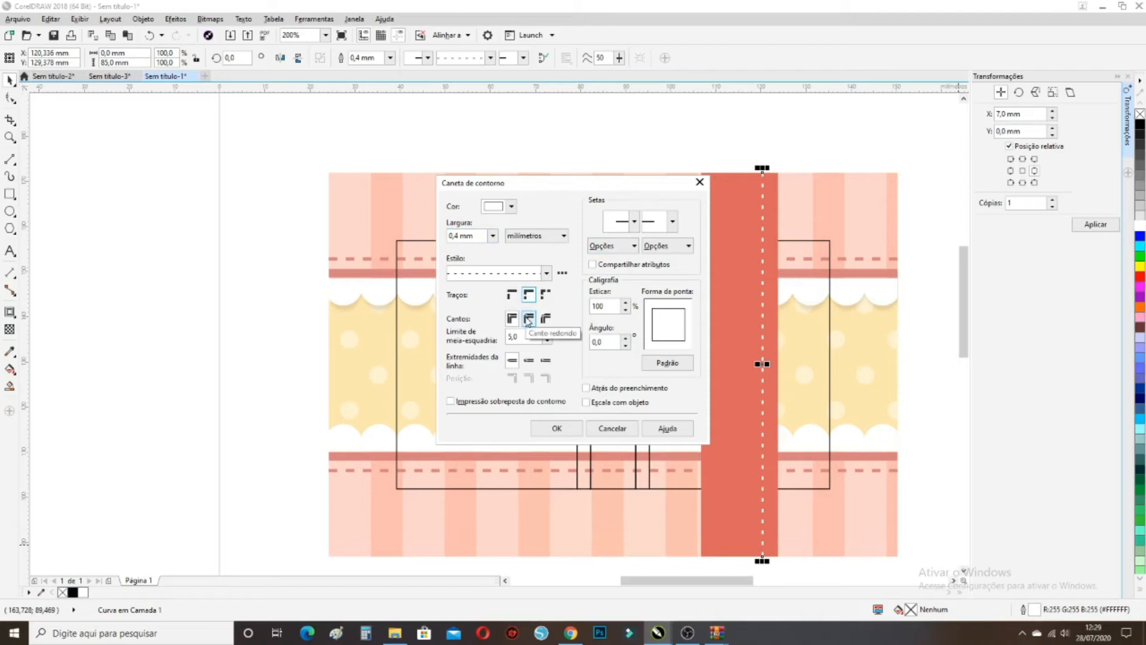
left_click(528, 320)
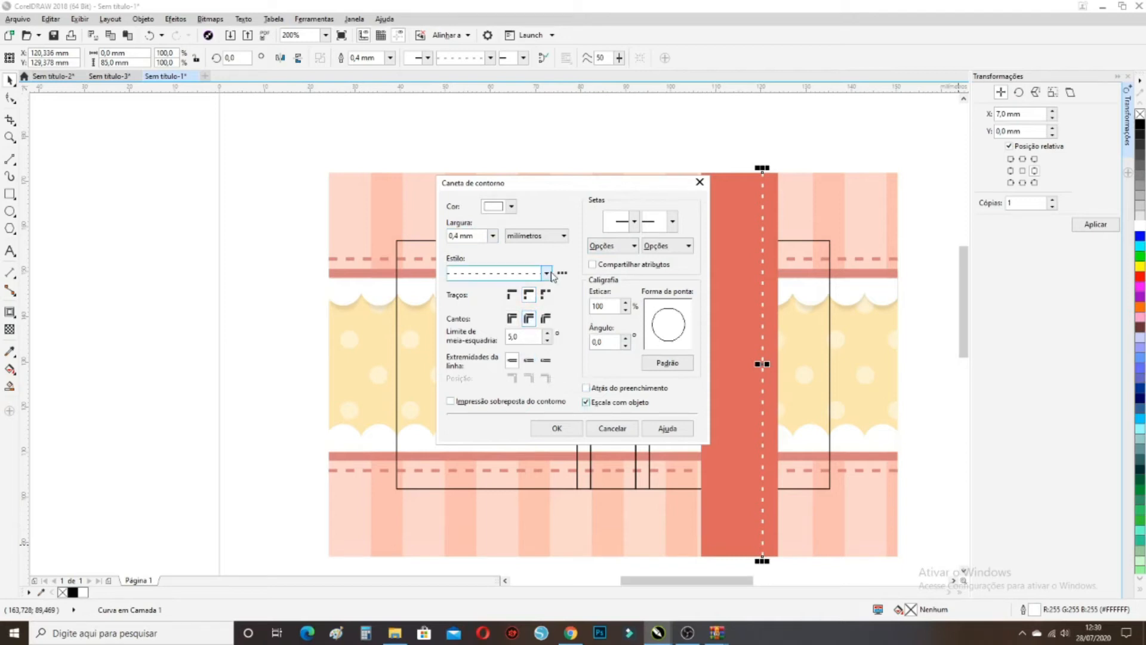
left_click(574, 432)
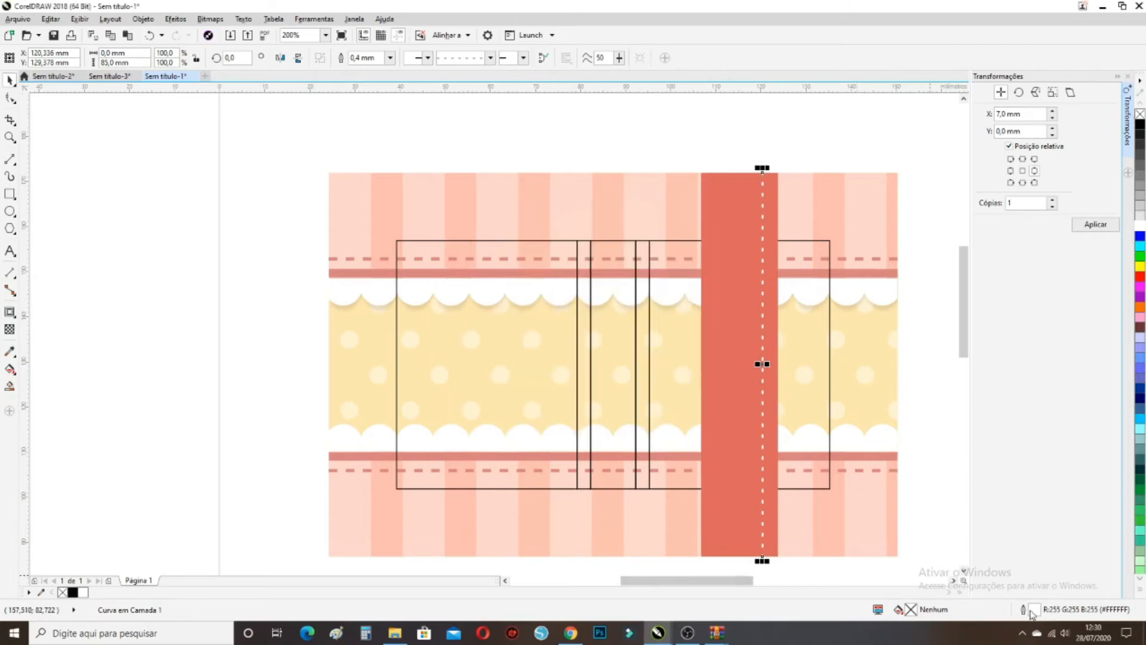
Try two different dash styles on the stitch line
key("F12")
left_click(546, 274)
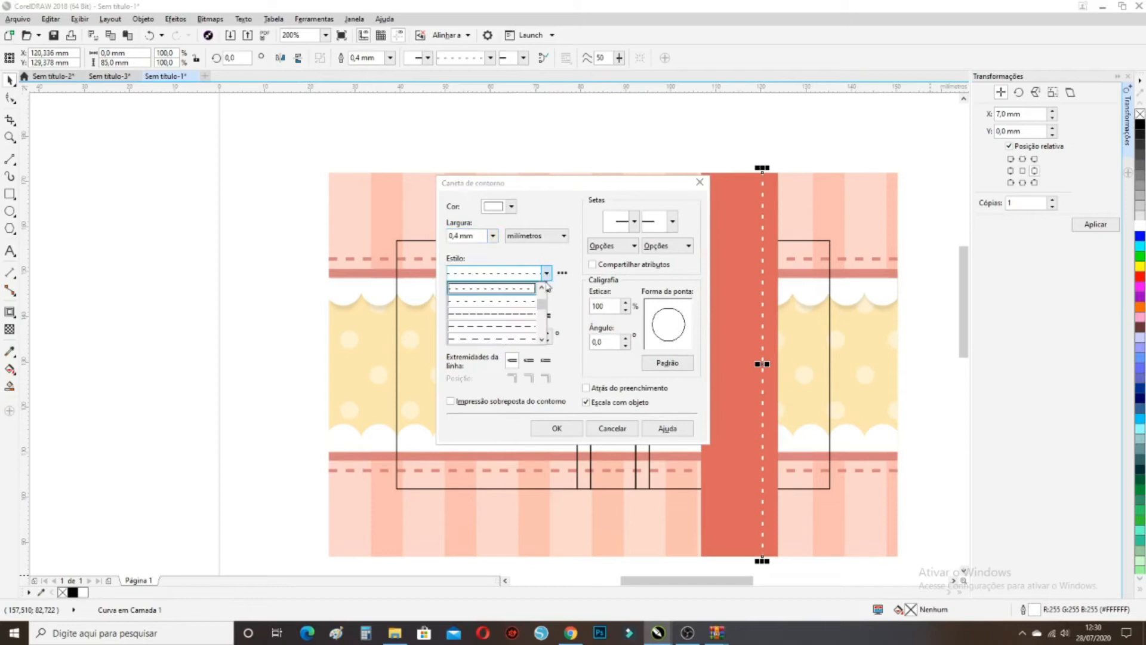
left_click_drag(543, 307, 543, 298)
left_click(542, 339)
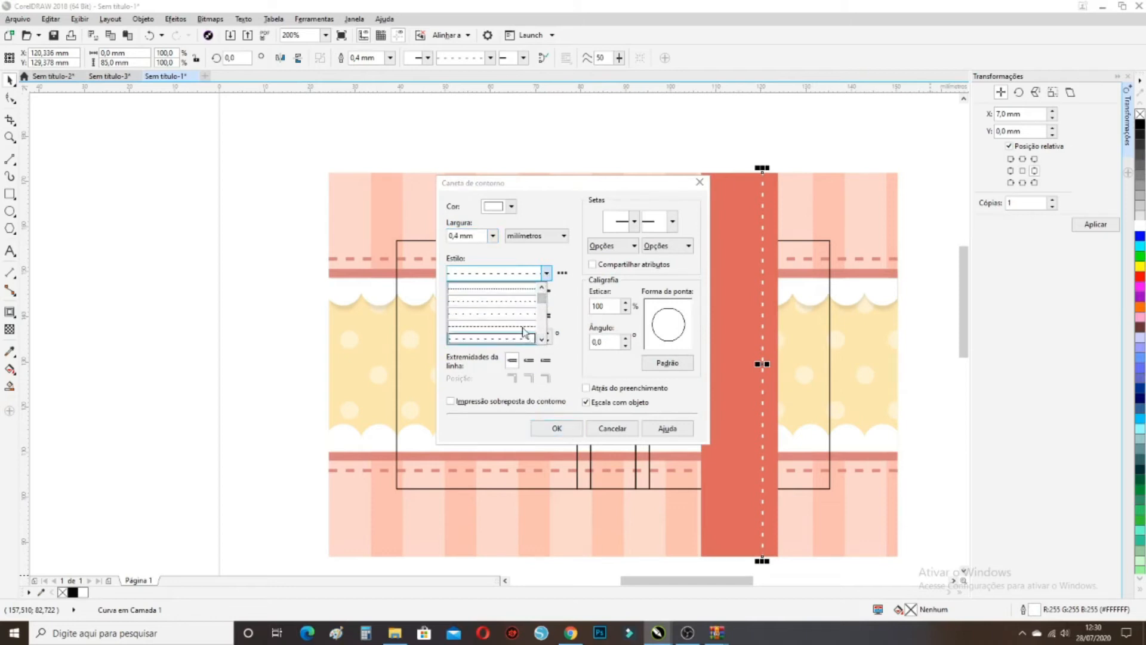
left_click(523, 332)
left_click(565, 428)
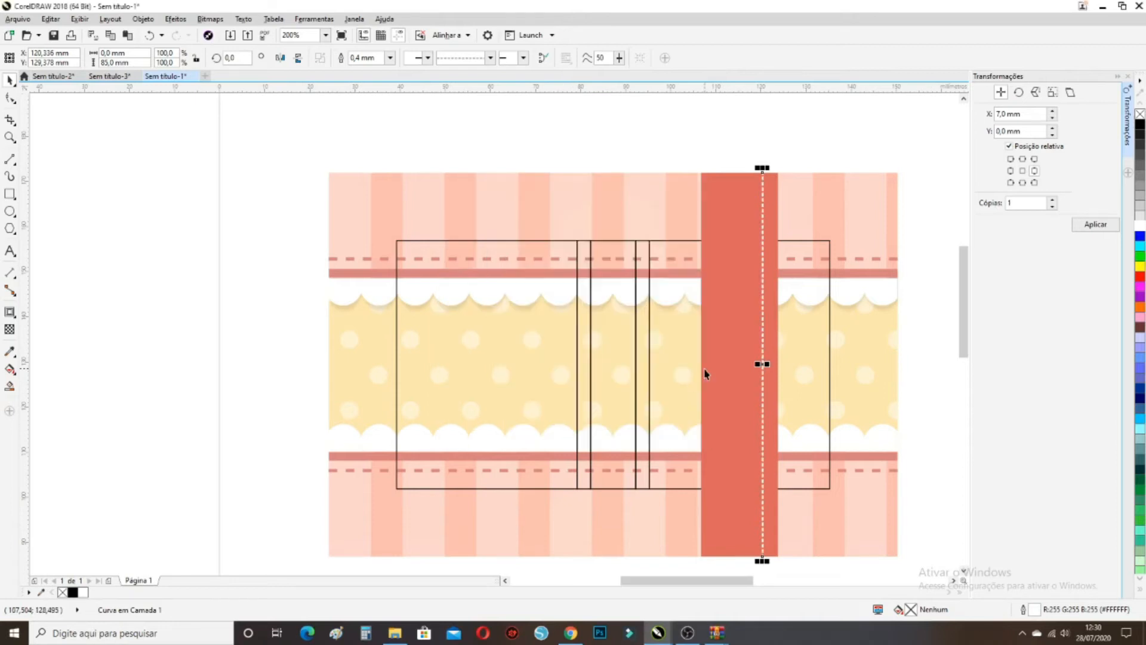
double_click(1035, 610)
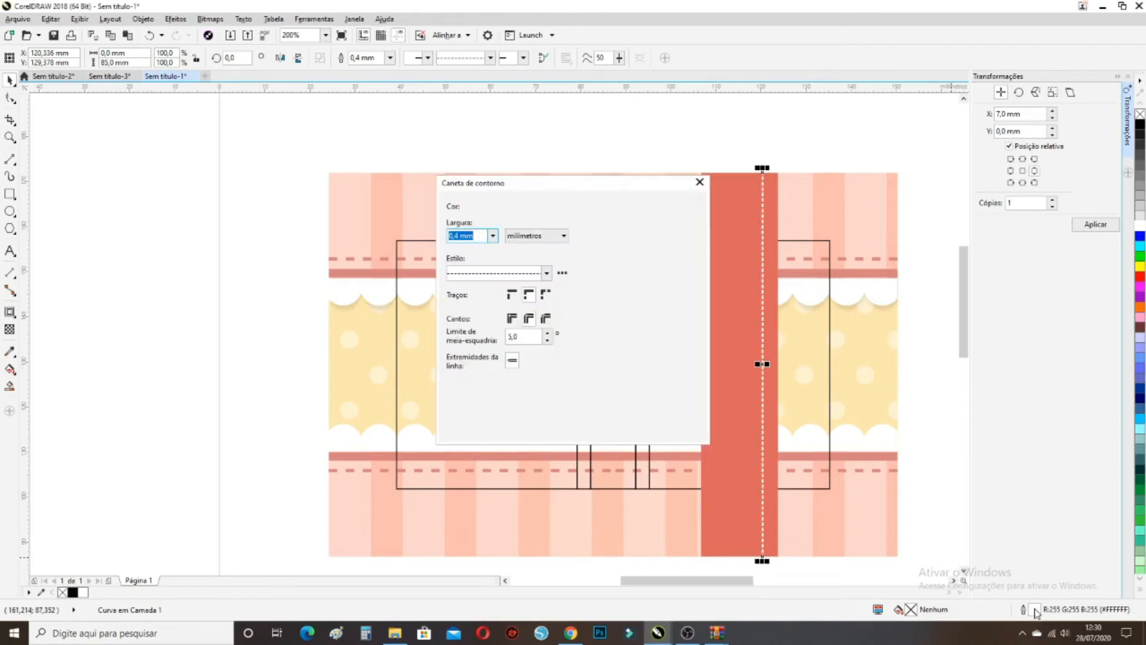
left_click(546, 274)
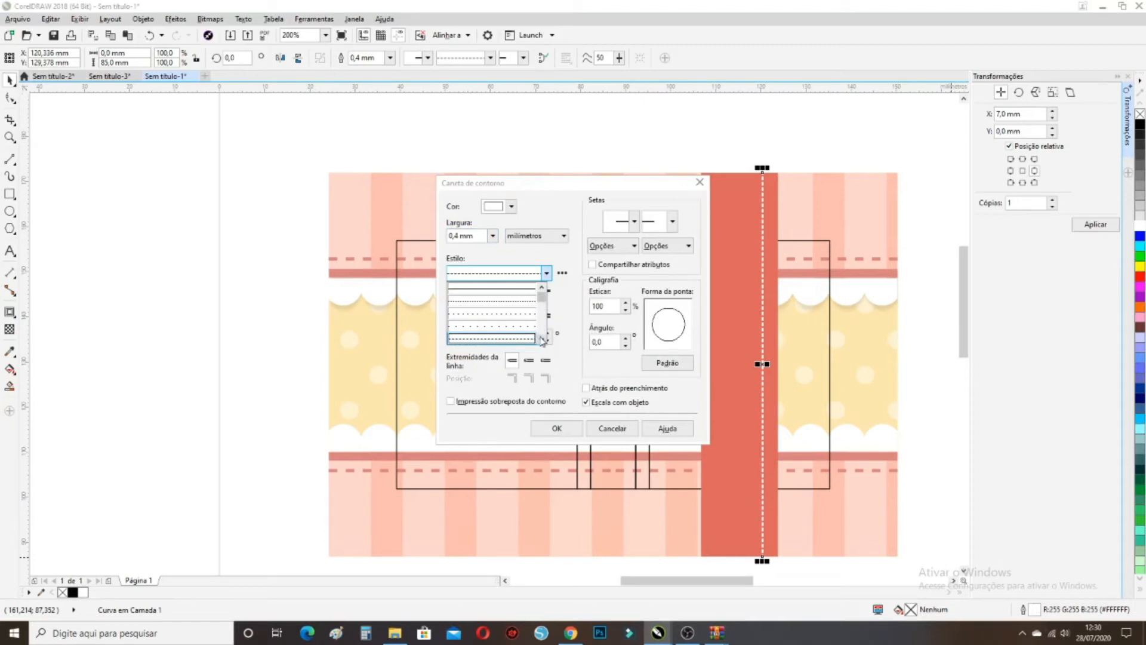
left_click(525, 338)
left_click(556, 428)
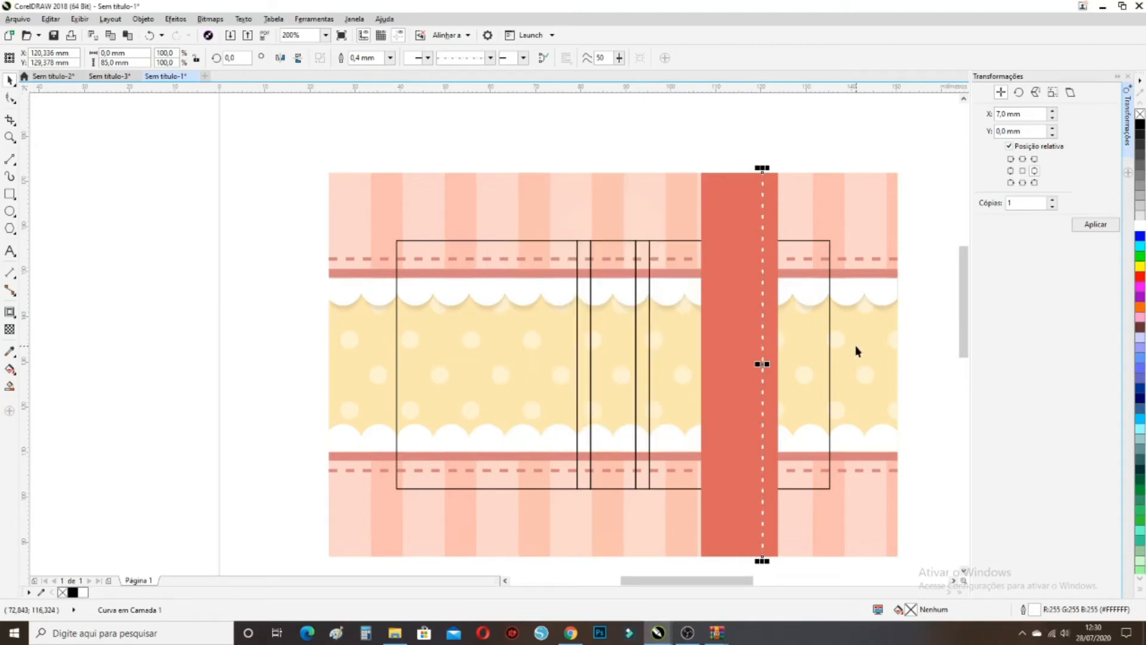
Add a custom dash style with tighter spacing and apply it to the stitch line
left_click(814, 145)
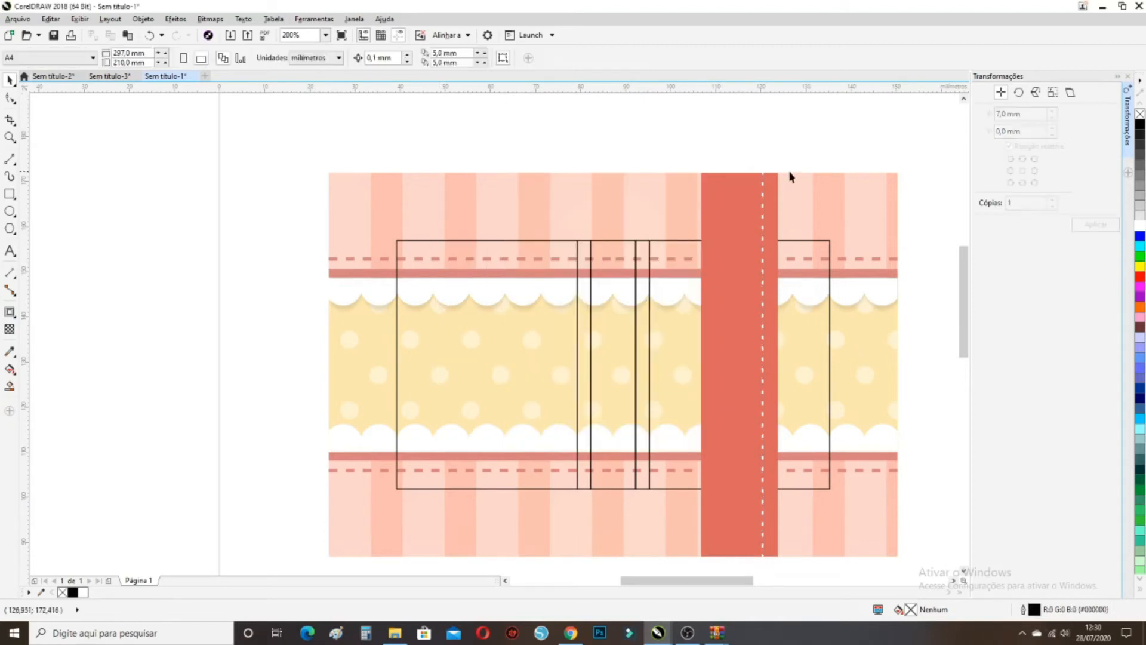
left_click(764, 225)
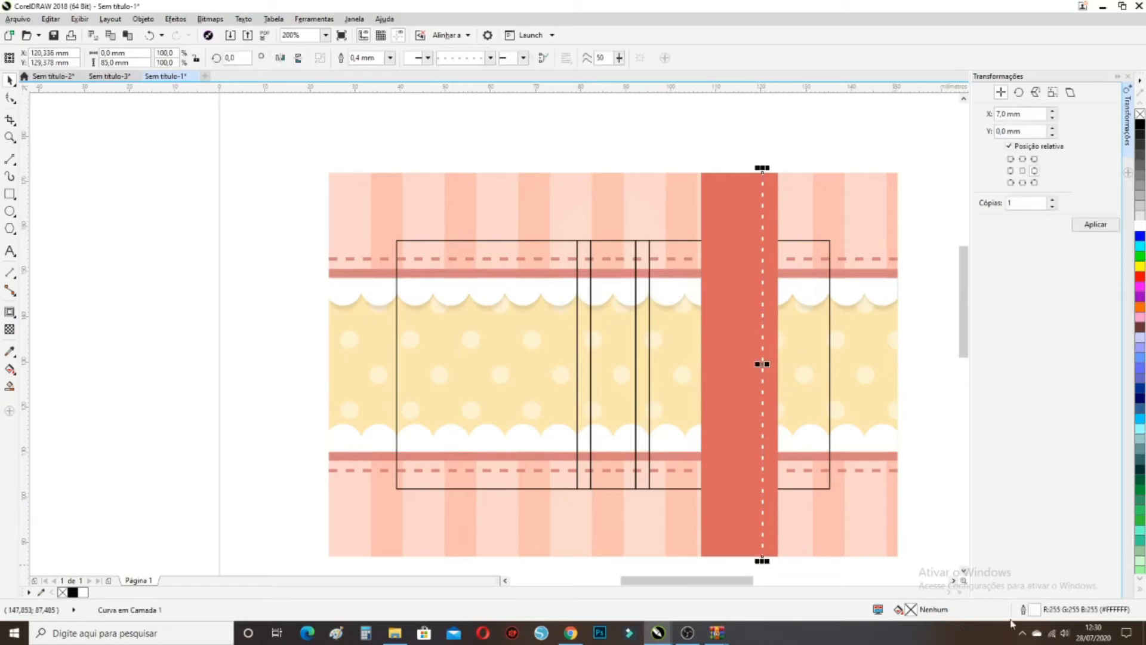
double_click(1030, 609)
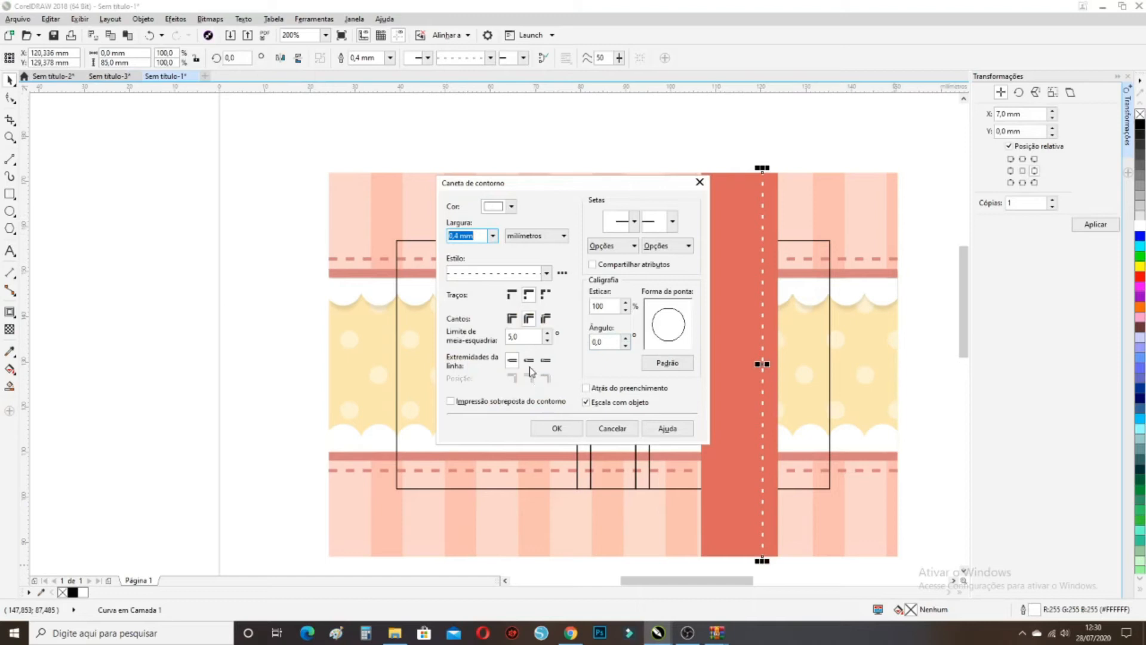
left_click(561, 273)
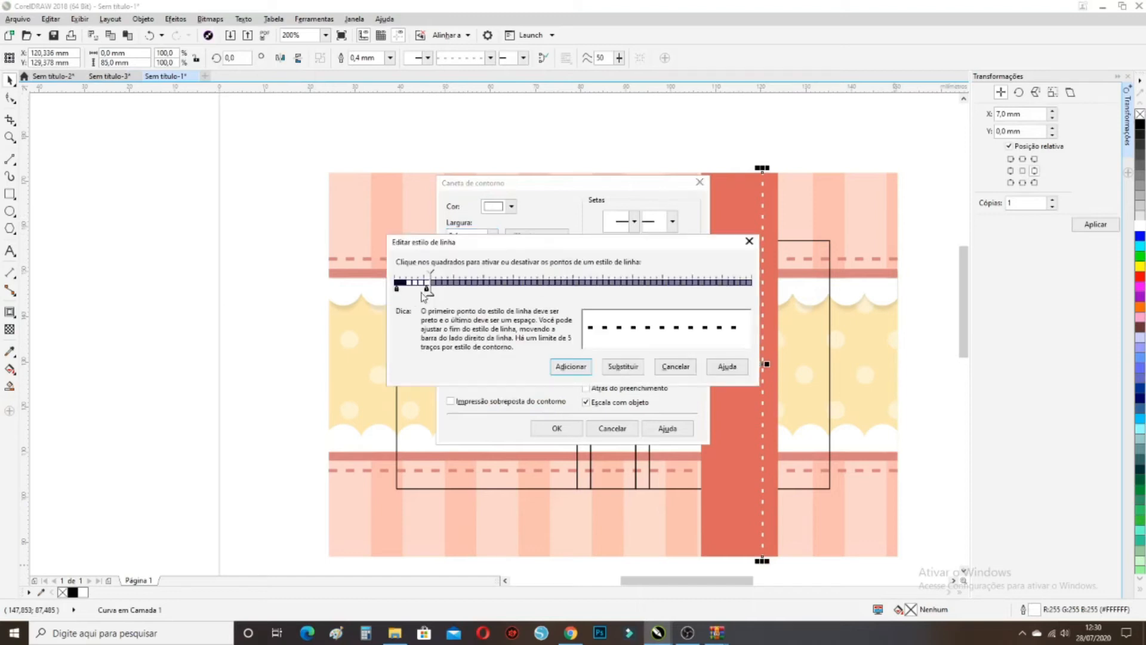
left_click_drag(428, 288, 422, 289)
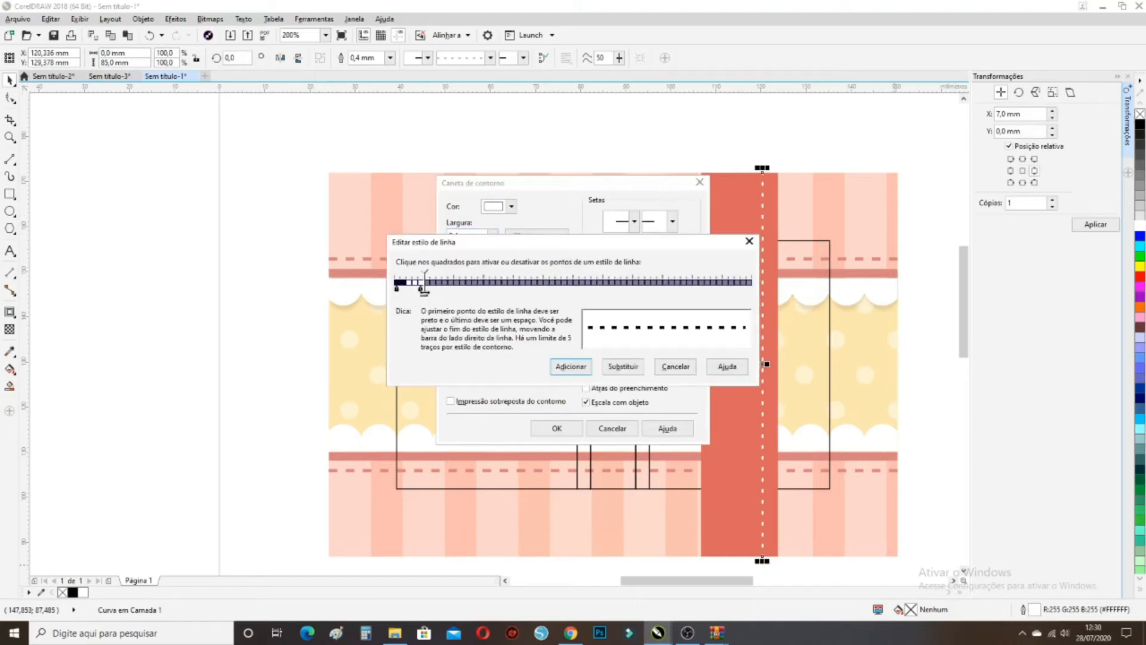
left_click(588, 373)
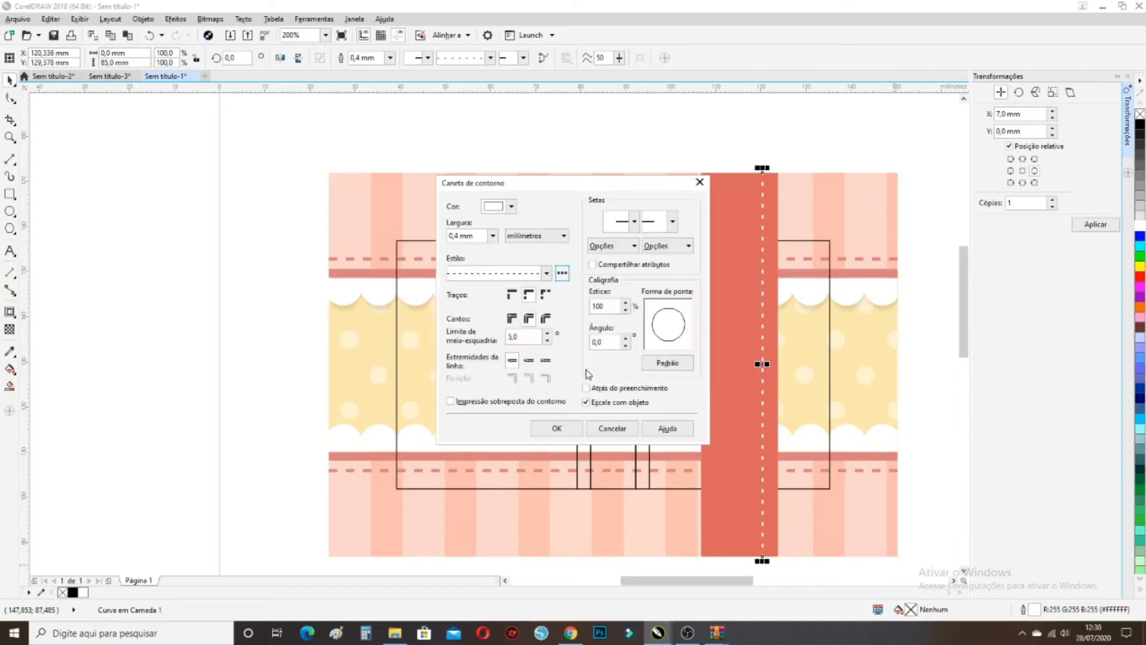
left_click(557, 428)
left_click(793, 145)
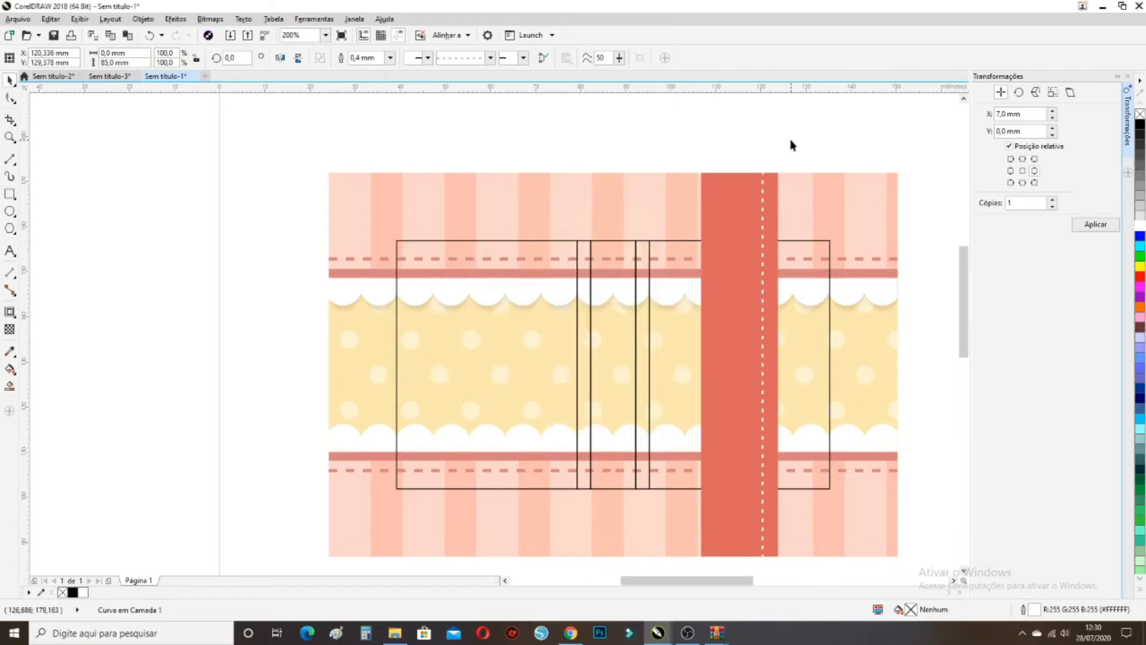
Copy the stitch line to the band's left edge and group both stitch lines
left_click(761, 293)
left_click_drag(763, 364, 718, 363)
left_click(763, 333, "shift")
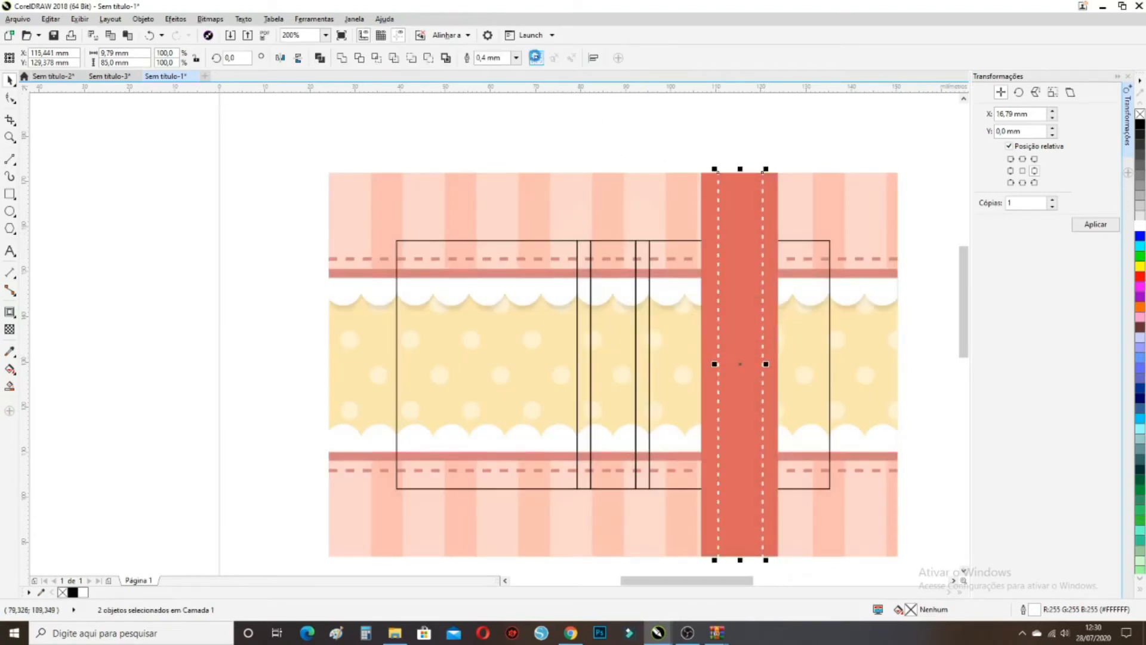
key("ctrl+g")
left_click(710, 213, "shift")
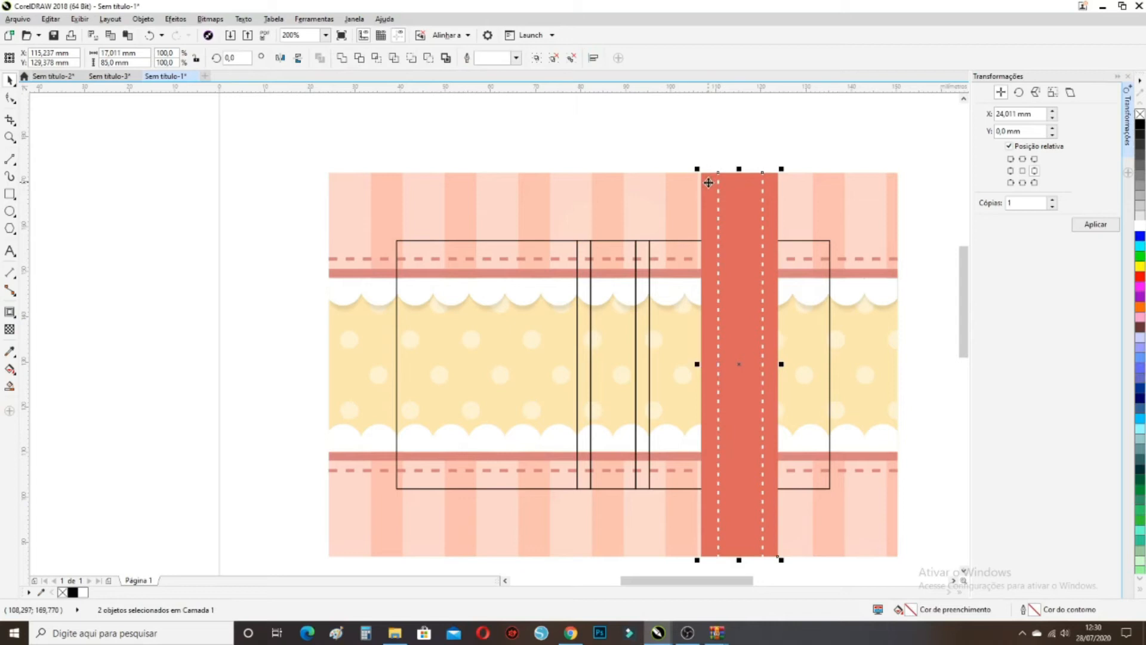
left_click(778, 154)
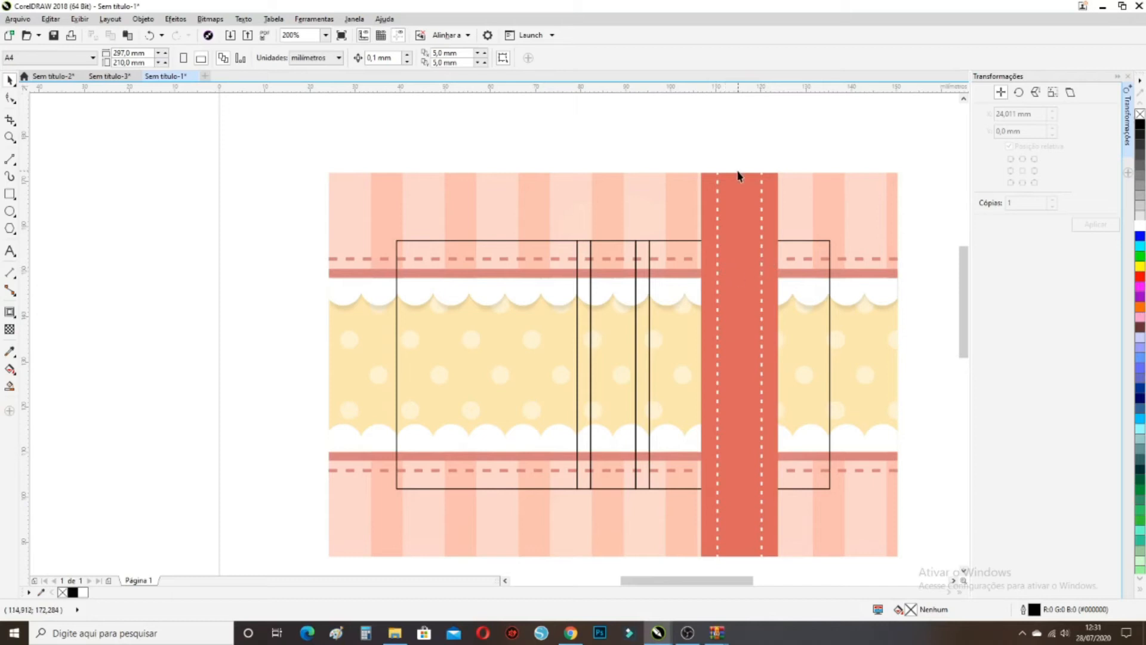
Delete the stray dashes lying over the balloons, including those beside the blue balloon's knot
scroll(739, 175, "down", 2)
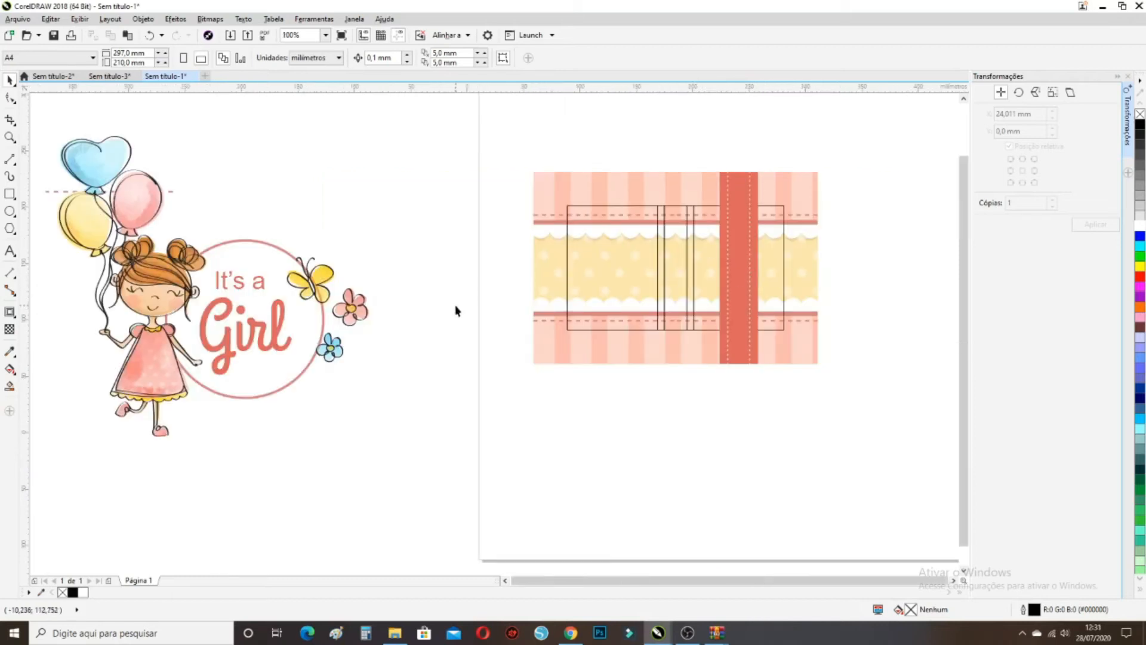
scroll(455, 310, "down", 1)
scroll(252, 257, "up", 1)
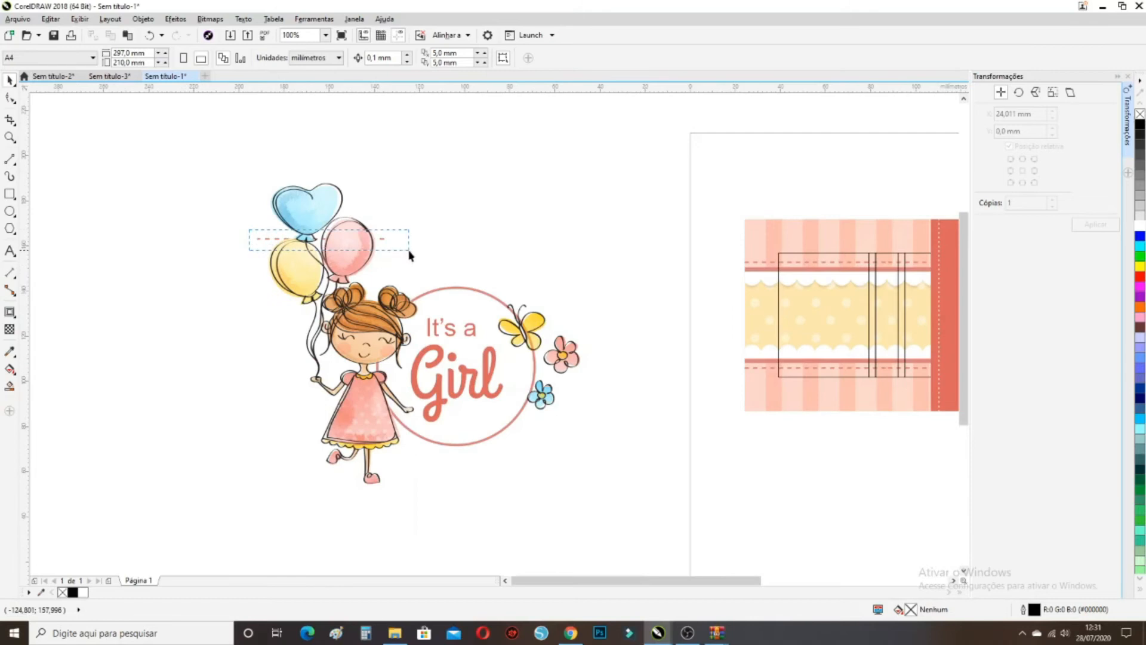
scroll(255, 243, "up", 1)
left_click_drag(236, 233, 299, 245)
key("Delete")
left_click(309, 241)
key("Delete")
scroll(326, 239, "up", 1)
scroll(329, 243, "up", 2)
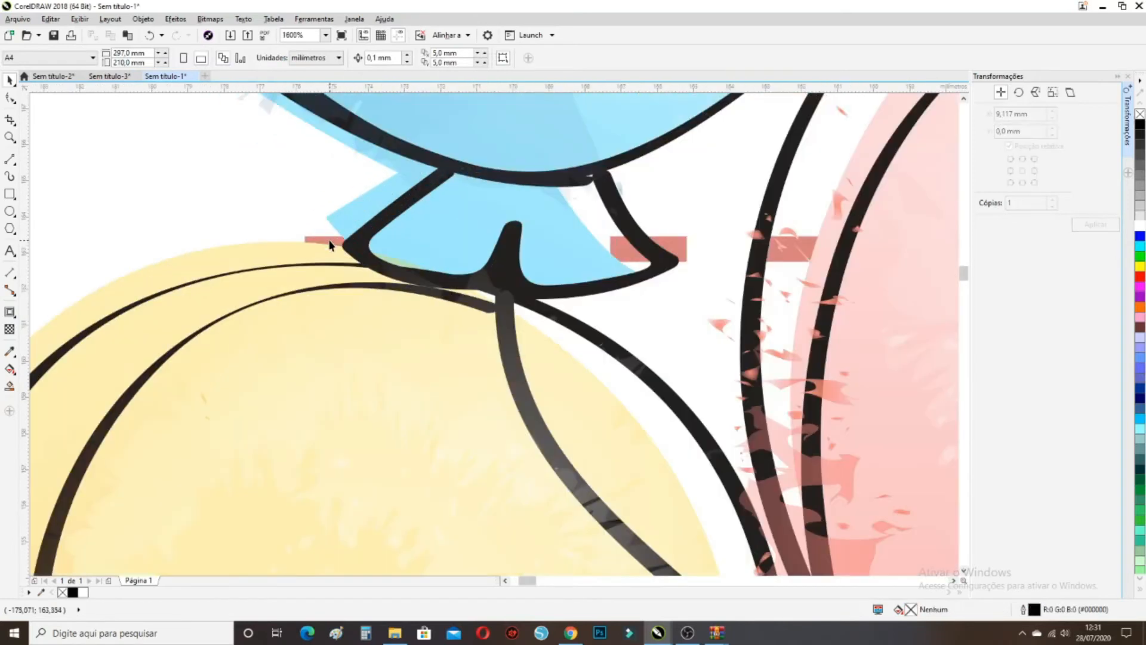
left_click(332, 243)
key("Delete")
left_click(418, 246)
key("Delete")
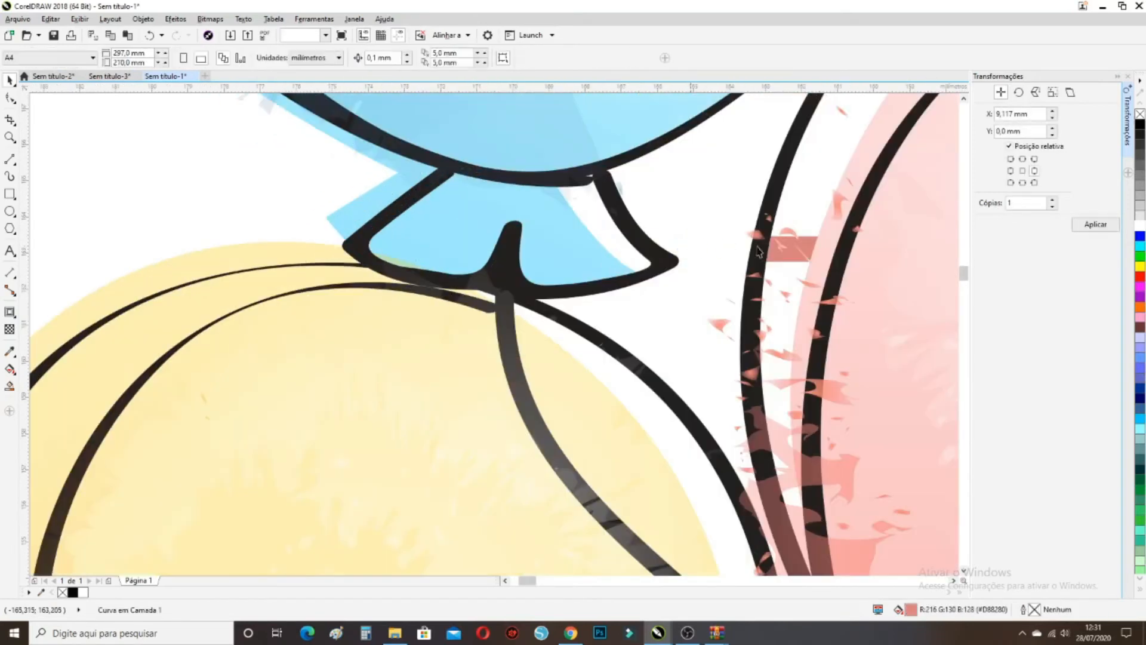
left_click(792, 245)
key("Delete")
Delete the stray curve near the pink balloon
scroll(693, 274, "down", 3)
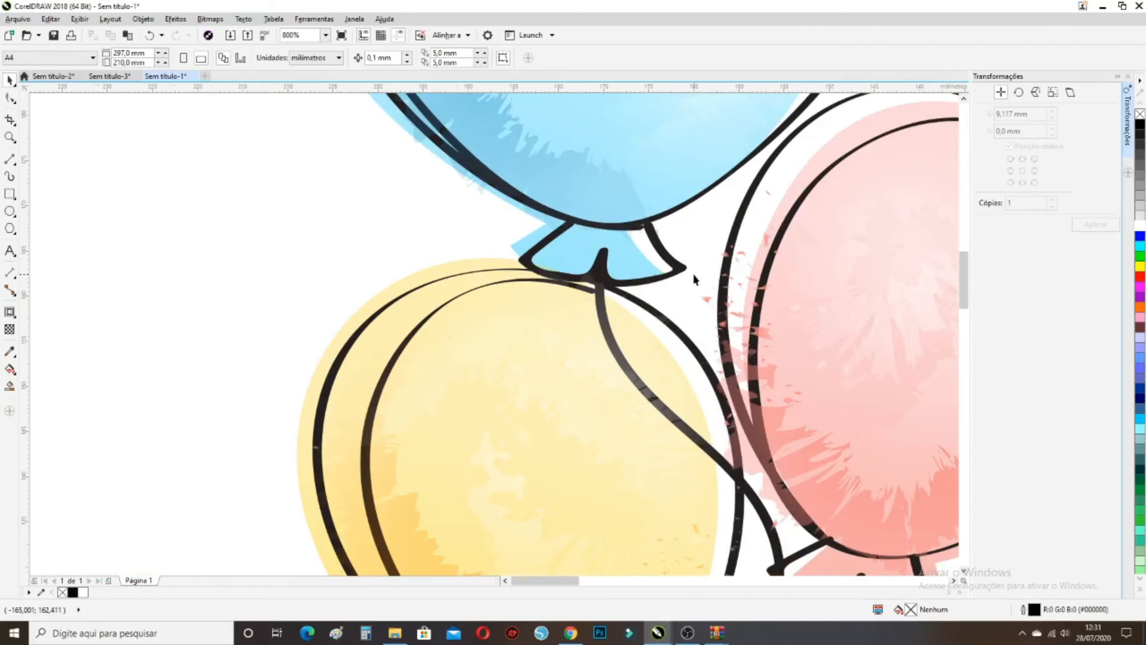
scroll(816, 269, "up", 1)
scroll(852, 287, "up", 1)
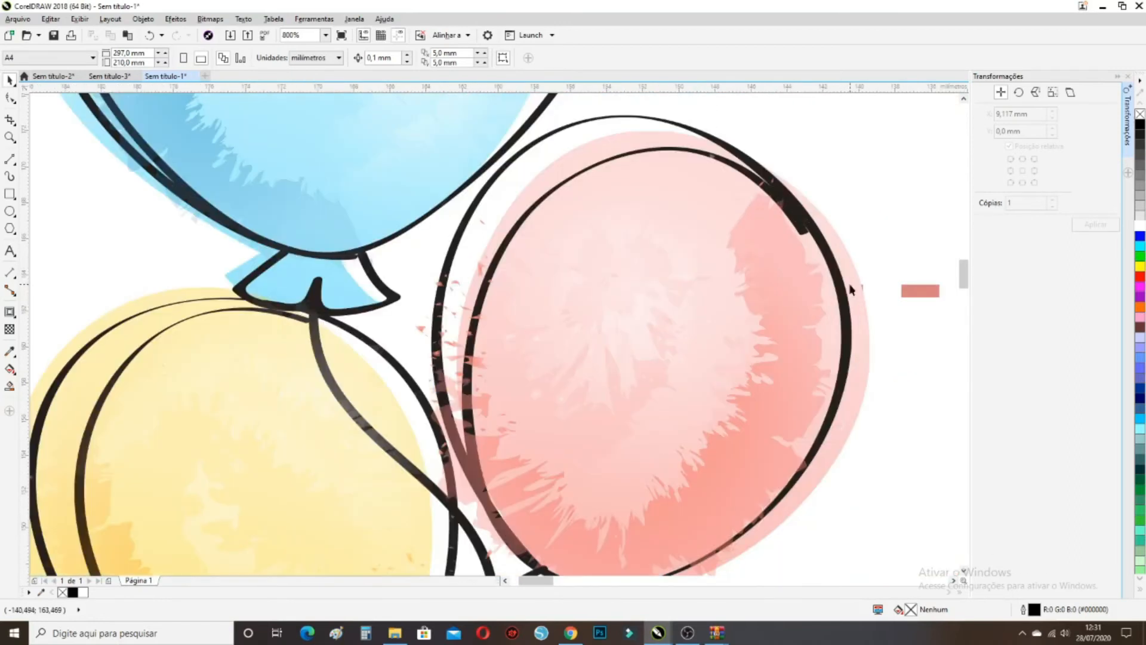
scroll(851, 286, "up", 1)
left_click(857, 286)
key("Delete")
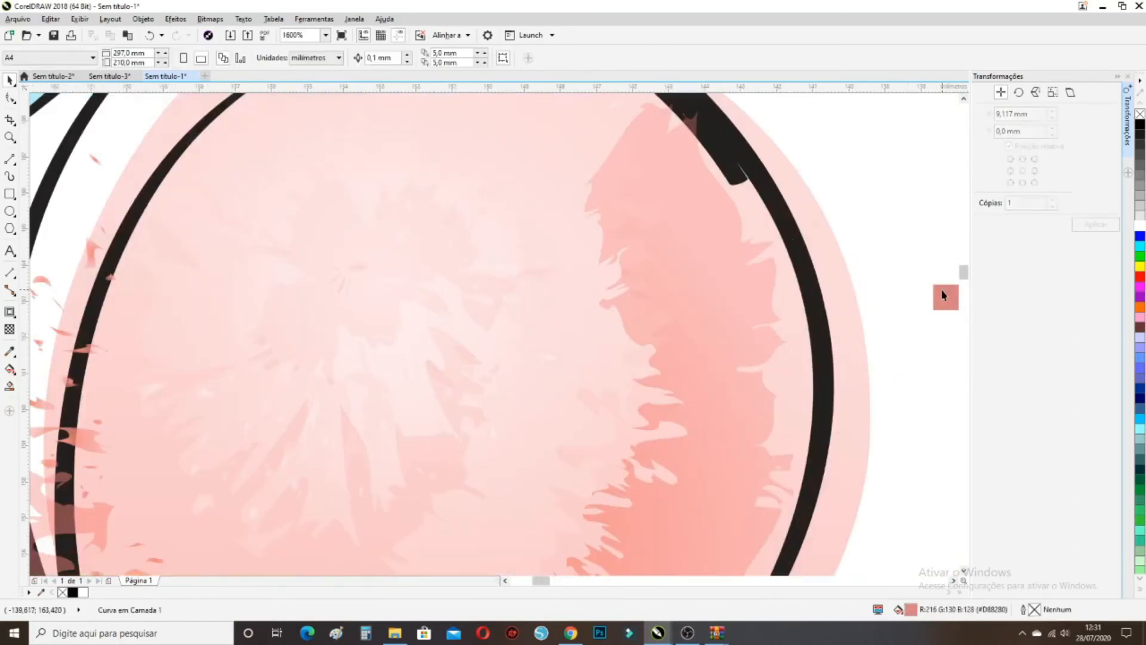
Delete the 'Girl' and 'It's a' texts from the clipart's circle
scroll(639, 217, "down", 2)
scroll(644, 219, "down", 1)
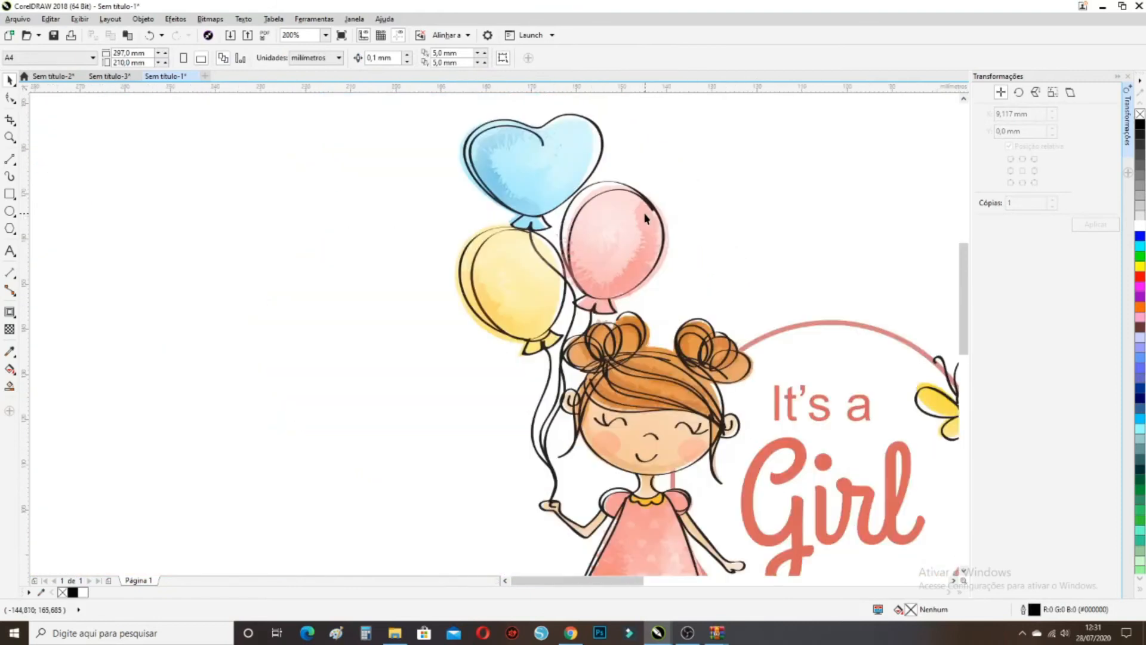
scroll(769, 355, "down", 1)
scroll(769, 355, "up", 1)
scroll(769, 355, "up", 1)
left_click(768, 355)
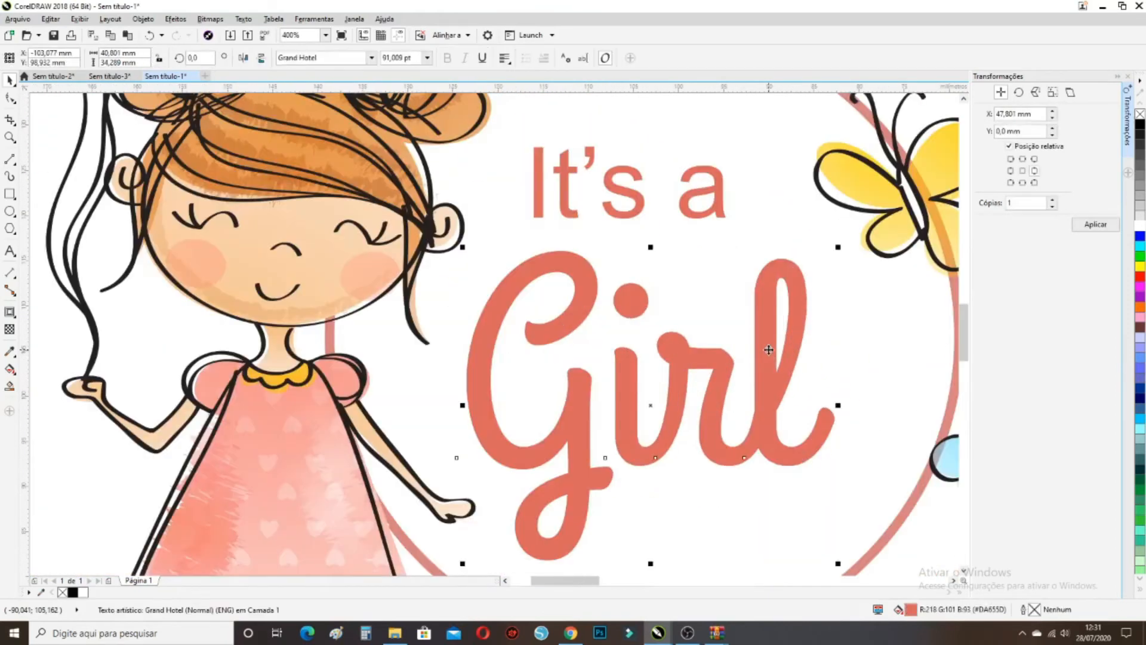
key("Delete")
left_click(613, 197)
key("Delete")
scroll(599, 333, "down", 3)
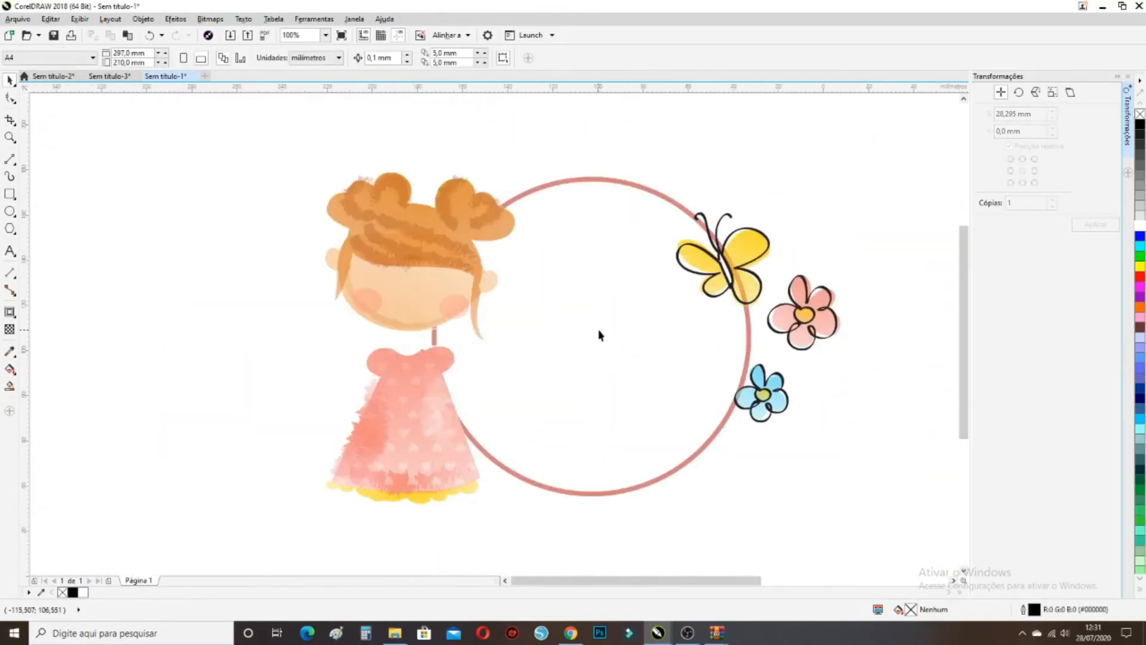
Check selections around the girl clipart and move a stray wavy curve down-left
left_click_drag(679, 431, 484, 216)
left_click_drag(614, 411, 570, 268)
left_click(570, 268)
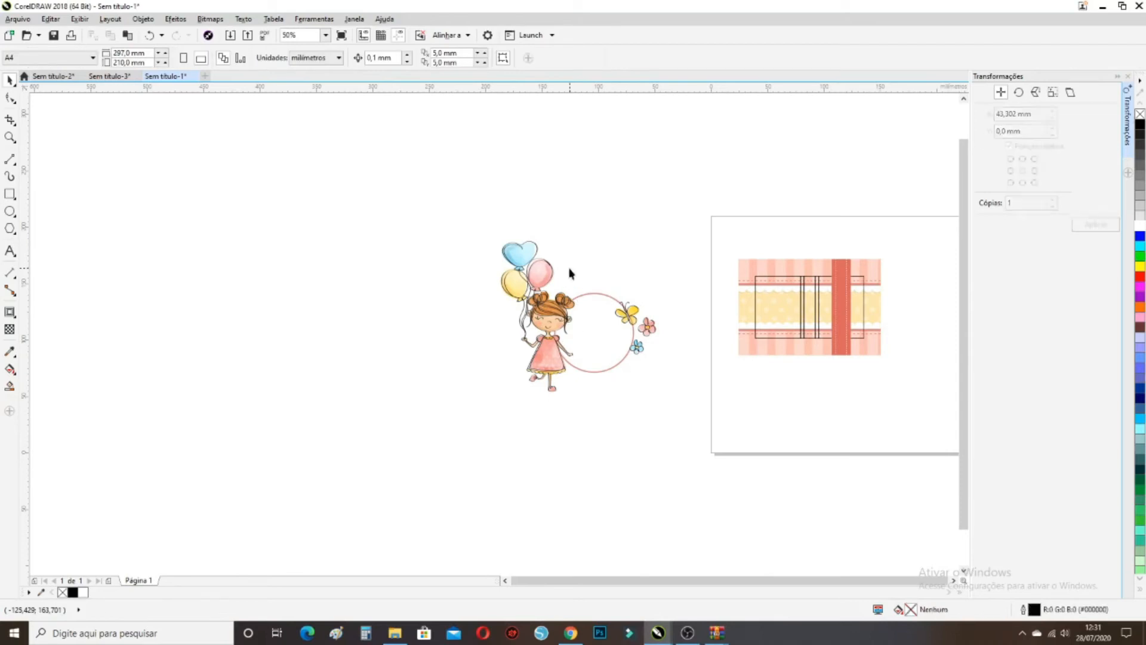
left_click_drag(693, 395, 654, 225)
left_click(652, 271)
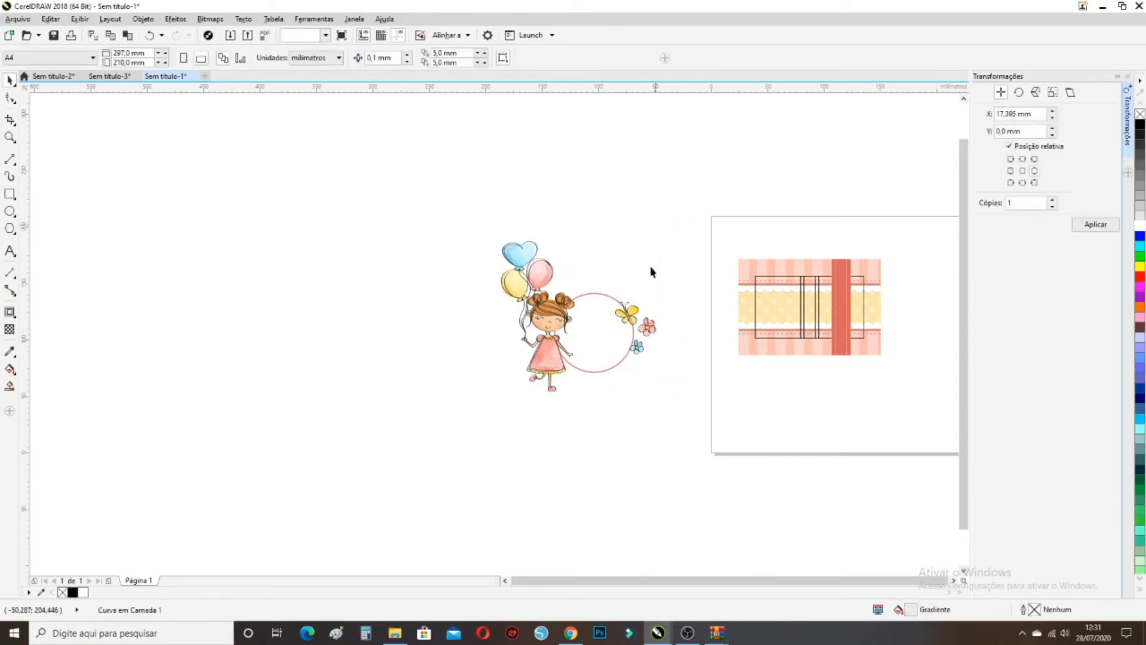
mouse_move(549, 226)
left_mouse_down()
mouse_move(678, 287)
mouse_move(675, 379)
mouse_move(655, 391)
mouse_move(565, 379)
left_mouse_up()
left_click(675, 379)
left_click(661, 393)
Select the entire girl drawing, adjust its position, and group its 1904 objects
left_click_drag(491, 234, 661, 415)
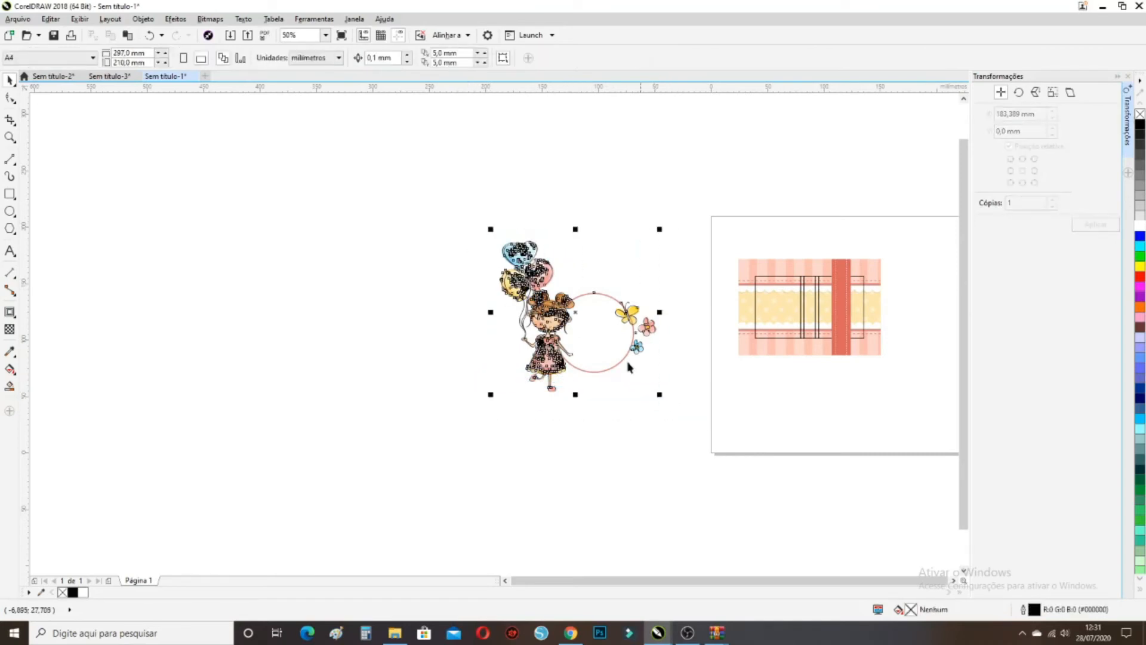
left_click_drag(567, 332, 604, 339)
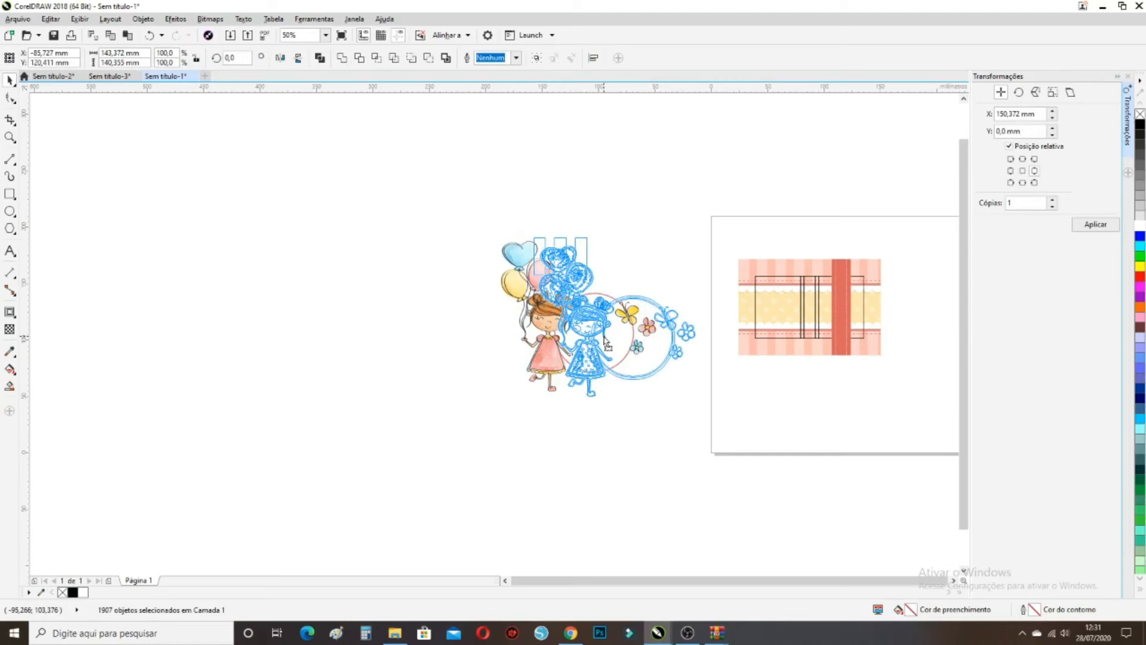
left_click_drag(604, 339, 593, 347)
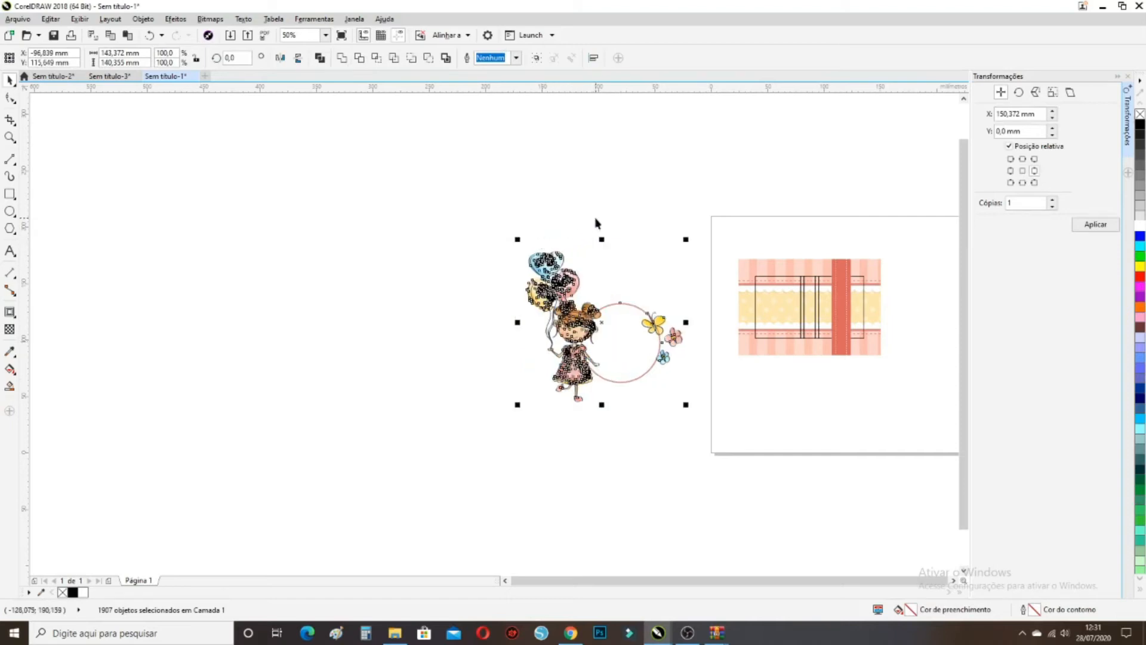
left_click(581, 251)
left_click_drag(572, 245, 708, 414)
left_click_drag(591, 345, 606, 343)
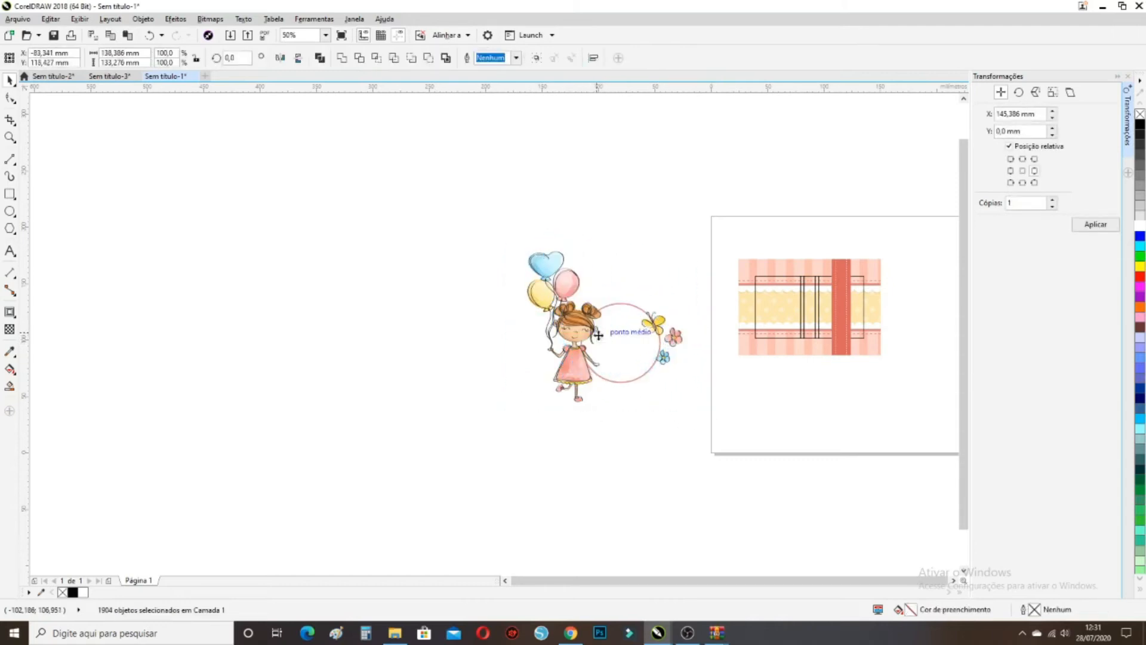
scroll(648, 333, "up", 2)
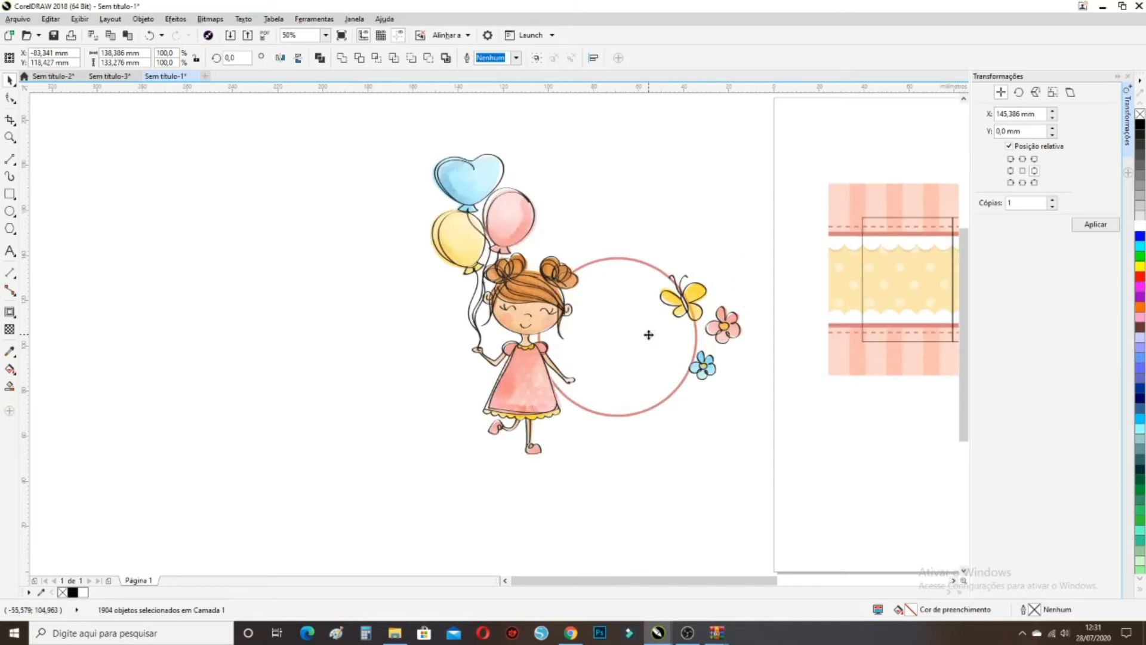
left_click(536, 58)
Scale the girl group to about 57% and bring it in front of the red band
scroll(605, 373, "down", 2)
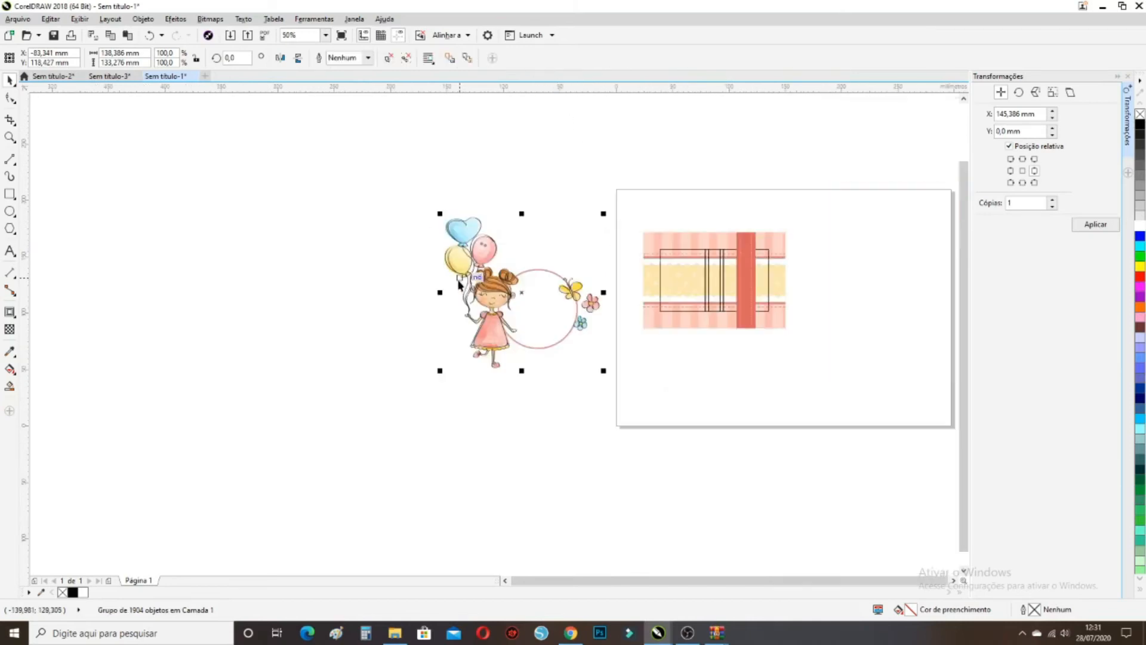
left_click_drag(604, 373, 756, 287)
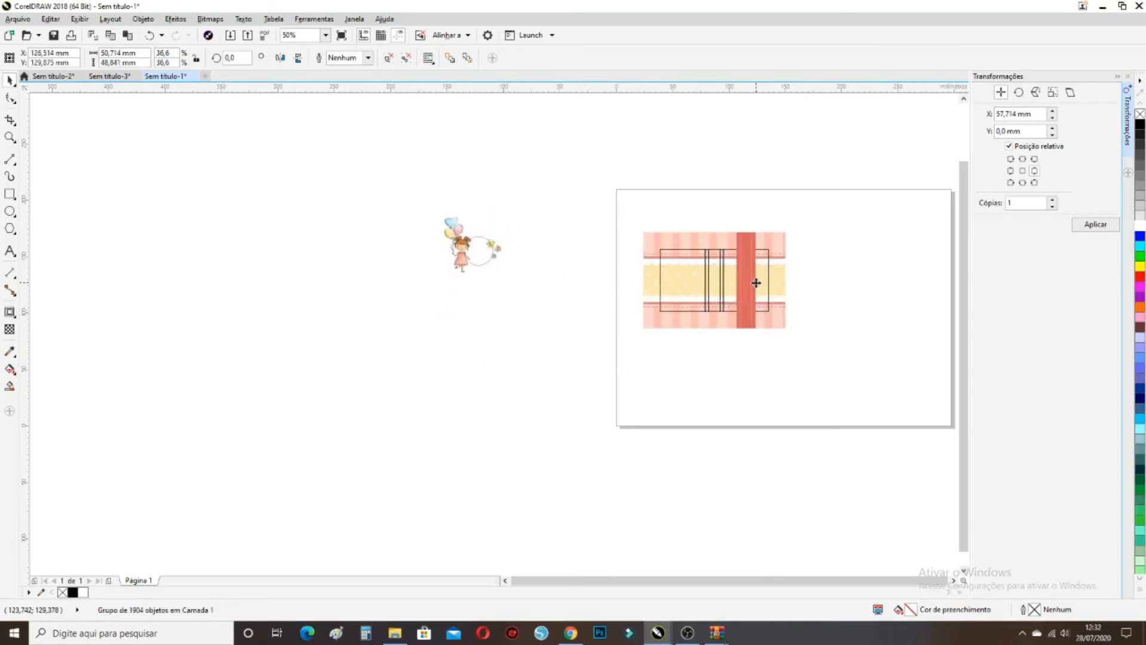
scroll(756, 287, "up", 1)
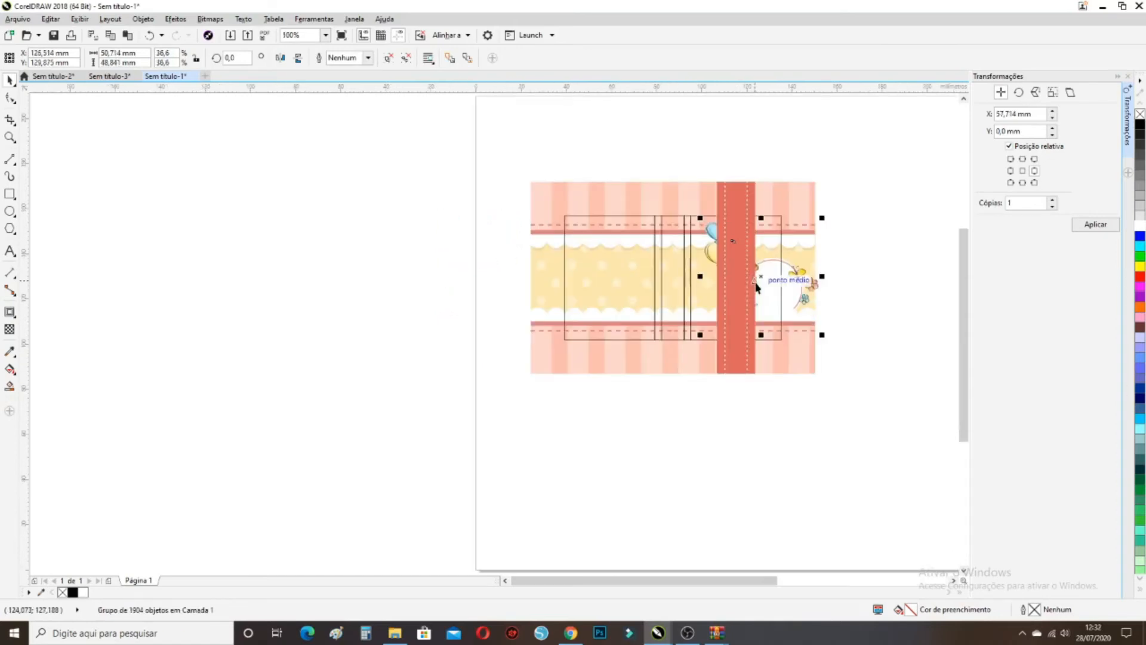
right_click(801, 285)
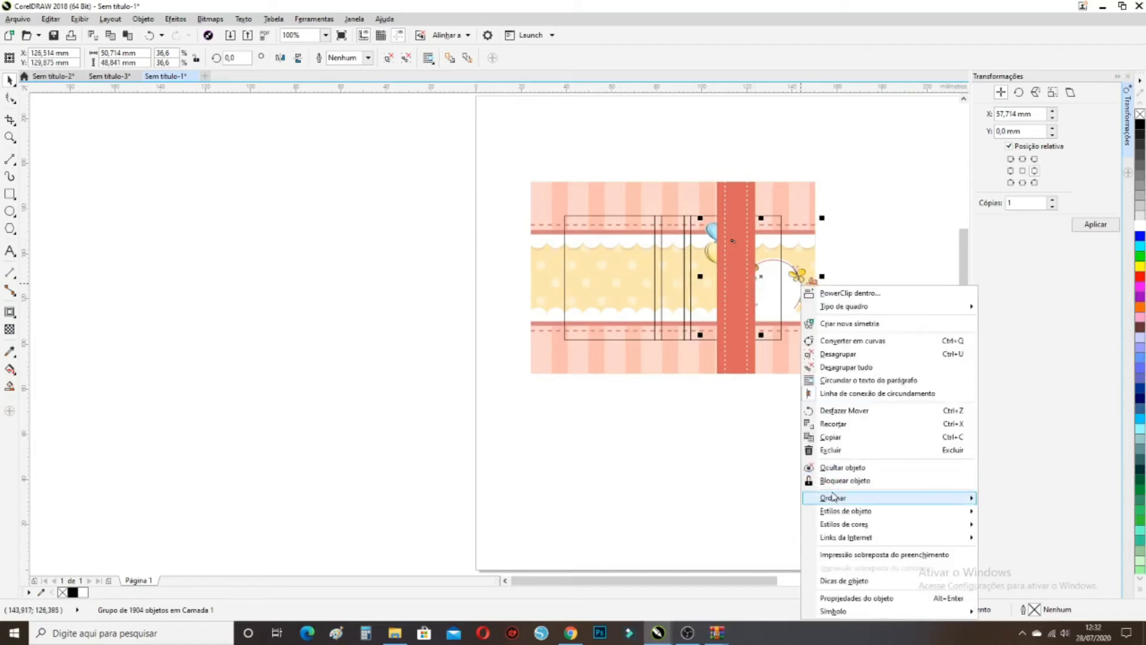
mouse_move(843, 497)
left_click(1027, 495)
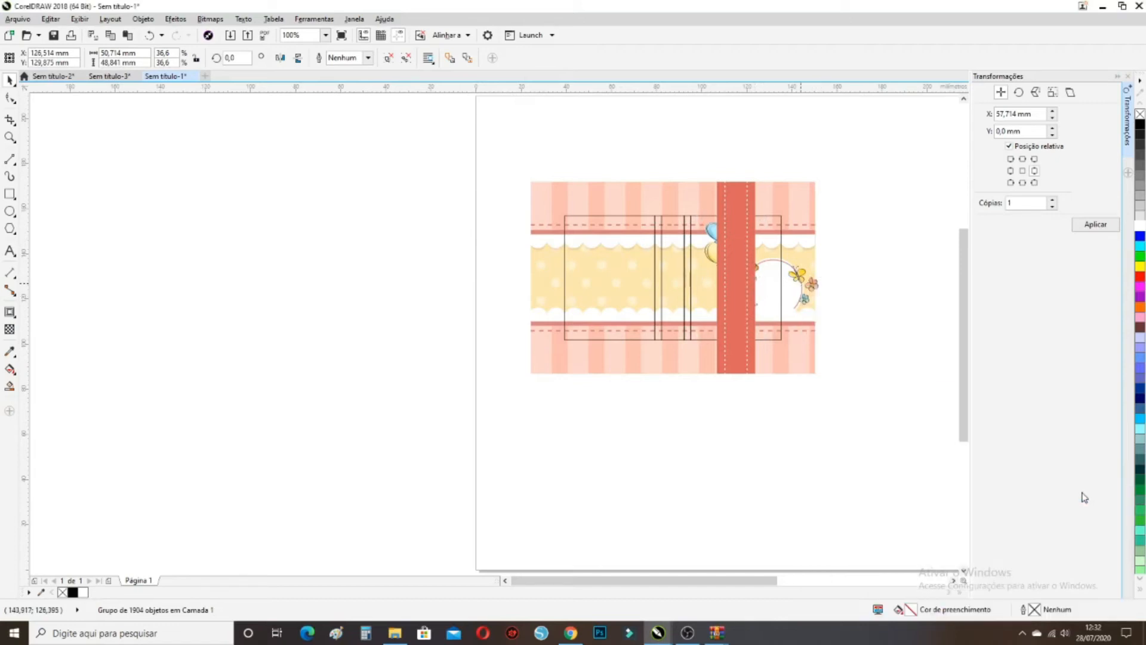
Shrink the girl group to about 67%, then align it right and centre it vertically on the rectangle
scroll(782, 265, "up", 1)
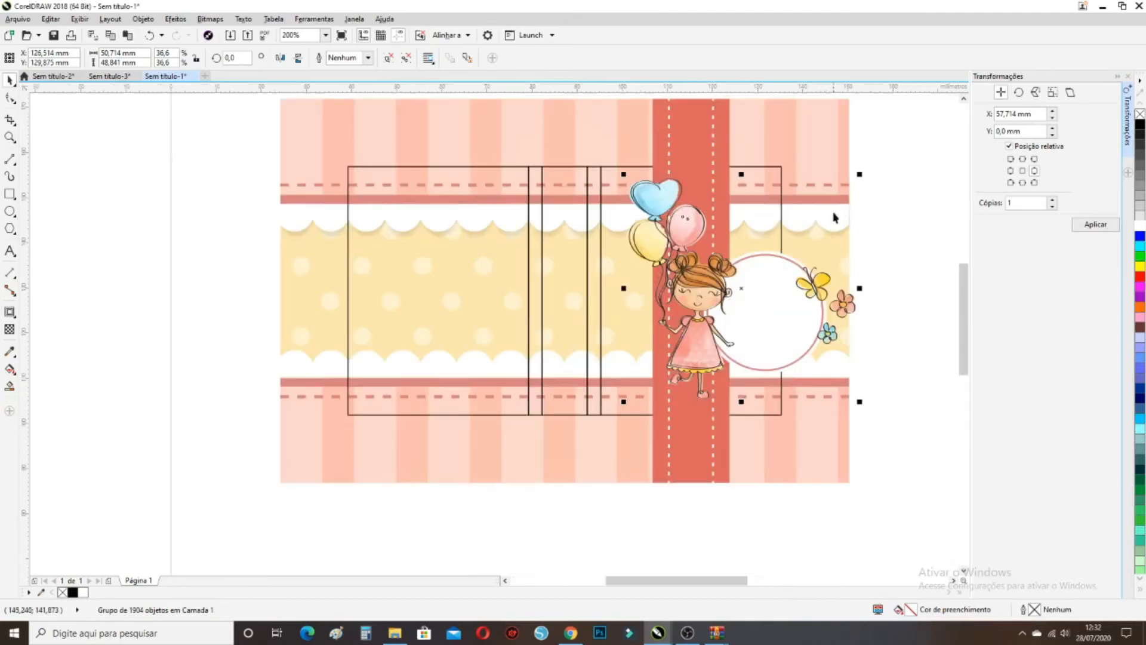
left_click_drag(862, 174, 807, 223)
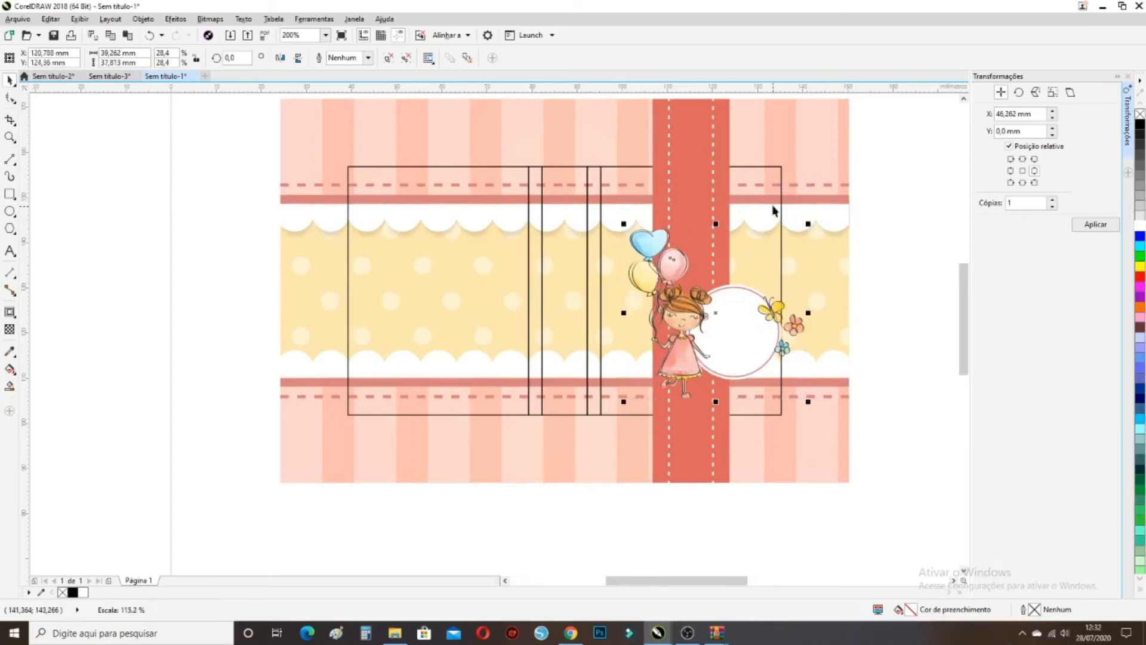
left_click(773, 166, "shift")
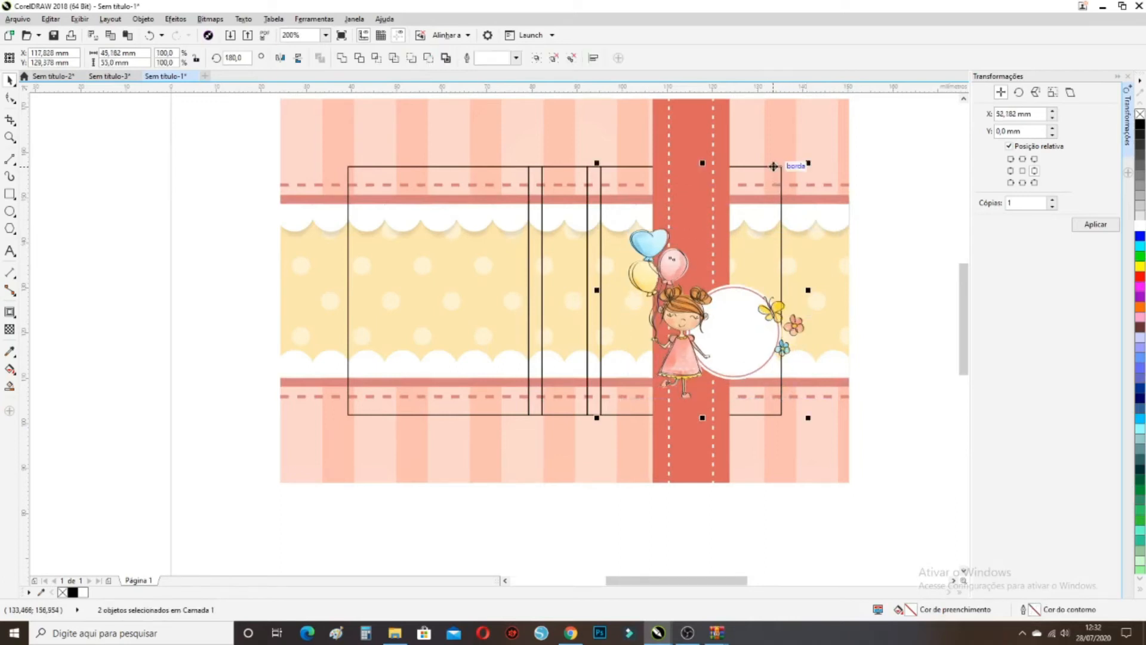
key("r")
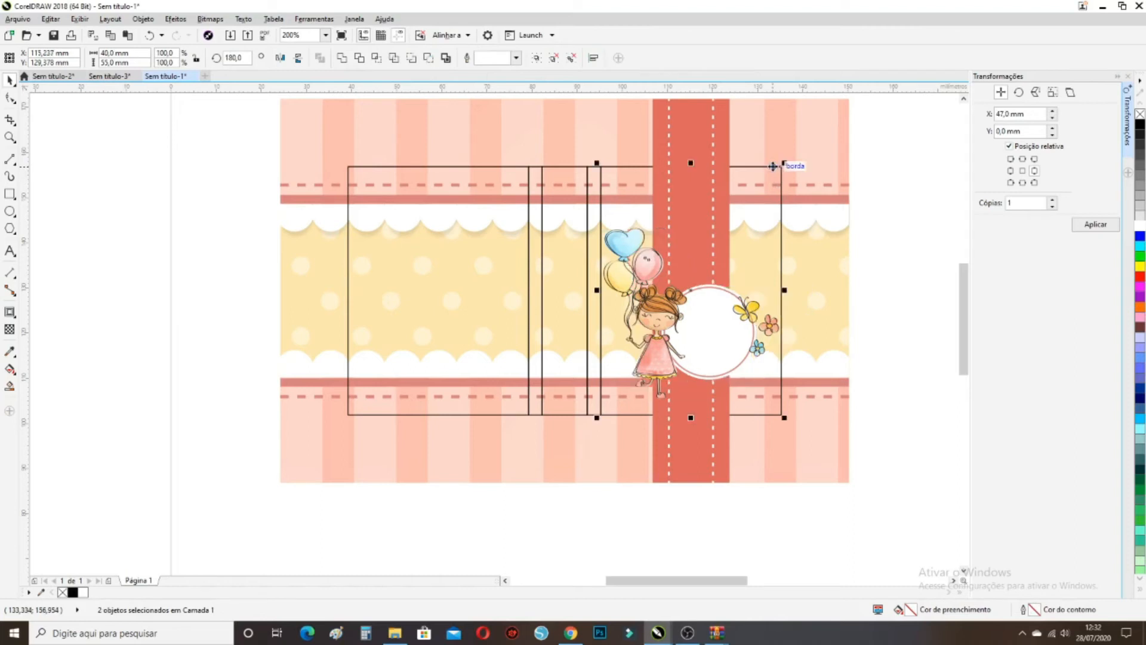
key("e")
left_click(853, 319)
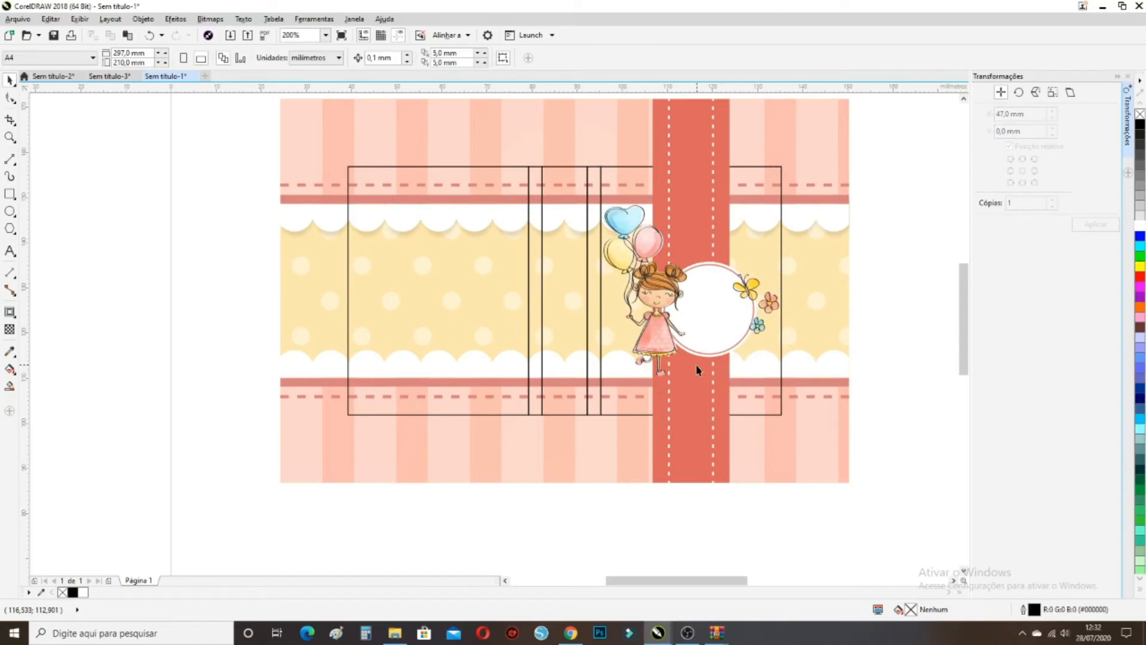
Shrink the girl group slightly, to about 95%
left_click(729, 306)
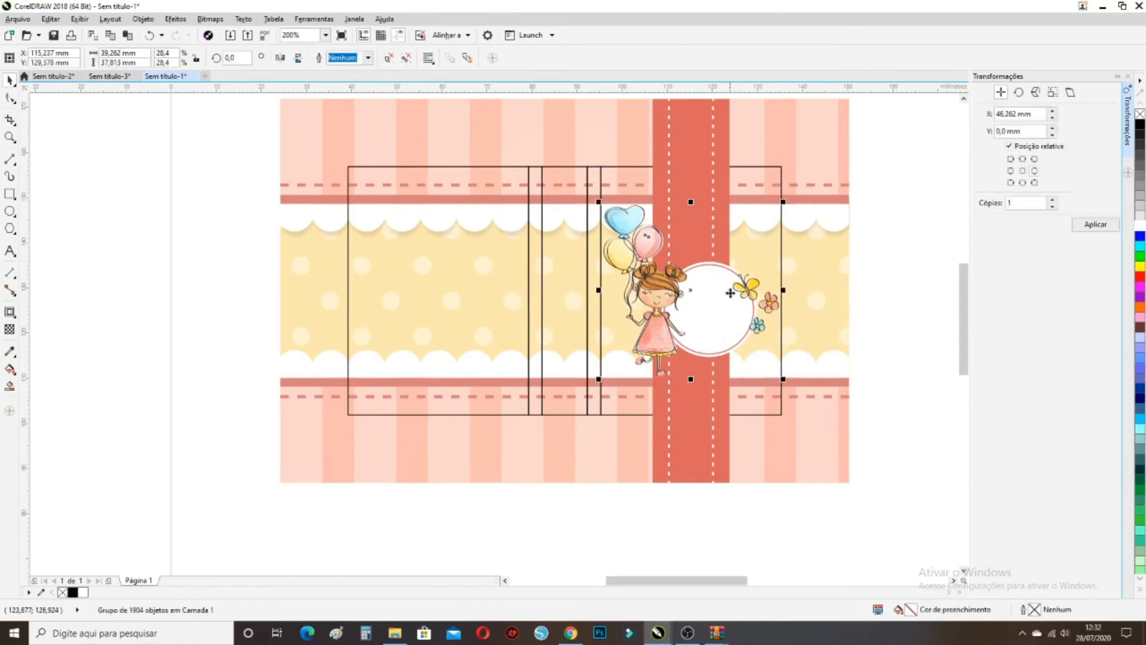
scroll(659, 219, "up", 2)
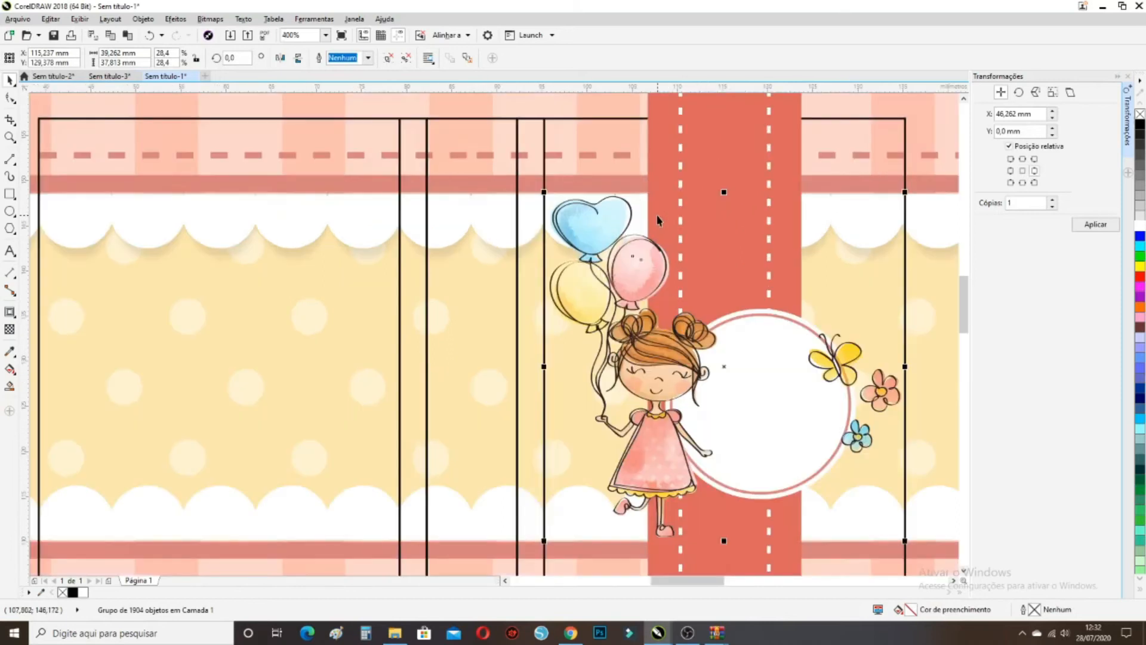
left_click_drag(543, 191, 553, 200)
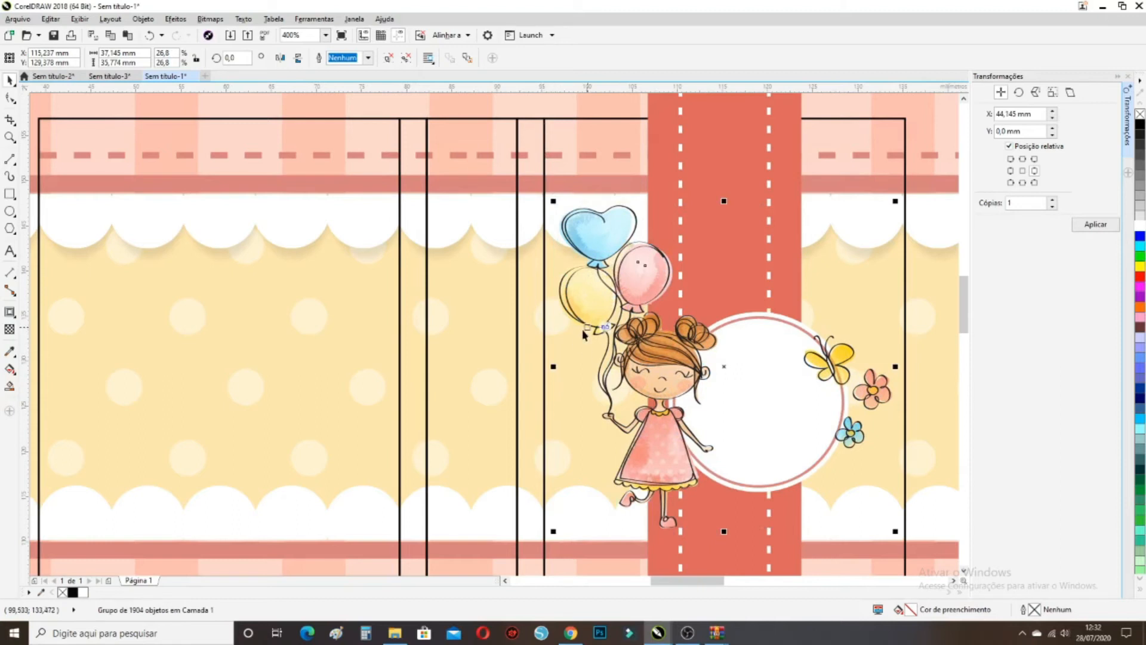
scroll(583, 334, "down", 3)
scroll(683, 430, "up", 3)
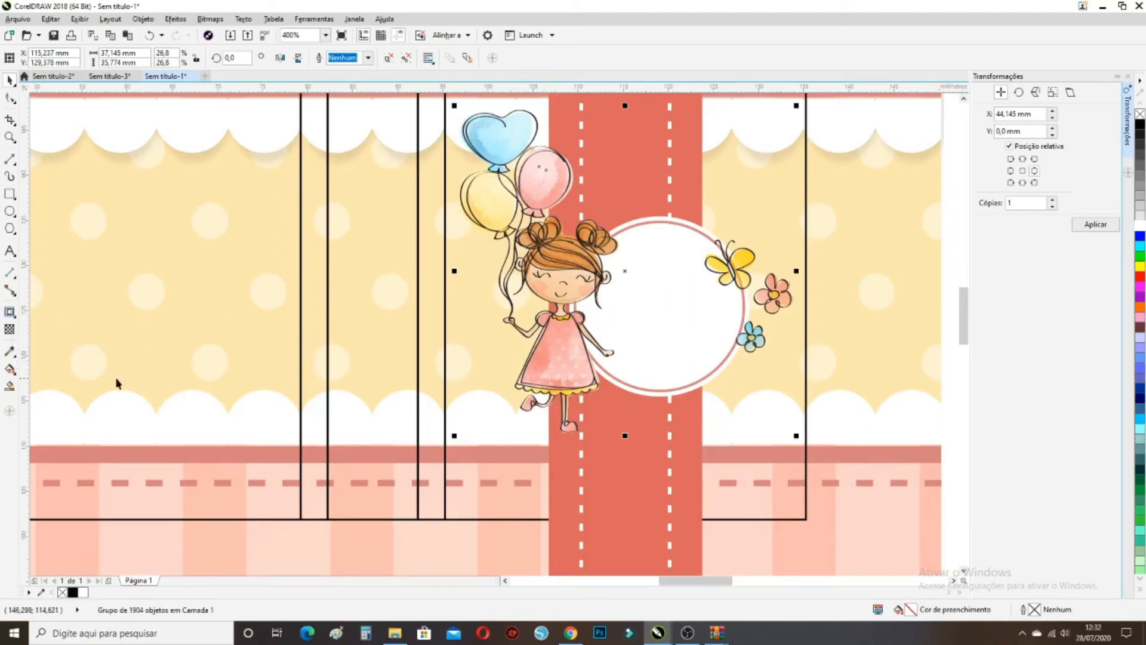
left_click(10, 315)
Cast a drop shadow from the girl clipart with lowered opacity 33 and feathering 4
left_click(51, 310)
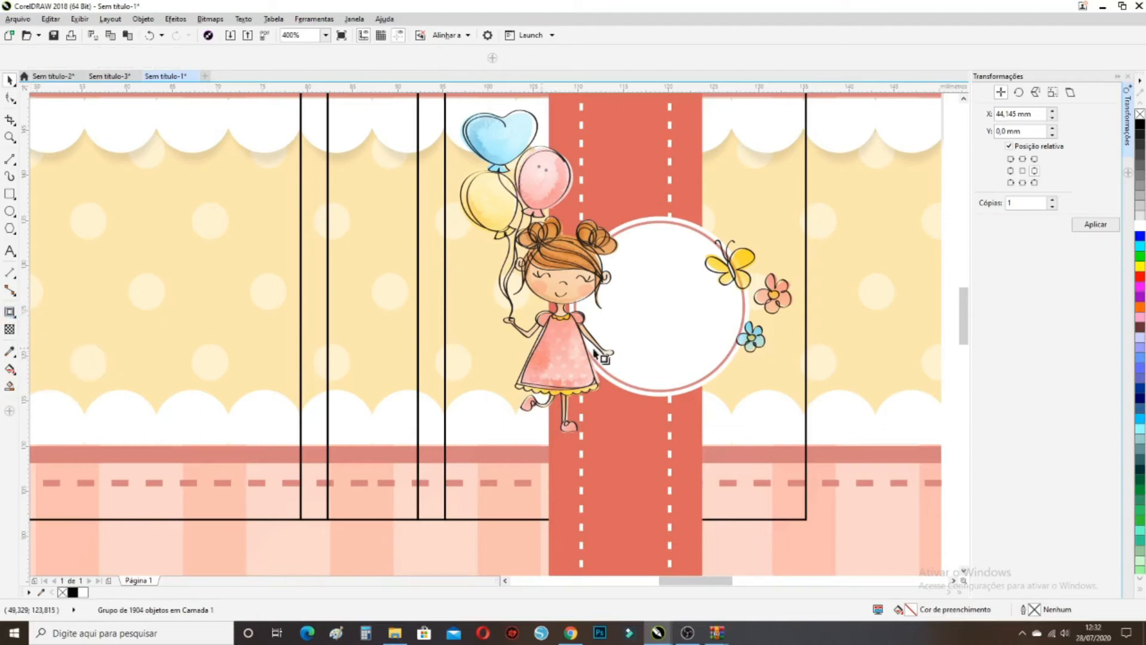
left_click_drag(625, 271, 665, 339)
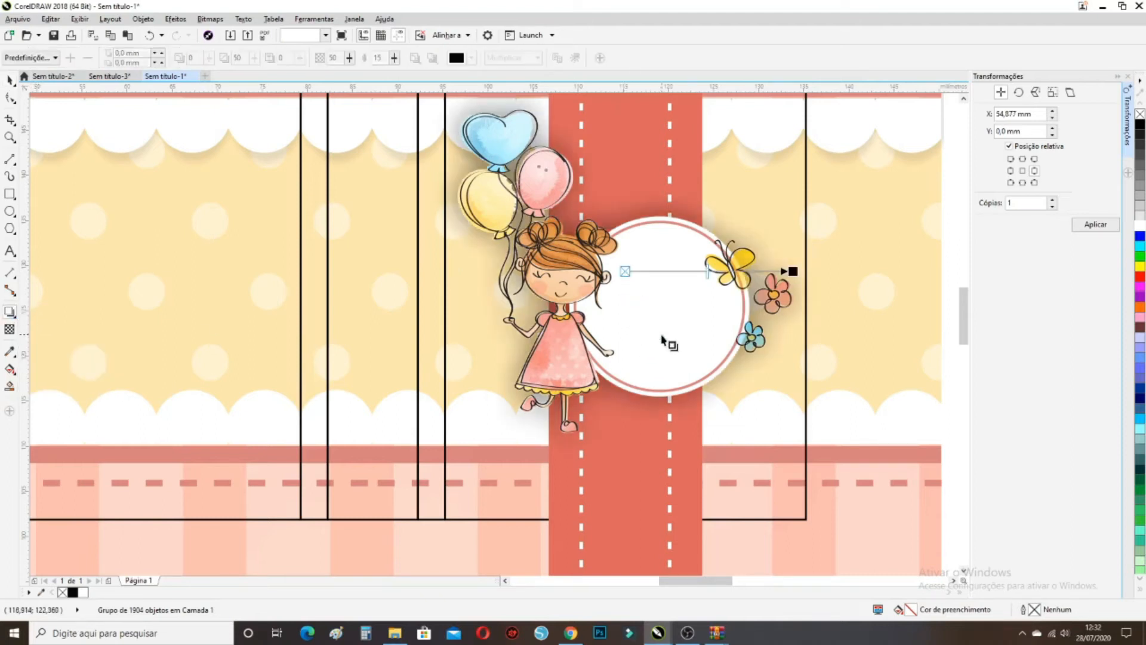
left_click_drag(350, 59, 391, 58)
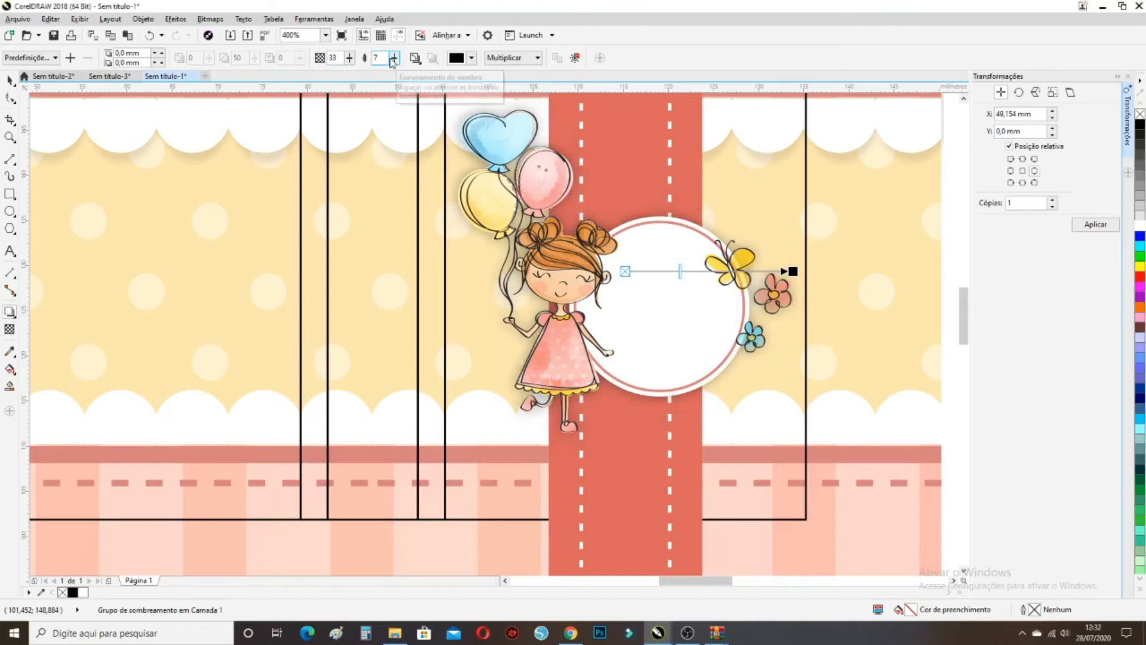
left_click(392, 62)
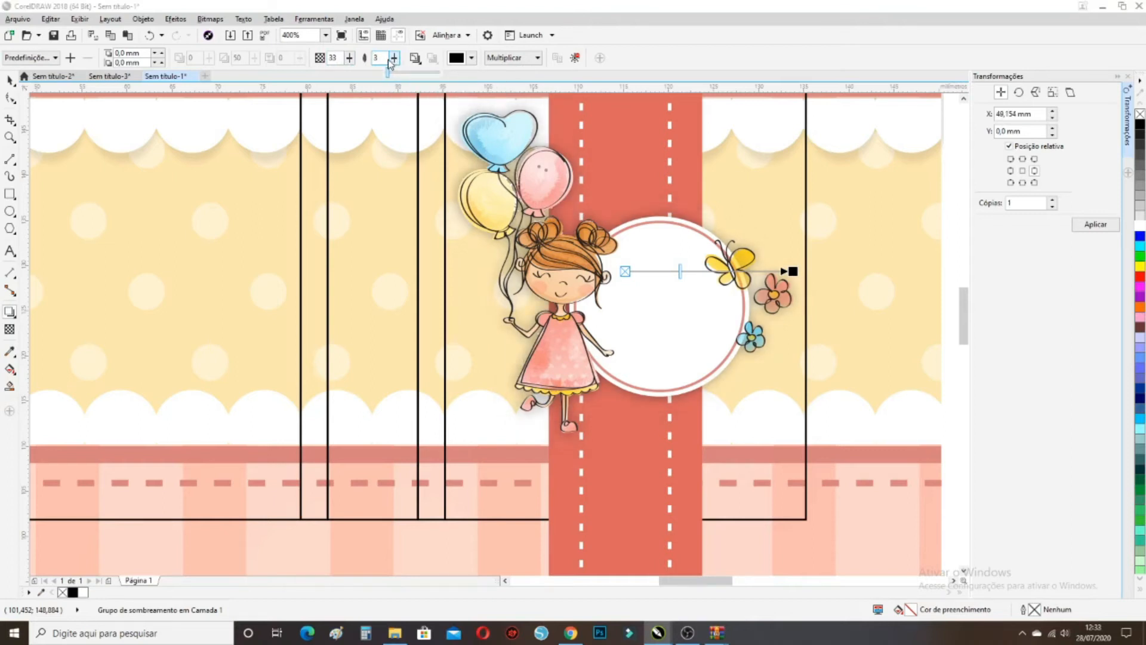
left_click_drag(389, 60, 390, 60)
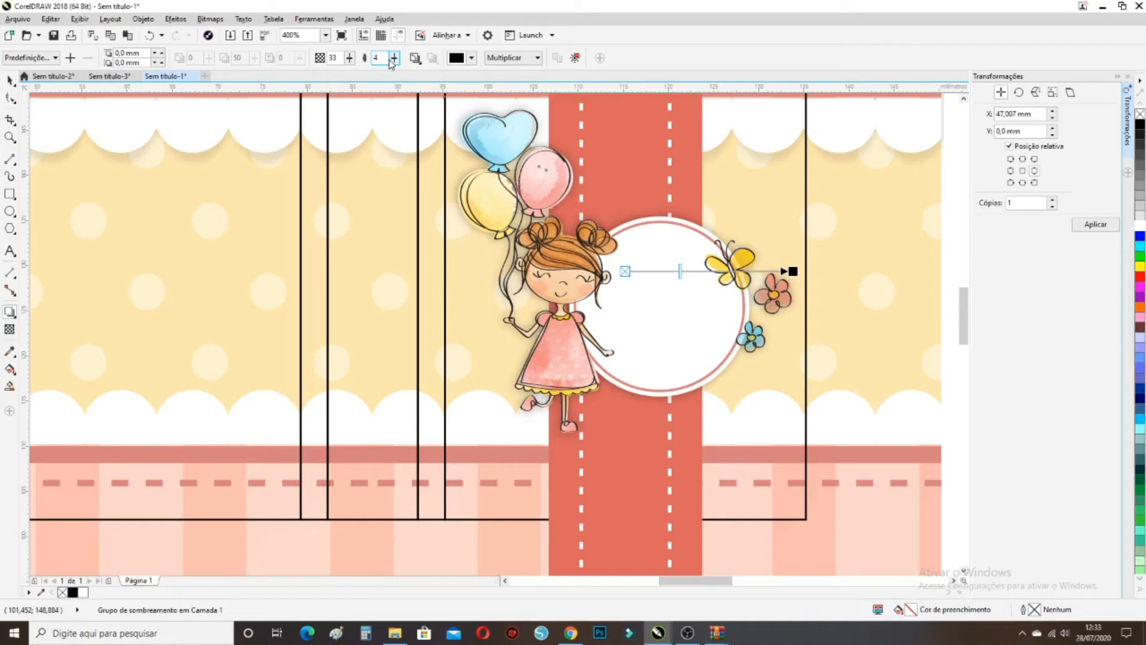
scroll(708, 246, "down", 1)
left_click(10, 79)
left_click(894, 279)
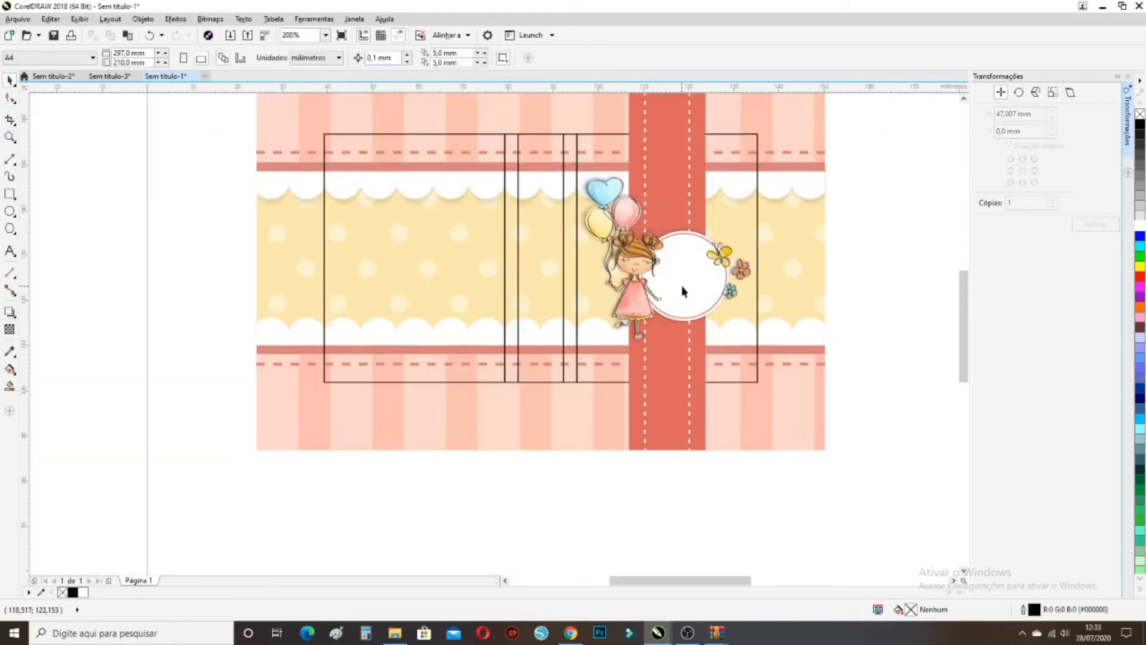
scroll(684, 291, "up", 1)
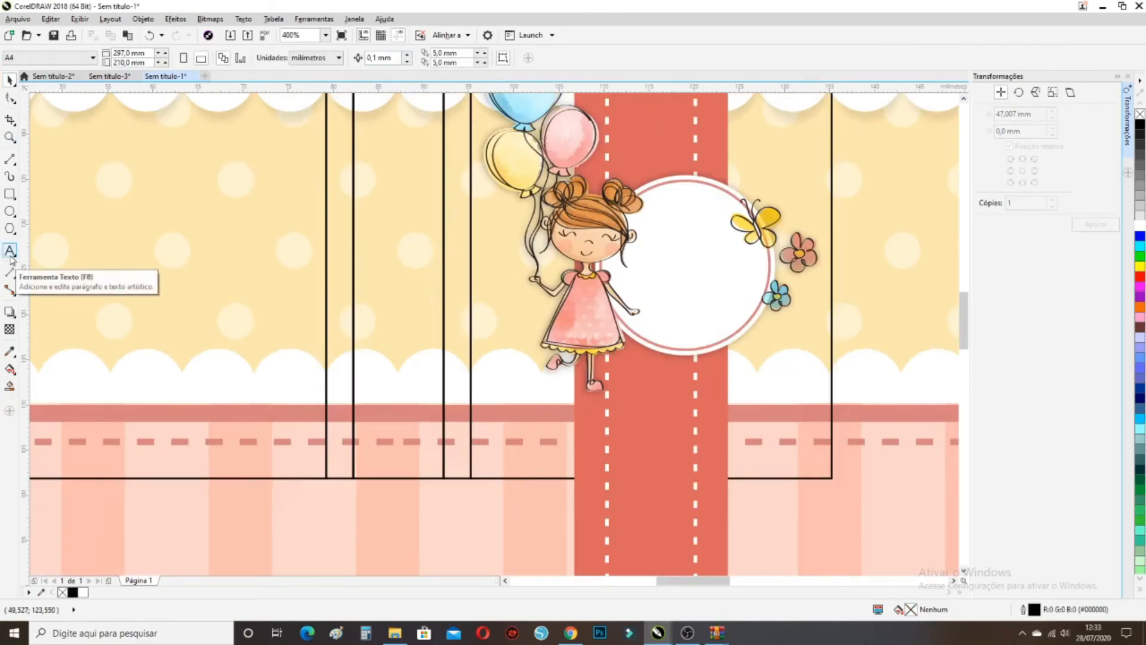
Type 'Seja' and 'Feliz' on two lines on the left yellow panel
left_click(10, 252)
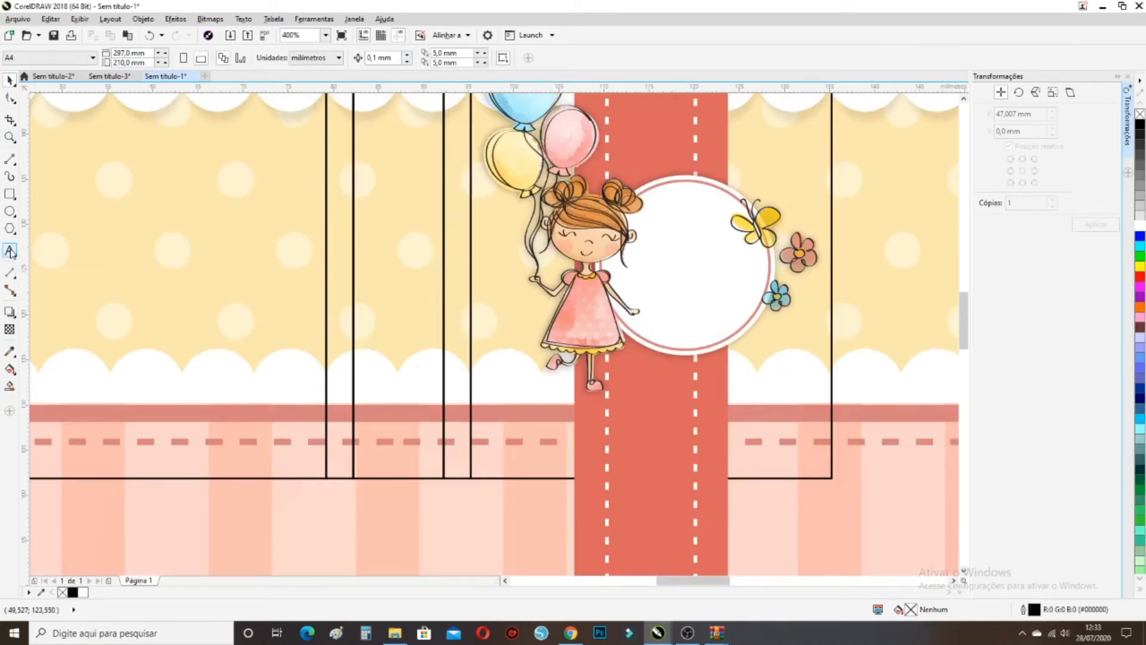
left_click(161, 289)
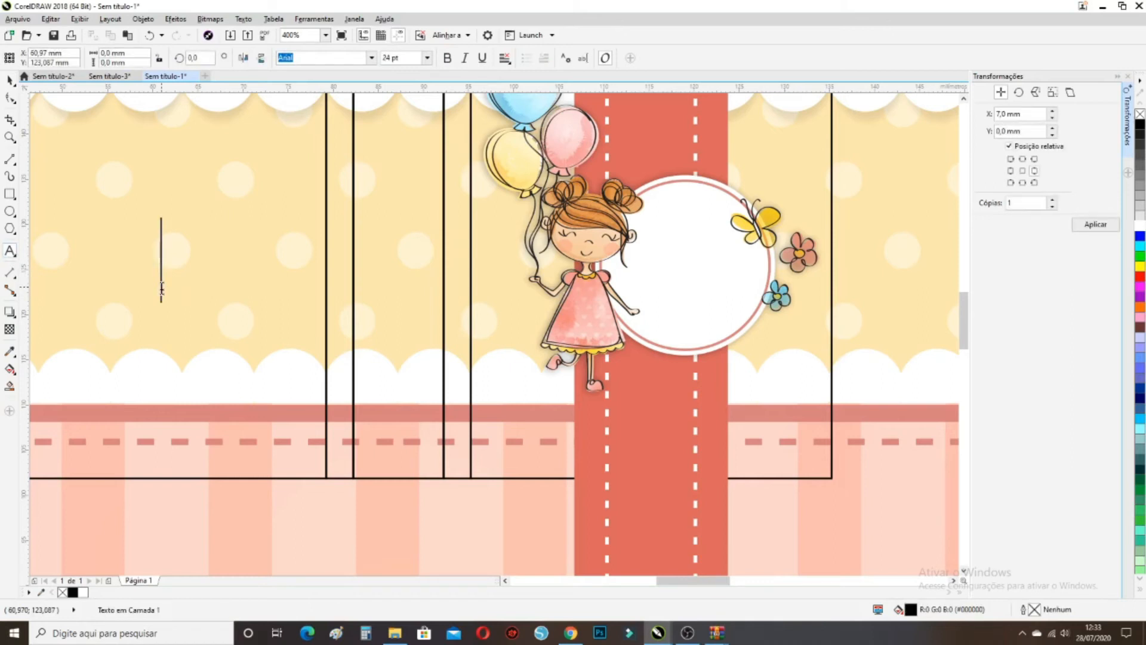
type("Seja")
key("Return")
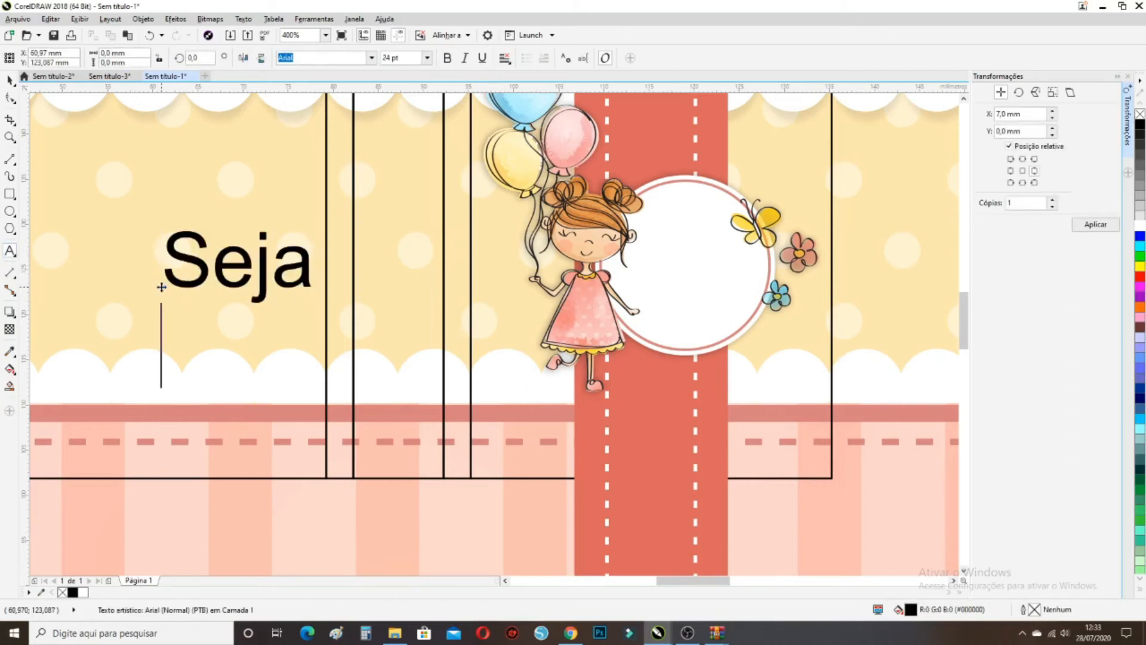
type("Feliz")
key("ctrl+space")
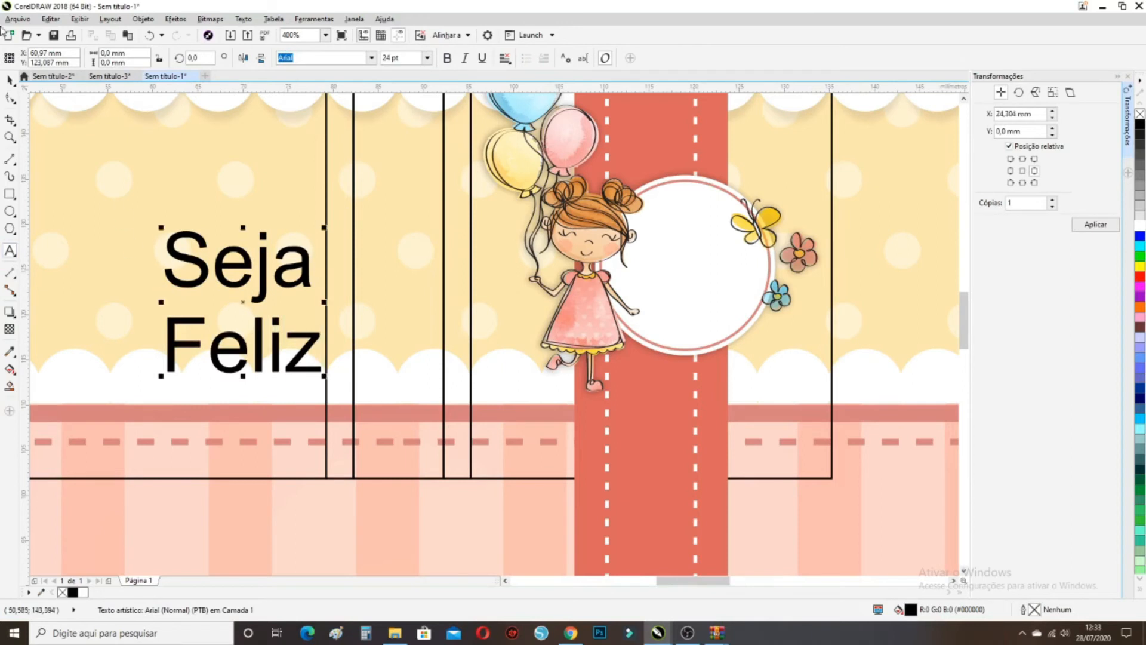
Set the Seja Feliz text in the Belinda script font, after briefly trying Becca & Perry
left_click(11, 82)
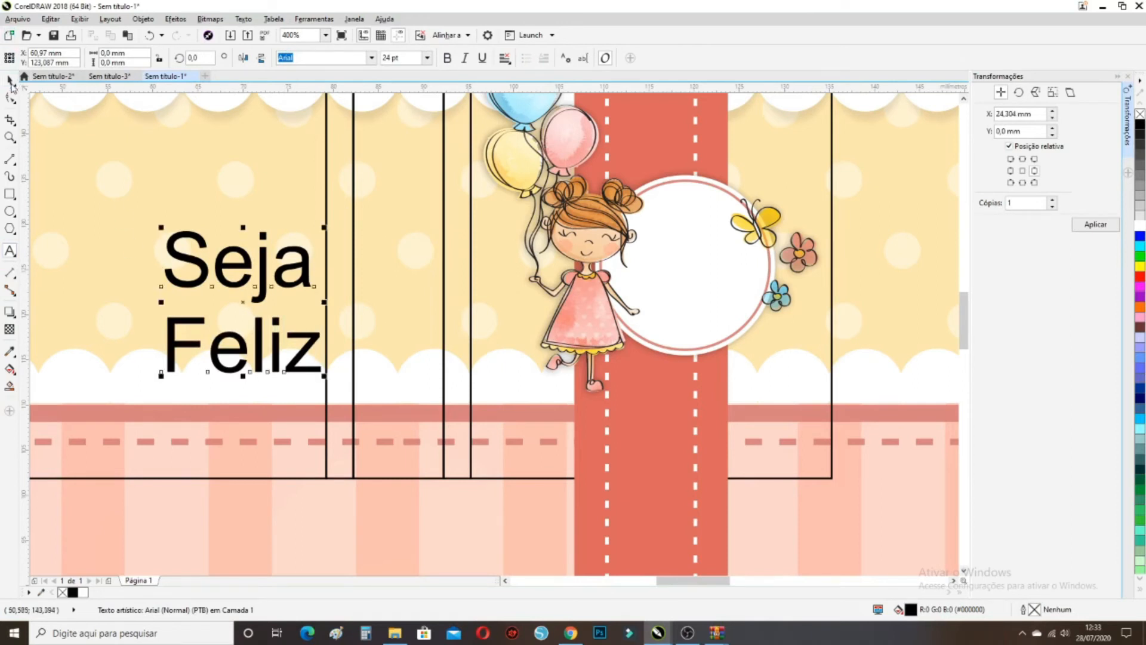
left_click(372, 58)
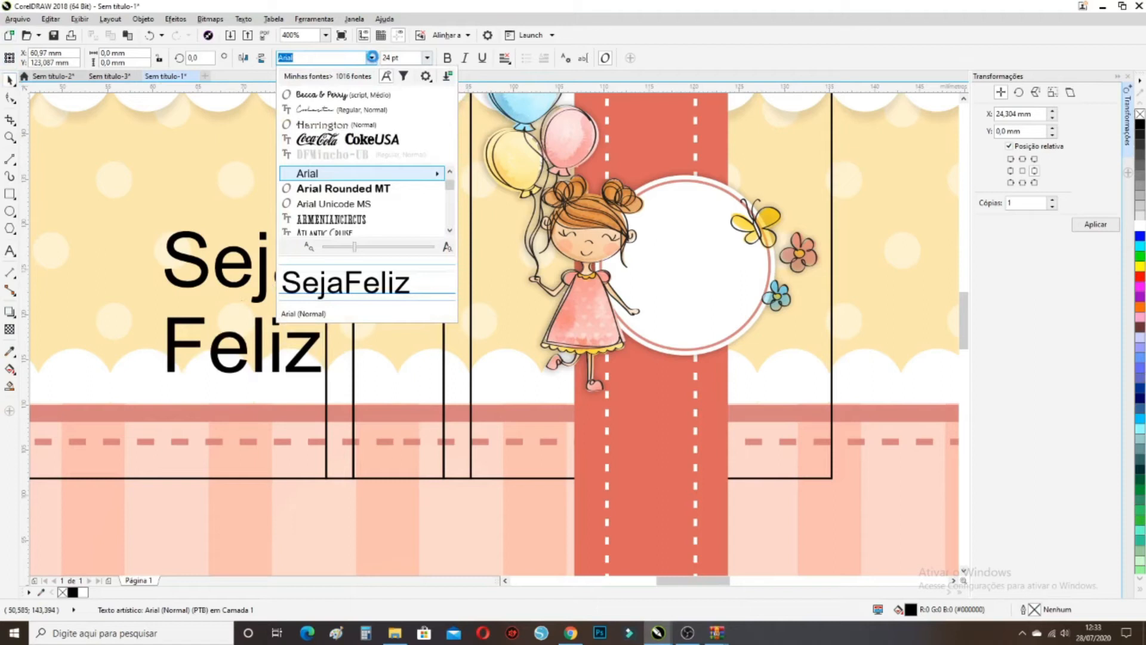
left_click(361, 94)
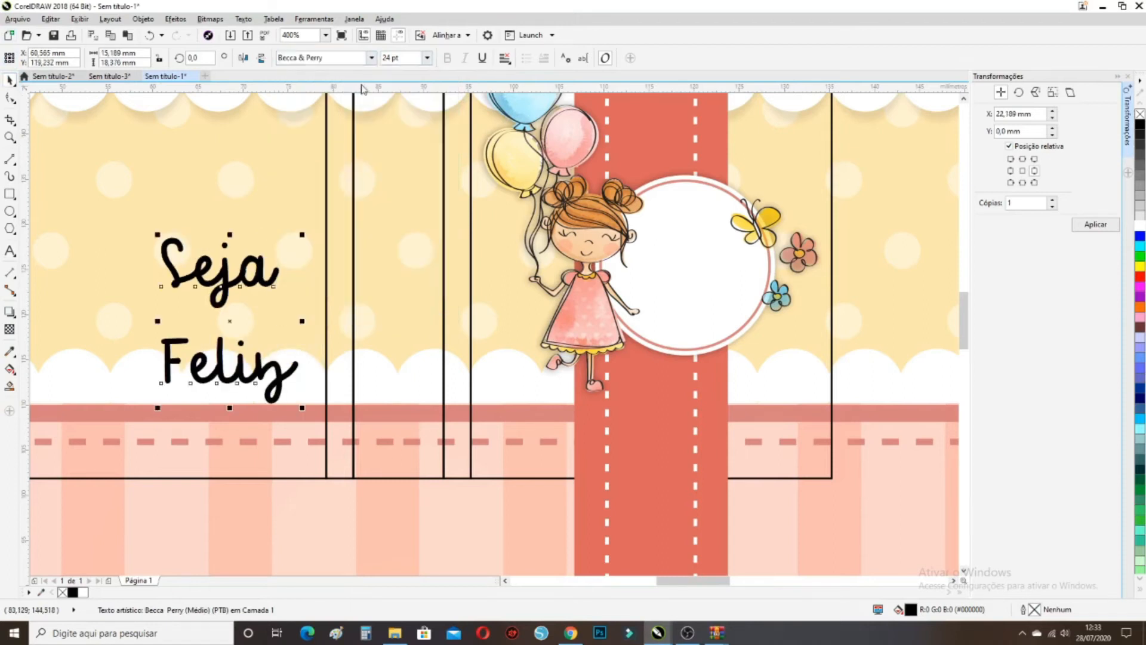
left_click(372, 58)
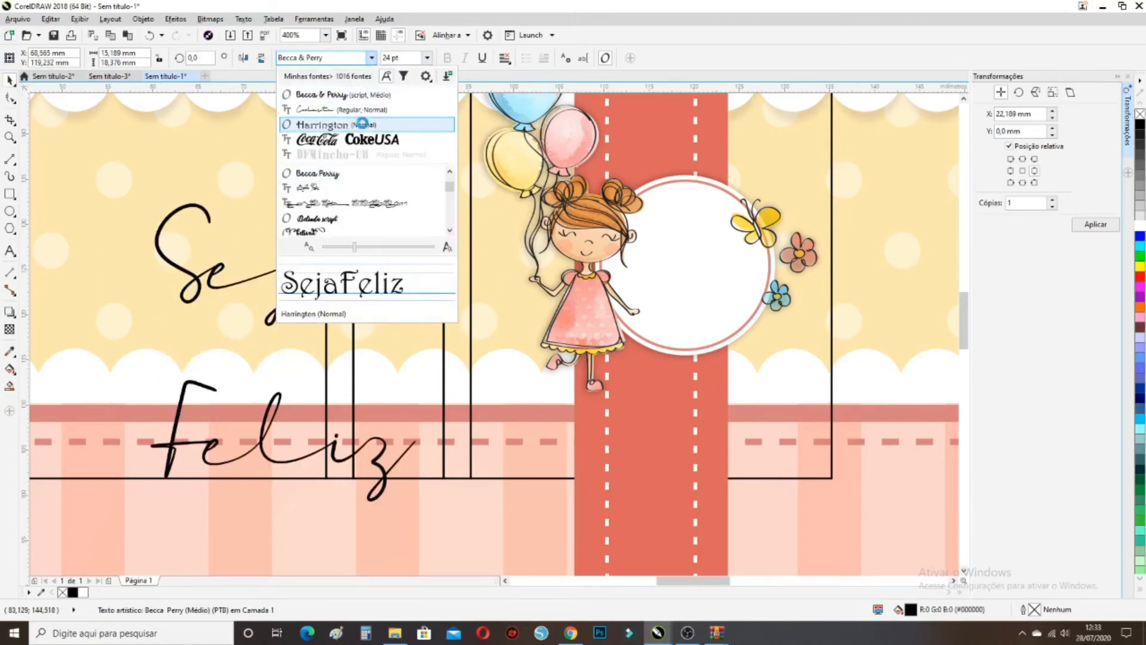
scroll(351, 181, "down", 1)
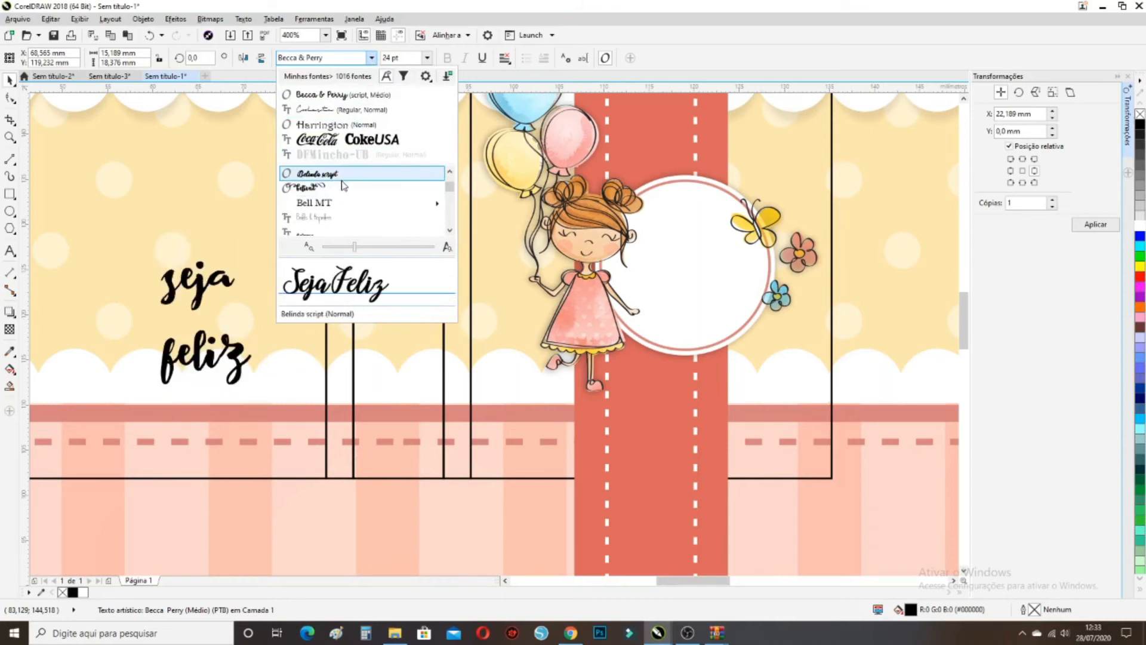
left_click(294, 227)
double_click(254, 269)
left_click_drag(274, 275, 177, 275)
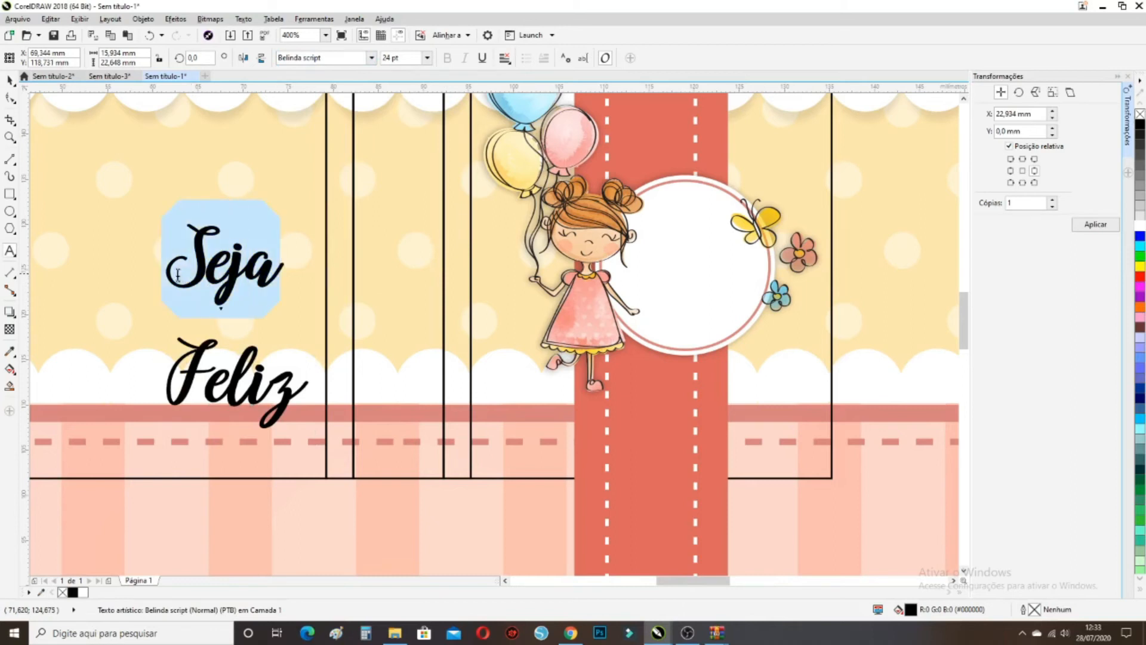
Set the word Feliz in The Billow script font
left_click(371, 58)
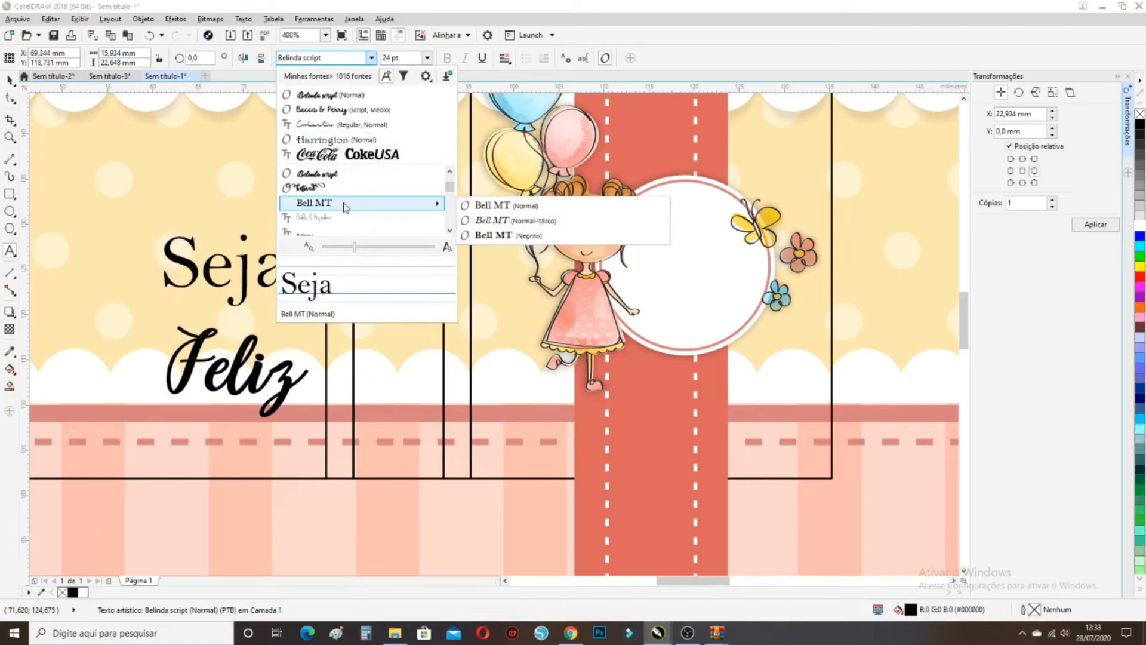
scroll(345, 207, "down", 2)
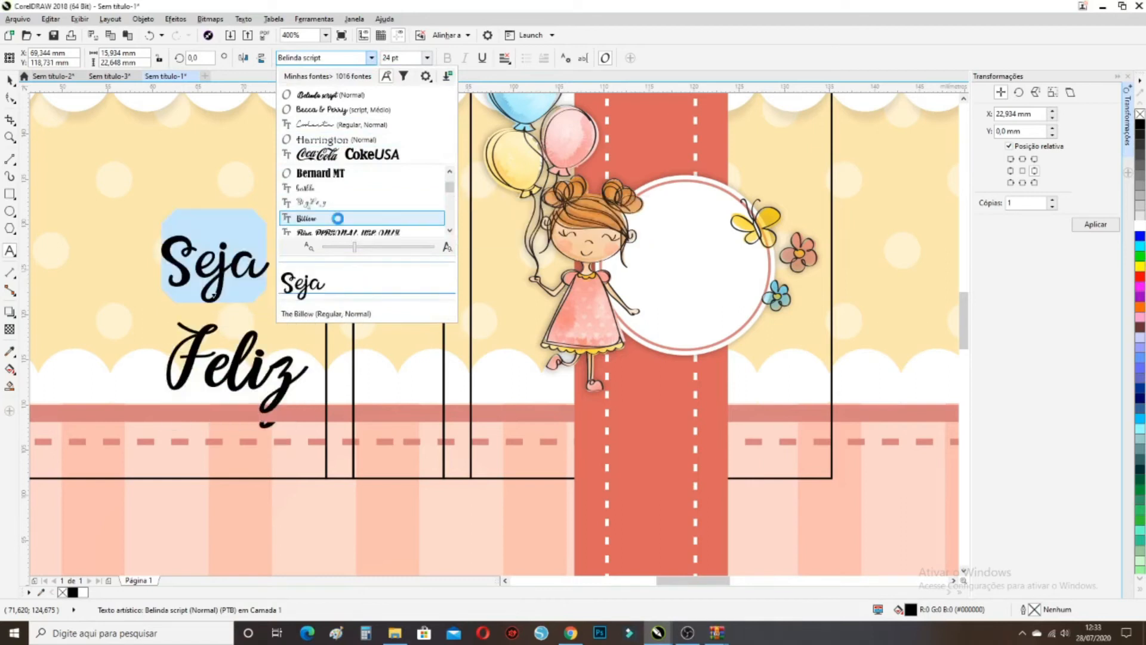
left_click(340, 224)
double_click(249, 360)
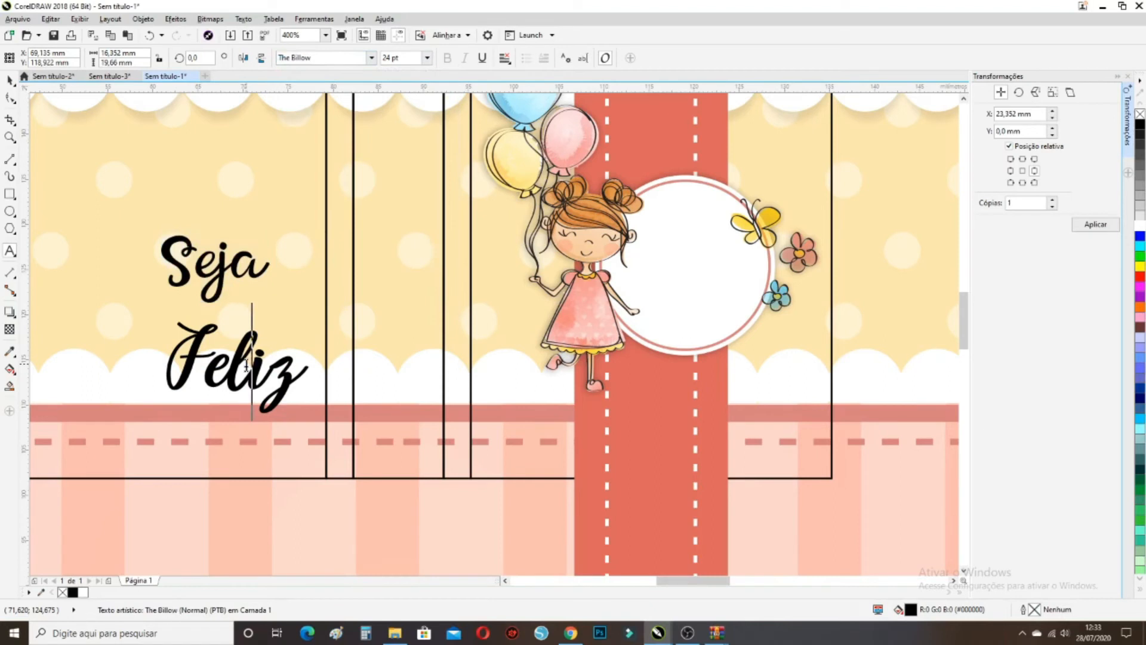
left_click(372, 57)
left_click(342, 95)
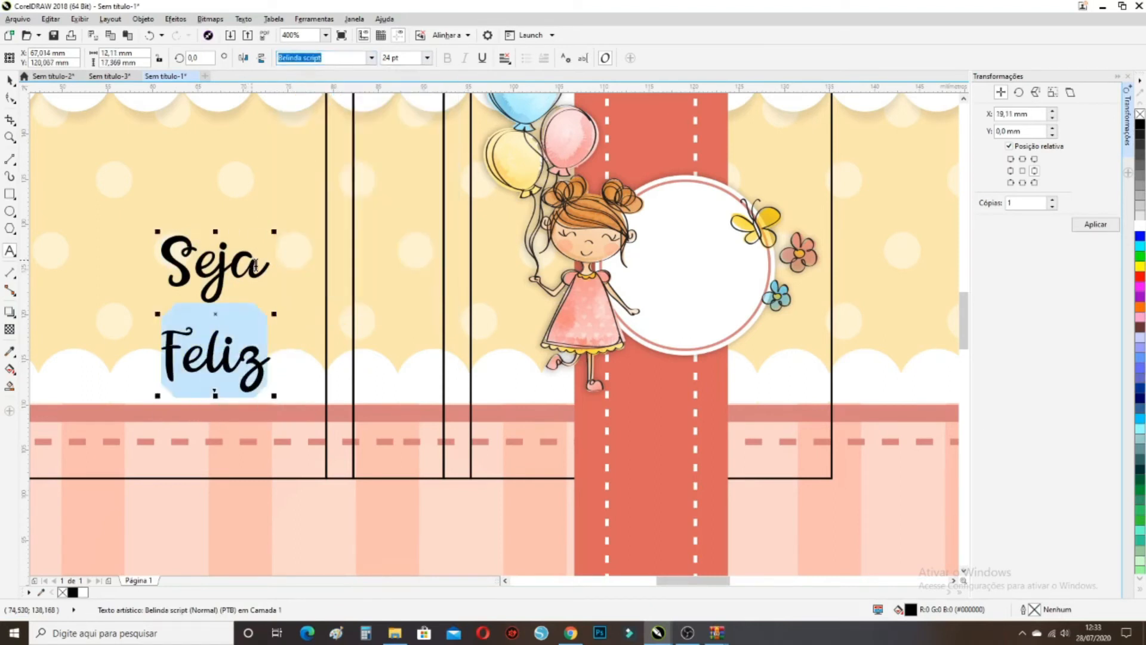
Set the word Seja in the thin Caviar Dreams font
left_click_drag(269, 263, 160, 269)
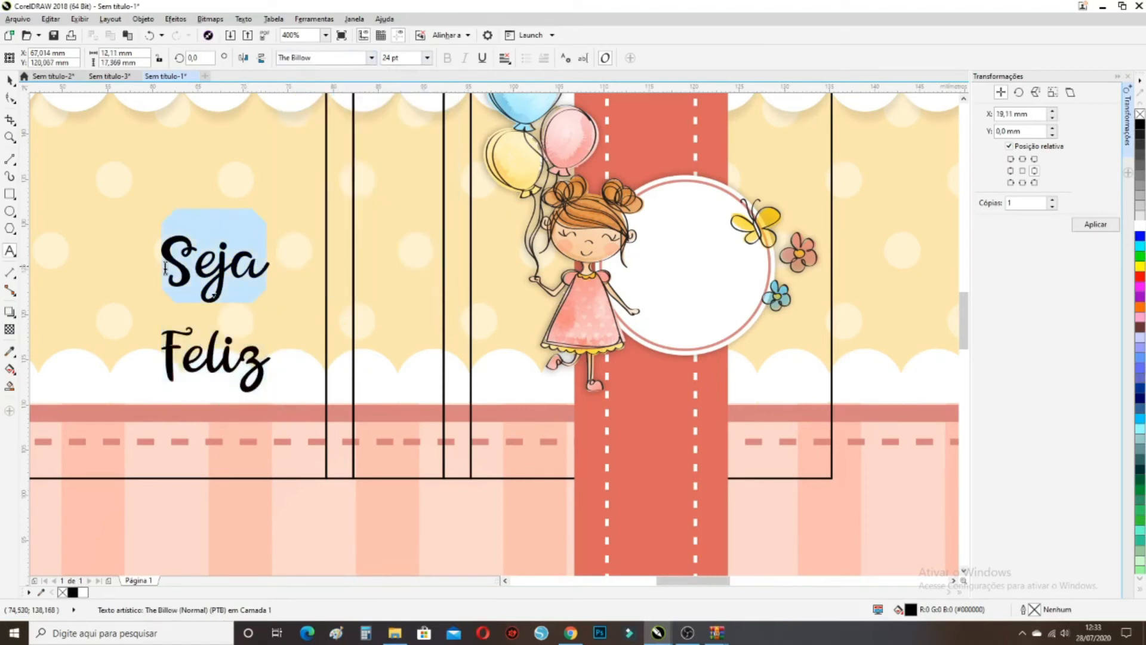
left_click(371, 57)
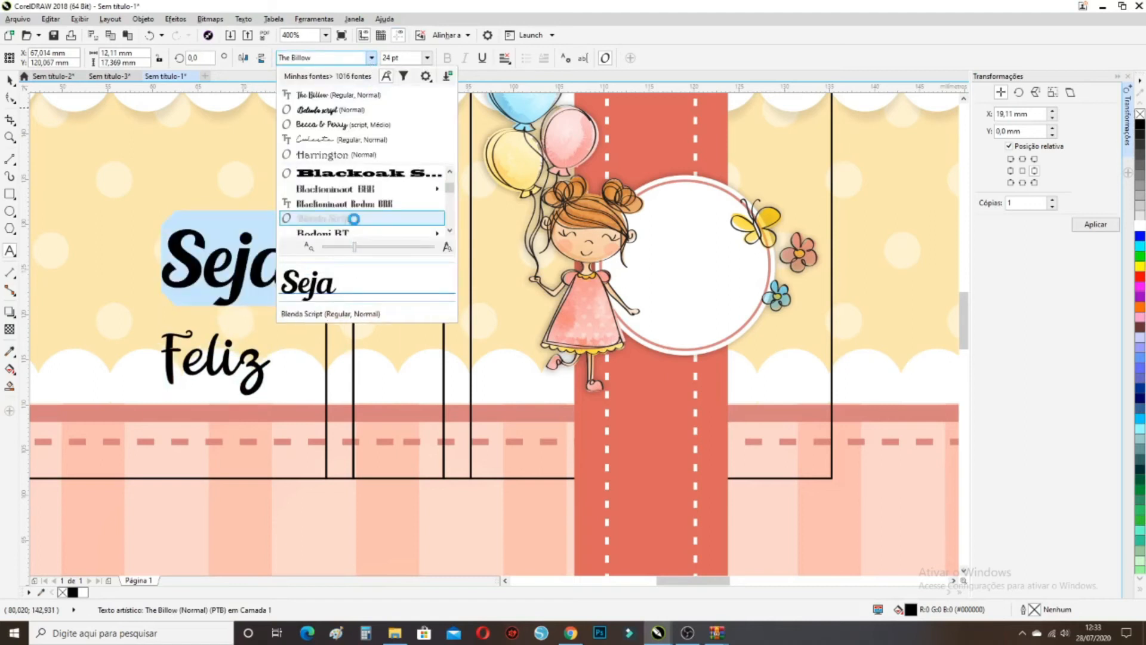
scroll(352, 221, "down", 4)
scroll(348, 206, "down", 2)
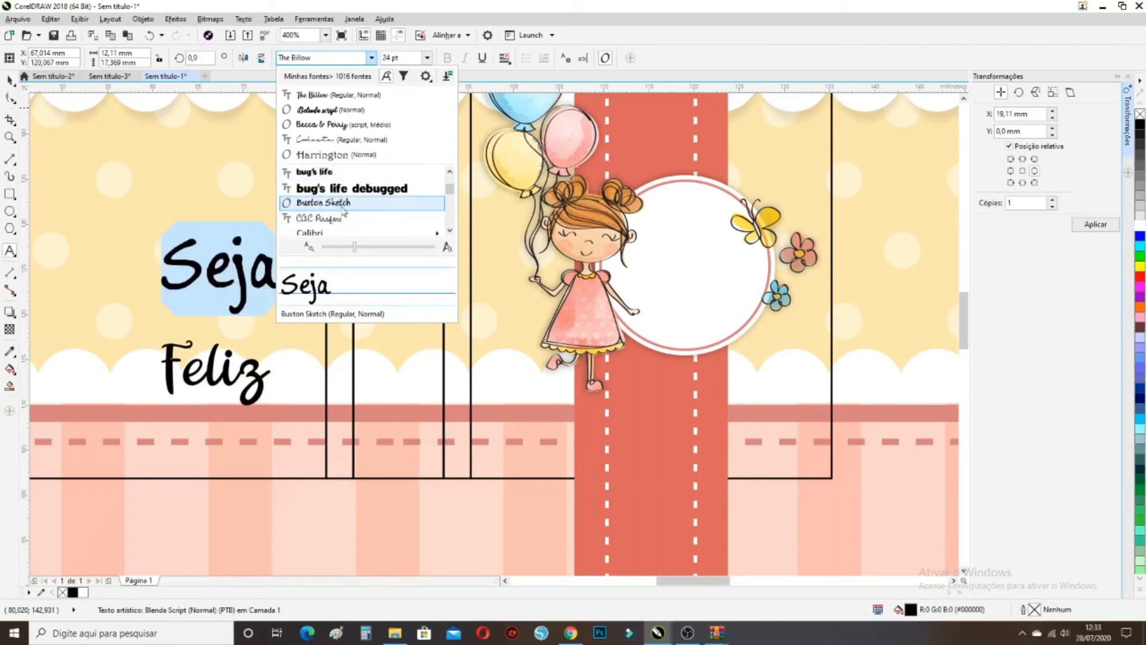
scroll(344, 210, "down", 1)
mouse_move(331, 192)
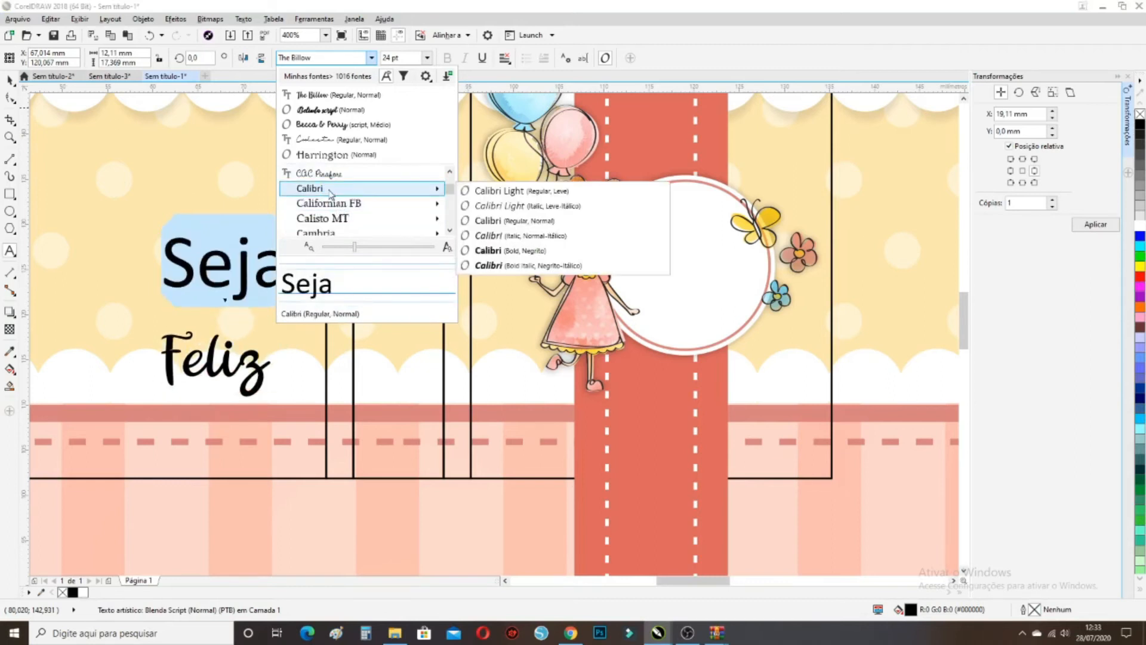
scroll(330, 192, "down", 3)
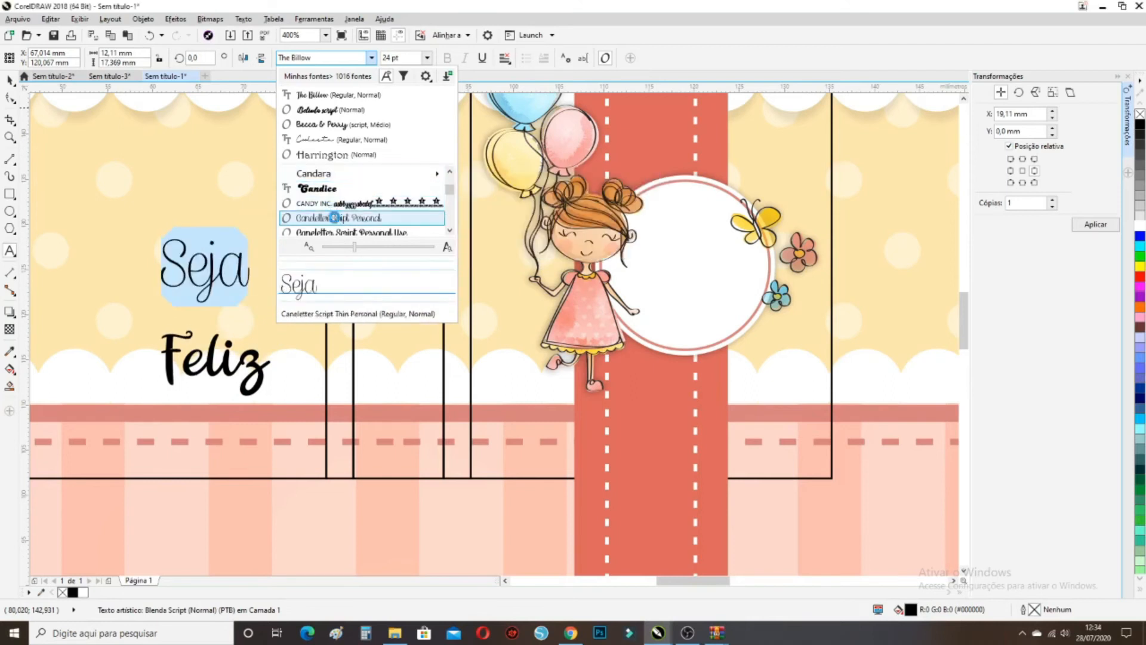
scroll(334, 218, "down", 1)
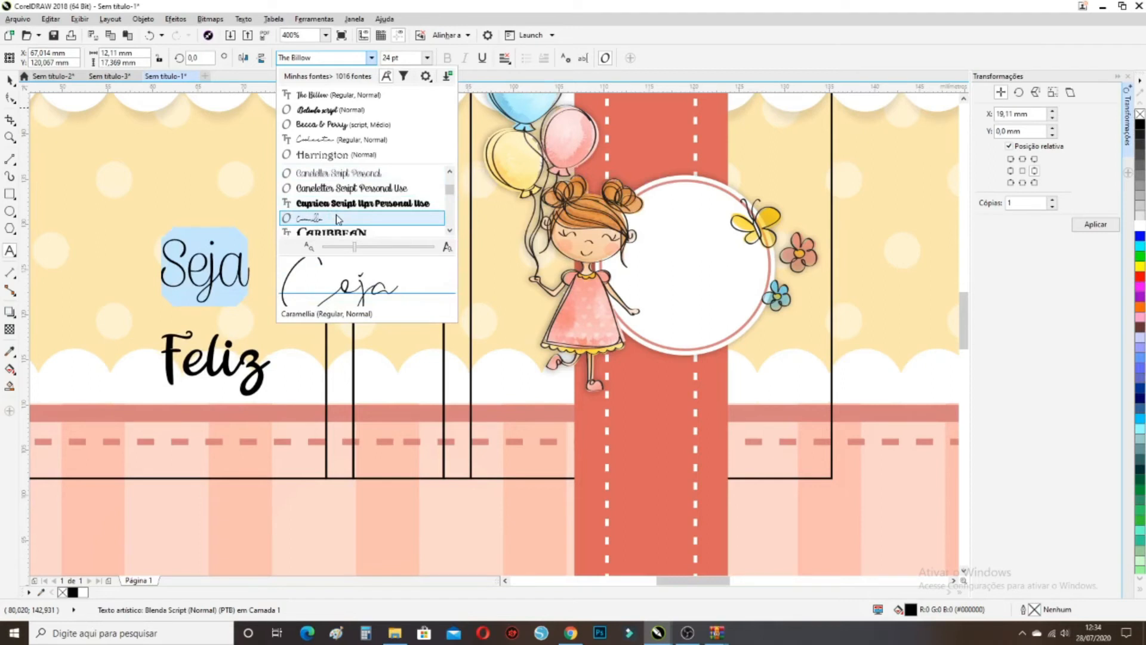
scroll(336, 214, "down", 1)
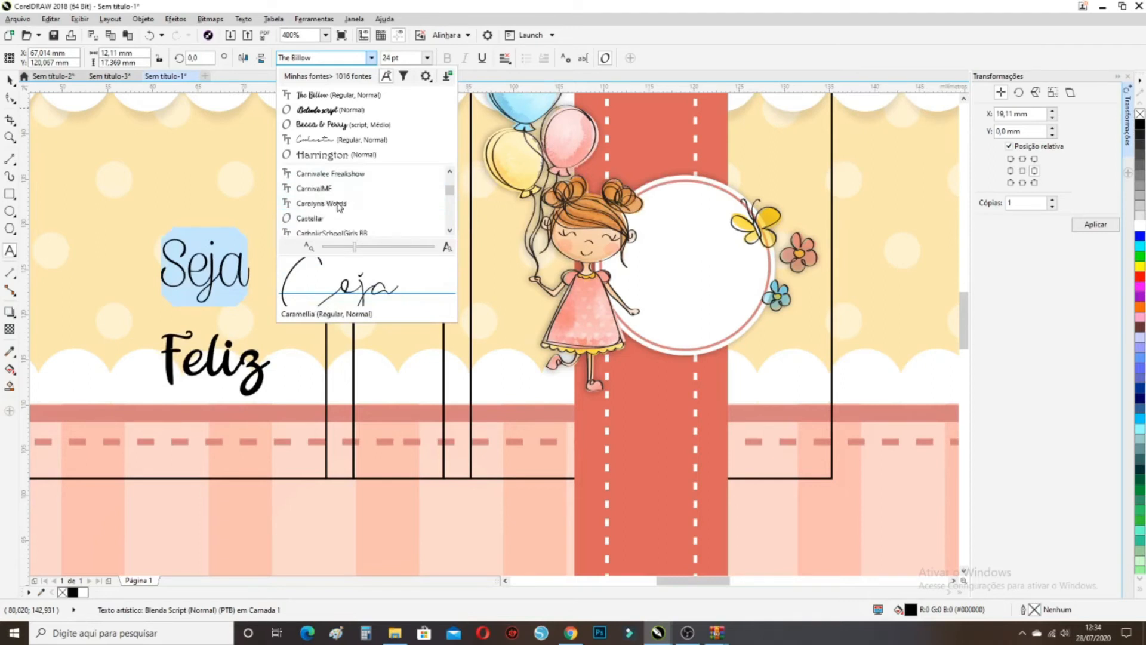
scroll(339, 210, "down", 1)
scroll(339, 218, "down", 2)
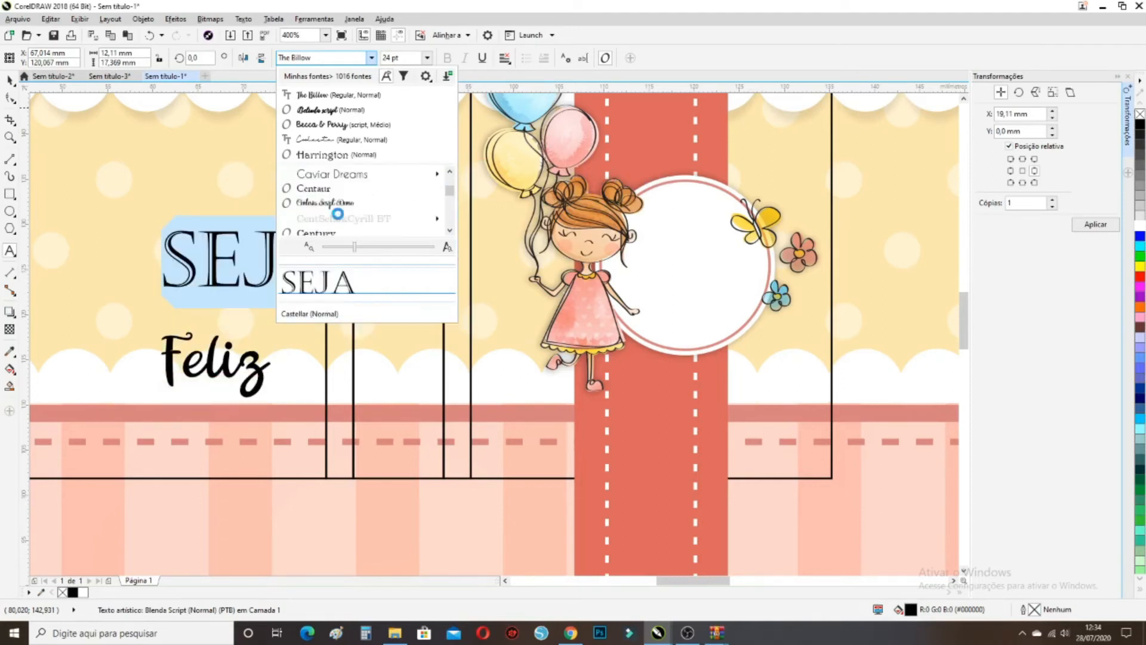
left_click(346, 173)
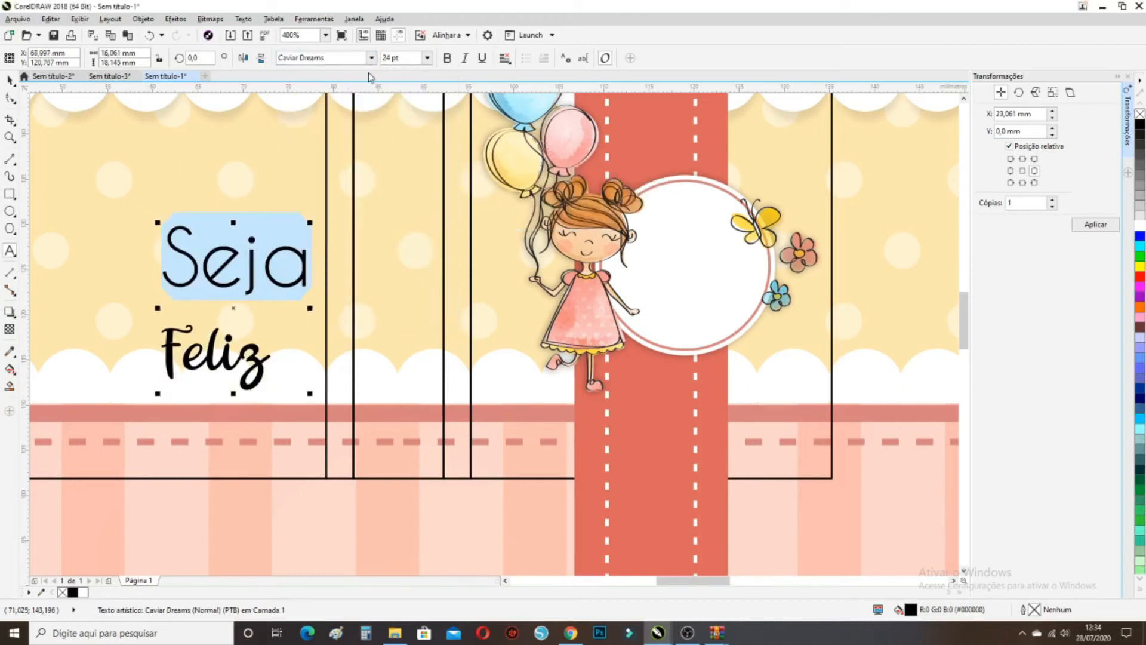
left_click(427, 58)
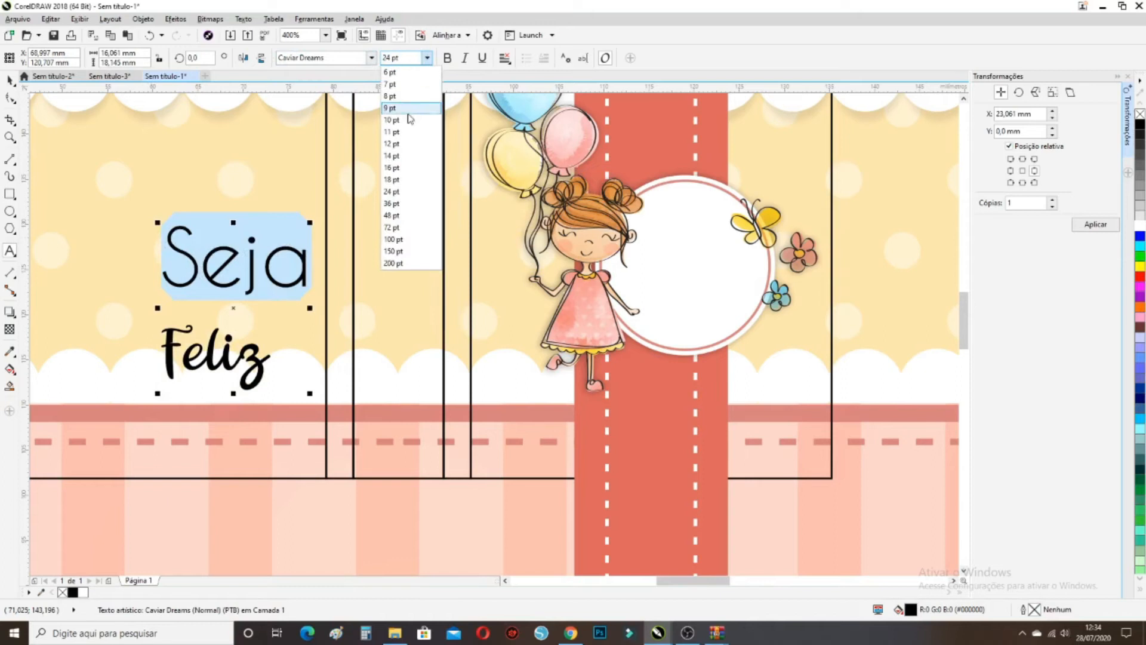
Make Seja 14 pt and tighten the line spacing so Feliz sits just beneath it
left_click(402, 157)
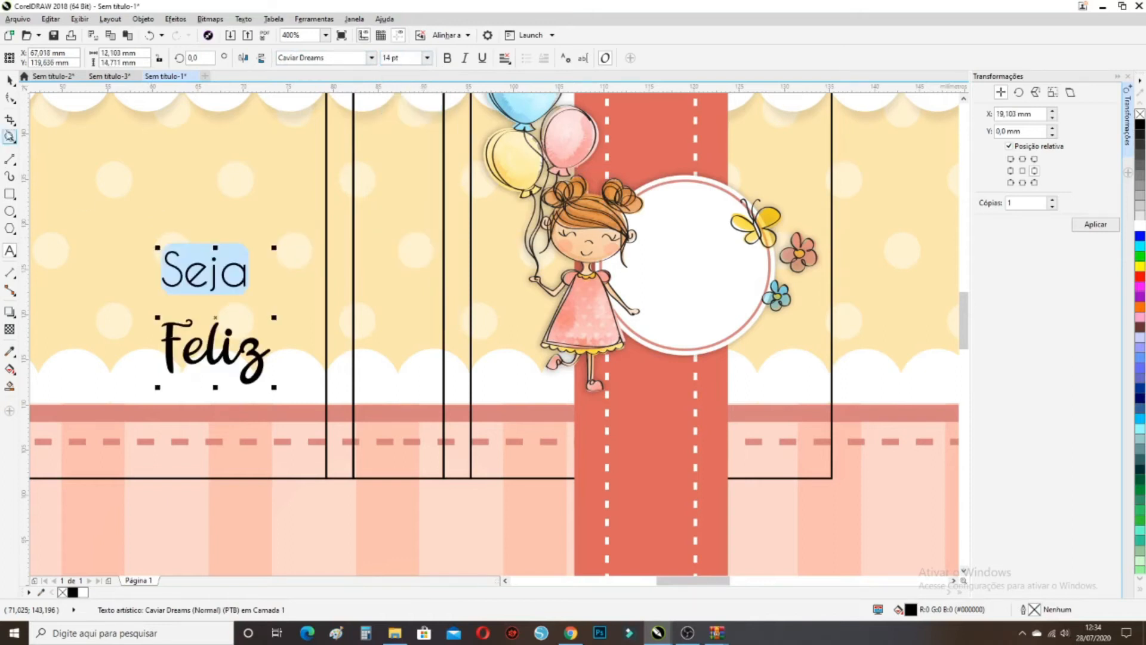
left_click(11, 98)
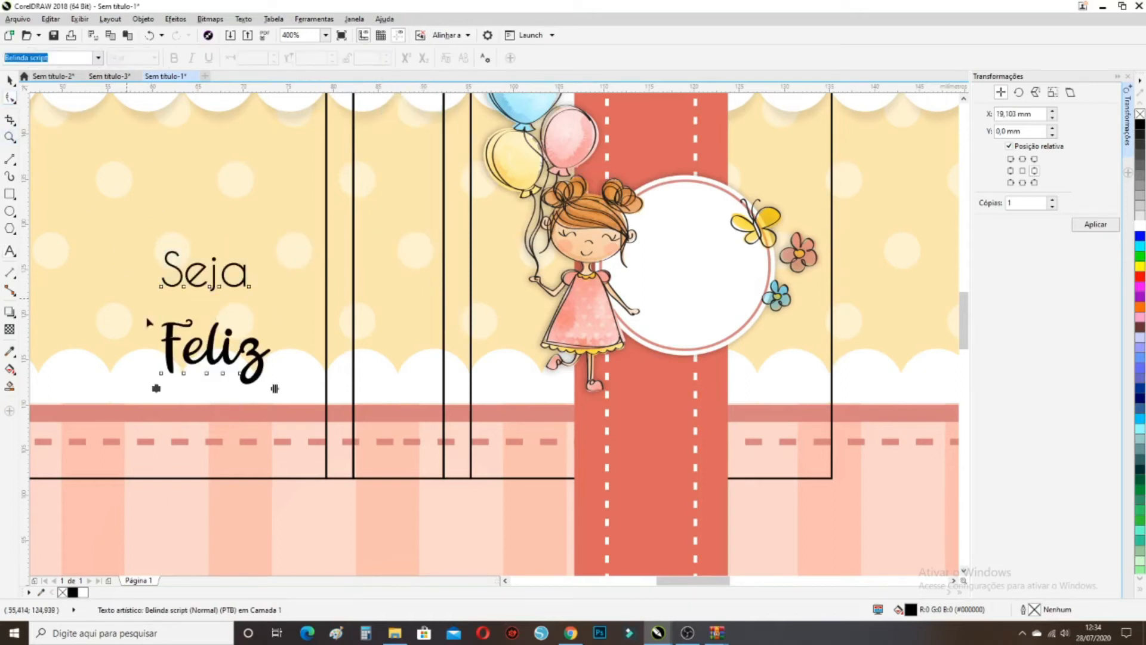
left_click_drag(156, 390, 160, 353)
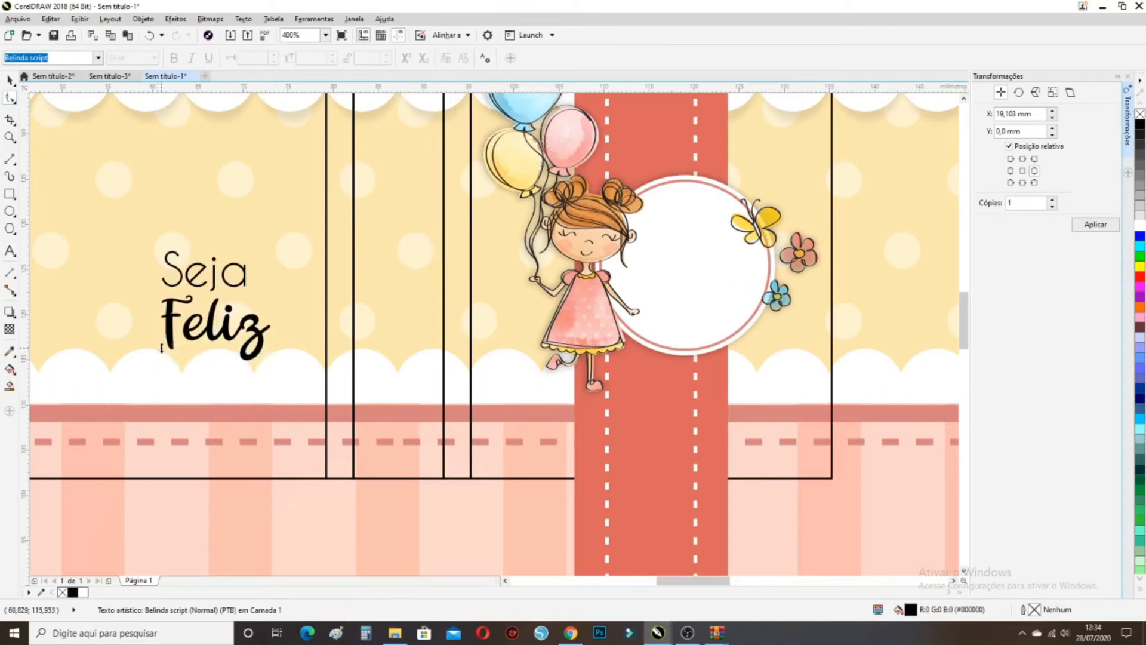
scroll(160, 354, "up", 2)
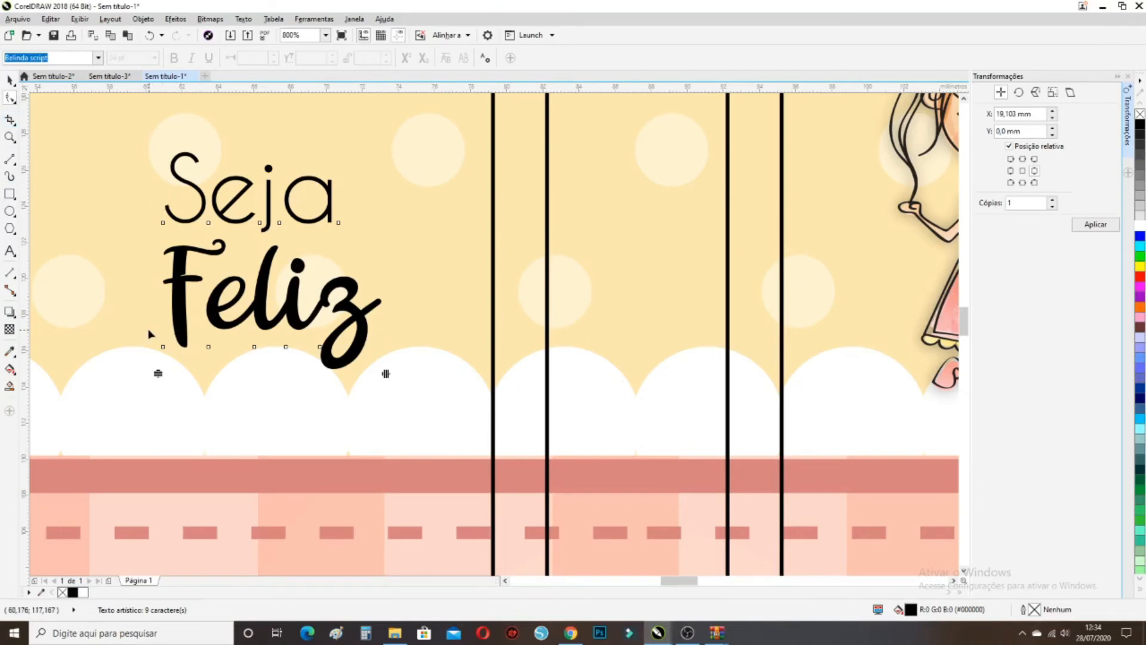
Stagger the Feliz letters to the right under Seja with a 46% horizontal offset
left_click_drag(148, 330, 332, 365)
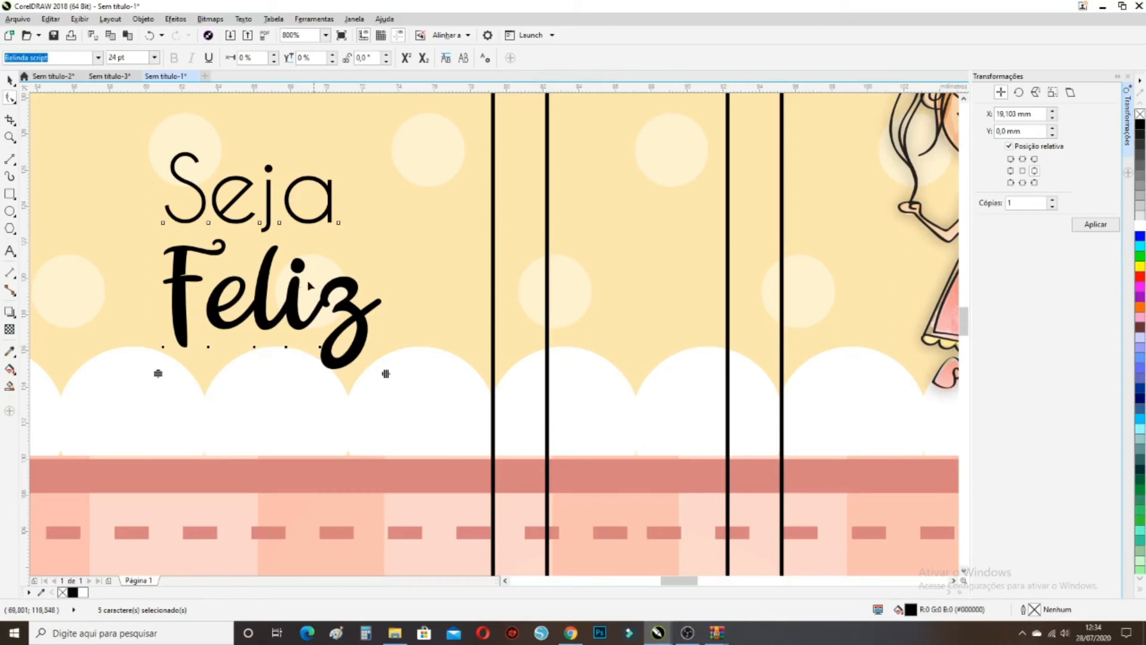
left_click_drag(165, 351, 233, 347)
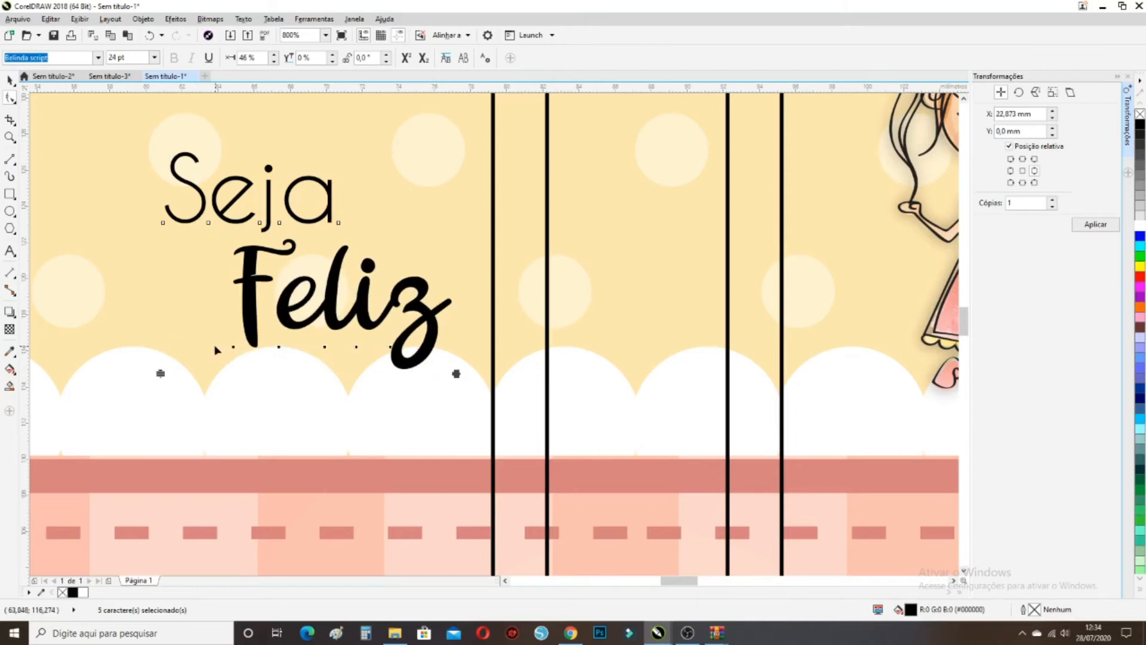
left_click(10, 80)
Move the Seja Feliz text onto the white circle beside the girl with balloons
scroll(191, 309, "down", 4)
scroll(191, 308, "down", 2)
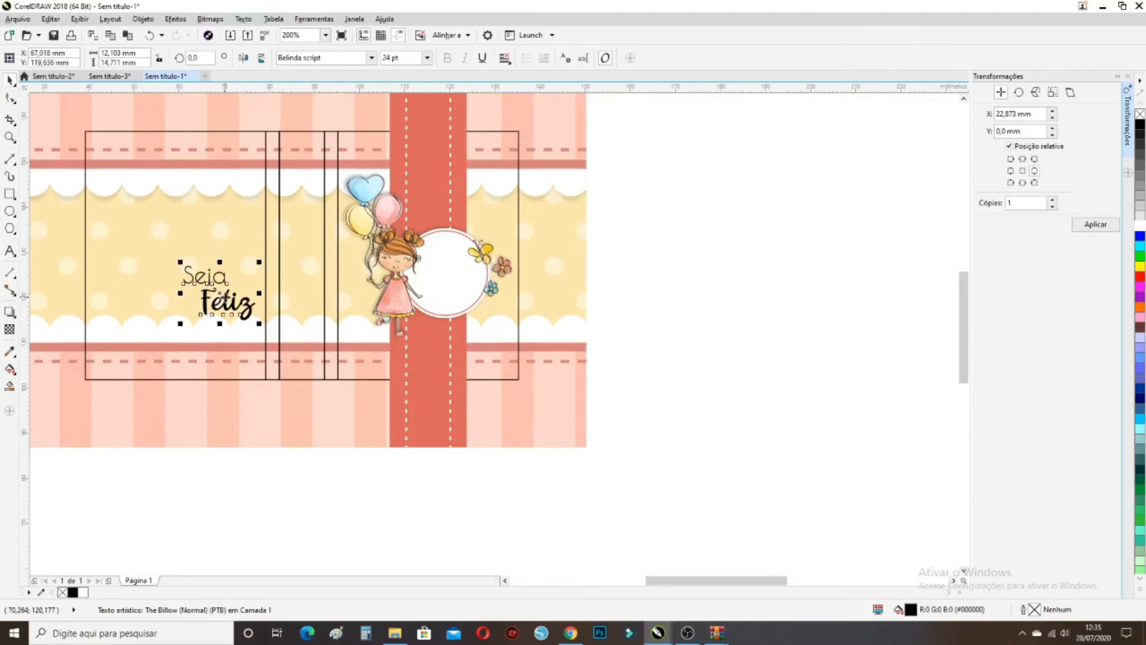
left_click_drag(227, 295, 459, 291)
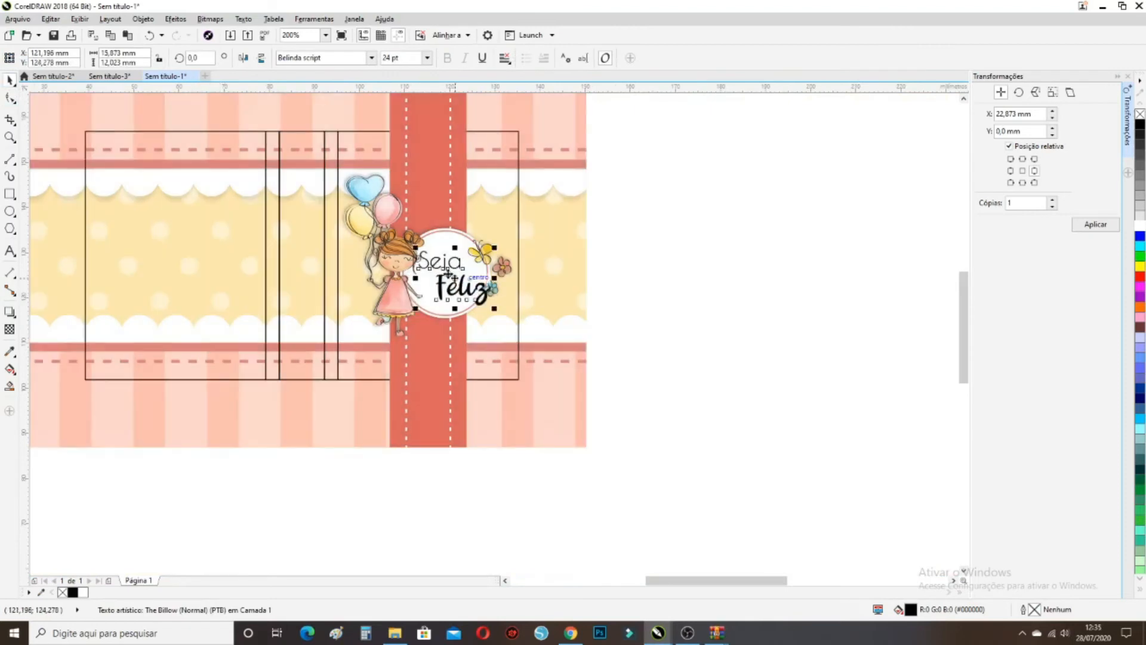
left_click(445, 258)
Scale the greeting down with a corner handle so it fits inside the circle
scroll(444, 254, "up", 1)
scroll(443, 253, "up", 1)
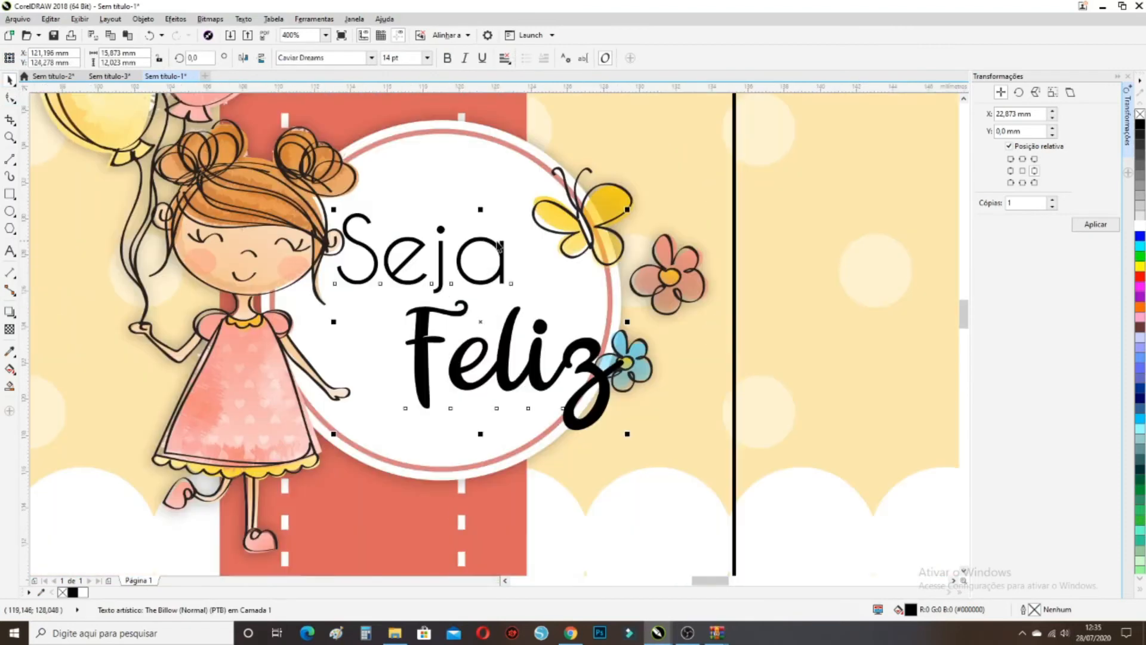
left_click_drag(628, 207, 559, 261)
left_click(533, 166)
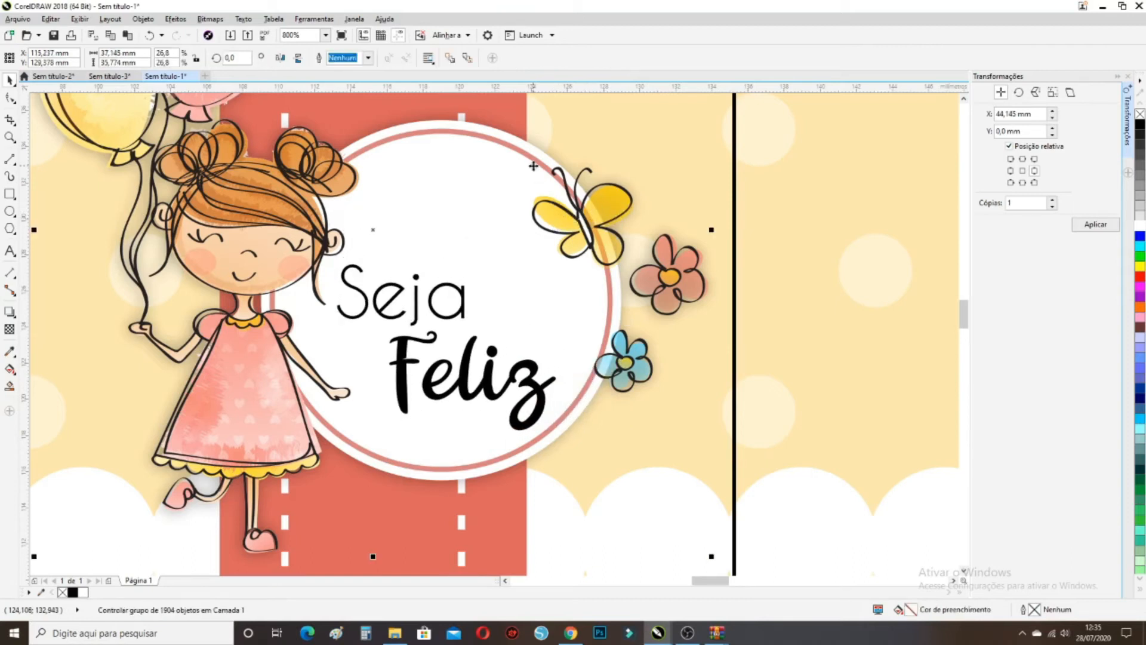
Nudge the greeting up slightly inside the circle and highlight the word Feliz
mouse_move(445, 322)
left_mouse_down()
mouse_move(459, 289)
mouse_move(457, 310)
left_mouse_up()
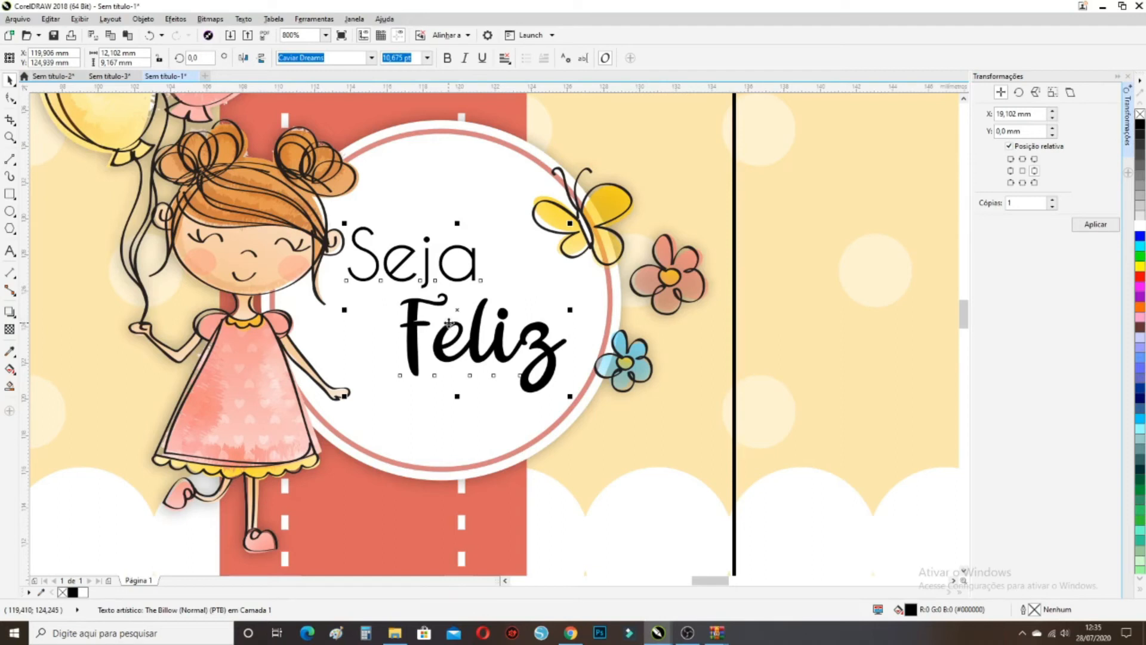
double_click(449, 323)
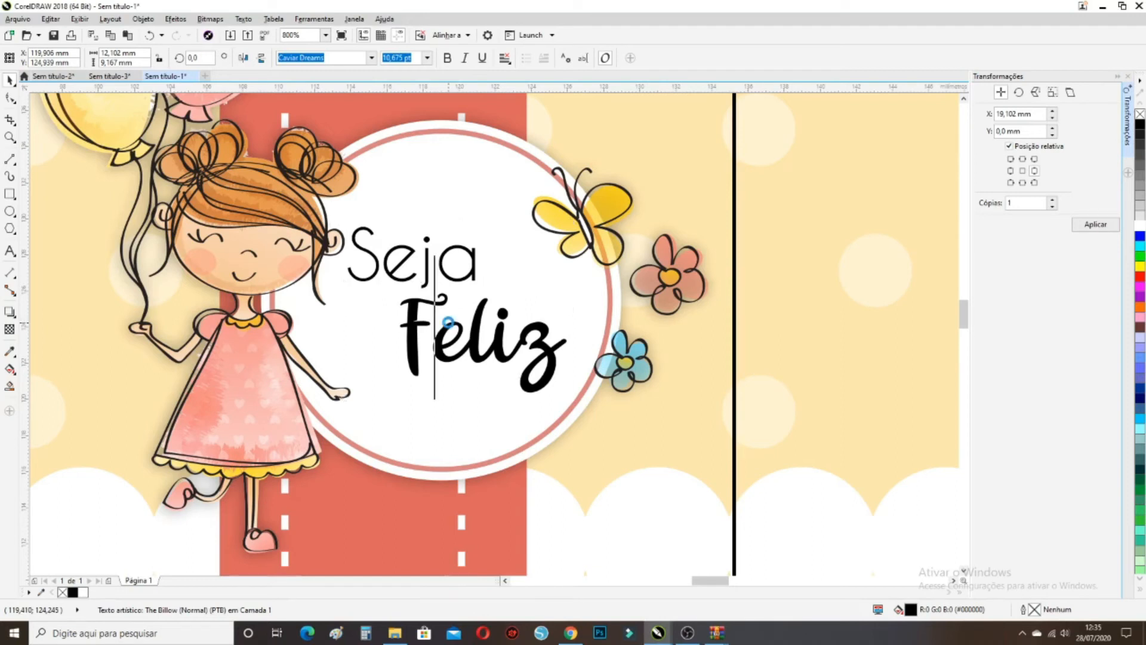
left_click(554, 357)
left_click_drag(554, 357, 391, 367)
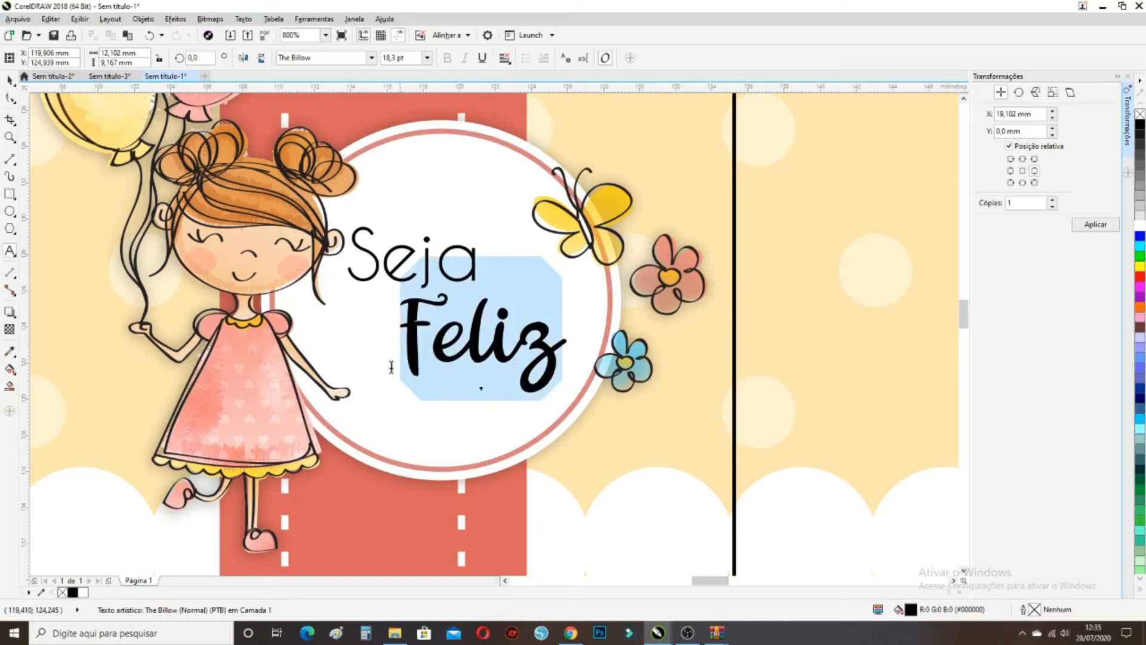
Sample the red stripe colour #DB645D into the document palette and apply it to Feliz
left_click(41, 592)
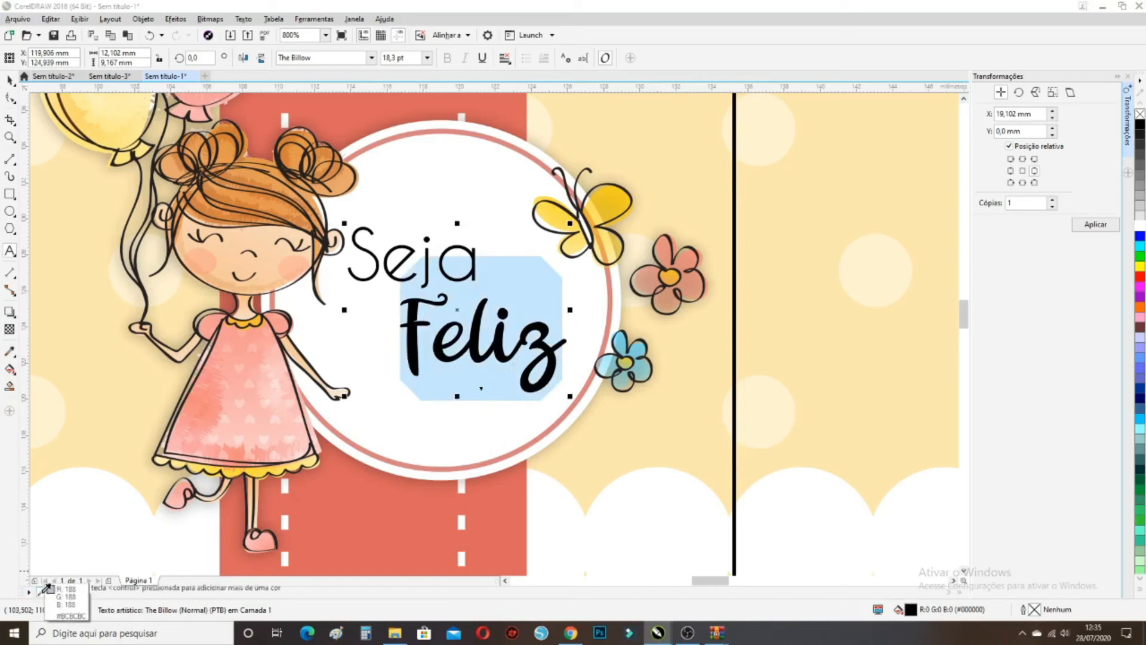
left_click(357, 504)
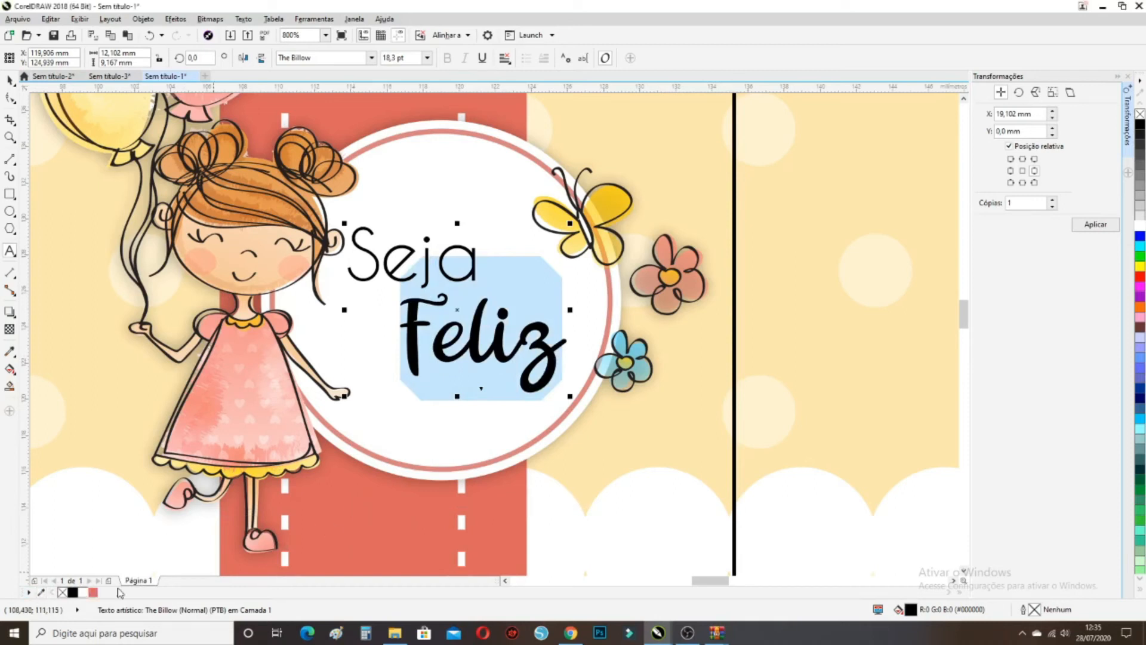
left_click(94, 592)
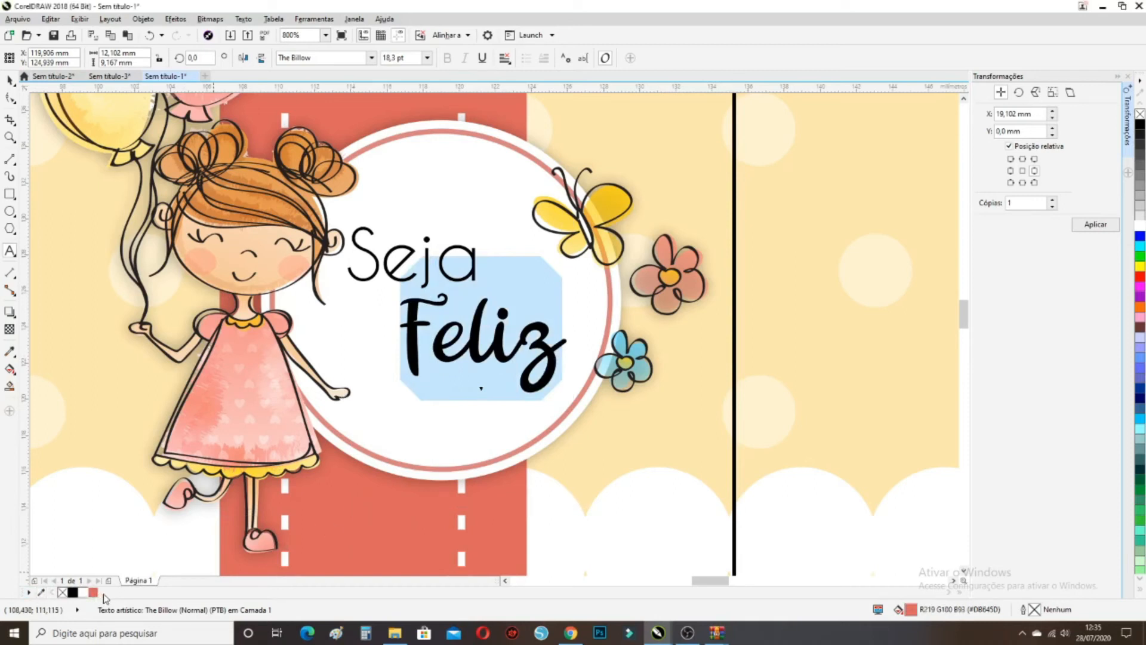
Re-enter the greeting text and highlight all of Feliz again
left_click(10, 80)
double_click(480, 356)
left_click_drag(566, 353, 393, 356)
left_click(93, 593)
key("ctrl+a")
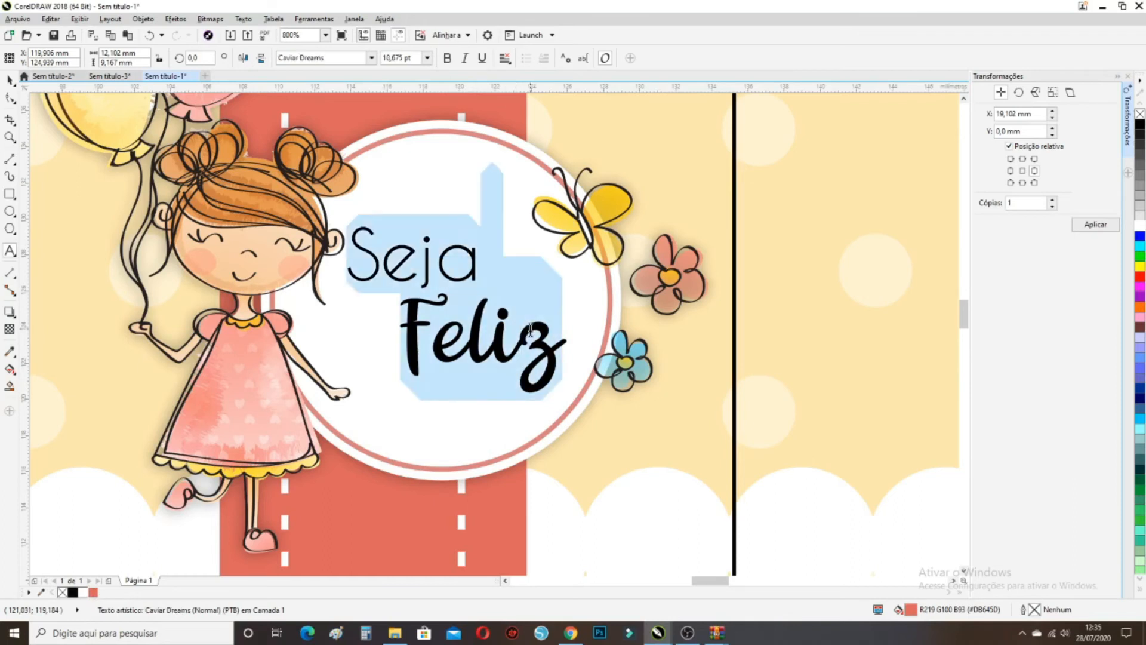
left_click(92, 593)
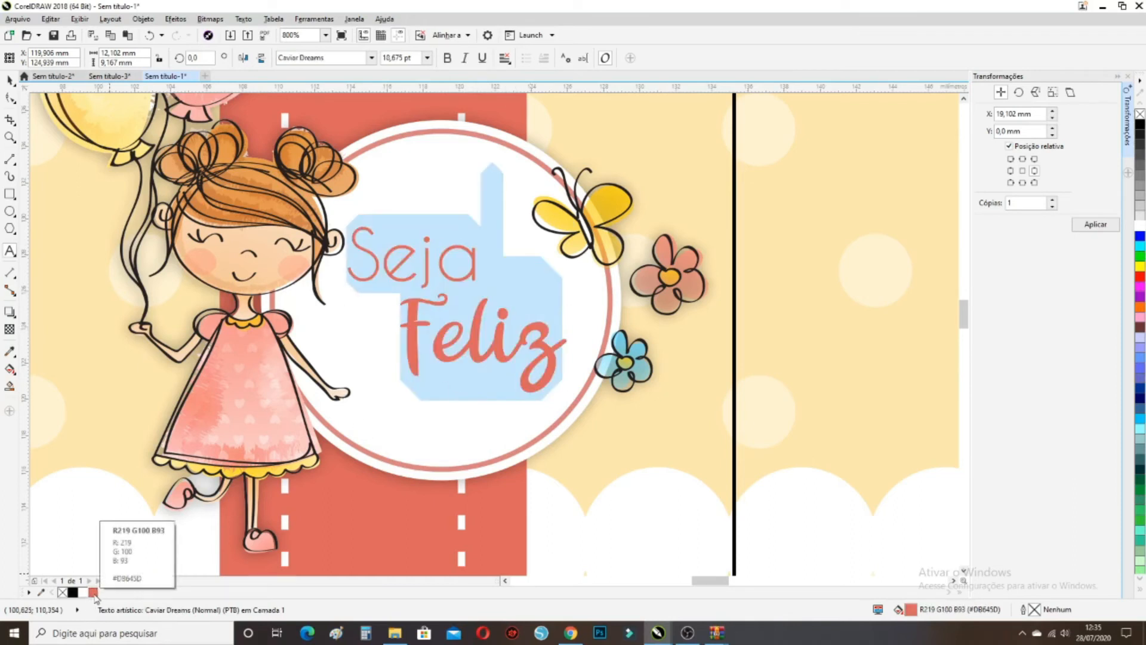
left_click(435, 266)
left_click_drag(477, 276, 349, 257)
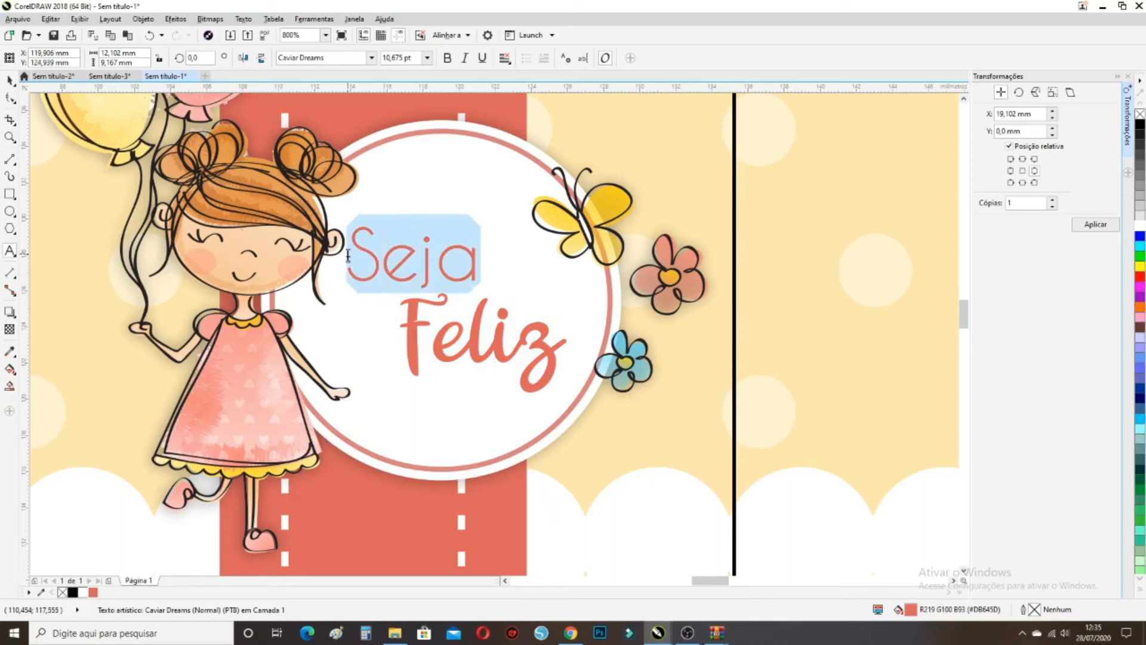
left_click(72, 593)
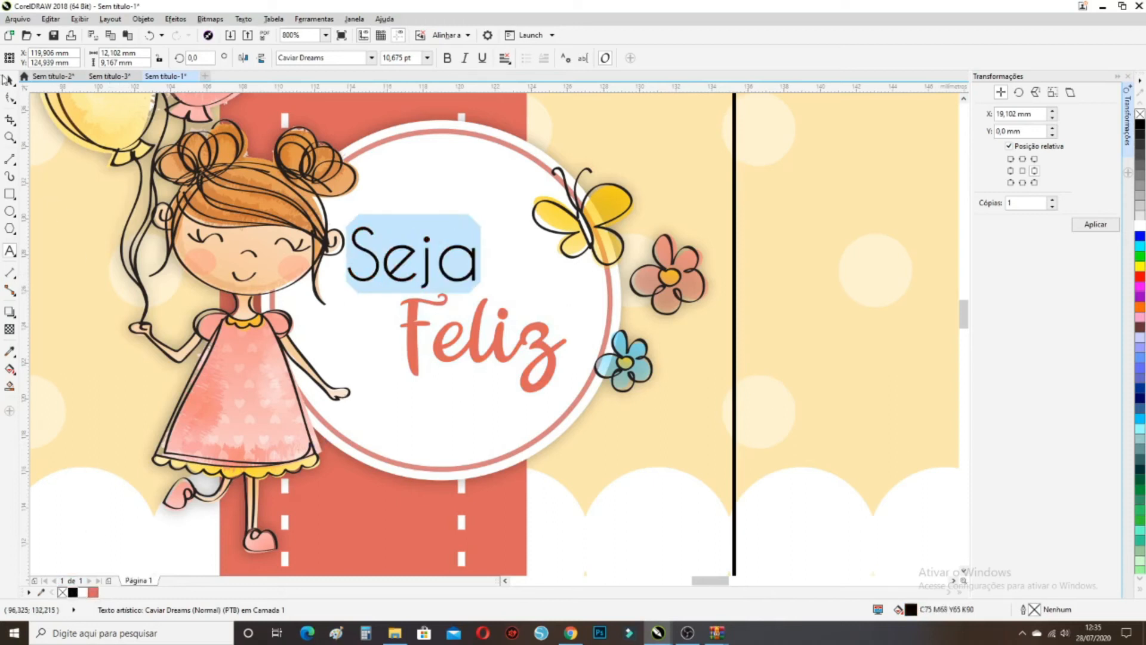
left_click(10, 79)
scroll(584, 278, "down", 2)
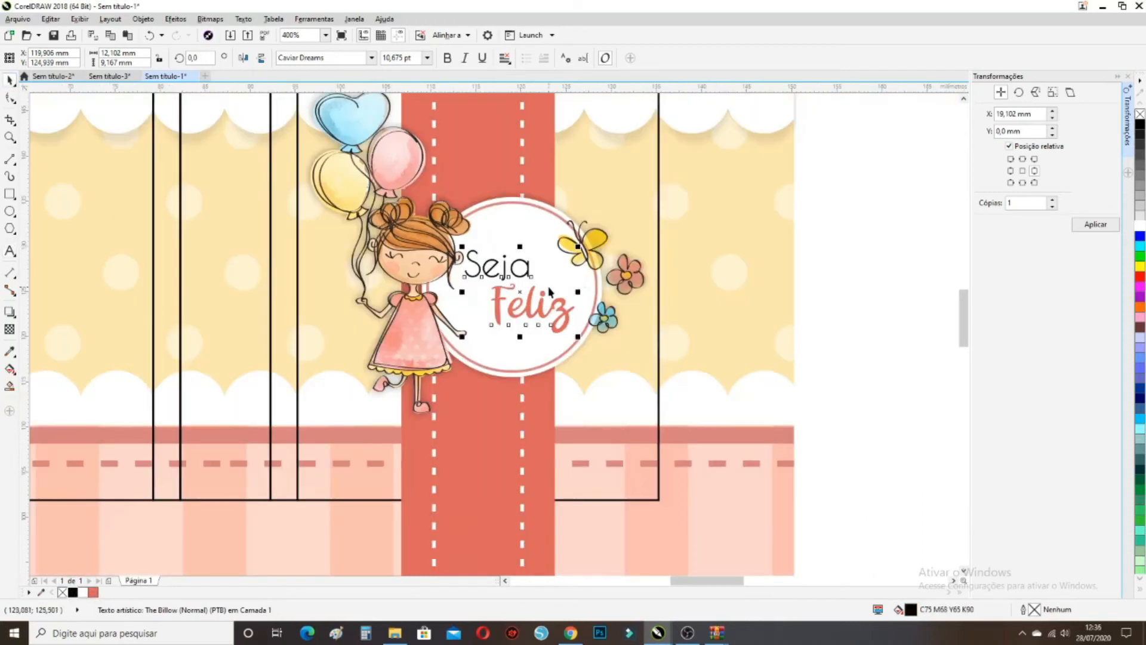
scroll(548, 292, "up", 2)
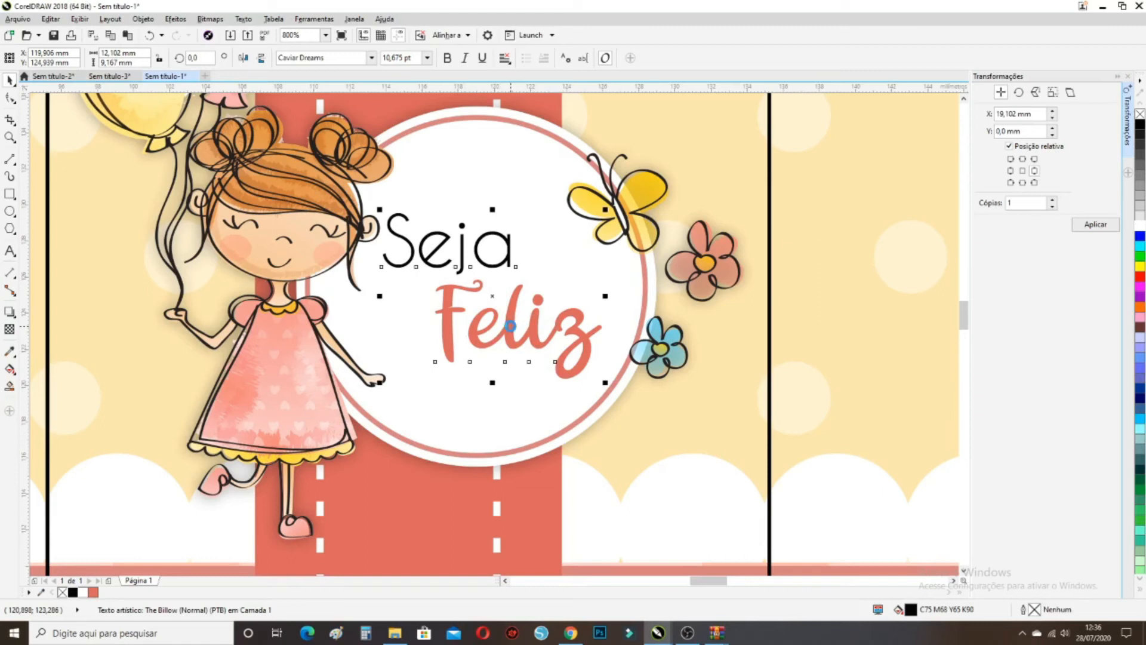
left_click_drag(495, 310, 488, 366)
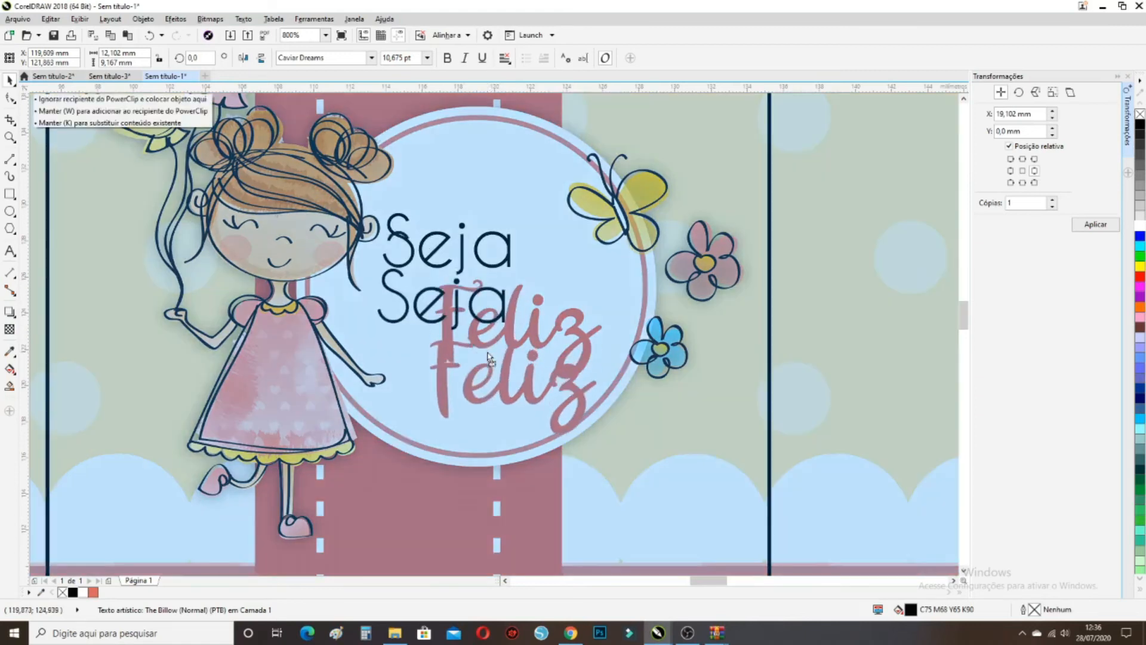
left_click(149, 36)
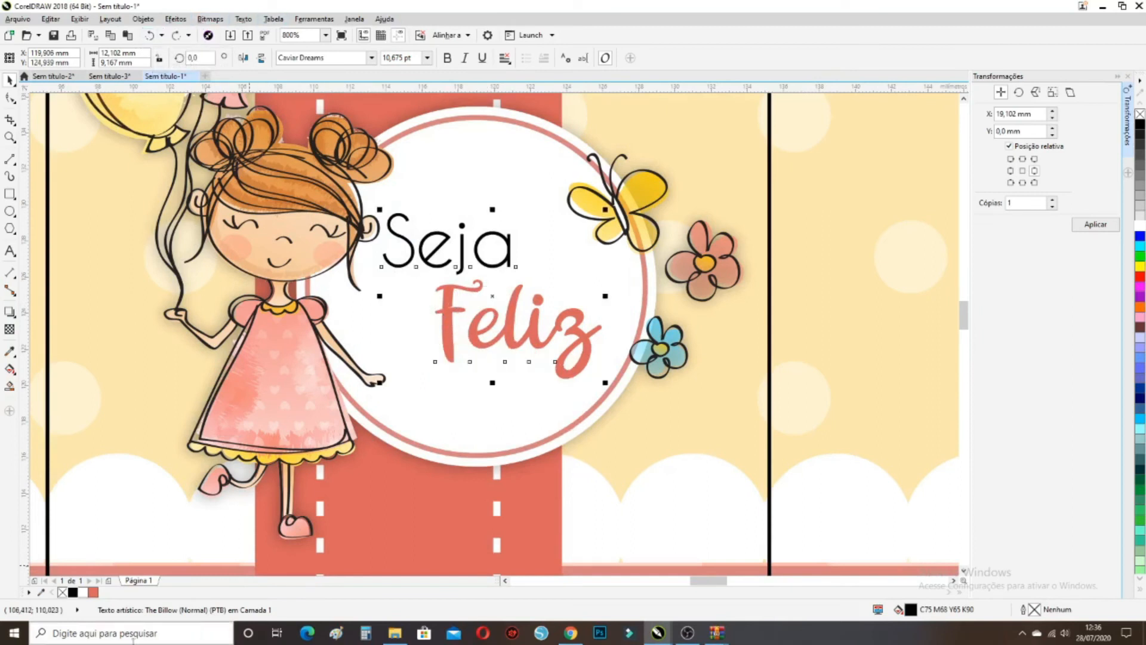
left_click(71, 592)
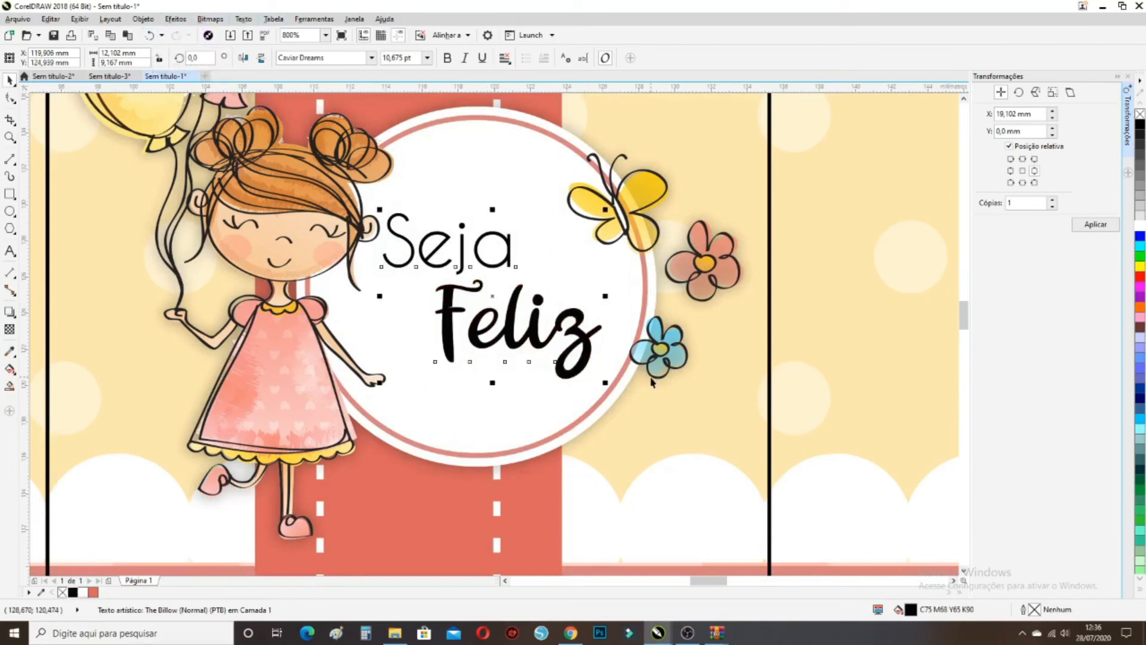
Give Feliz a uniform transparency, trying 50 and 80 before settling on 70
left_click(10, 330)
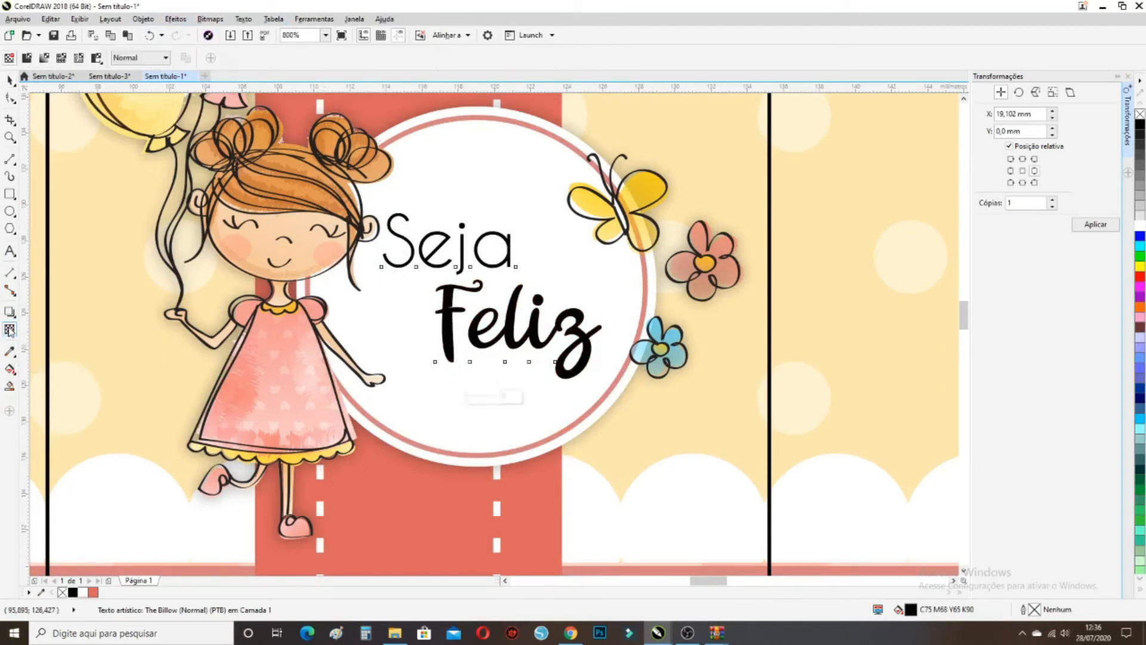
left_click(30, 58)
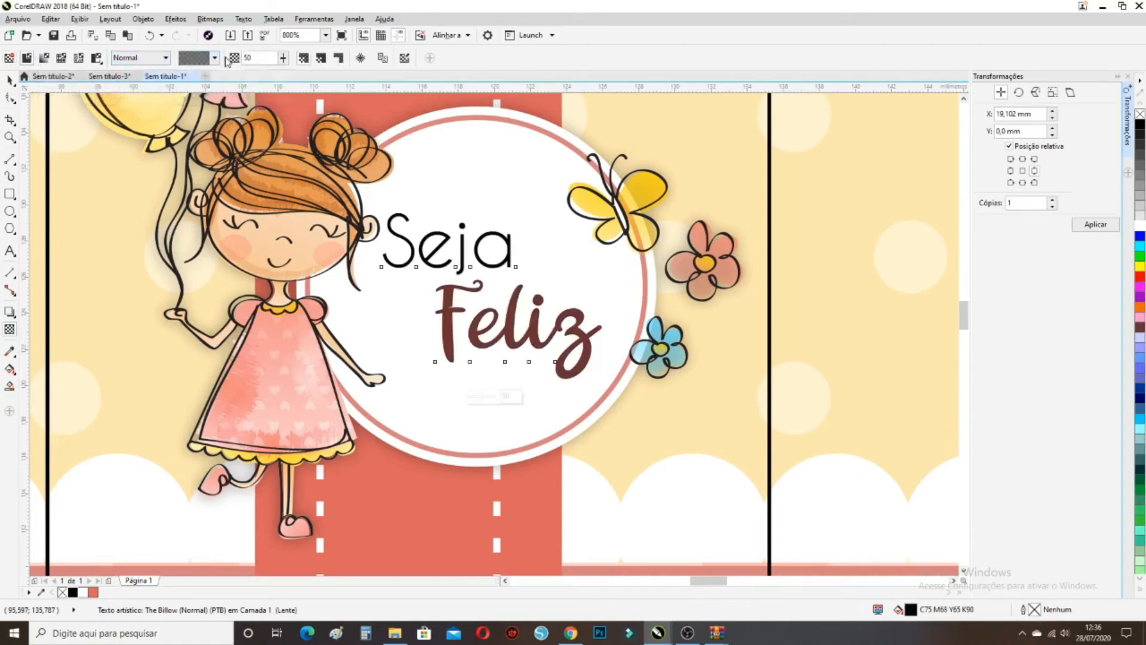
type("7")
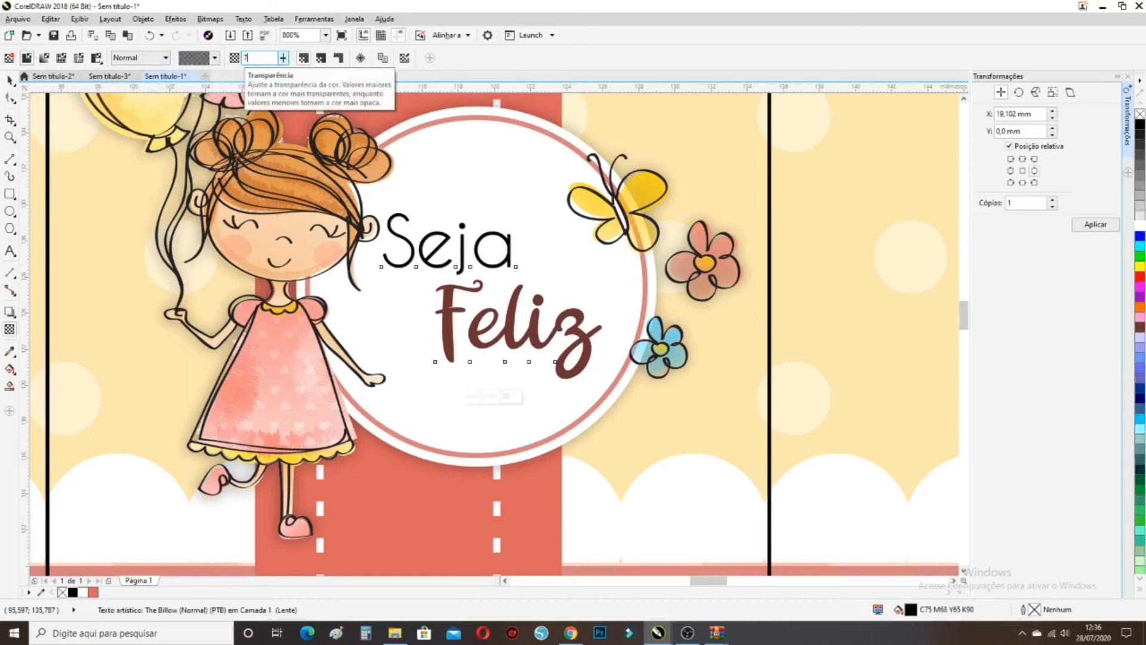
type("0")
key("Return")
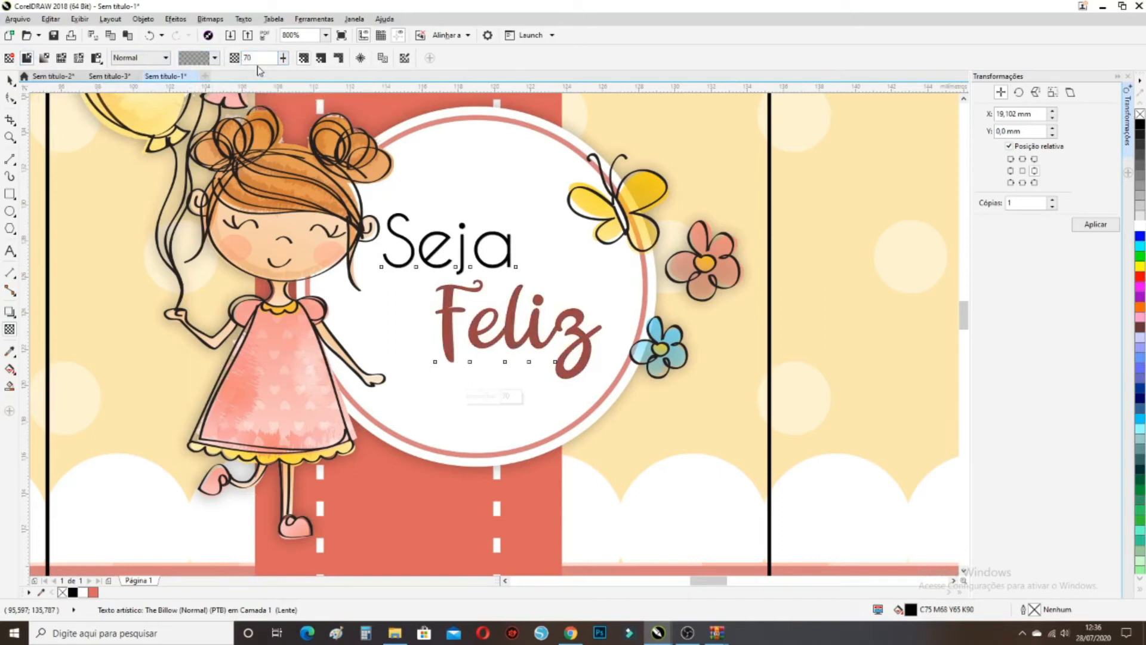
type("50")
key("Return")
double_click(246, 58)
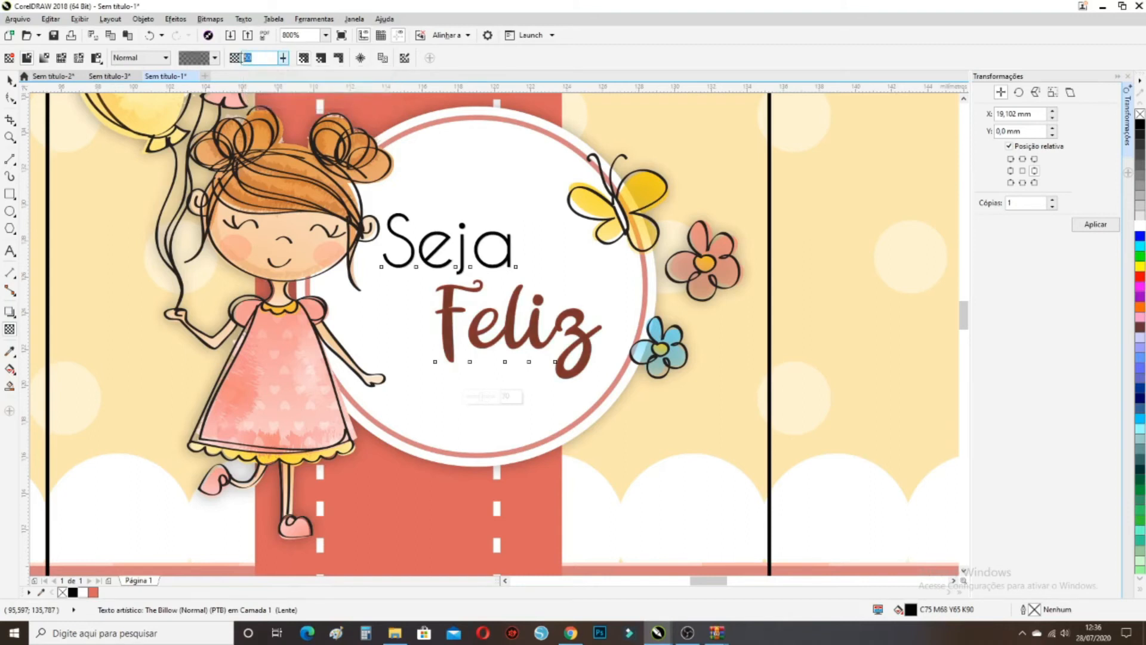
type("80")
key("Return")
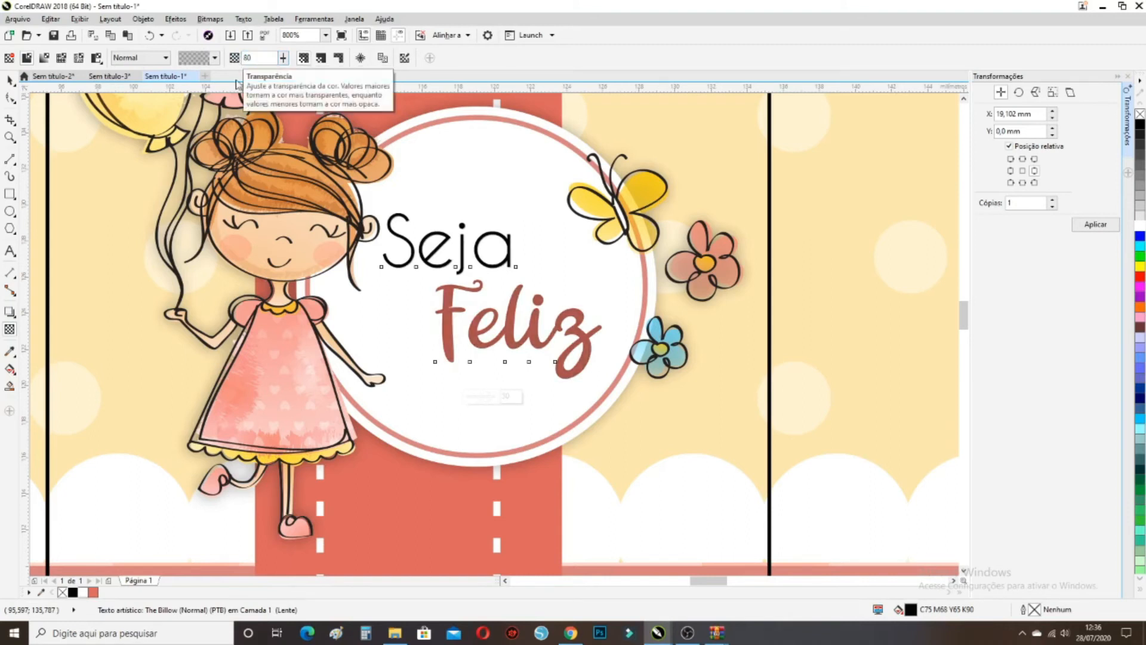
double_click(261, 57)
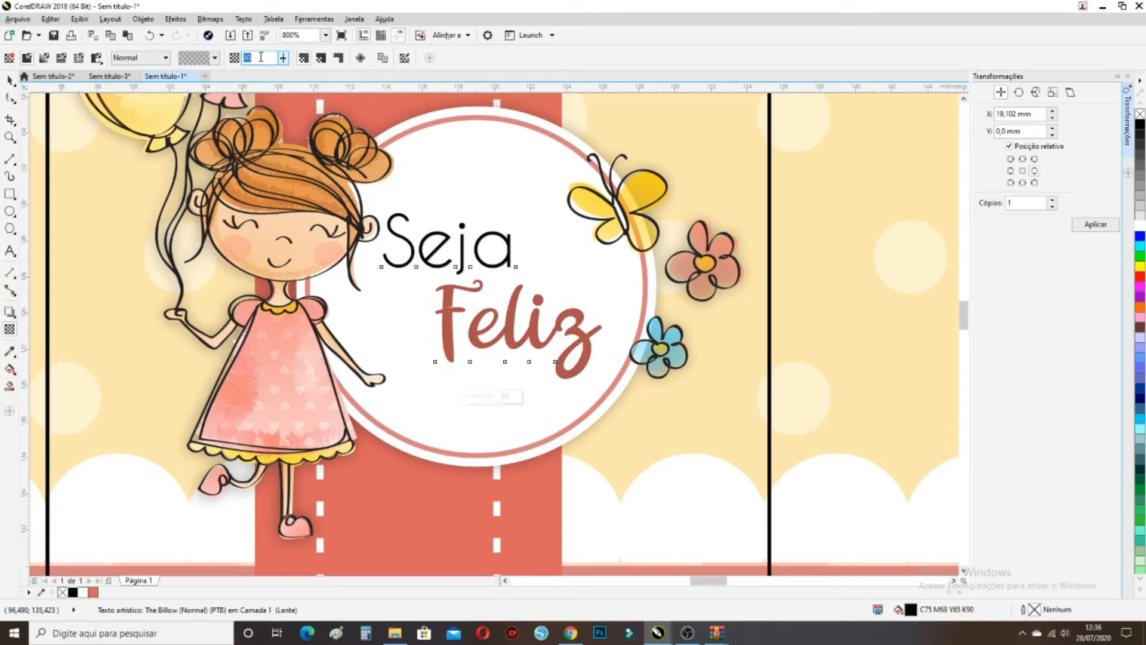
type("70")
key("Return")
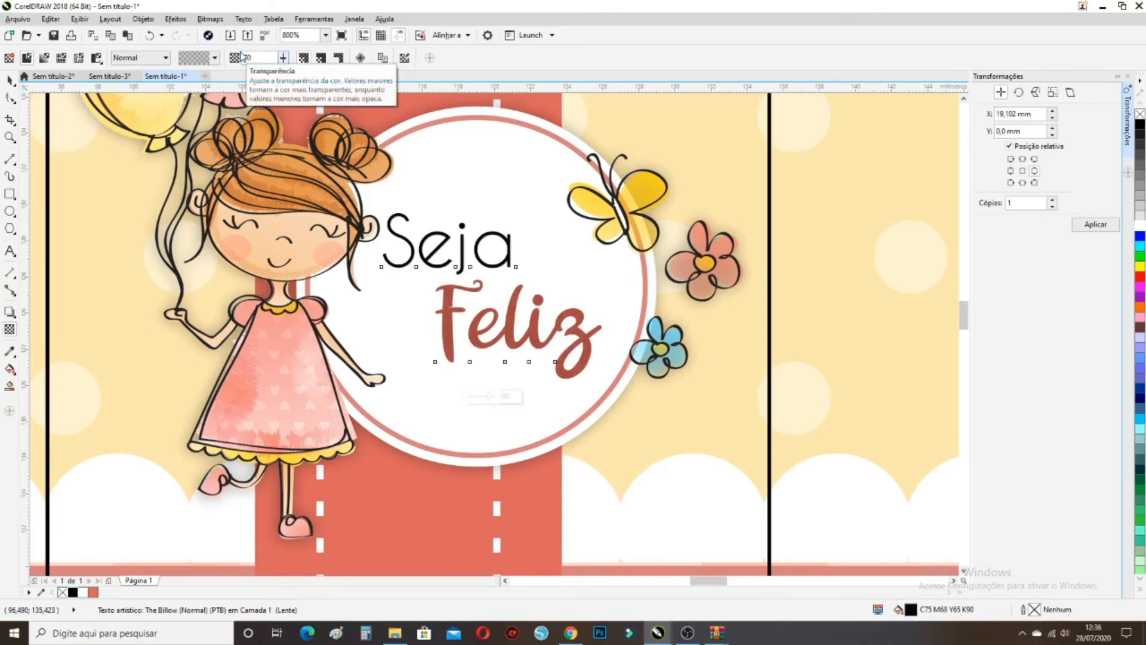
left_click(13, 83)
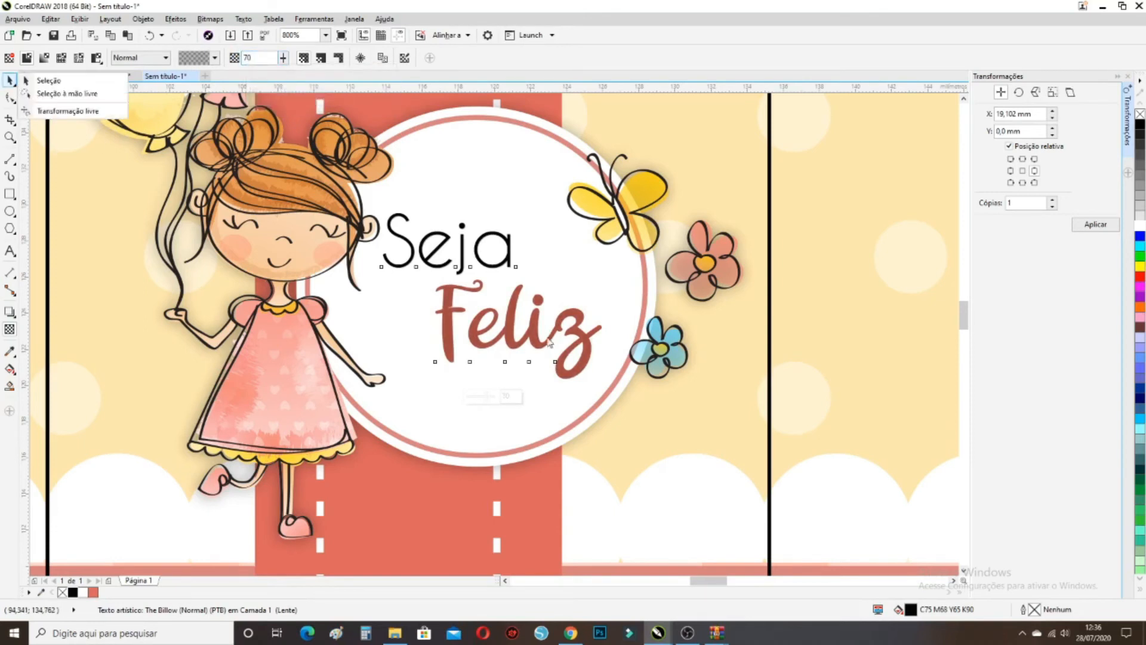
Group the Seja Feliz lettering and nudge it one step to the right
left_click(49, 80)
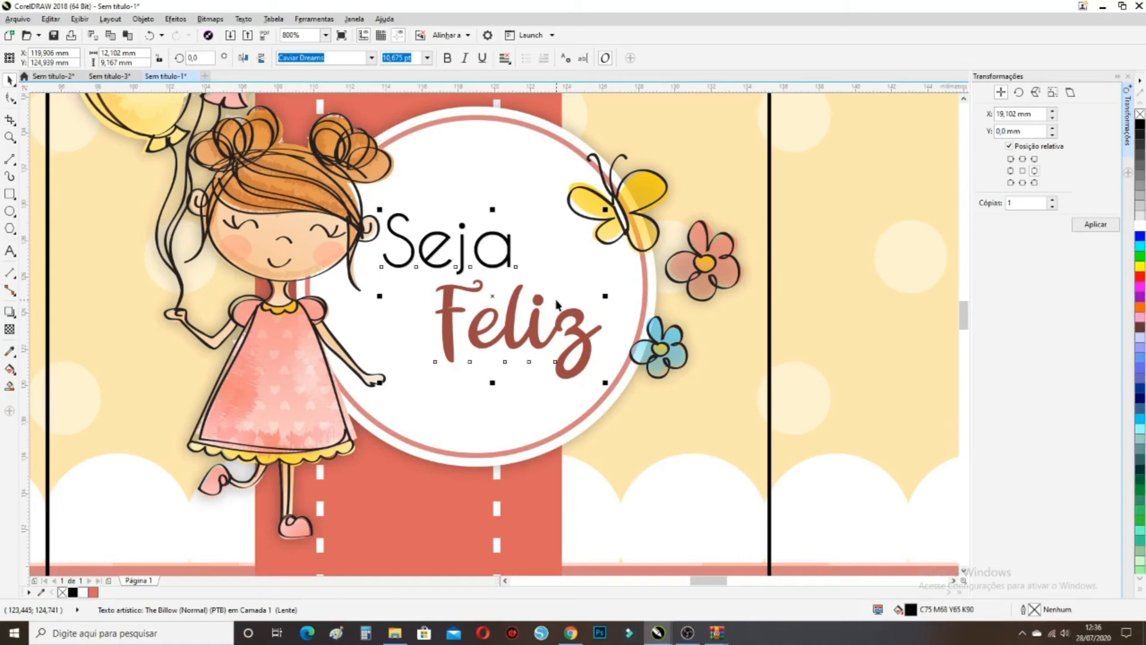
key("ctrl+g")
key("Right")
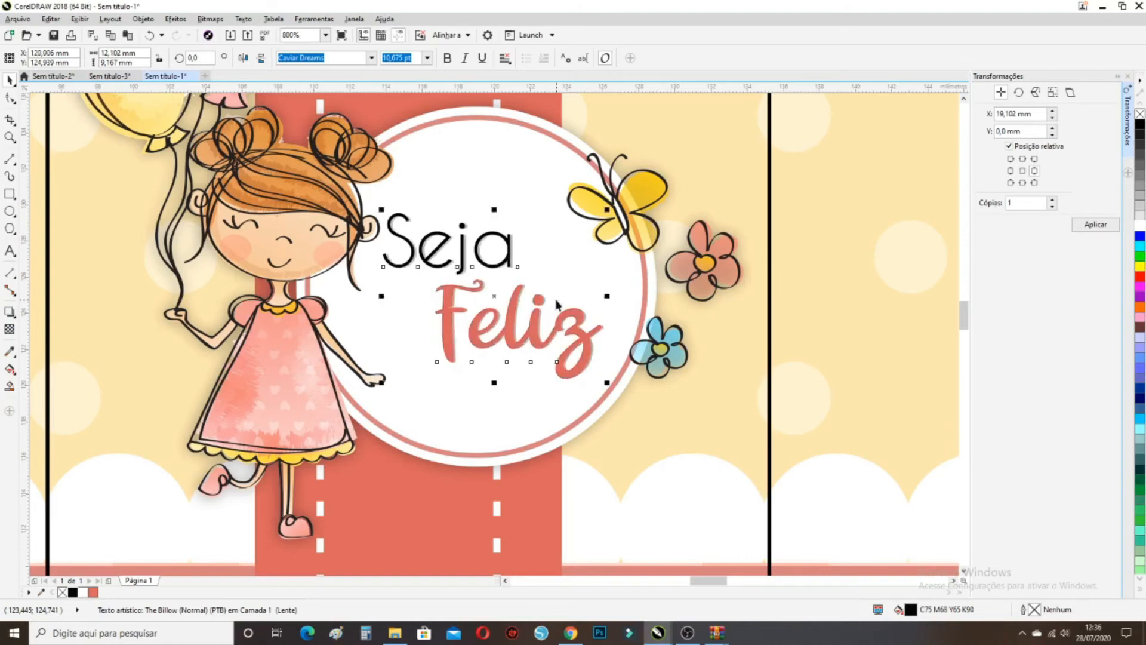
key("Right")
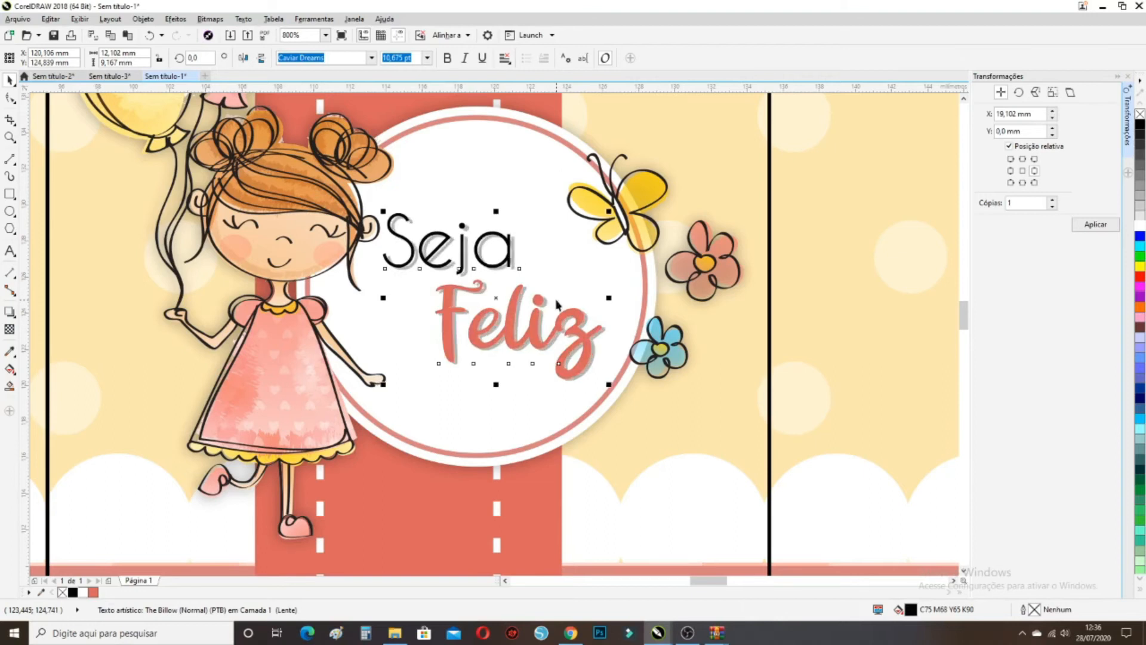
key("Left")
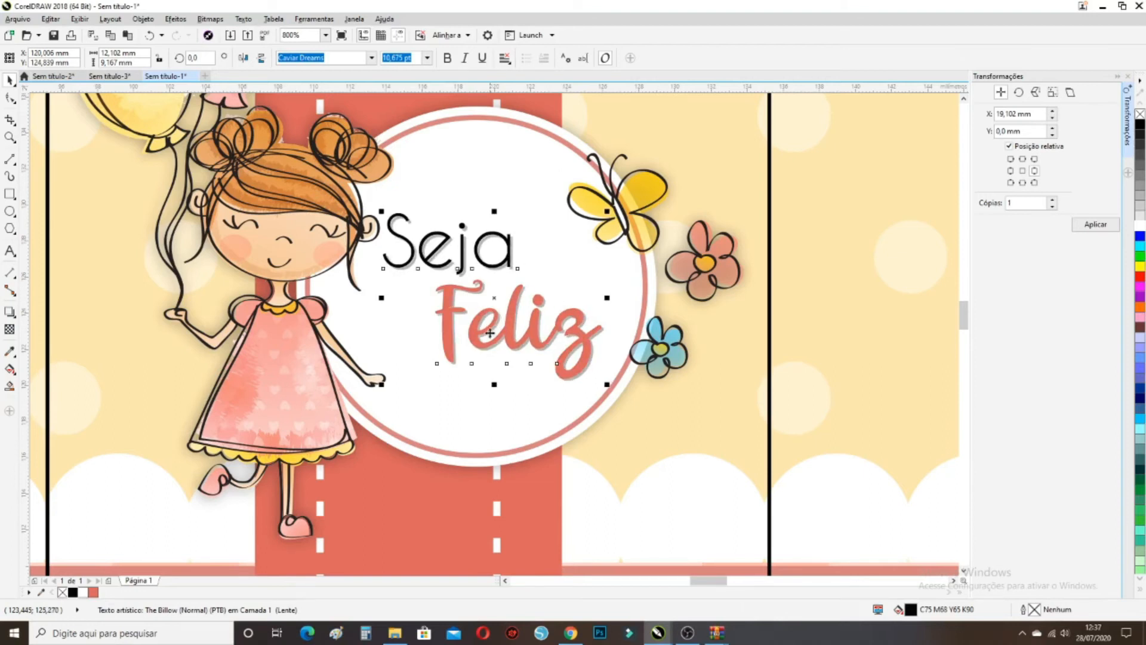
Set the lettering shadow's transparency to 90 so it is much fainter
left_click(7, 331)
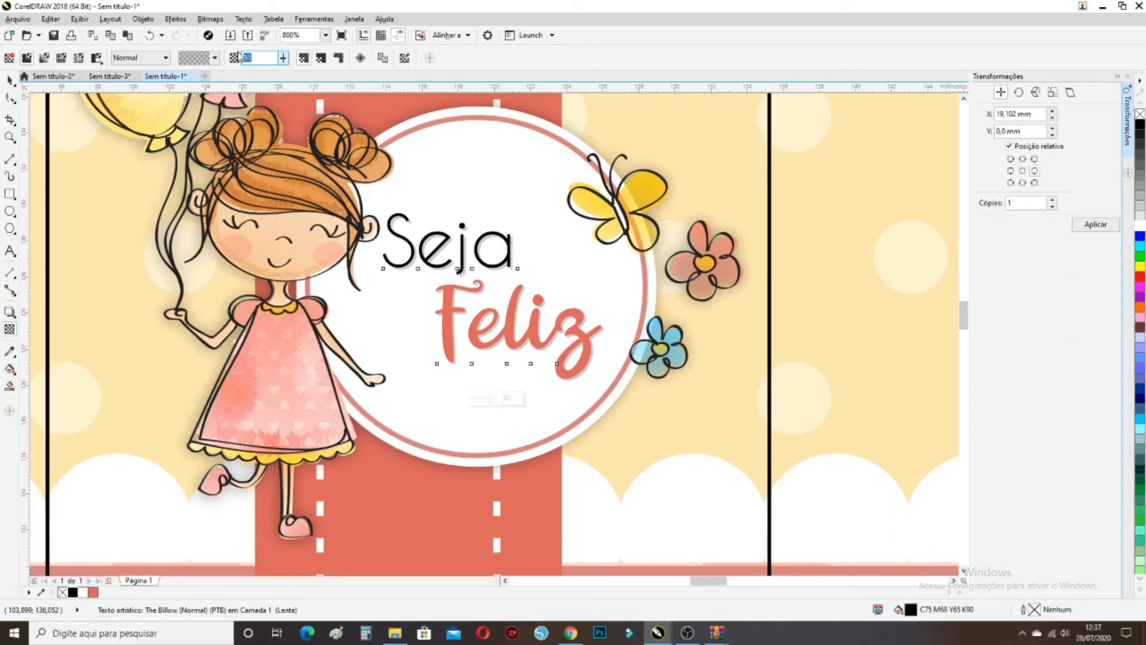
type("90")
key("Return")
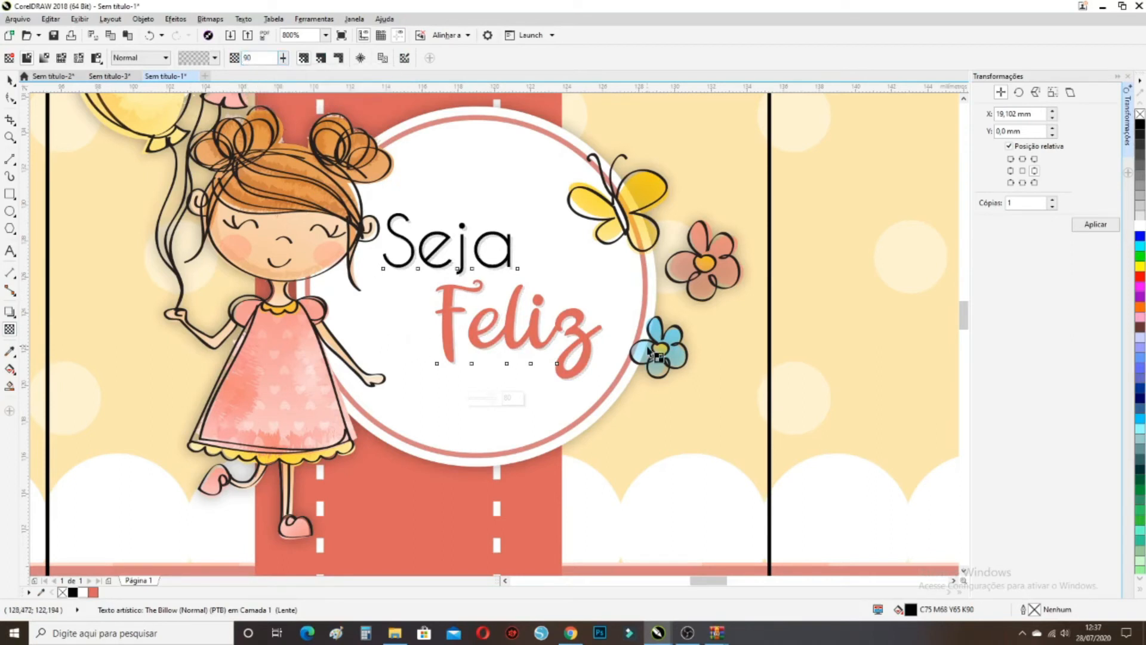
left_click(9, 79)
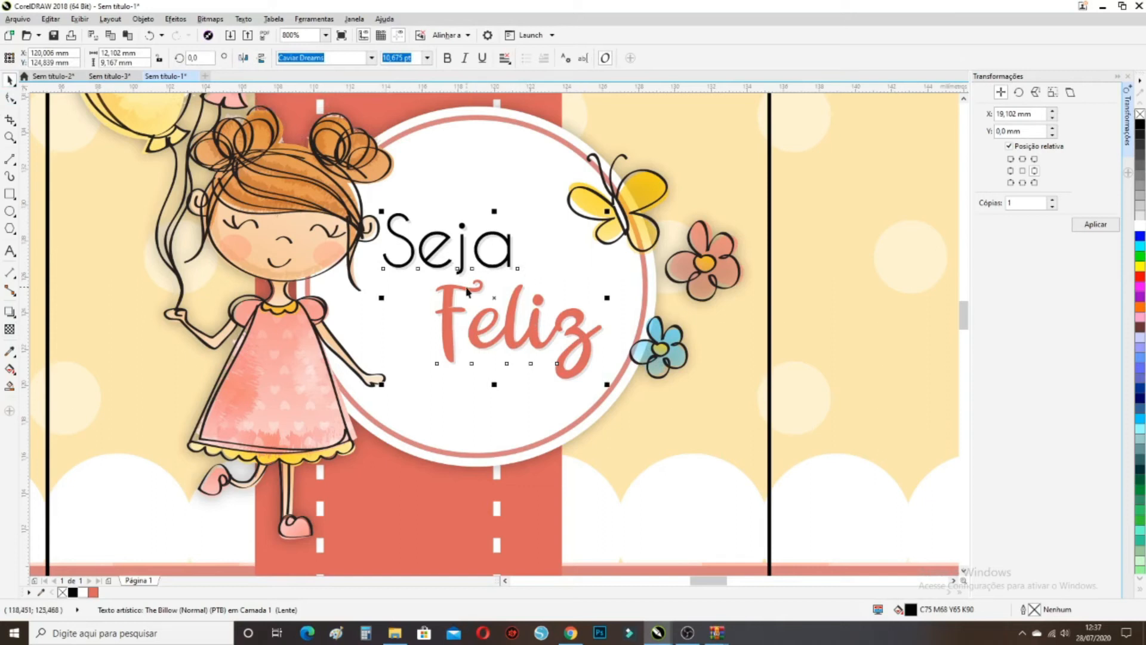
Deselect the lettering and place a new text cursor just below Feliz
scroll(468, 292, "down", 1)
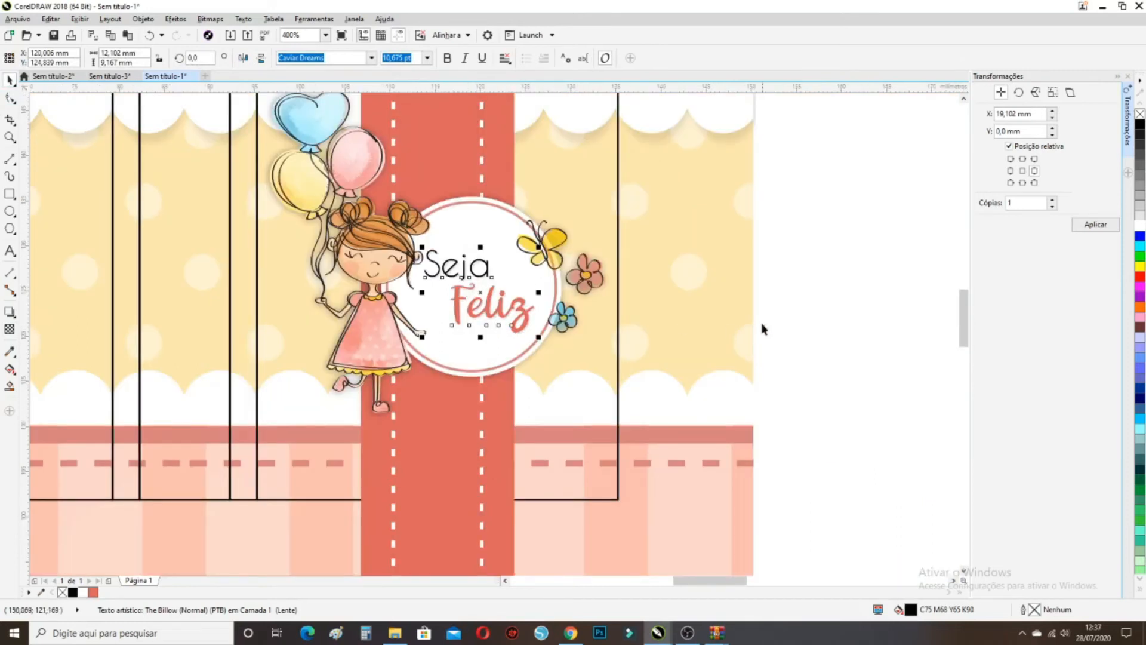
left_click(775, 329)
scroll(459, 329, "up", 1)
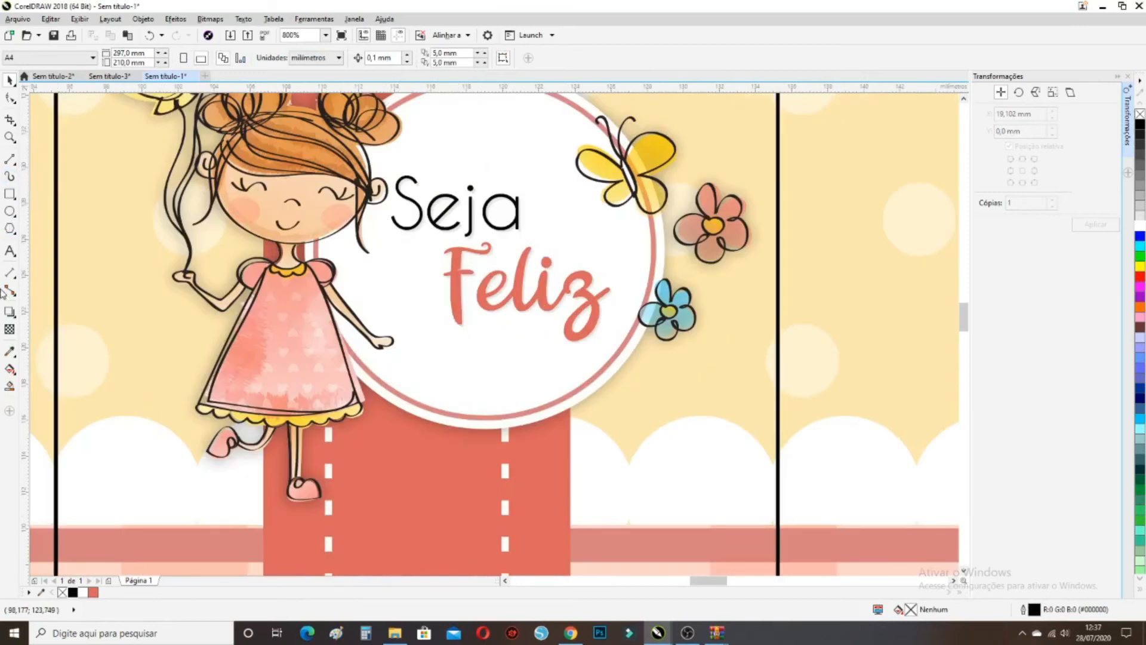
left_click(10, 252)
left_click(540, 361)
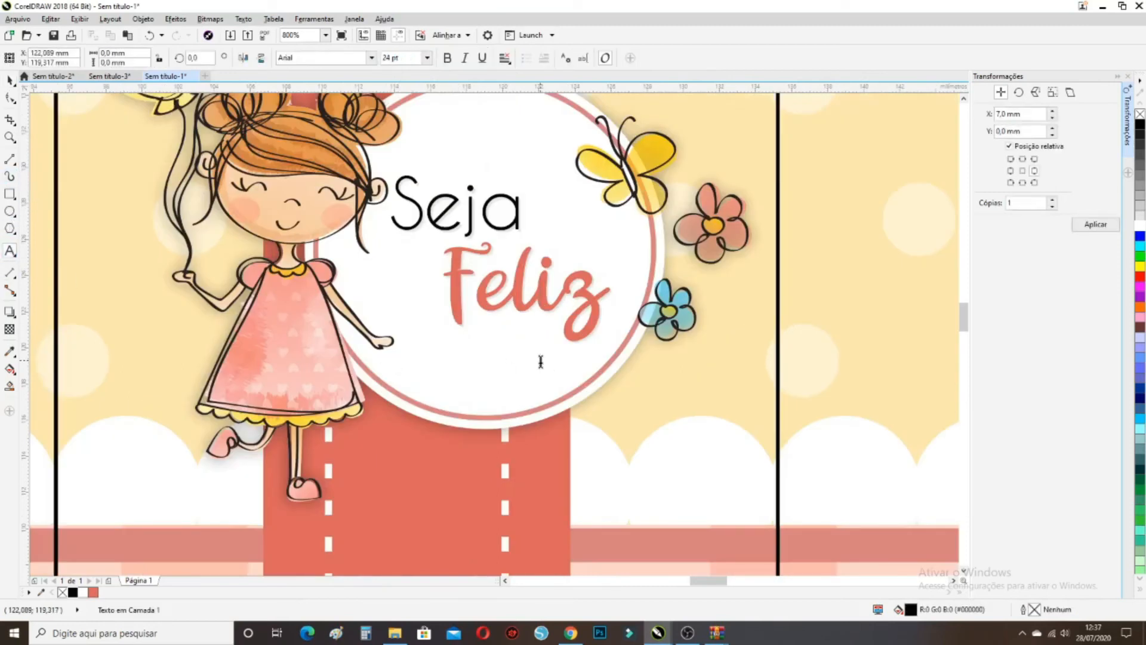
Type four periods below Feliz and set them in Caviar Dreams
type("....")
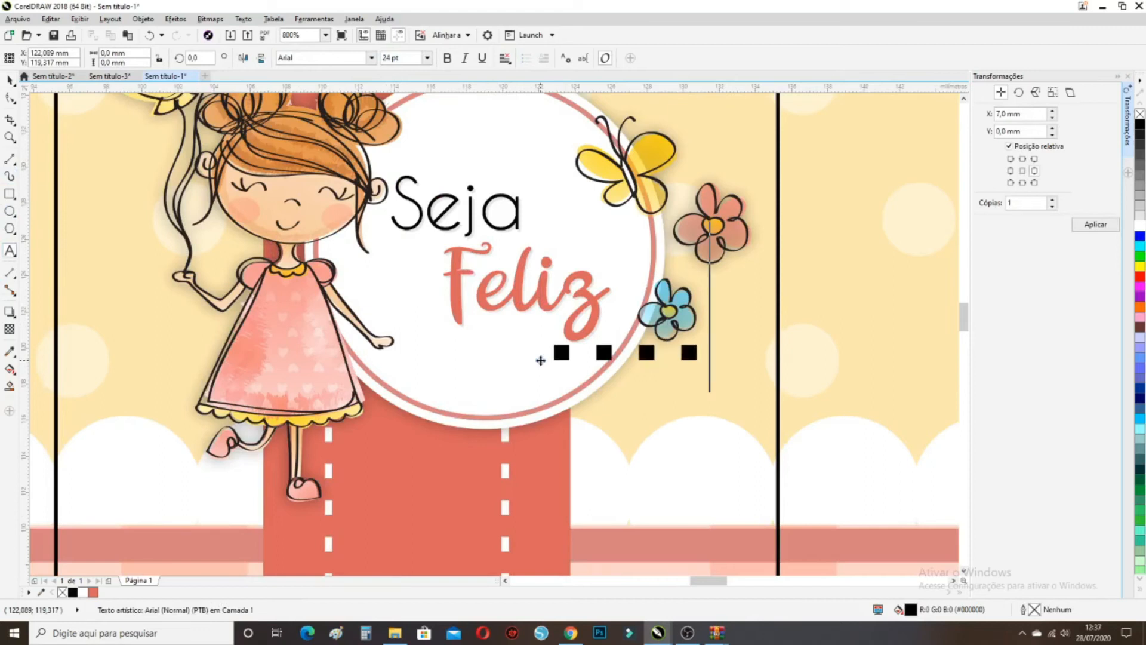
scroll(540, 352, "up", 2)
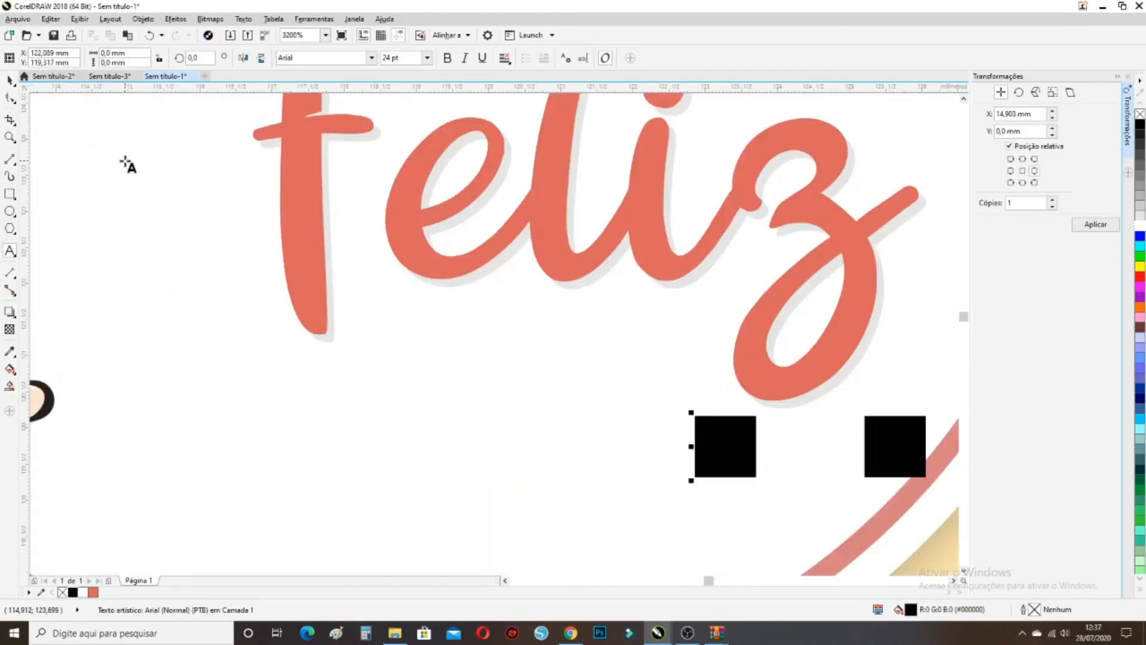
scroll(207, 181, "down", 1)
left_click(10, 79)
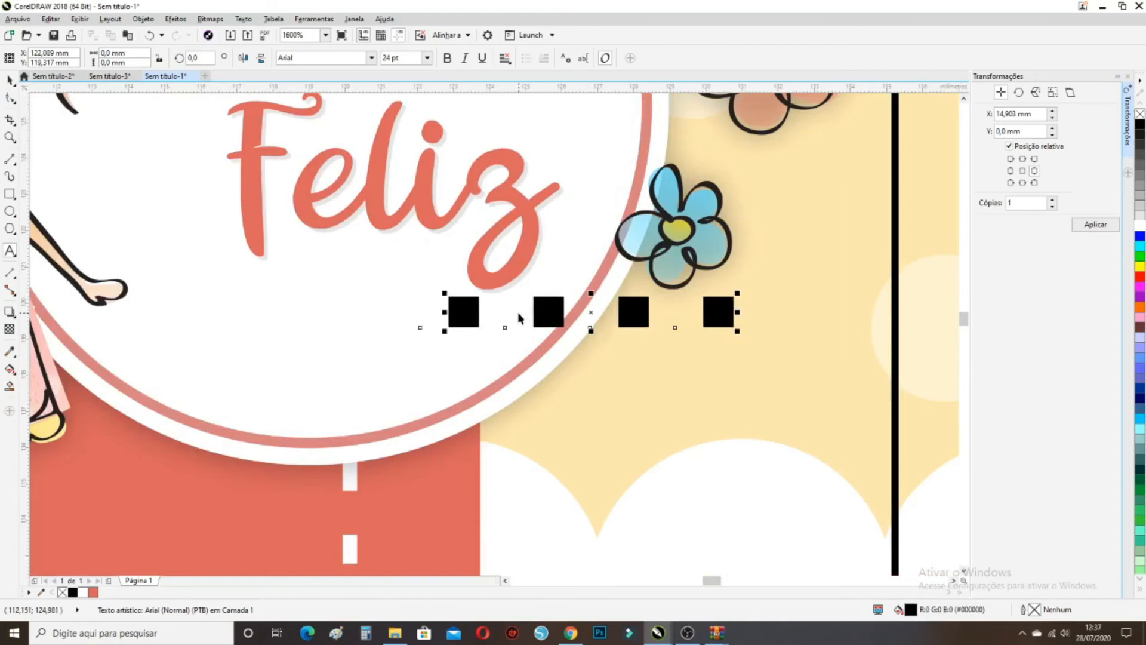
scroll(518, 318, "down", 1)
left_click(371, 58)
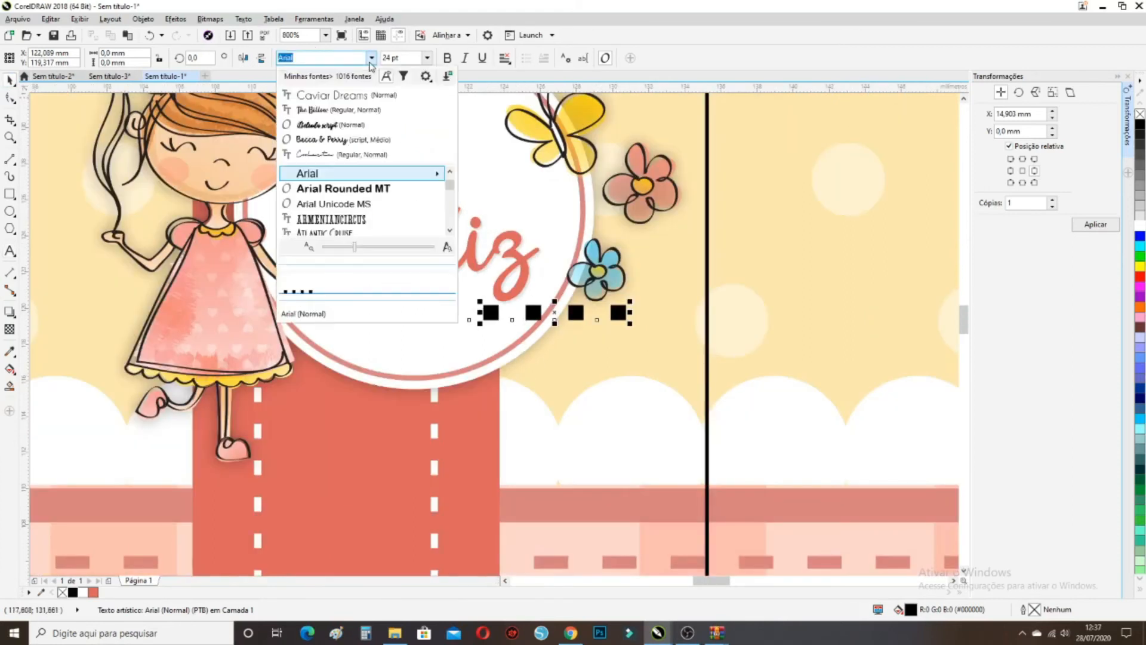
left_click(361, 96)
Shrink the dots to about a third, fill them black, and give them 90 uniform transparency
left_click_drag(579, 324, 473, 279)
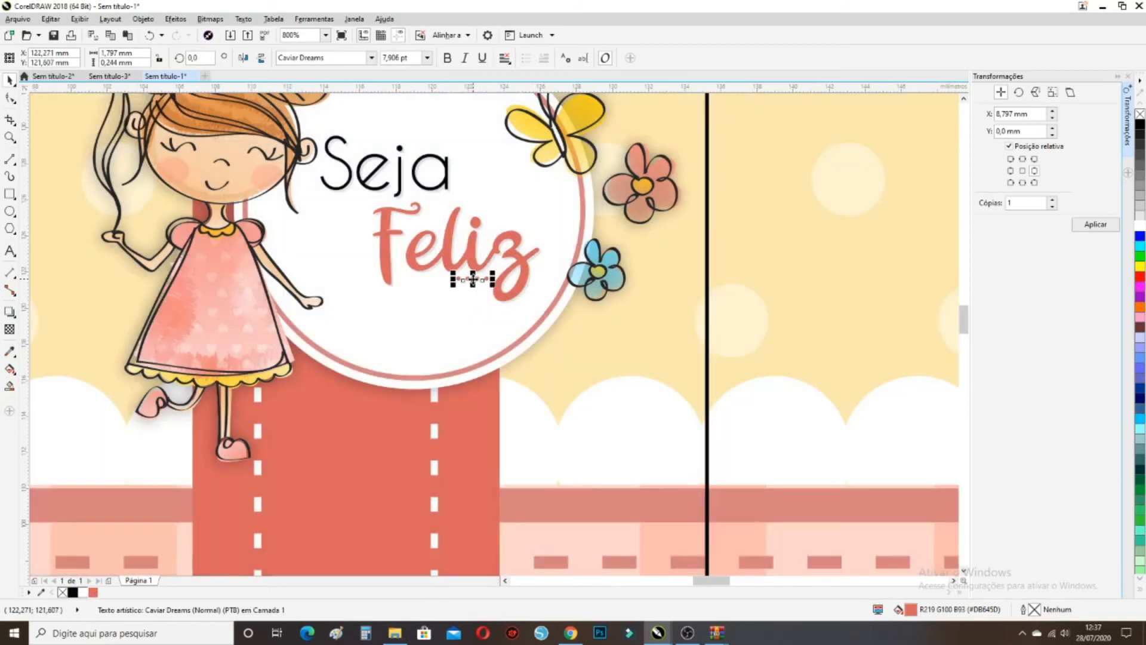
scroll(472, 279, "up", 2)
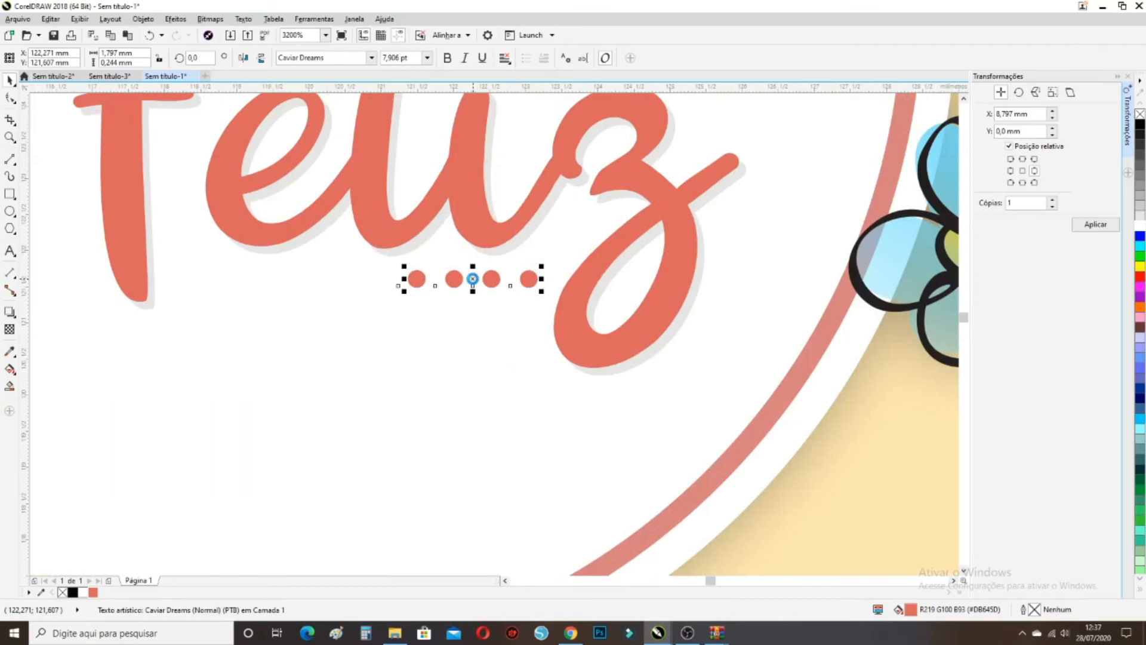
left_click(73, 592)
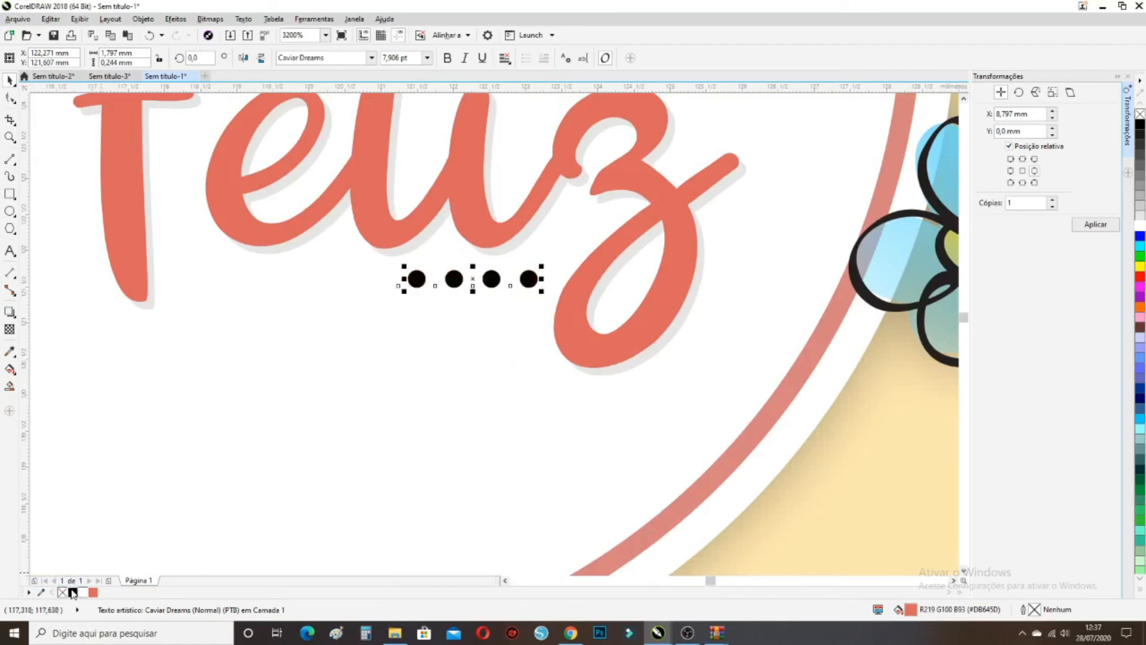
left_click(9, 329)
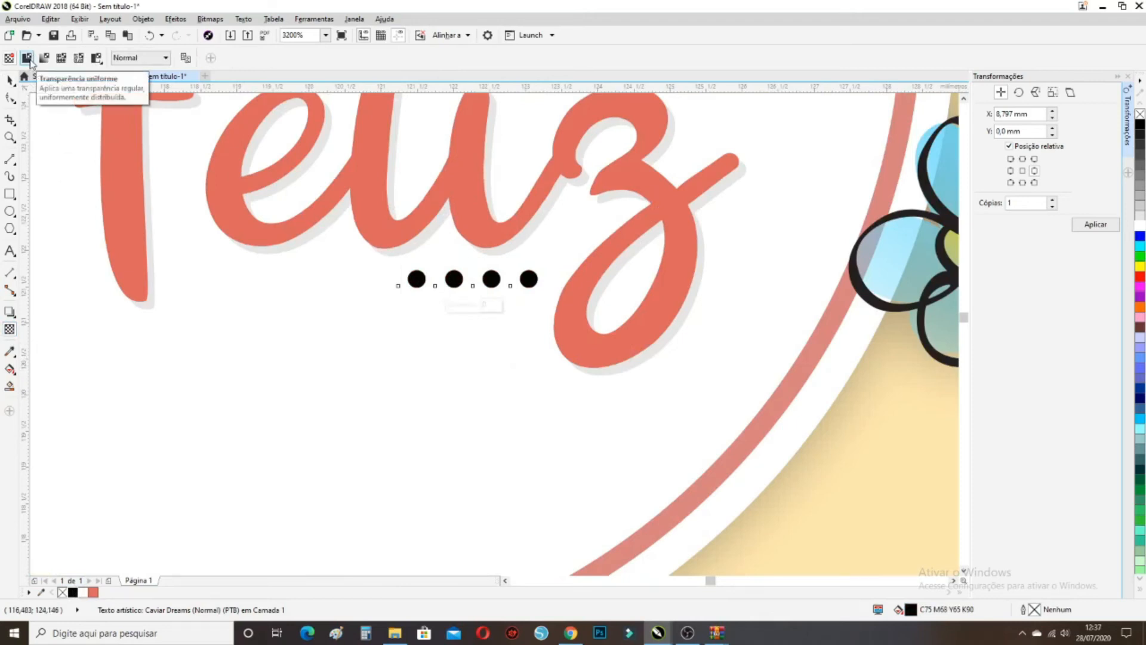
left_click(27, 58)
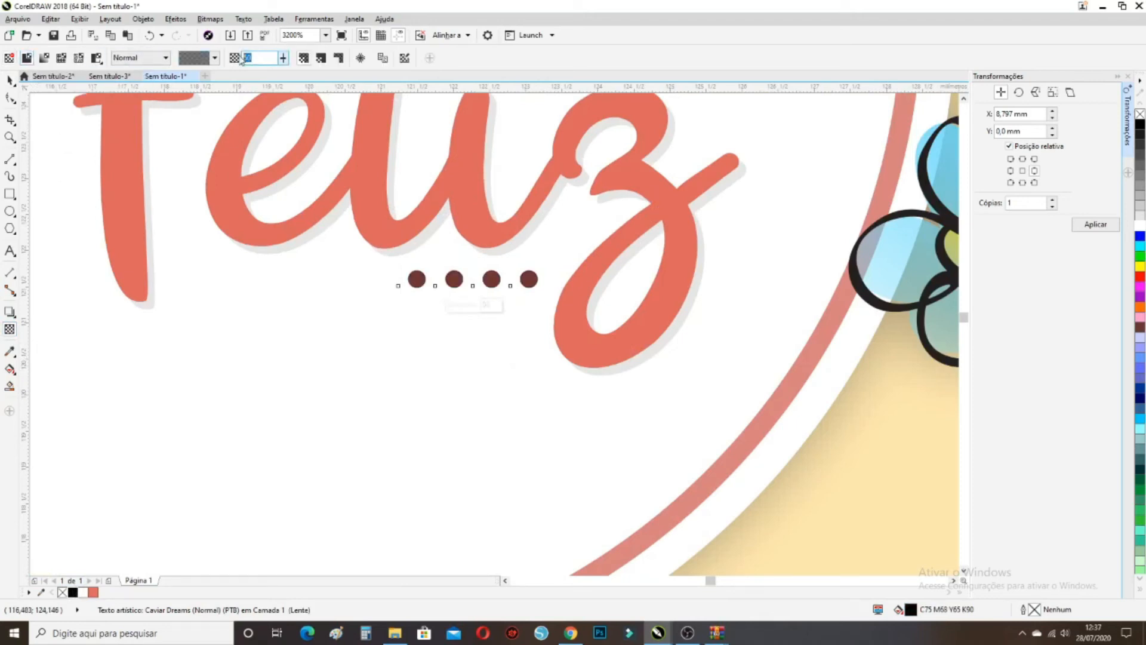
type("90")
key("Return")
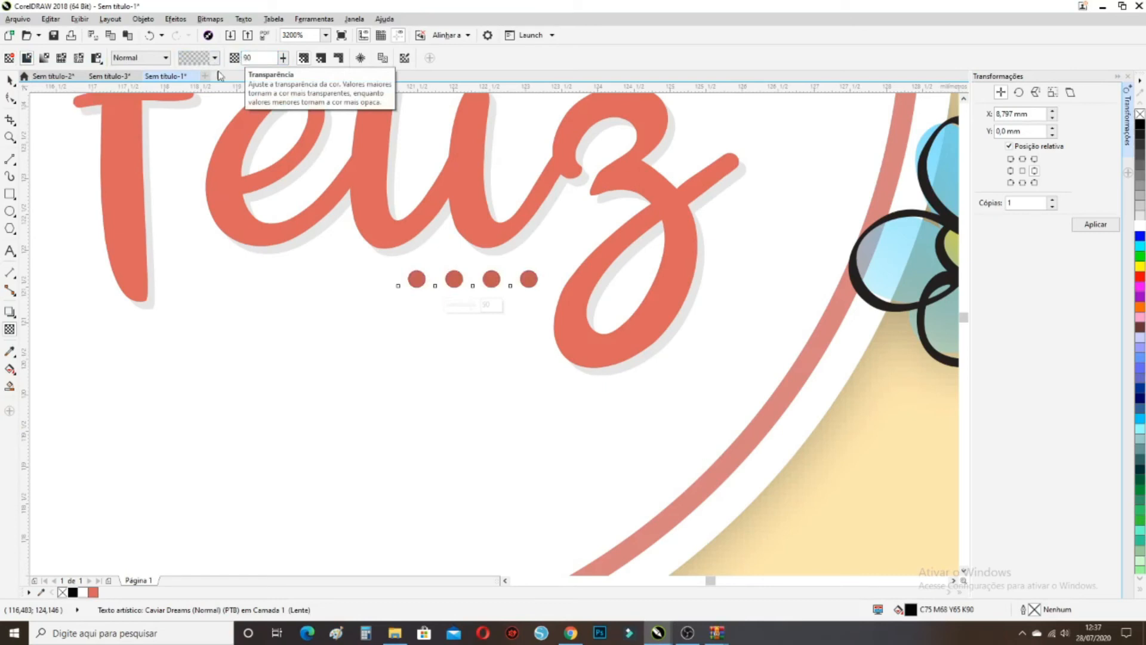
Offset the faint dark dots down-right beneath the coral dots to act as shadows
left_click(10, 80)
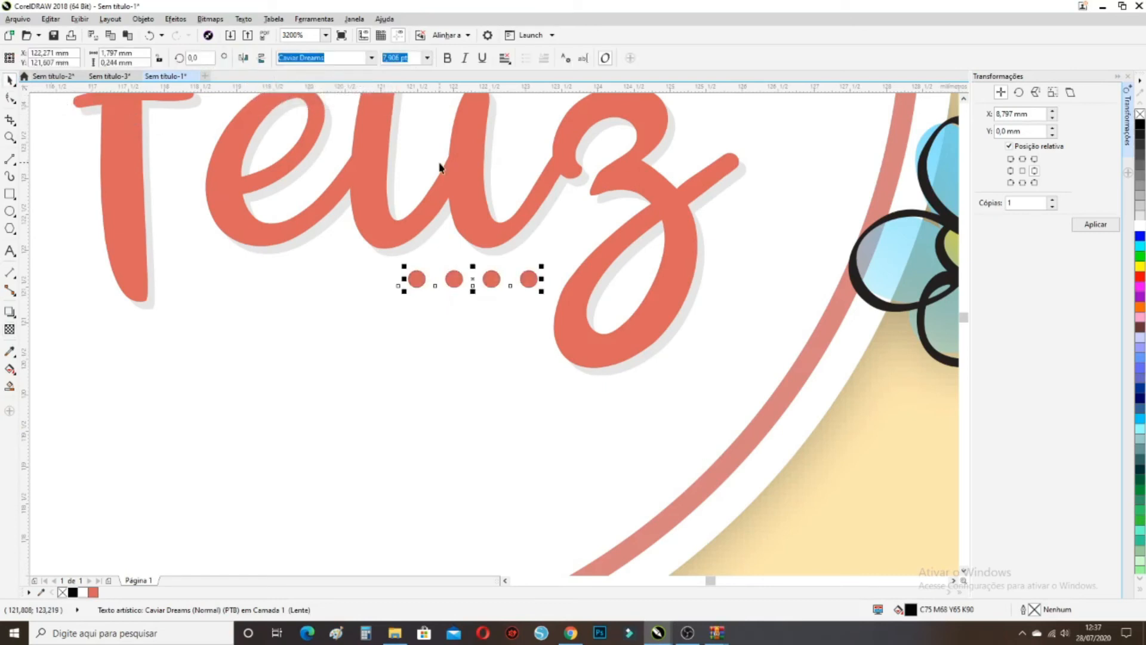
key("Right")
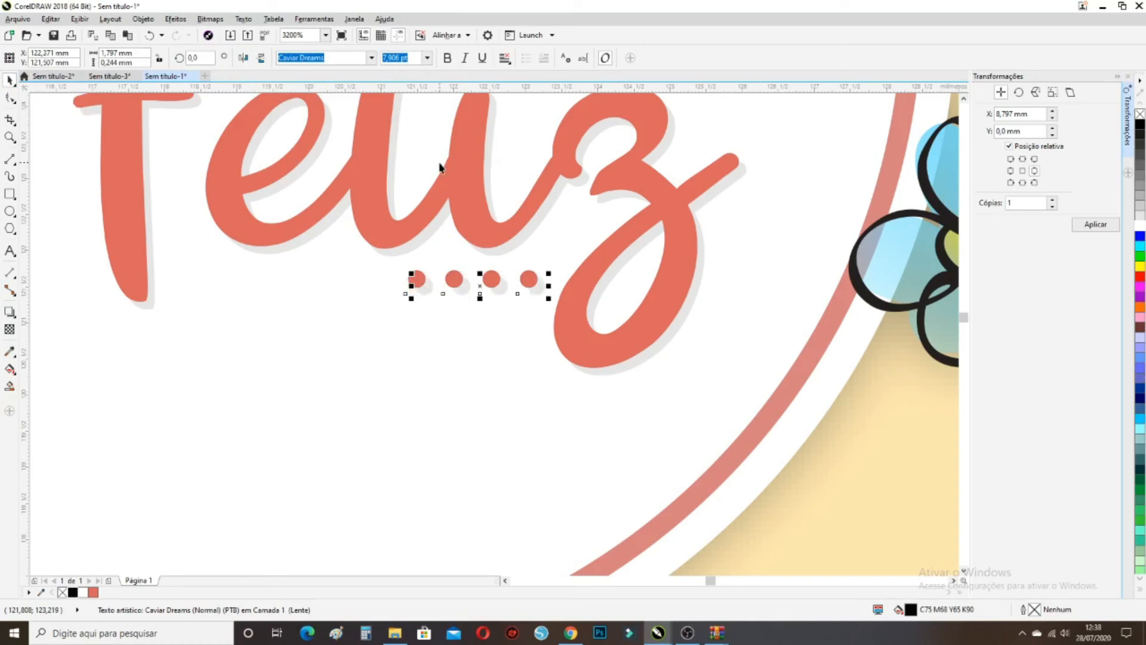
key("Left")
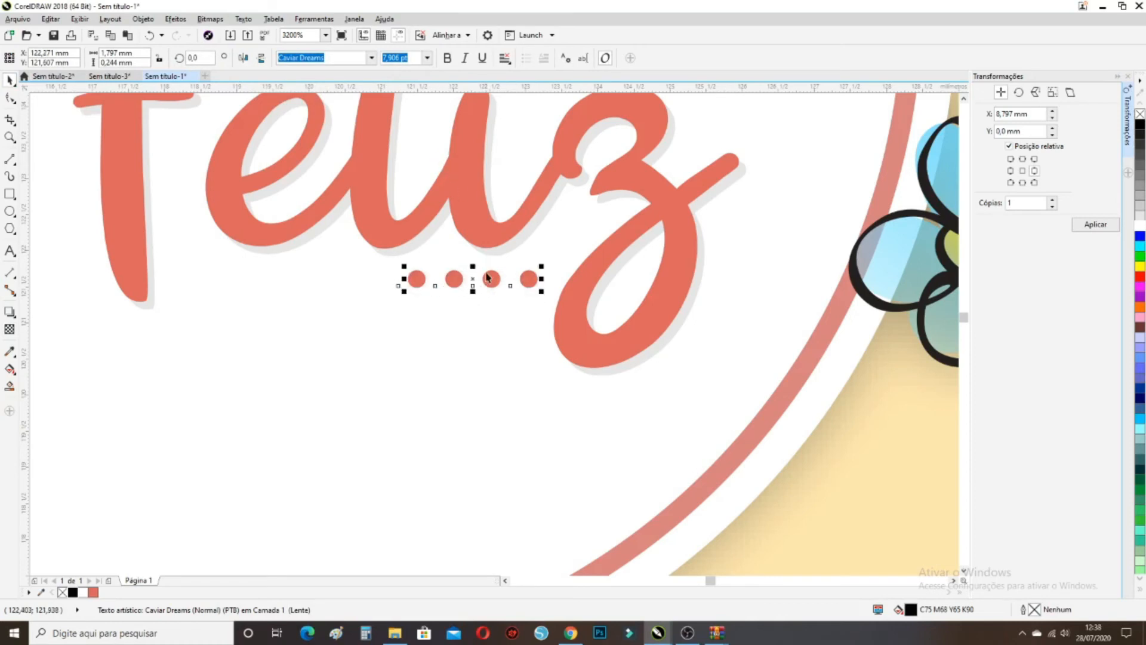
scroll(472, 279, "up", 2)
left_click_drag(455, 249, 464, 262)
scroll(463, 263, "down", 4)
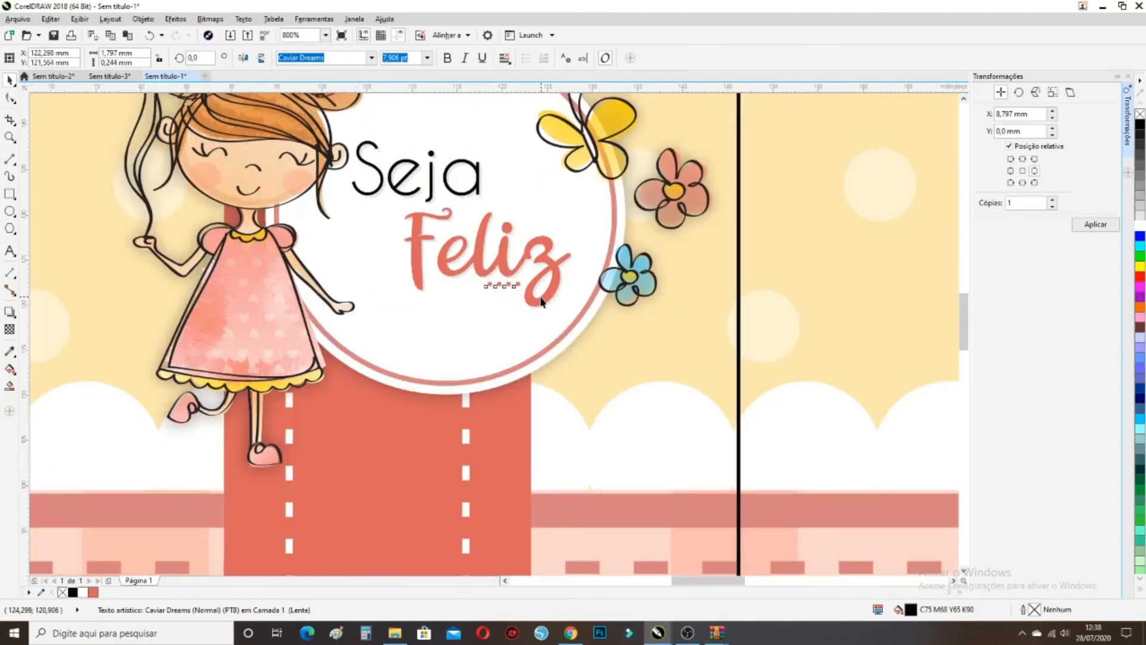
scroll(542, 302, "down", 1)
scroll(615, 311, "down", 1)
Start a new text block left of the wrapper with the shop name on the first line
left_click(777, 325)
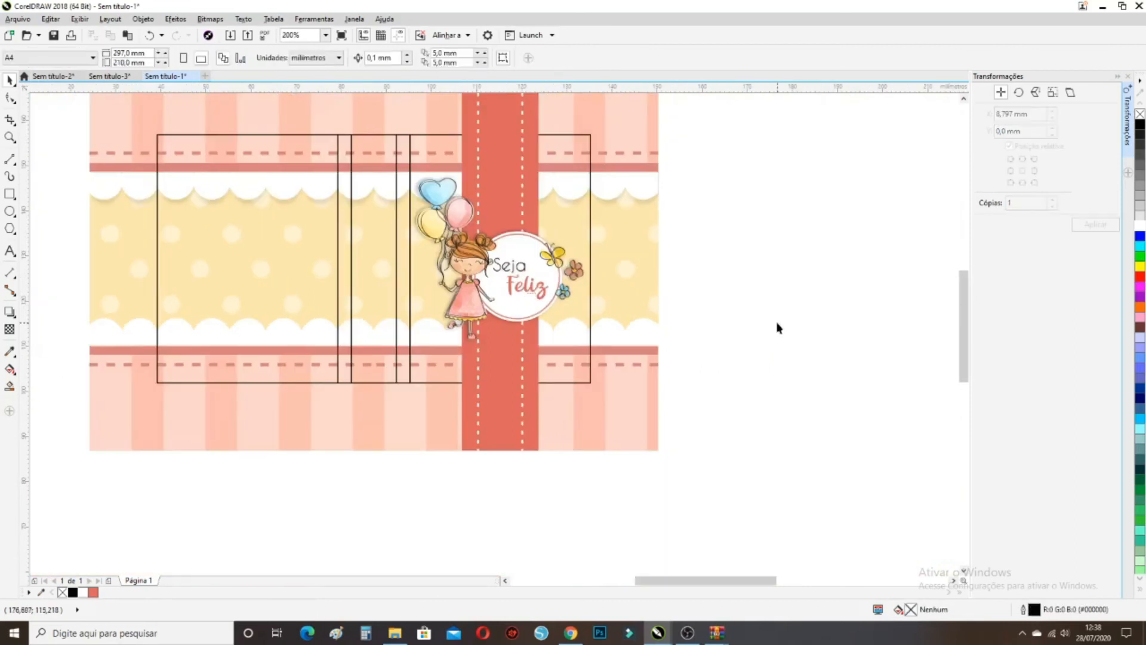
scroll(776, 325, "down", 1)
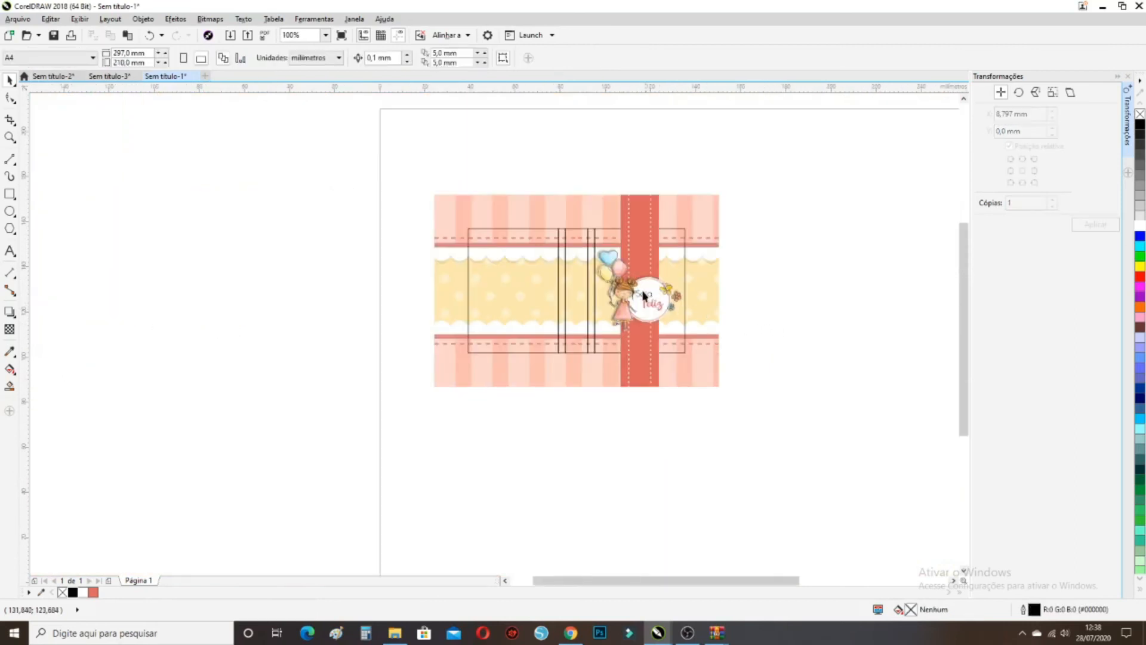
scroll(640, 292, "up", 2)
scroll(640, 292, "down", 1)
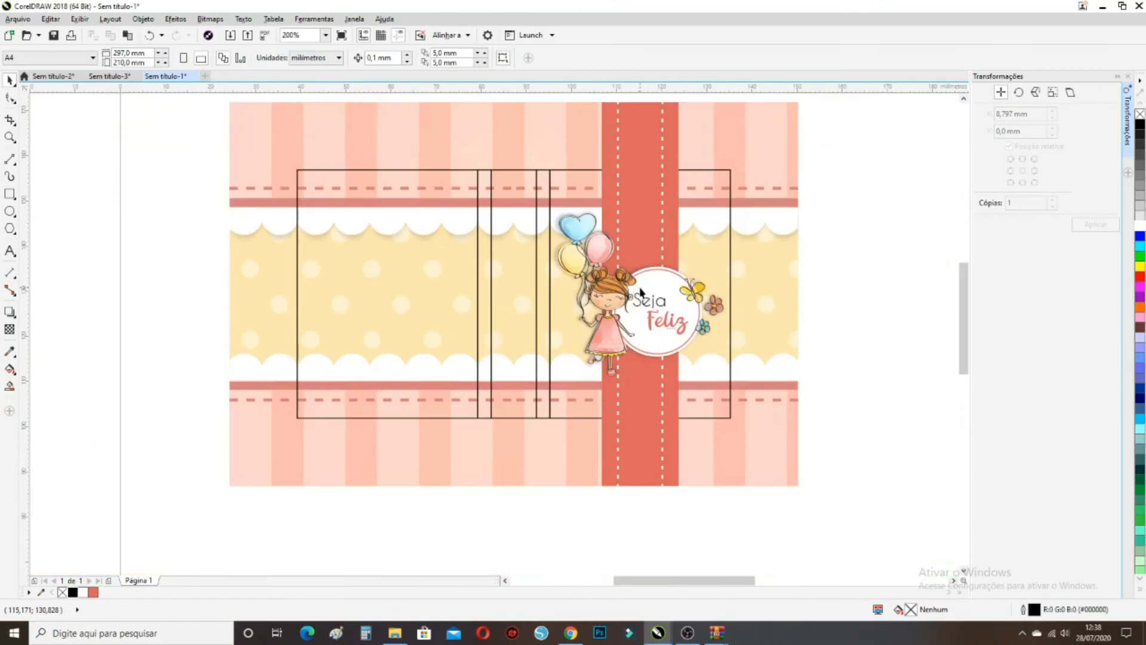
left_click(10, 251)
left_click(154, 353)
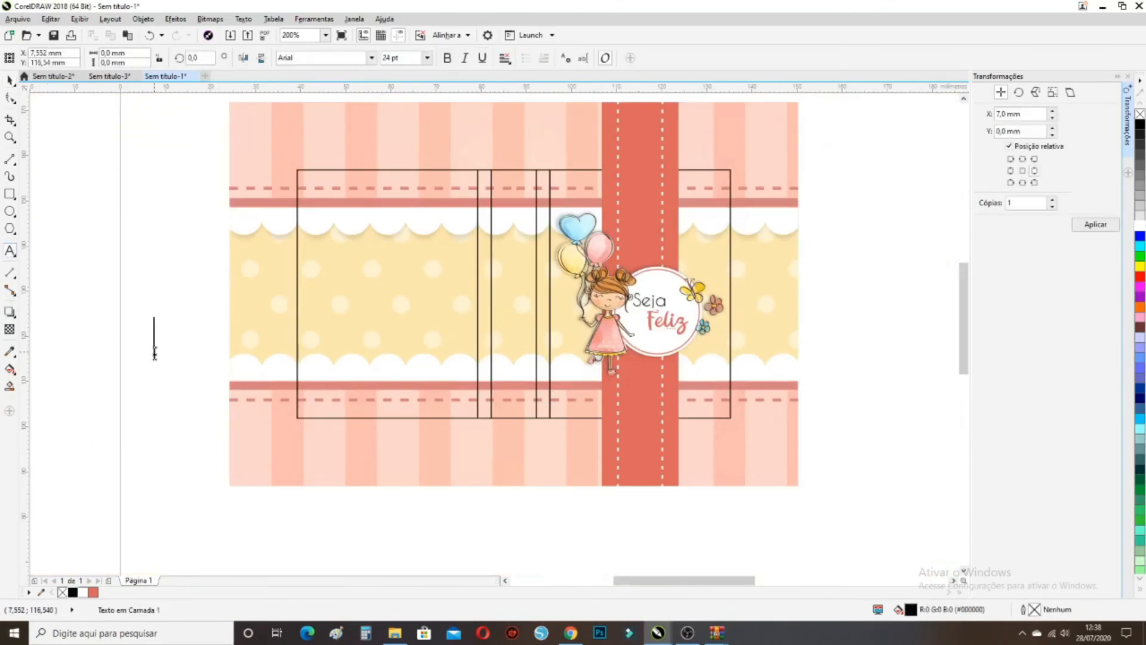
type("Ka")
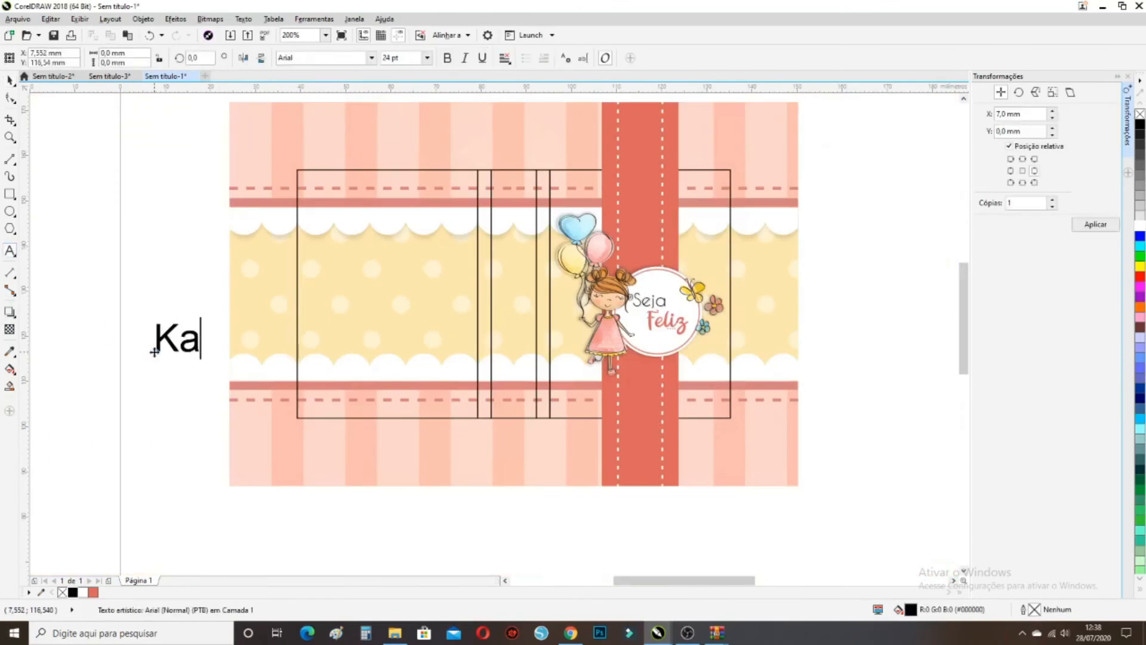
type(" Freitas Person")
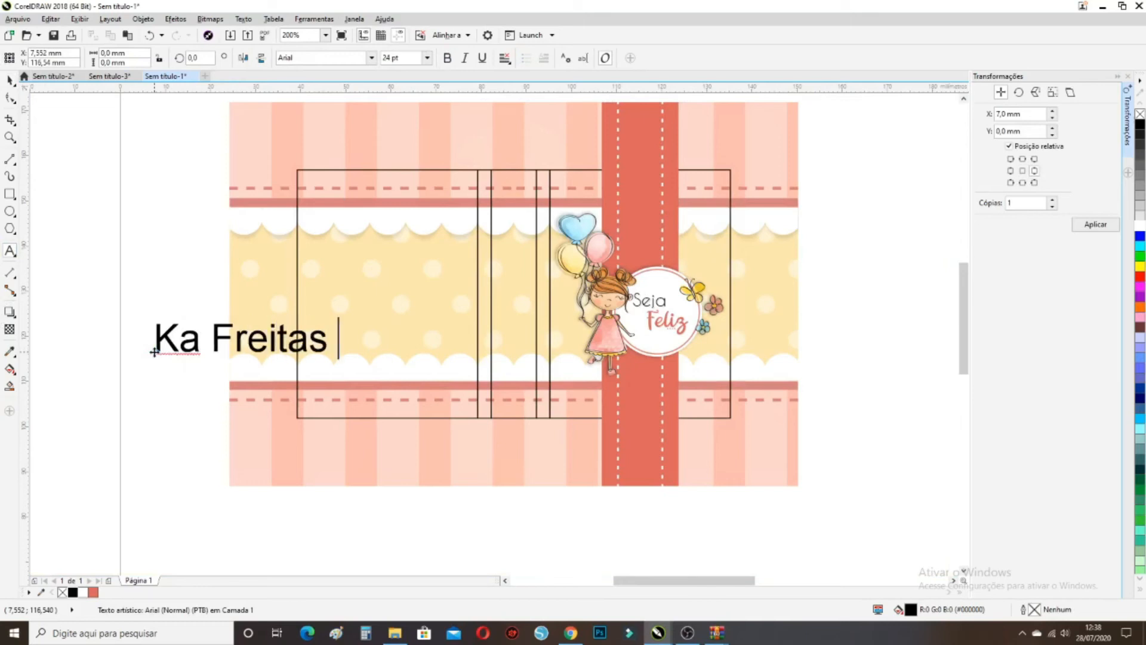
type("ados")
key("Return")
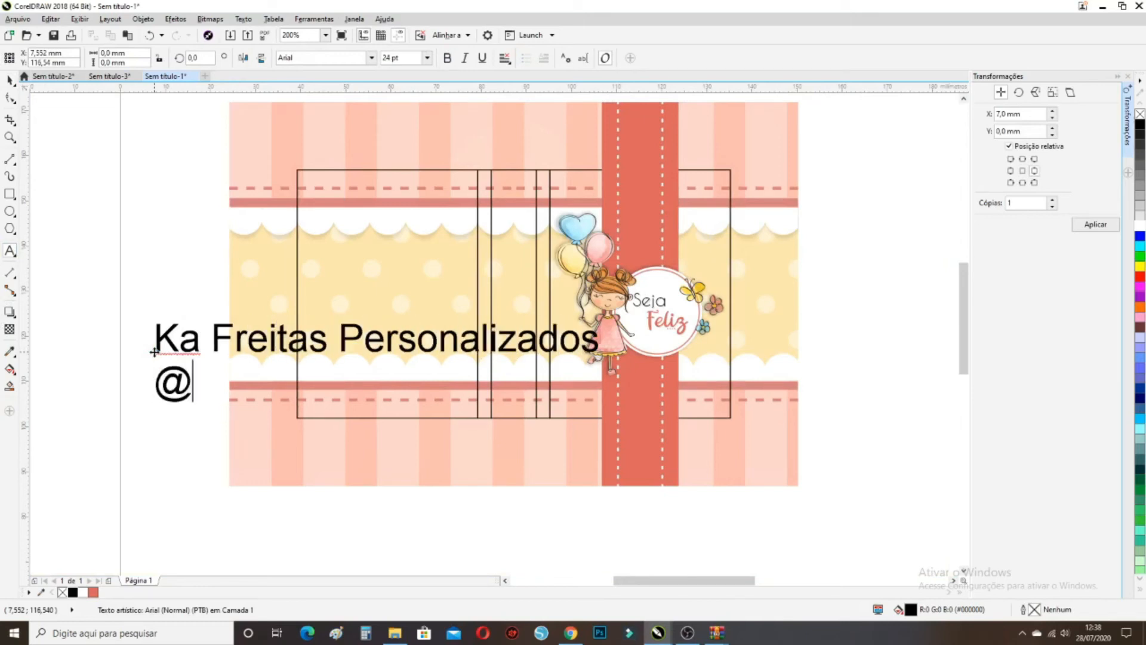
Add the shop's Instagram handle and a WhatsApp number line beneath it
key("BackSpace")
key("BackSpace")
key("BackSpace")
key("BackSpace")
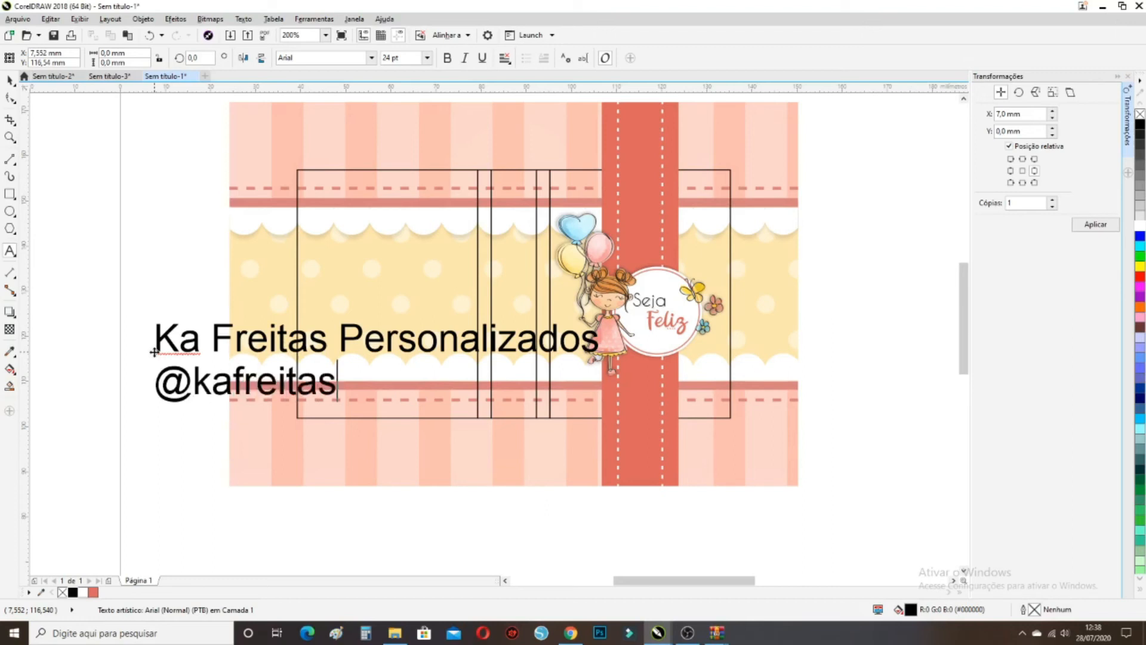
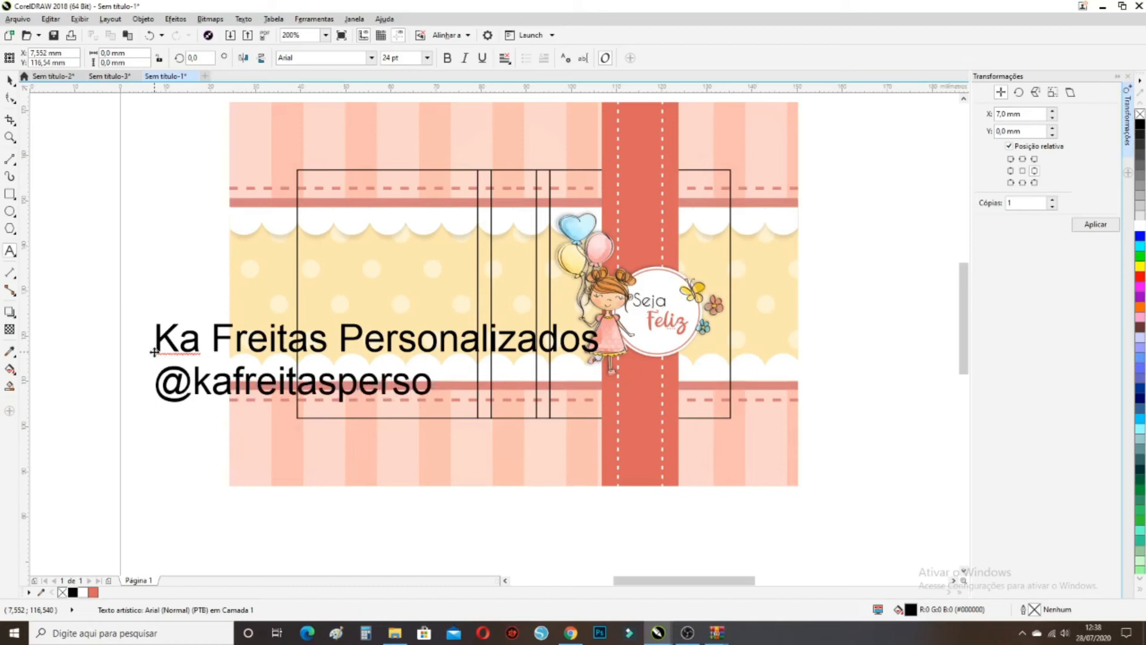
key("Return")
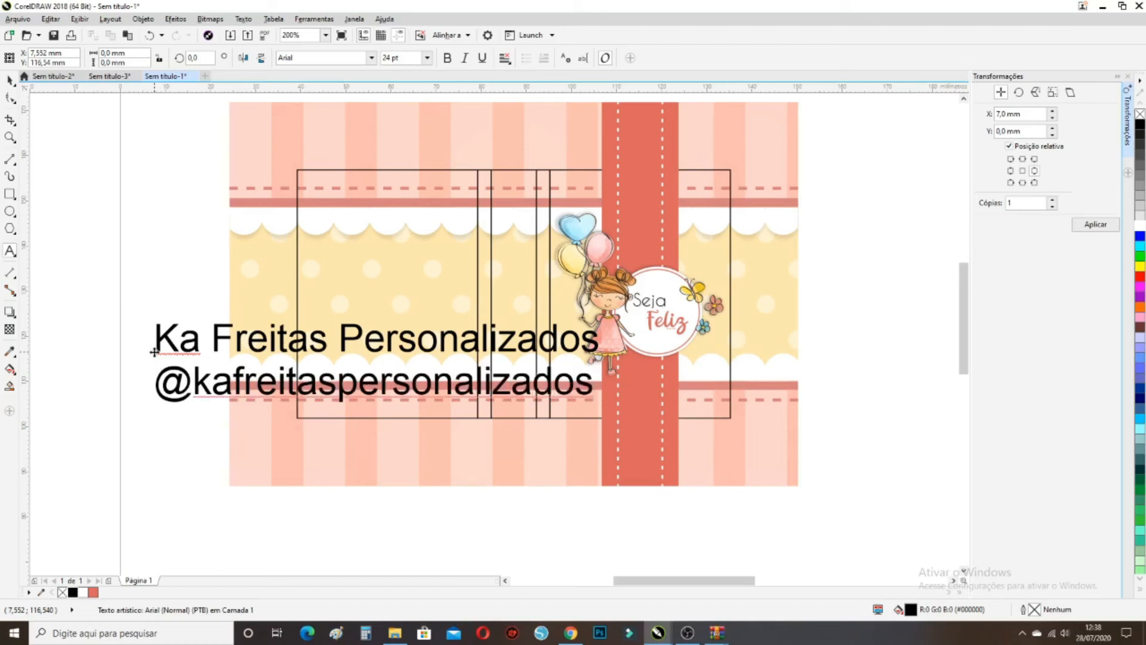
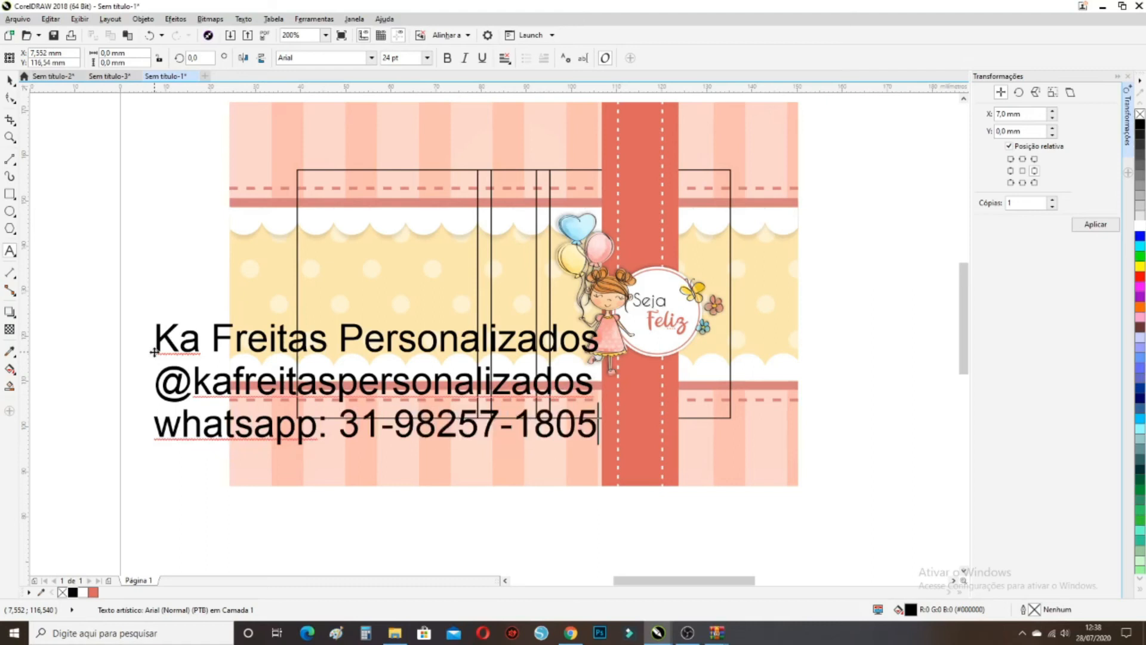
Scale the contact text to about a fifth, move it onto the scallop area, and set Caviar Dreams
left_click(10, 80)
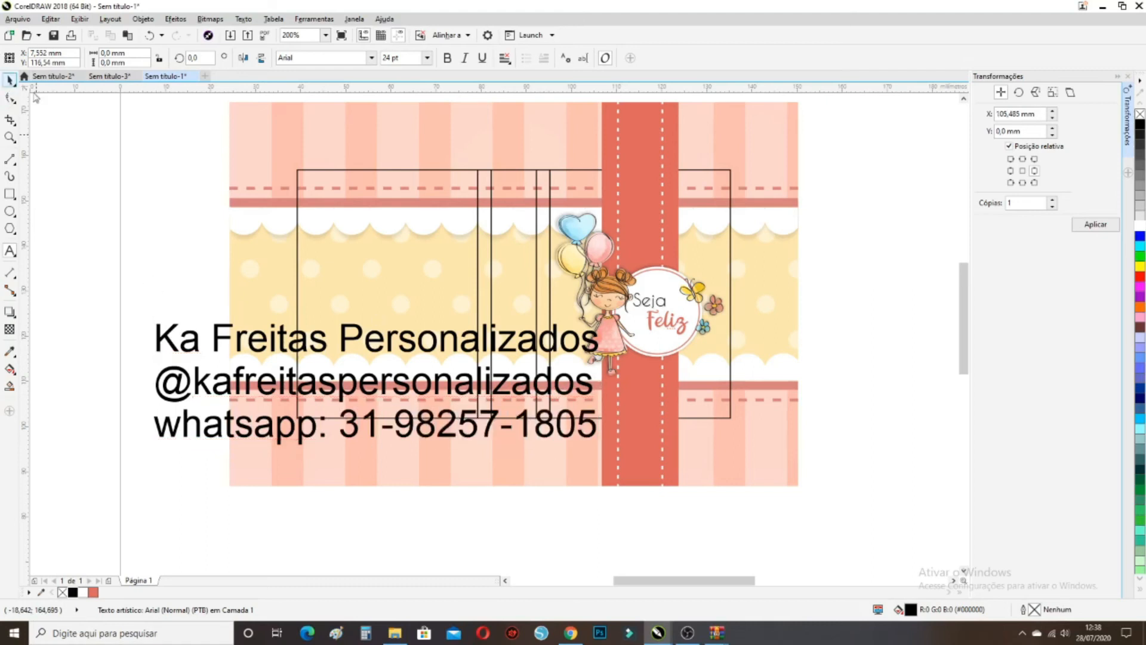
left_click_drag(602, 320, 231, 379)
scroll(197, 432, "up", 2)
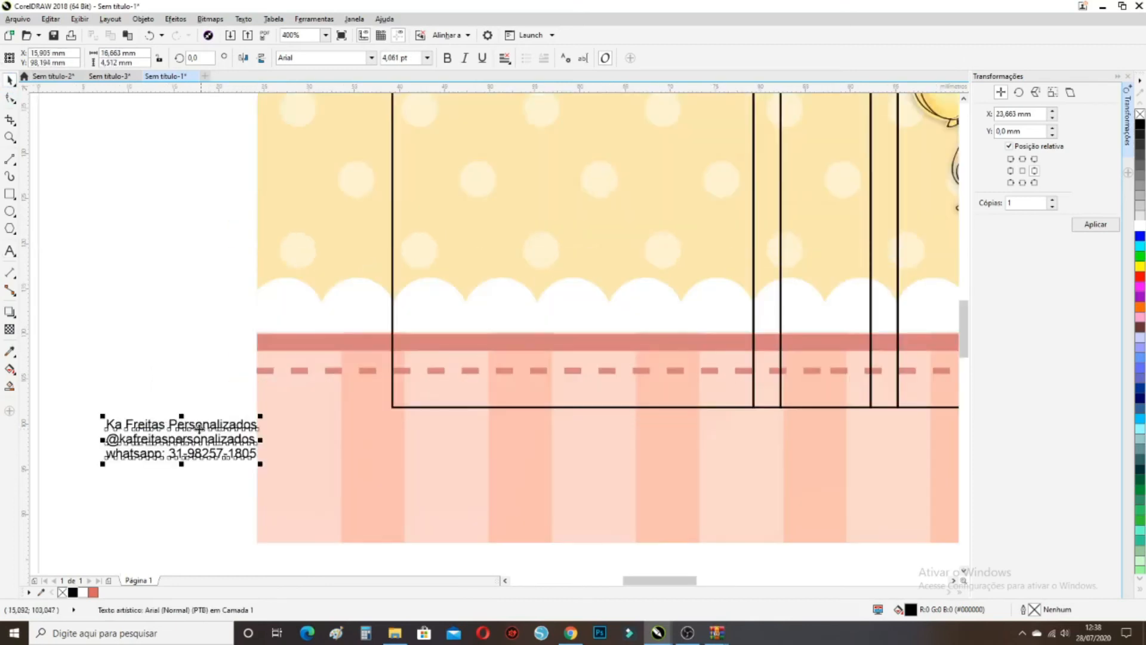
left_click_drag(180, 442, 583, 296)
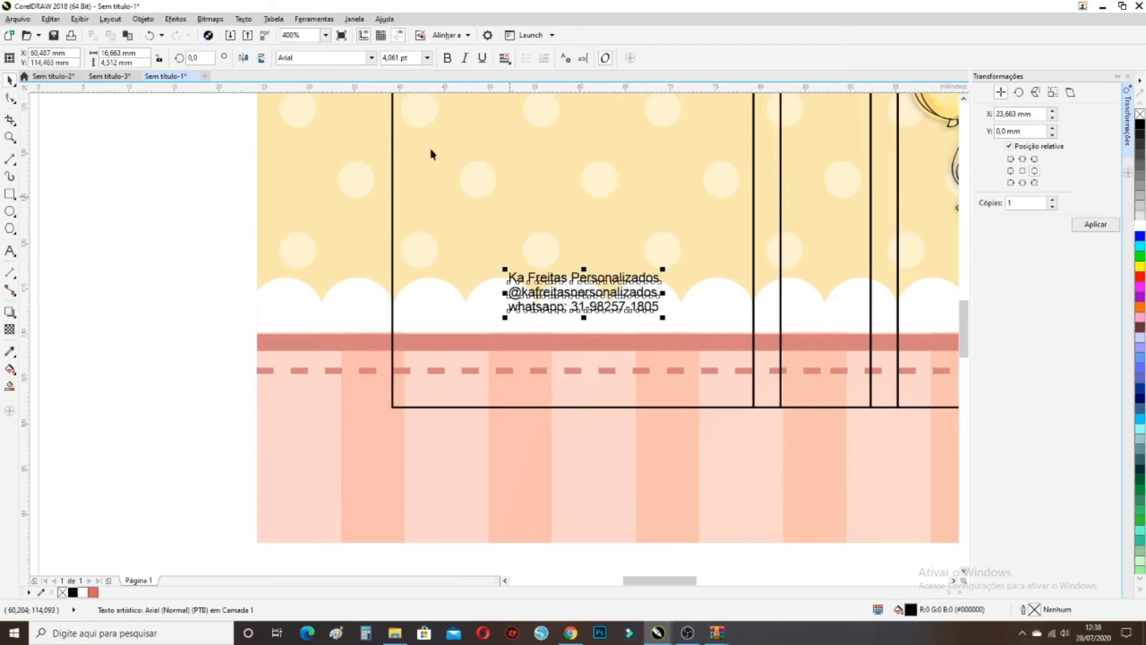
left_click(372, 58)
left_click(316, 92)
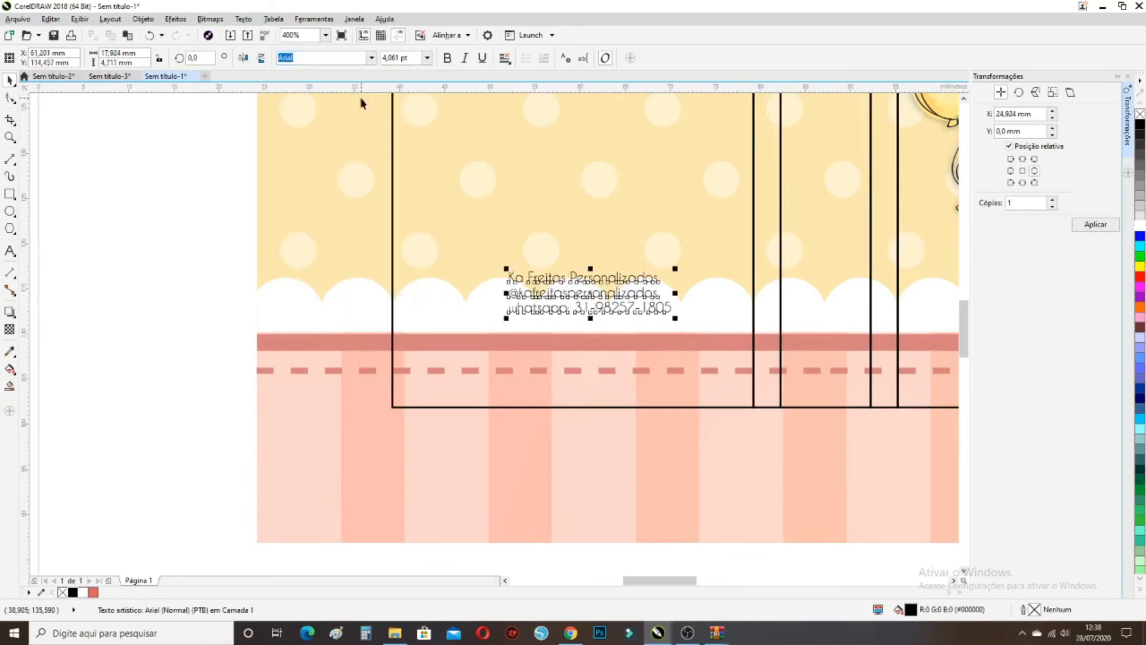
Centre the contact text horizontally and vertically on the wrapper's left panel
scroll(481, 311, "down", 2)
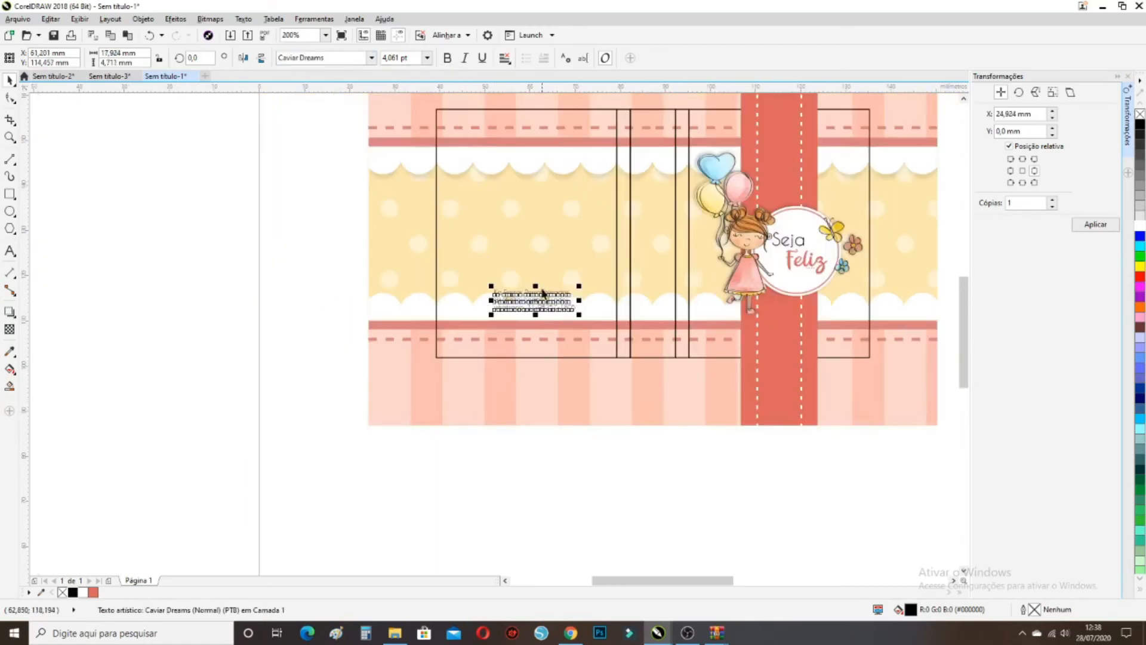
left_click(543, 247, "shift")
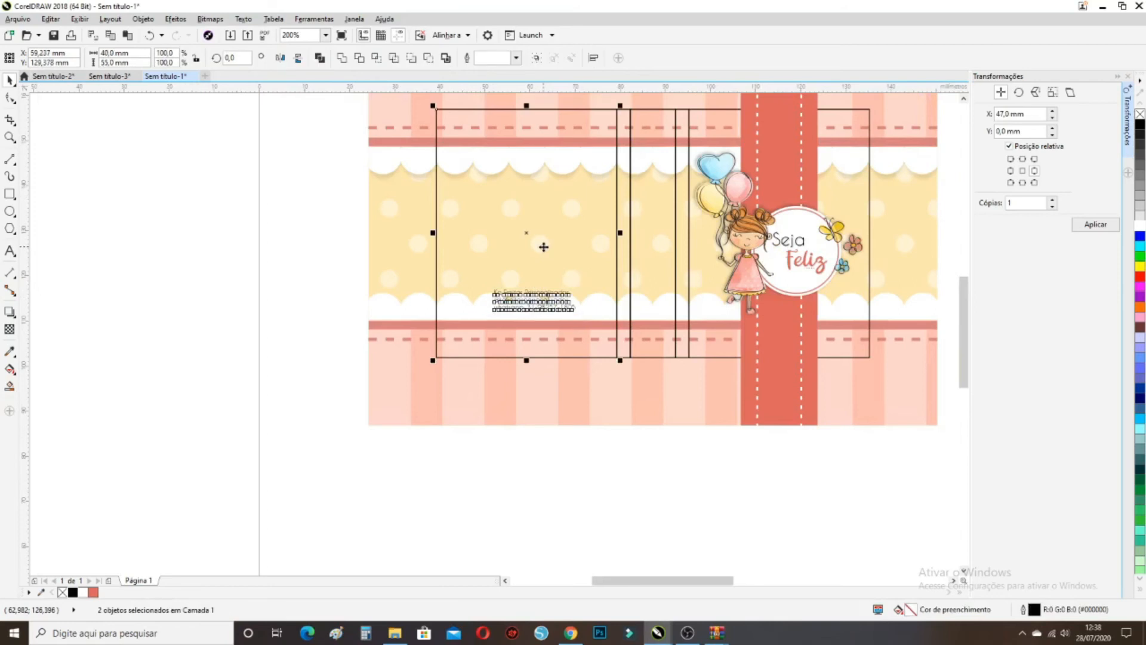
key("c")
key("e")
key("Escape")
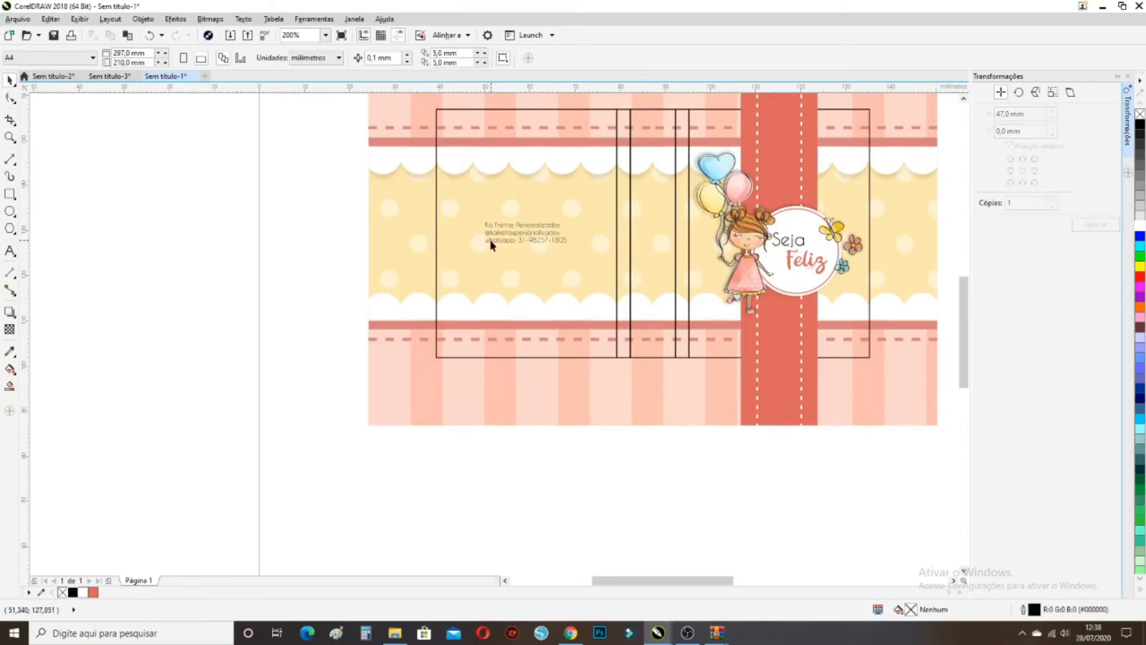
scroll(512, 252, "up", 2)
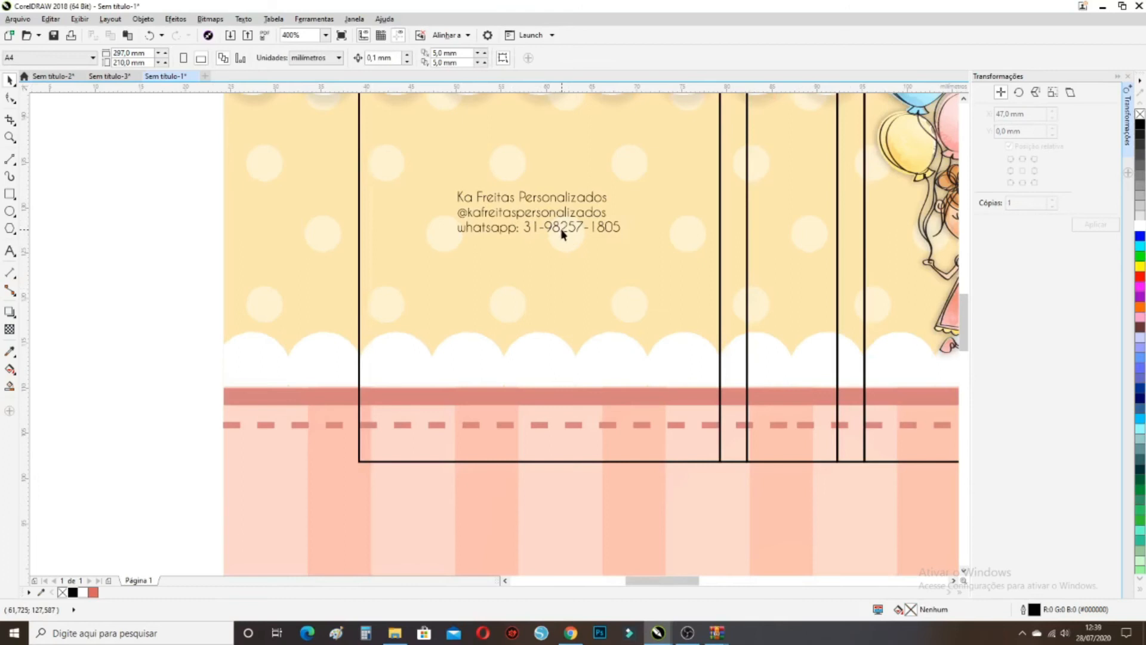
Draw a rectangle around the contact text, fill it cream #FFF2CF, and remove its outline
left_click(10, 195)
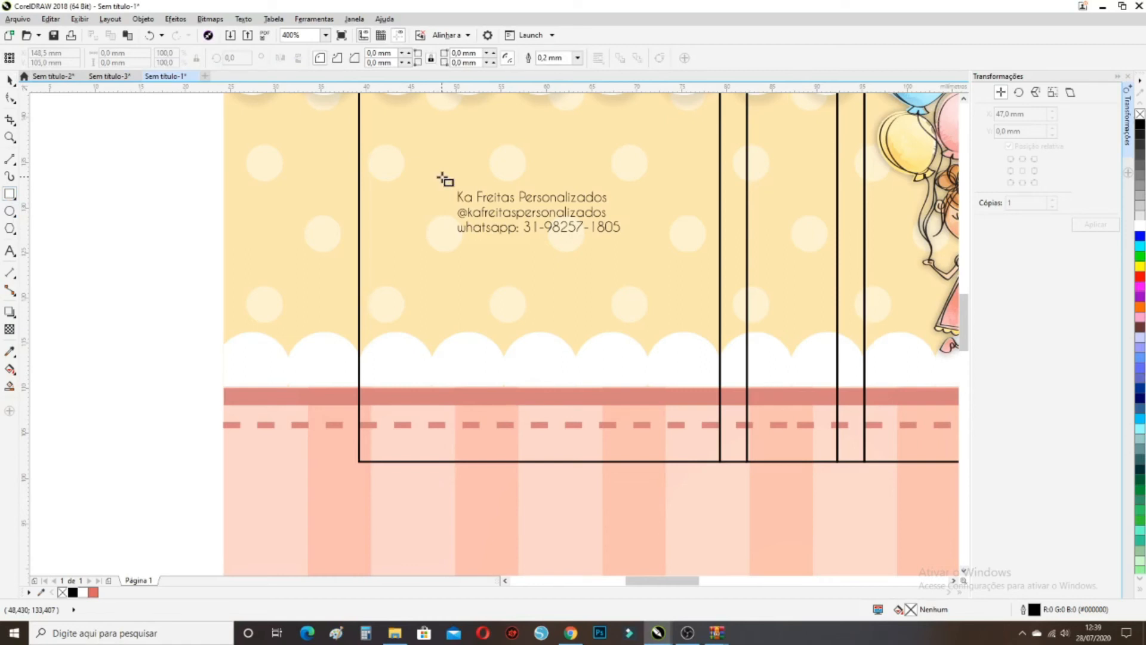
left_click_drag(441, 177, 634, 249)
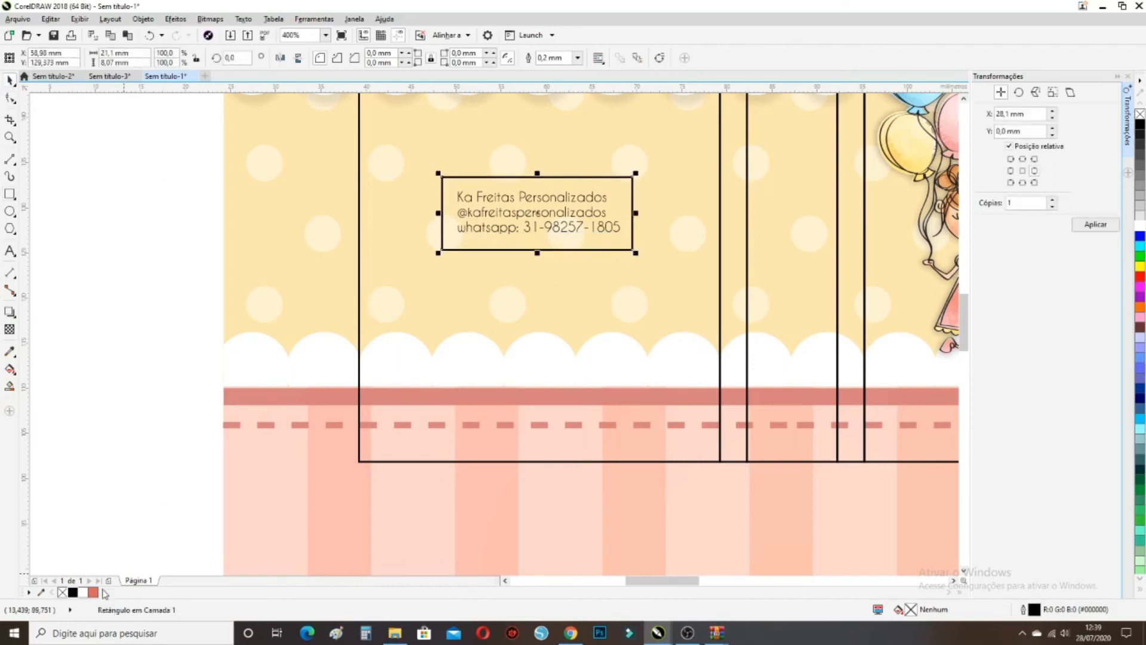
left_click(40, 592)
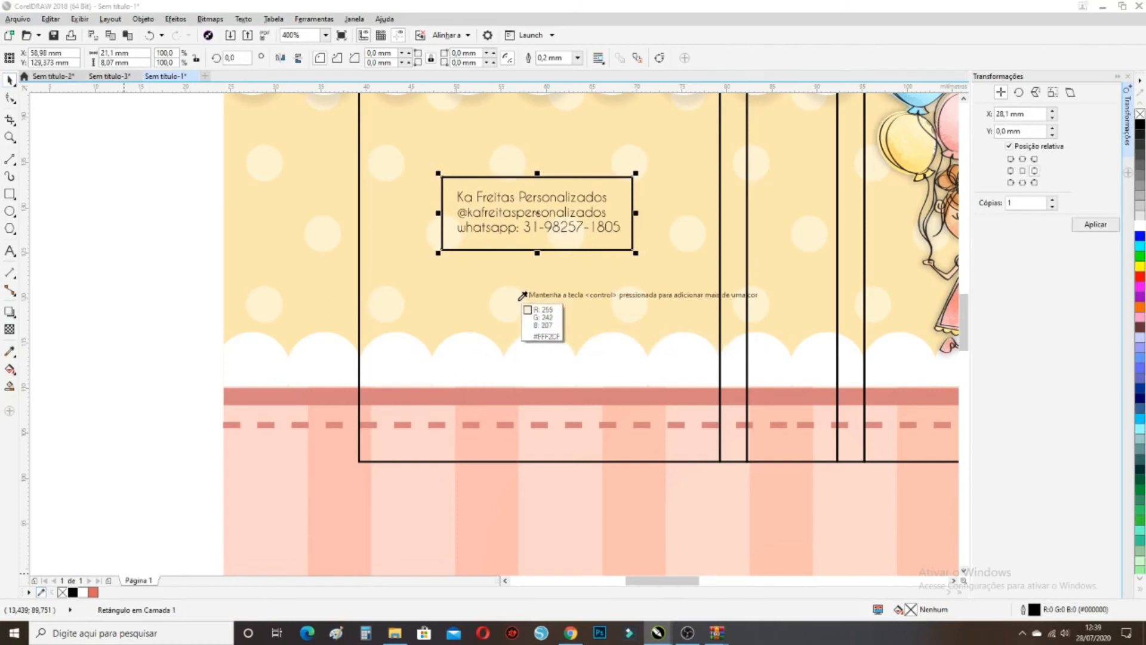
key("Escape")
left_click(103, 593)
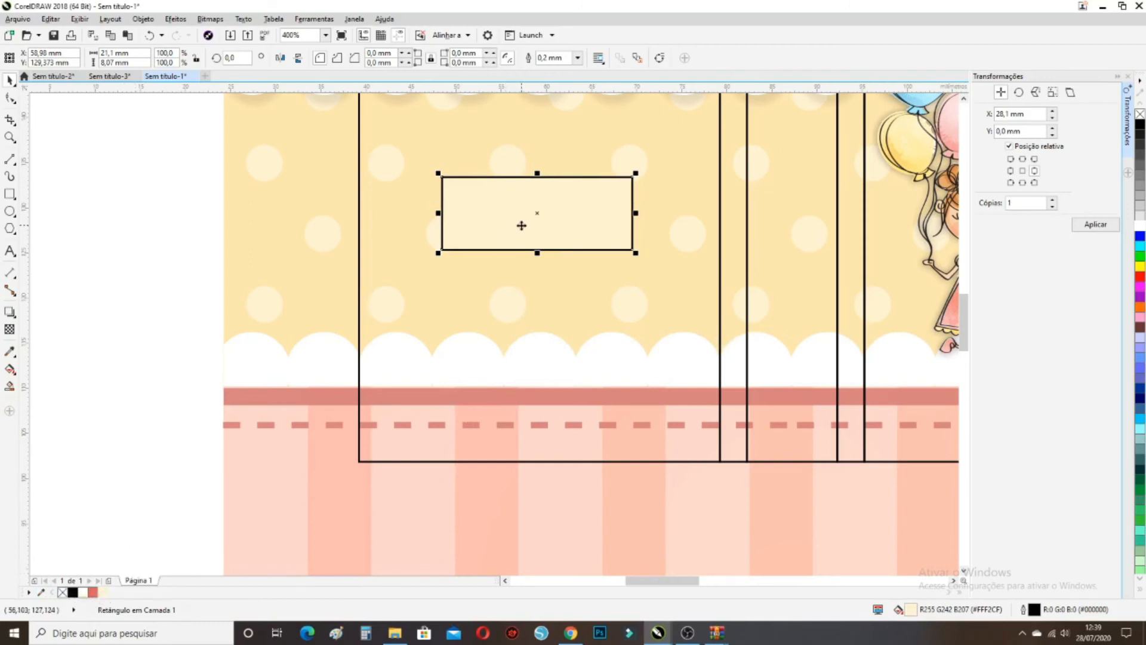
right_click(84, 592)
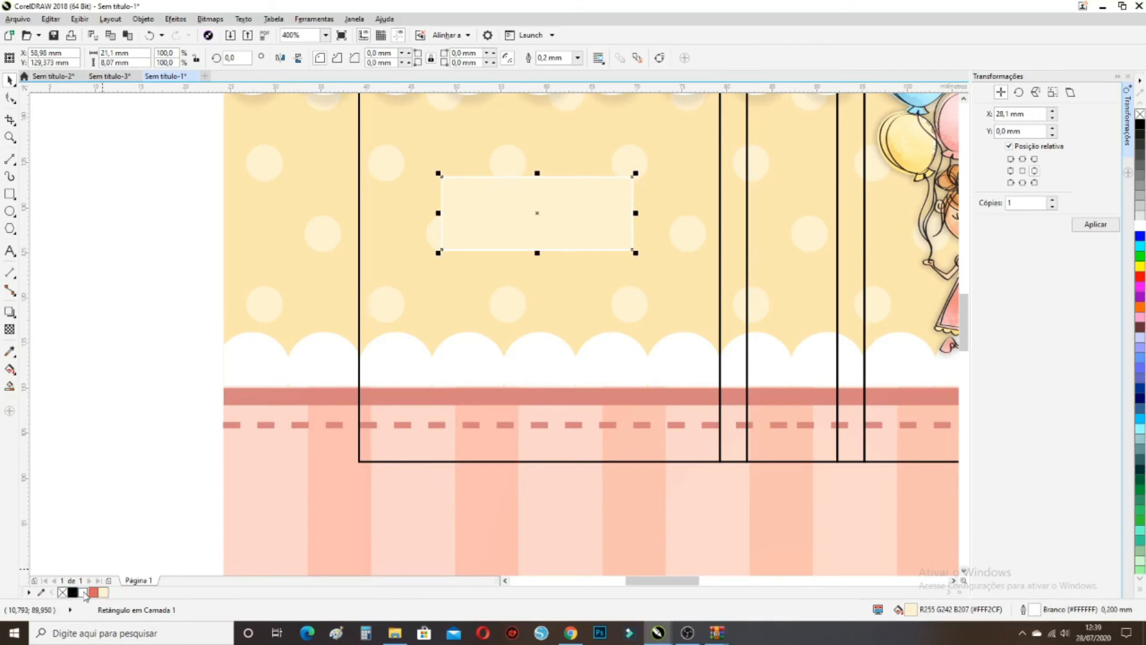
right_click(63, 593)
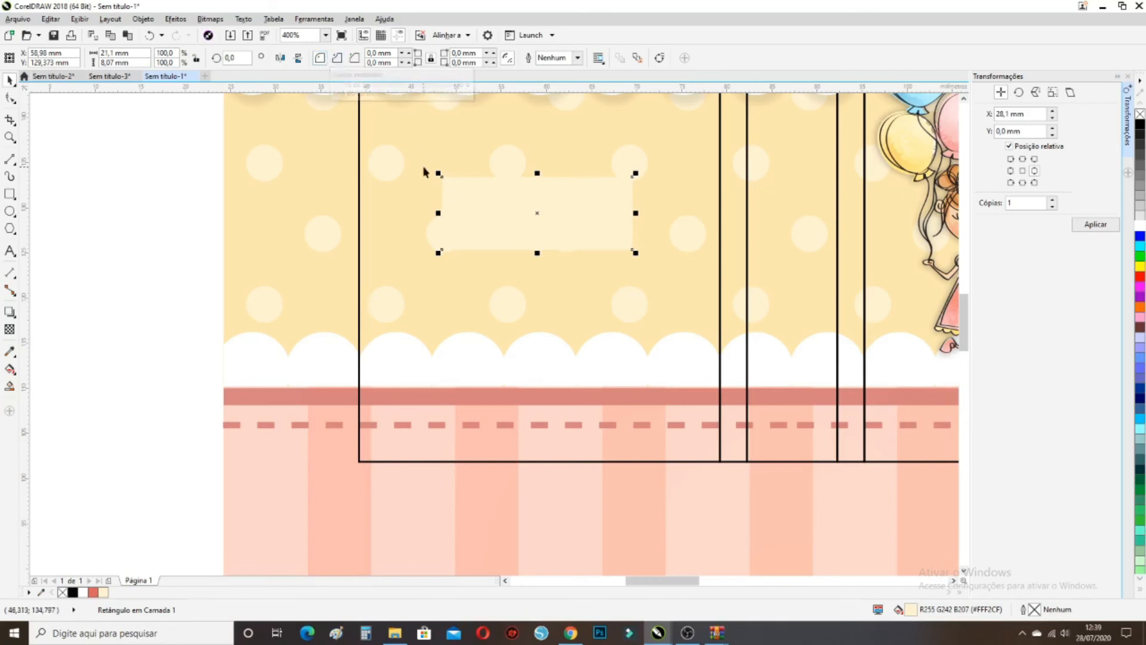
Round the rectangle's corners to 10 mm, briefly trying a 5 mm top-left corner
scroll(449, 181, "up", 2)
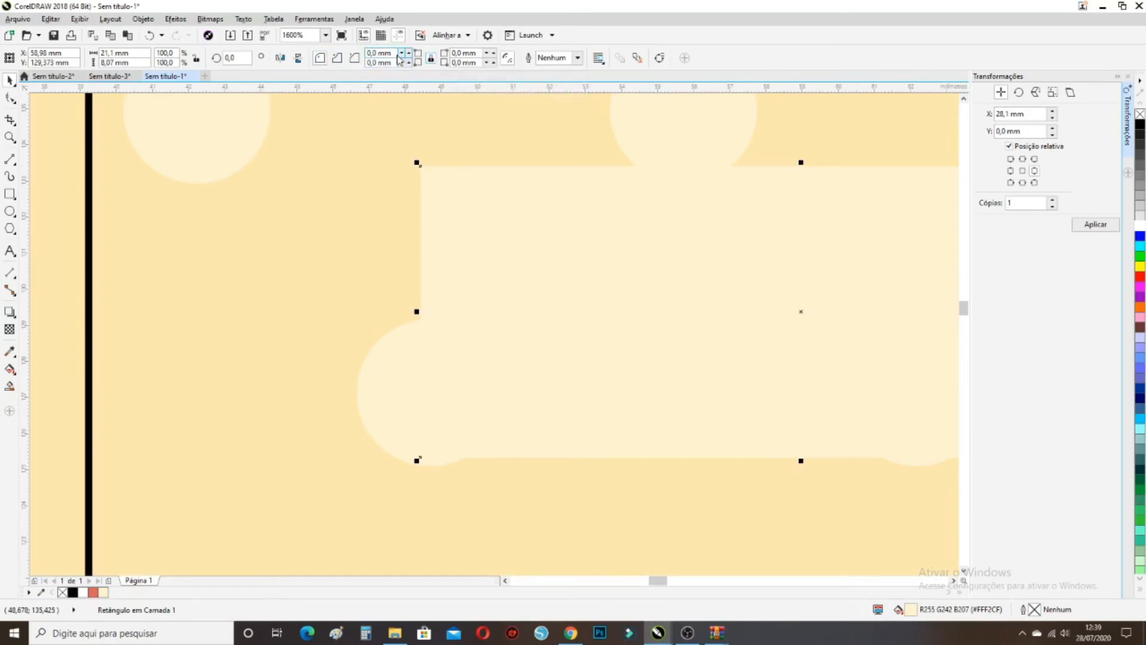
double_click(371, 53)
type("10")
key("Return")
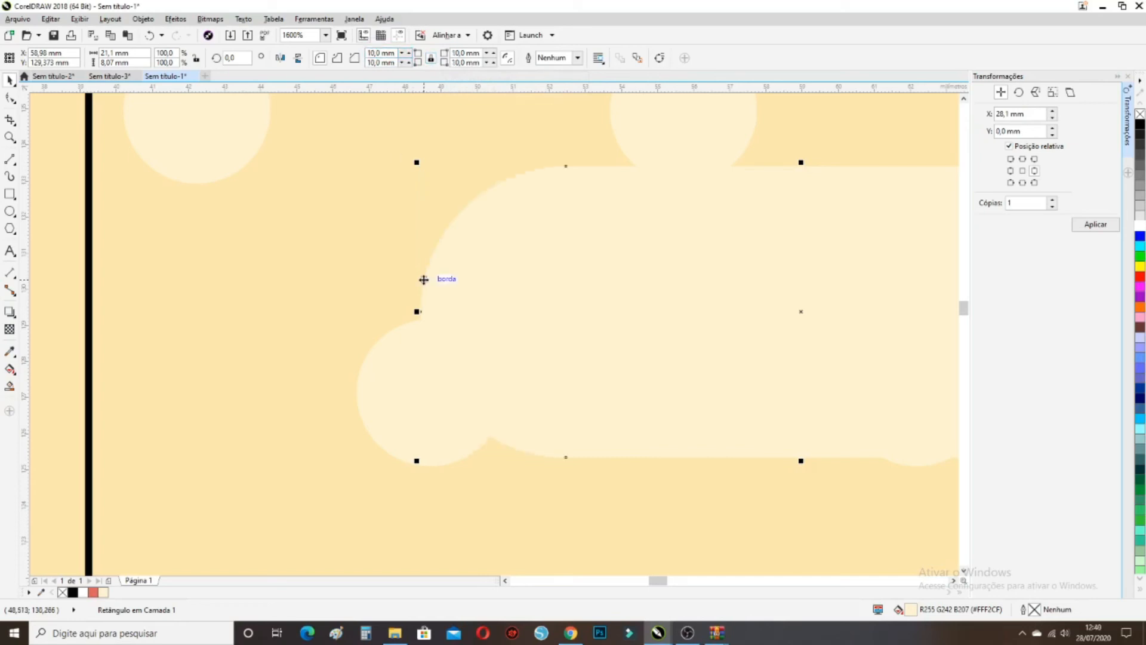
scroll(424, 280, "down", 1)
scroll(528, 316, "up", 1)
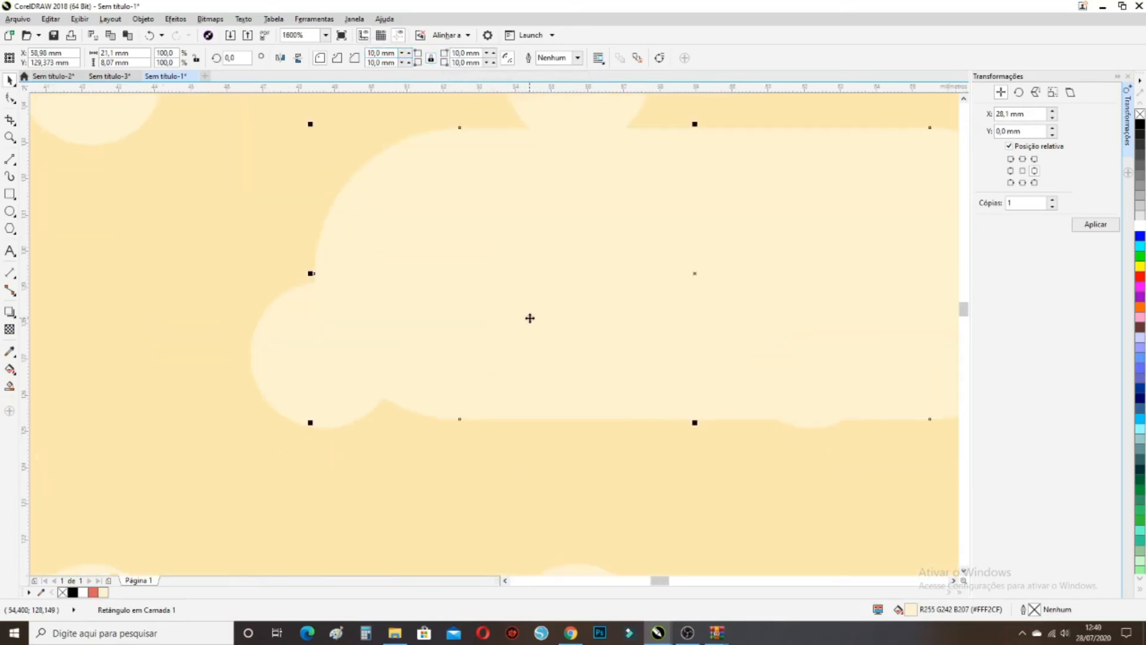
left_click(431, 61)
left_click_drag(373, 53, 369, 53)
type("5")
key("Return")
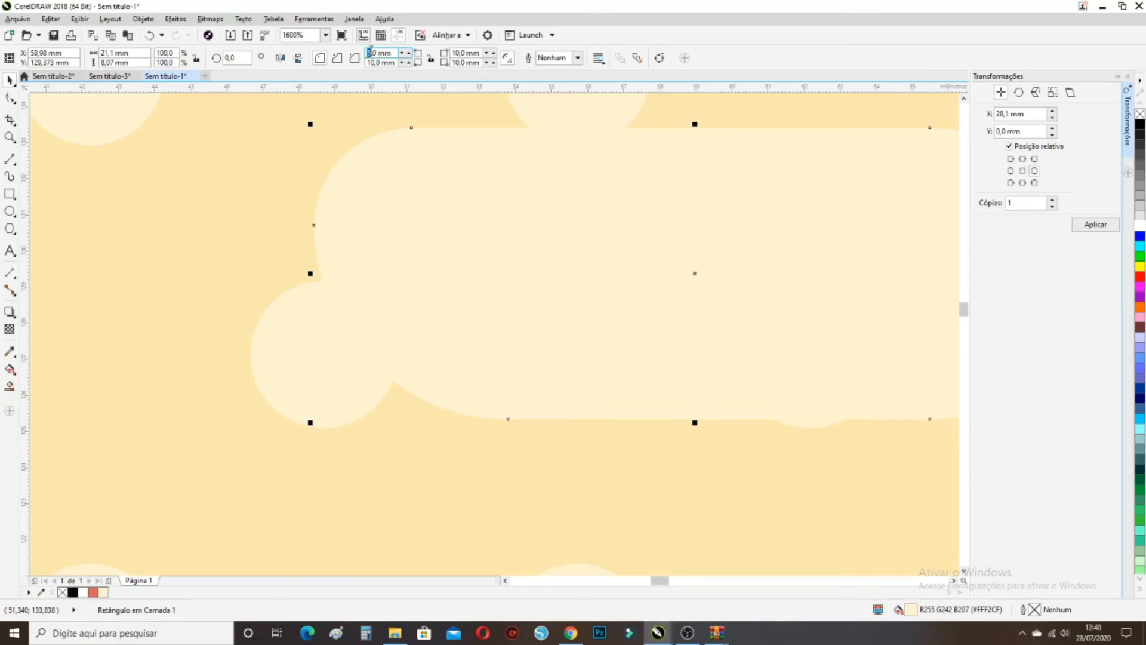
type("1")
key("Return")
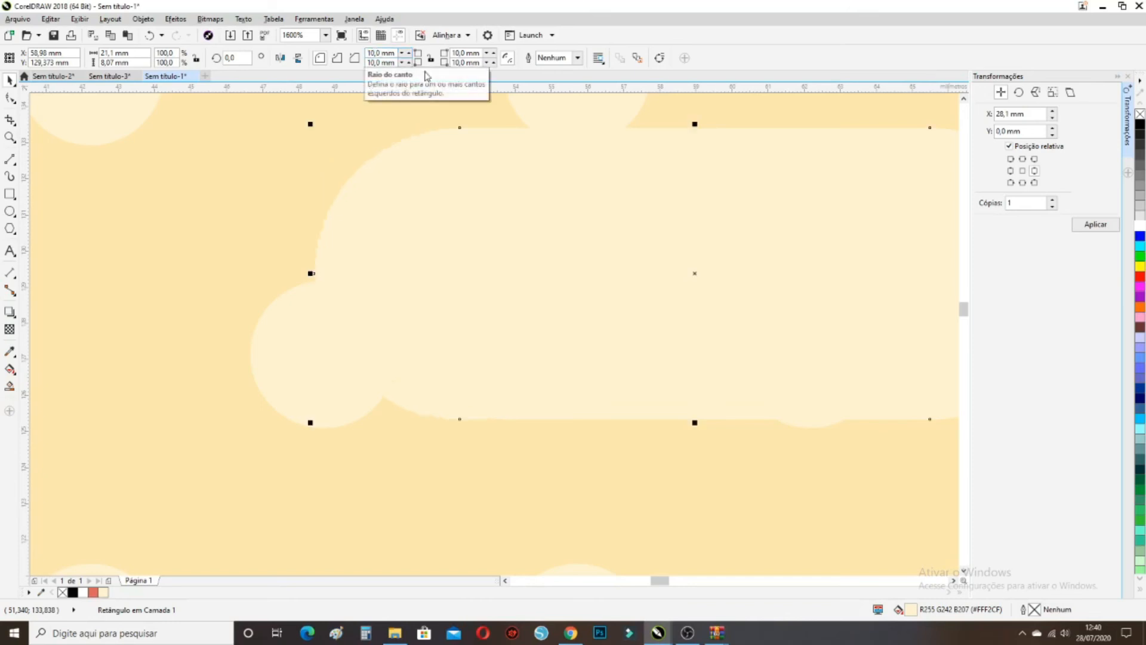
Rearrange the rectangle and contact text stacking and shrink the text to about 90%
scroll(496, 292, "down", 2)
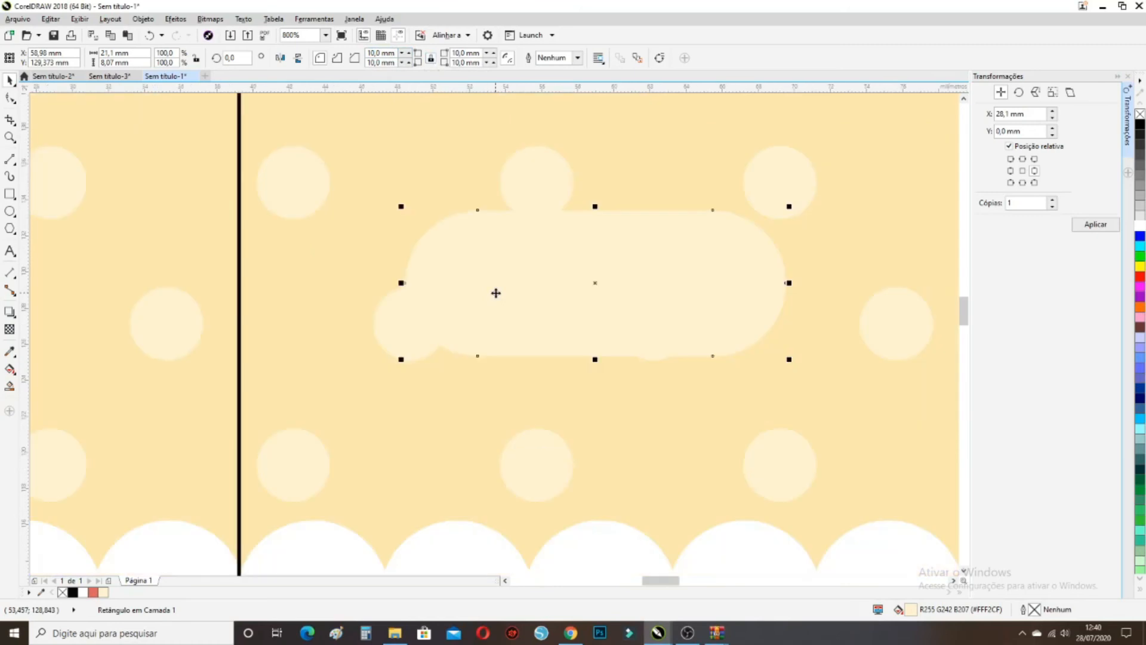
key("ctrl+Page_Down")
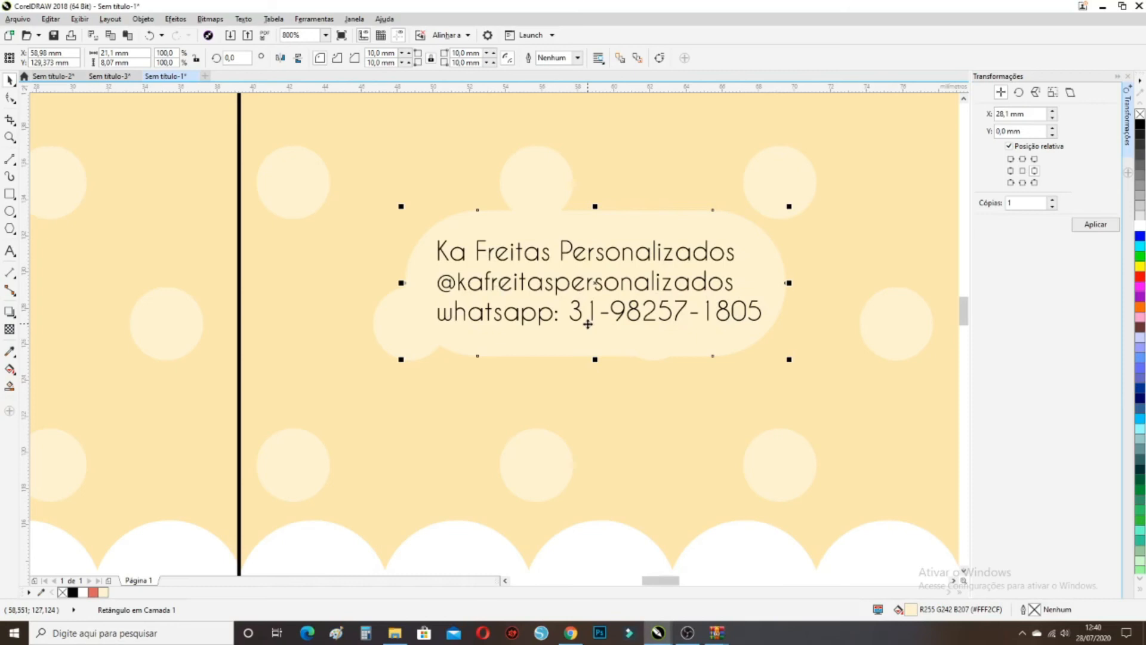
left_click(622, 316)
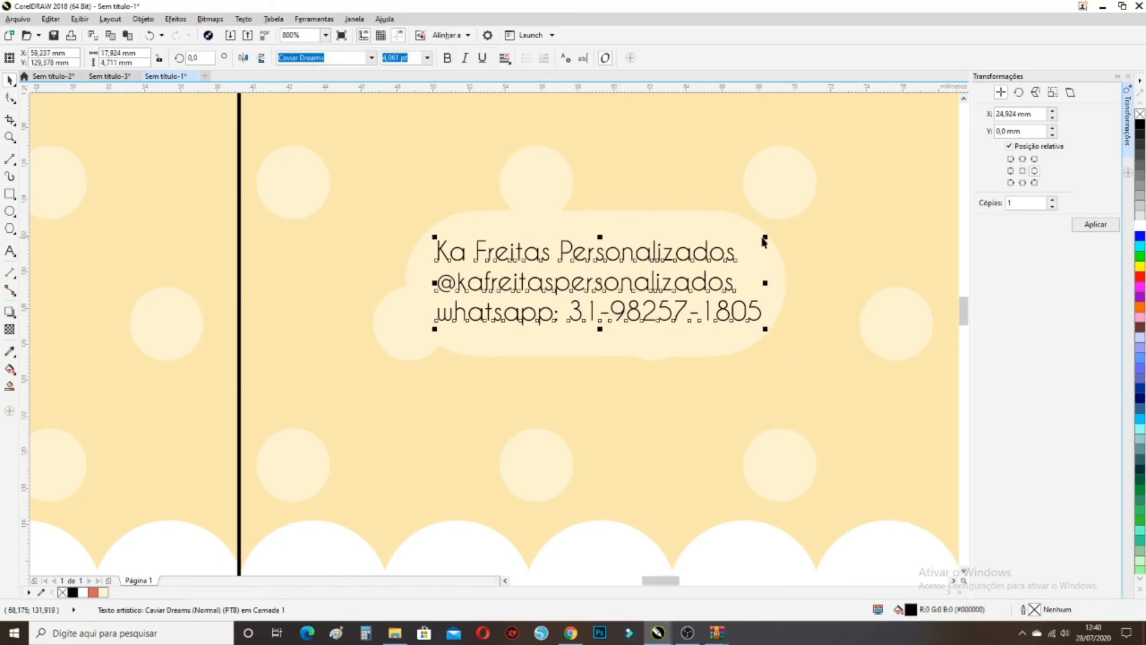
left_click_drag(758, 234, 749, 236)
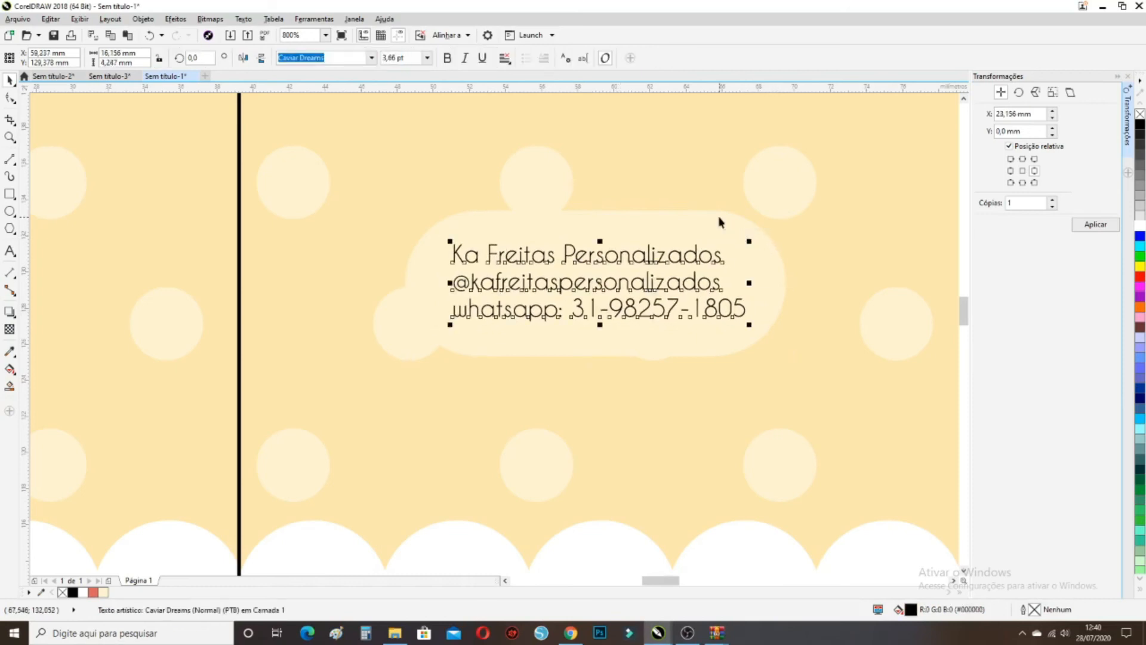
left_click(719, 217)
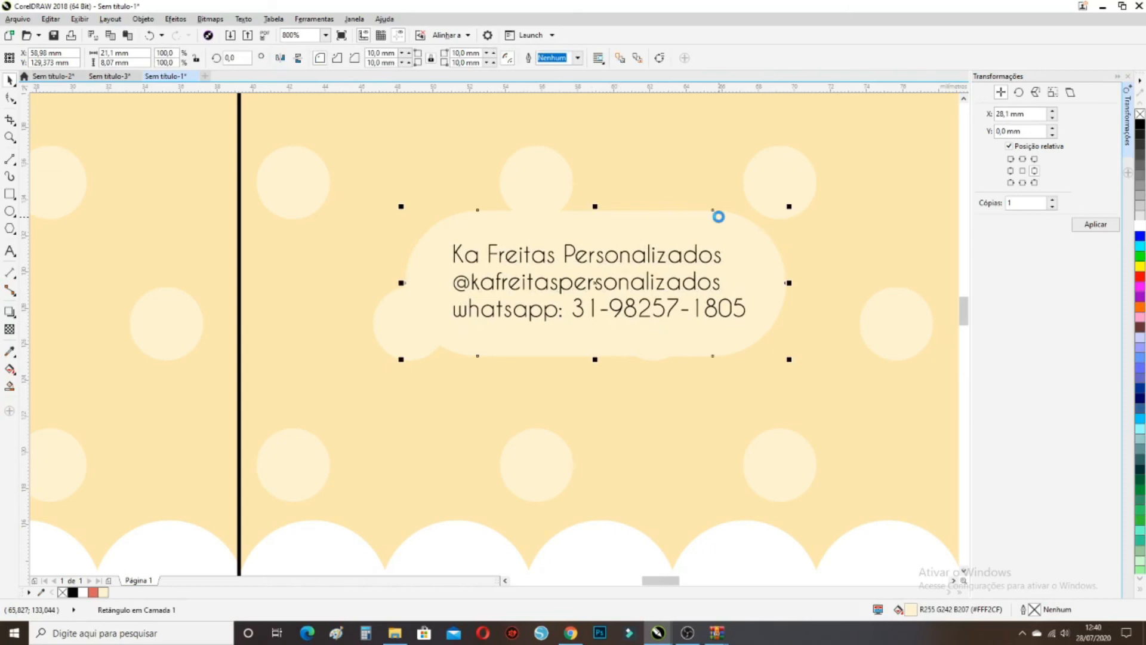
key("shift+Page_Up")
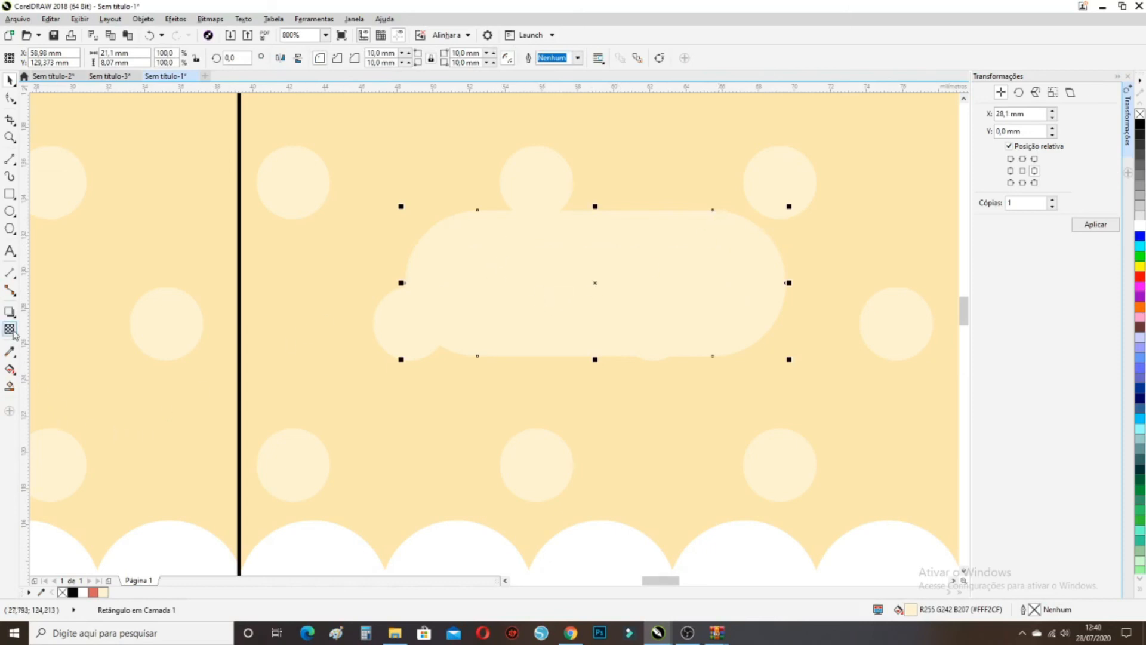
Fill the rounded label black and give it a uniform transparency of 80
left_click(72, 591)
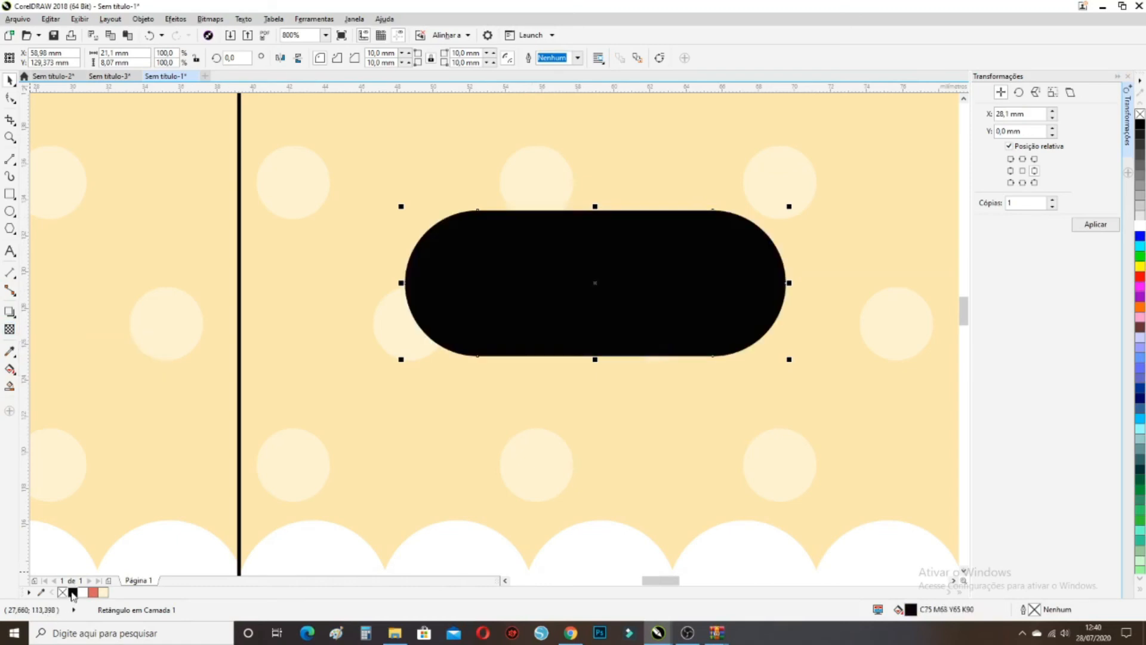
left_click(13, 333)
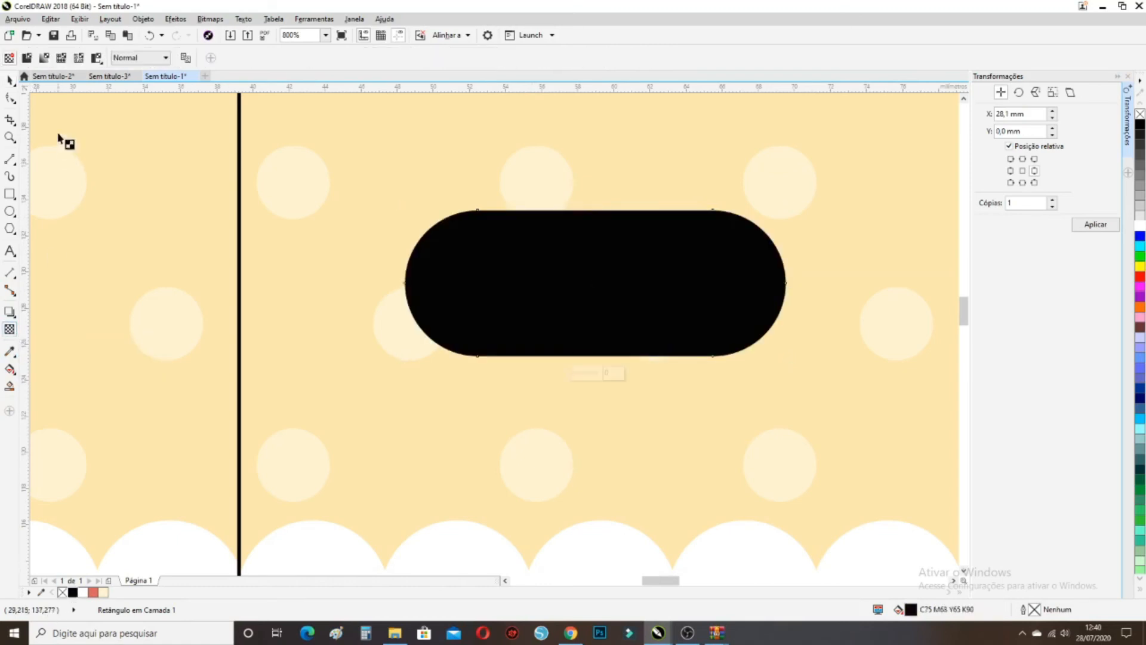
left_click(28, 58)
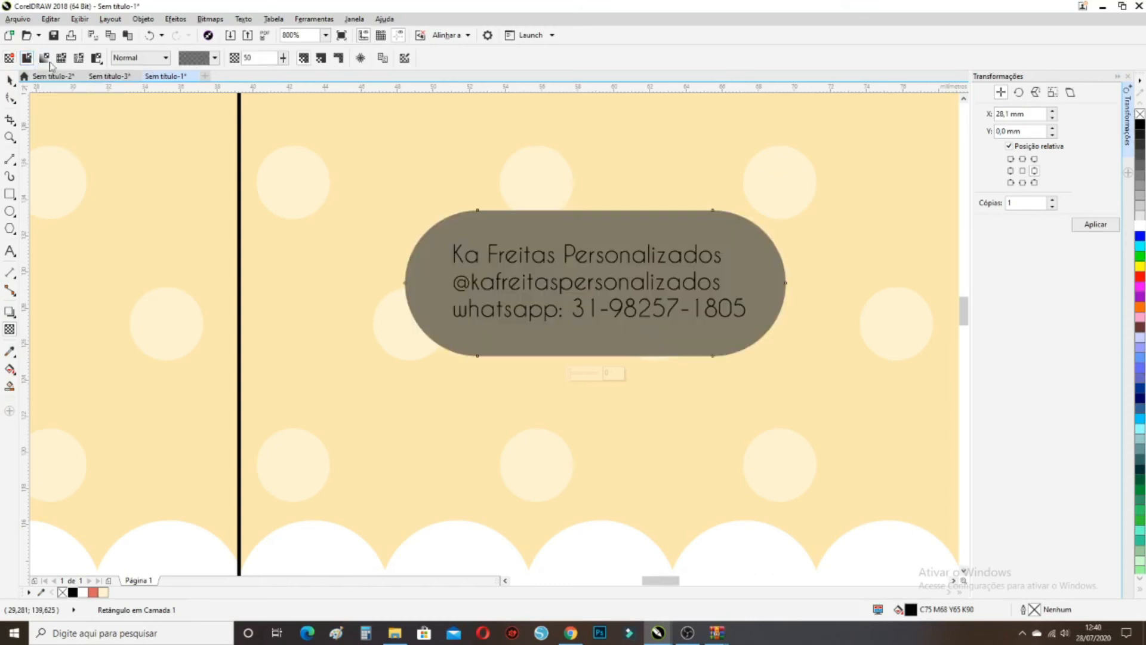
double_click(243, 57)
key("Return")
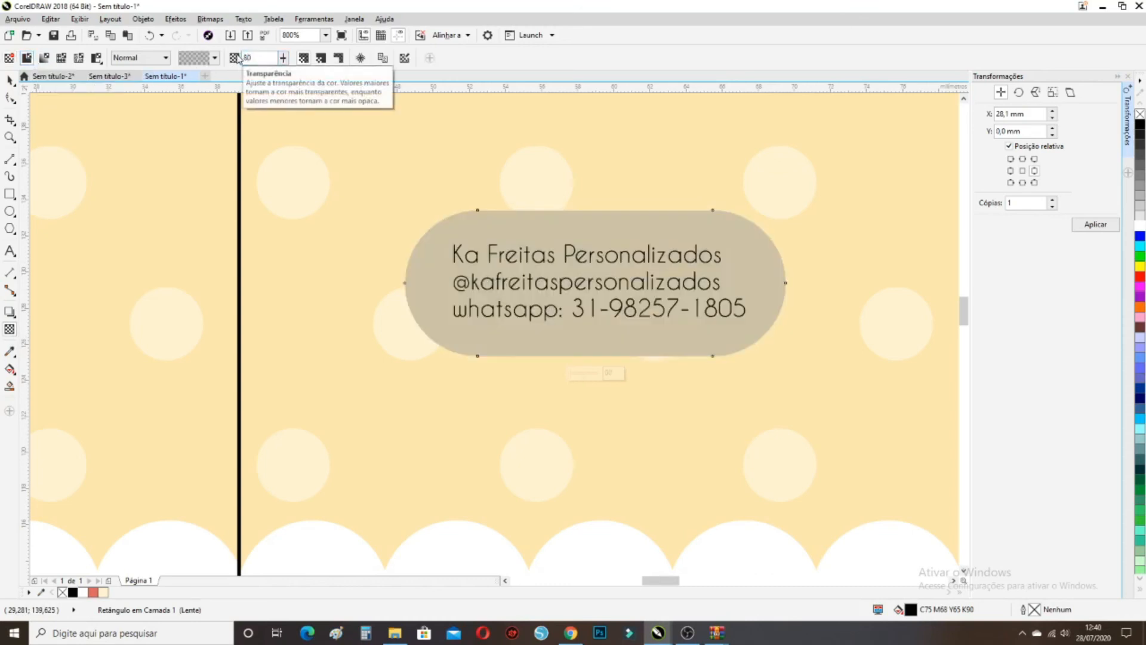
Offset the dark label down-right as a shadow and raise its transparency to 90
key("Right")
key("Right")
key("Down")
key("Down")
key("Right")
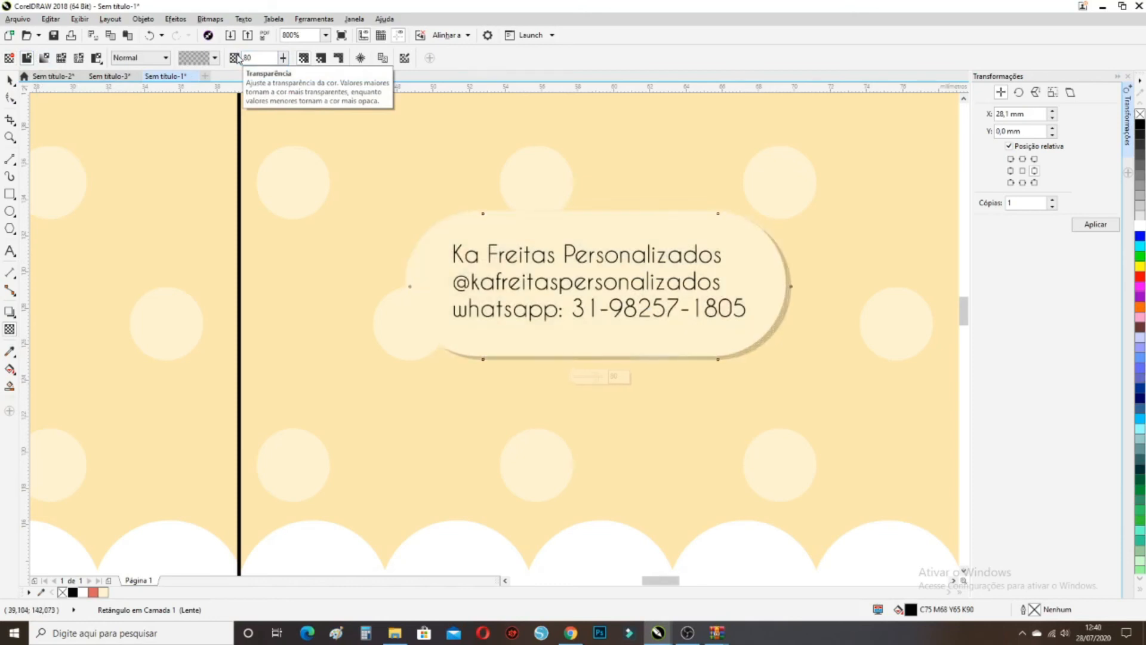
double_click(241, 55)
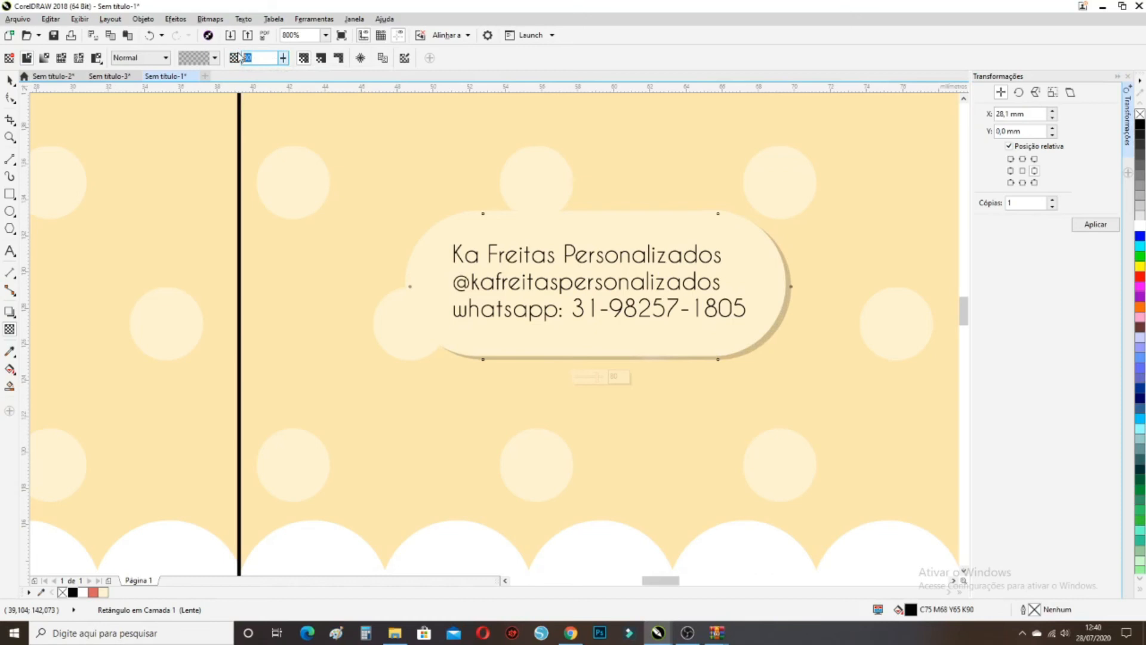
type("90")
key("Return")
scroll(471, 256, "down", 1)
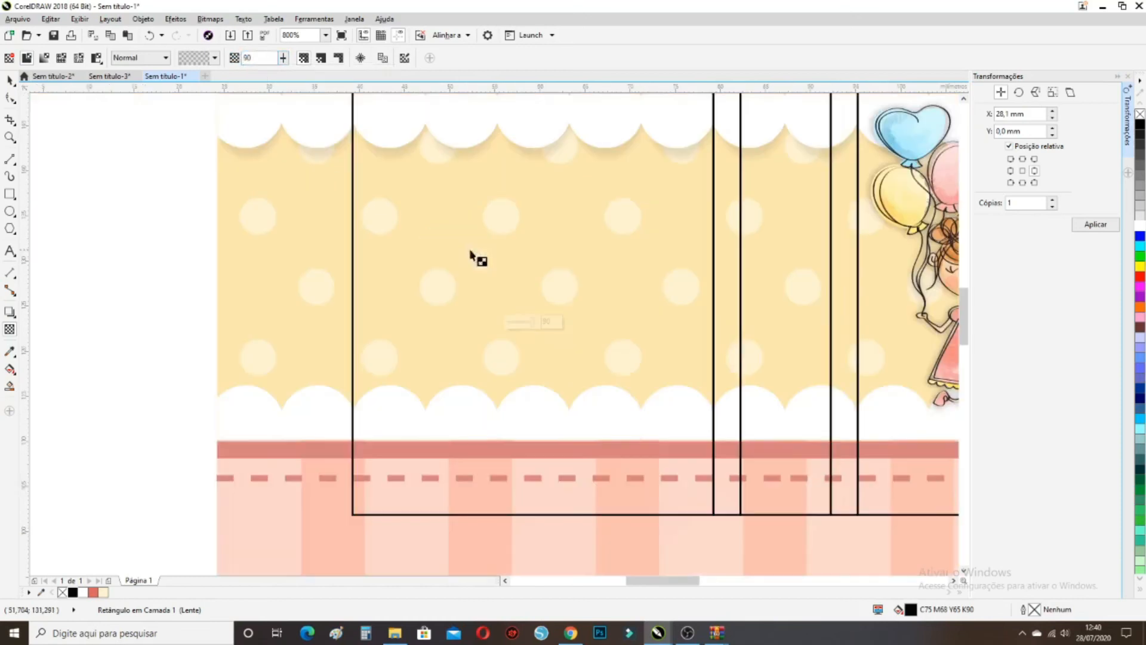
scroll(560, 289, "down", 1)
Check the wrapper's striped top band and left panel outline, then clear the selection
left_click(10, 80)
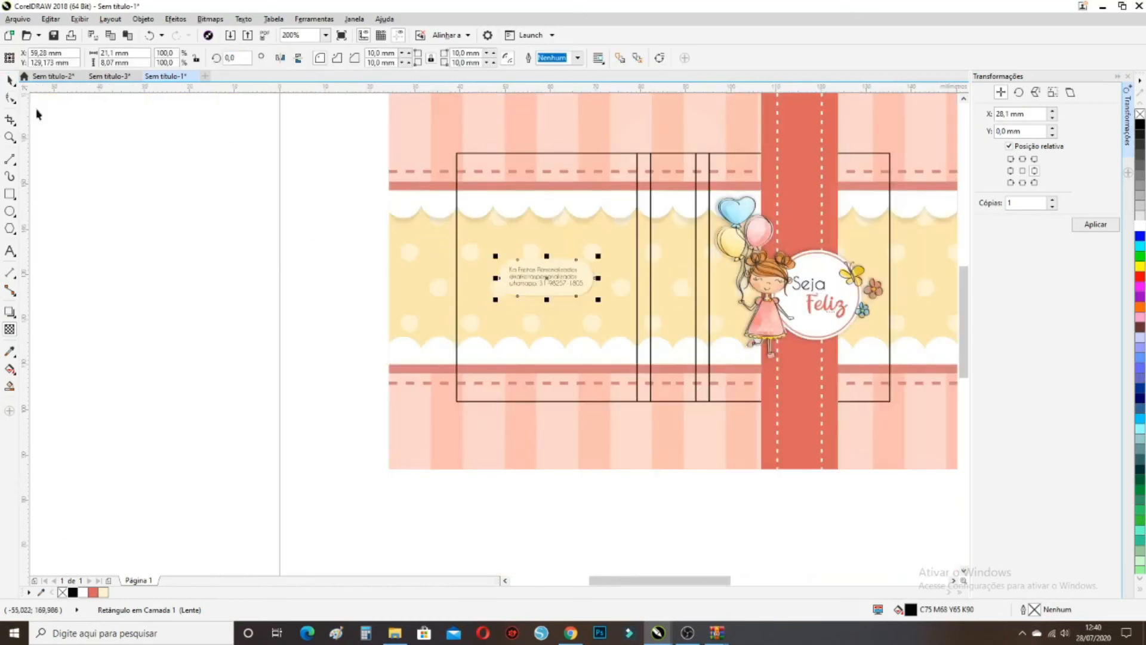
key("Escape")
scroll(517, 330, "down", 1)
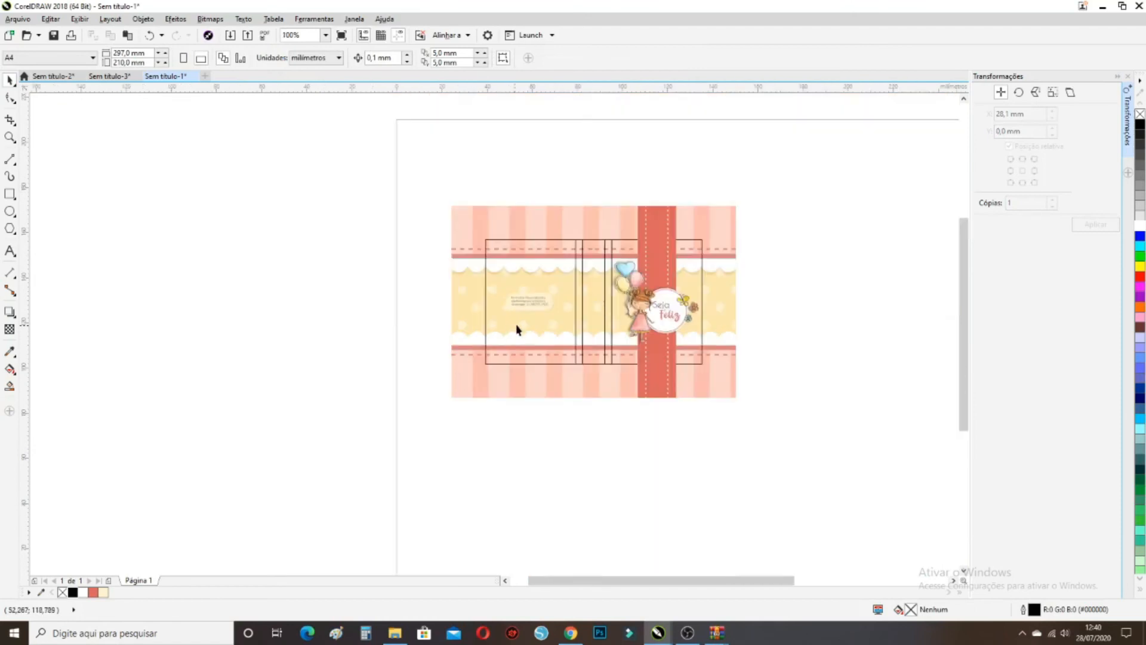
scroll(570, 301, "up", 1)
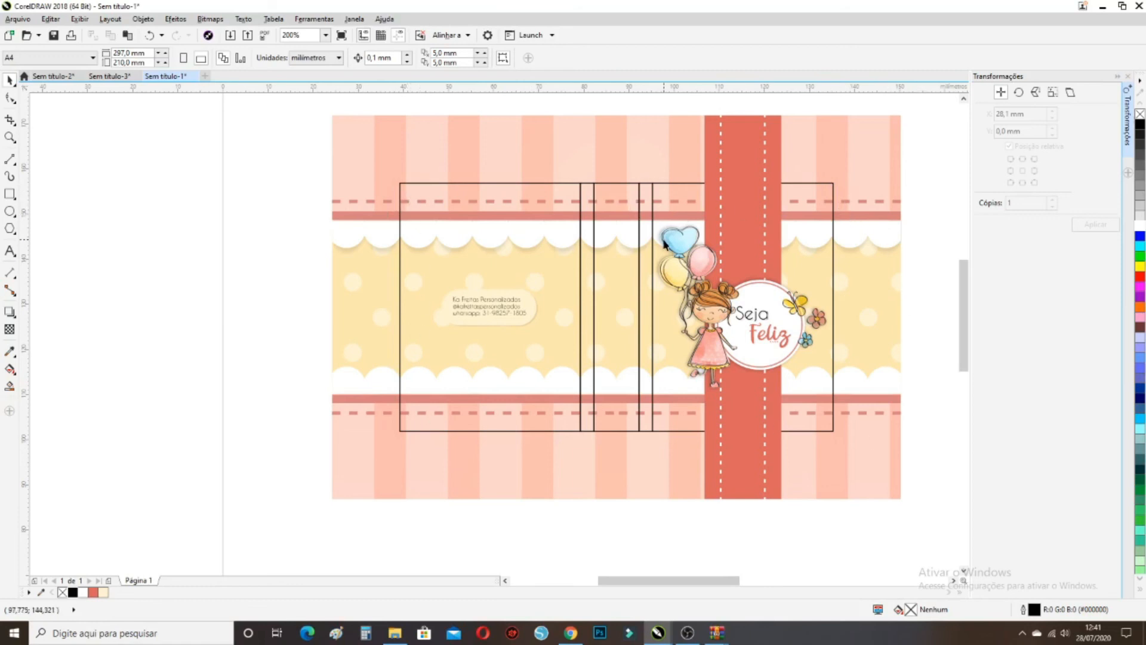
left_click(407, 187)
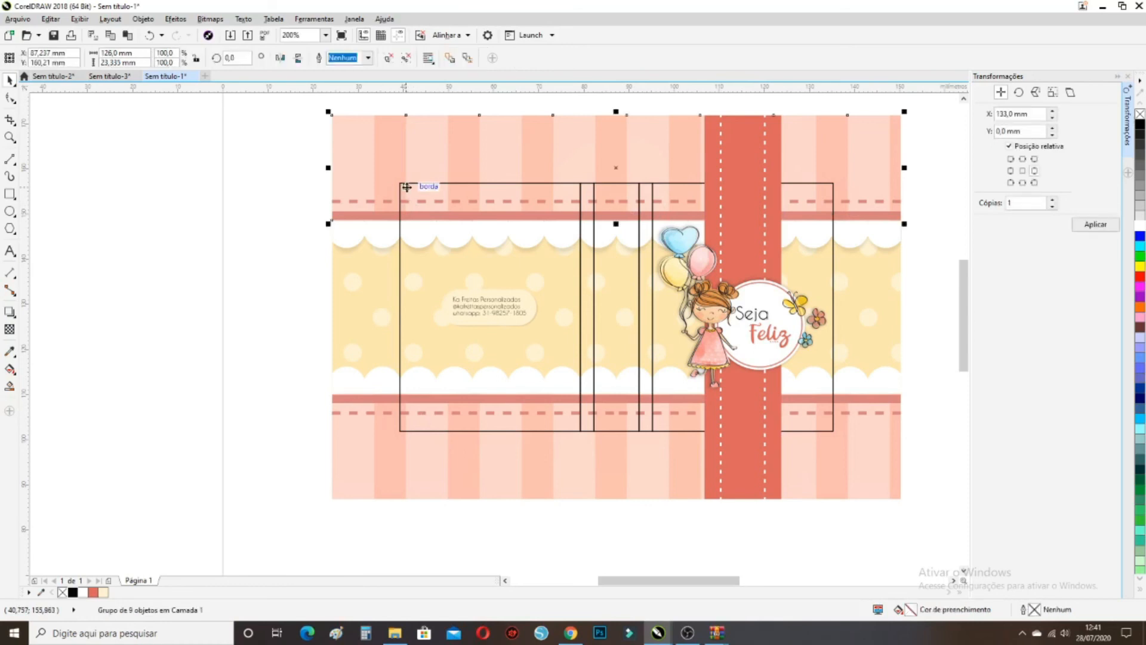
left_click(399, 181)
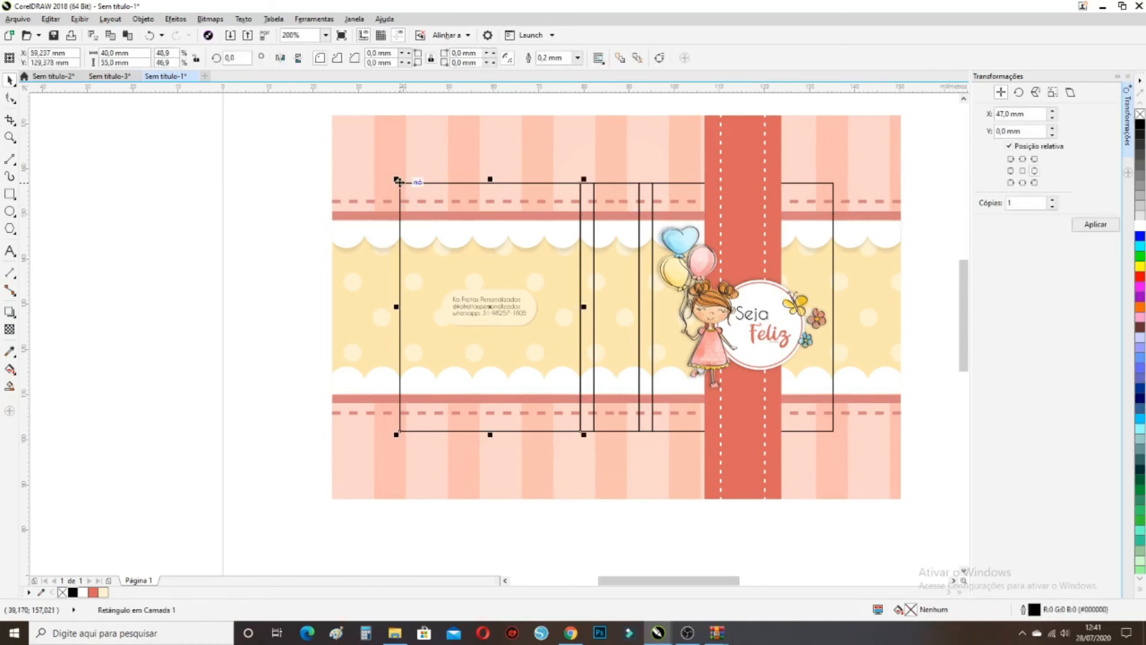
left_click(274, 235)
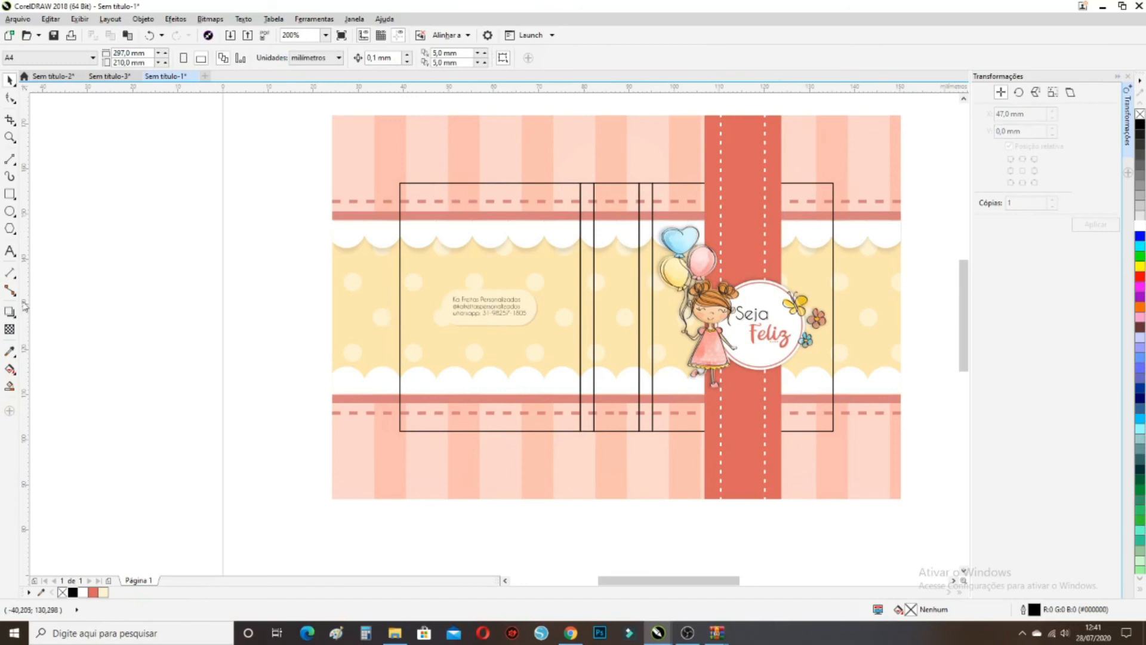
Draw a 96 × 55 mm rectangle covering the whole wrapper outline
left_click(13, 197)
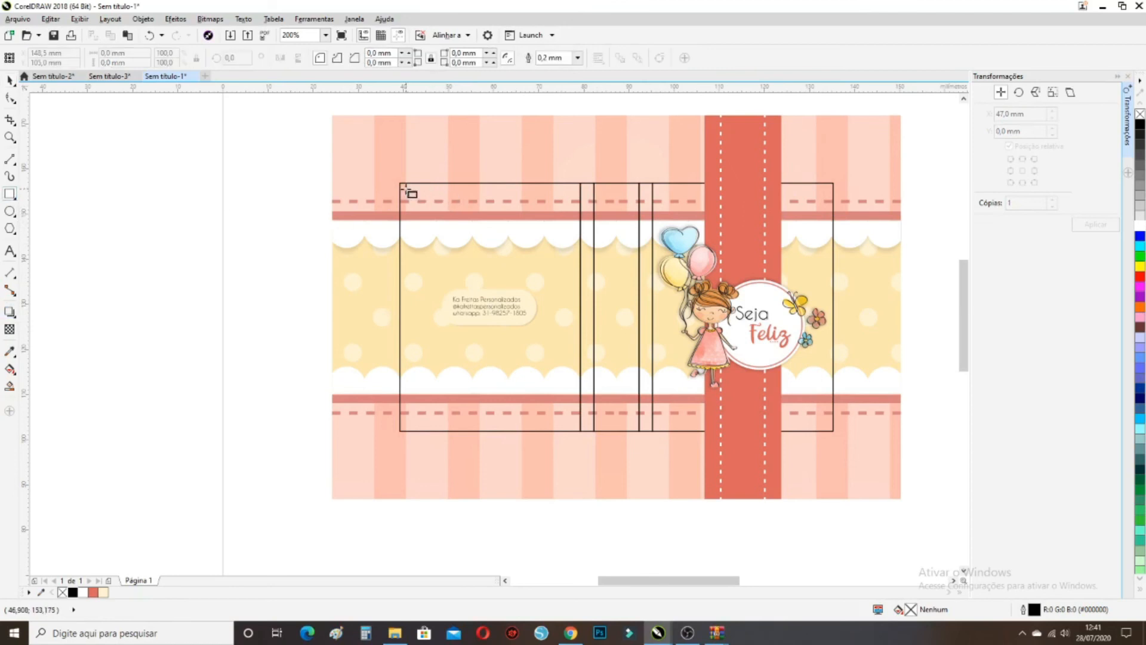
left_click_drag(397, 182, 837, 432)
left_click(10, 80)
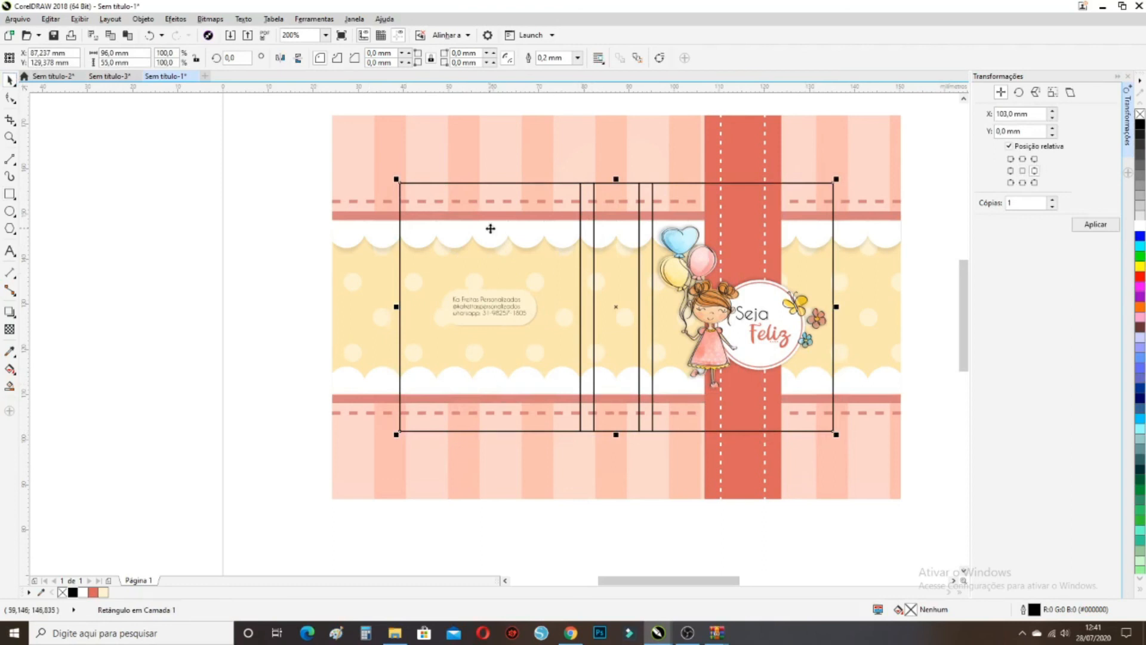
left_click(104, 62)
Give the rectangle a 1,0 mm inside contour and separate it into its own rectangle
left_click(13, 317)
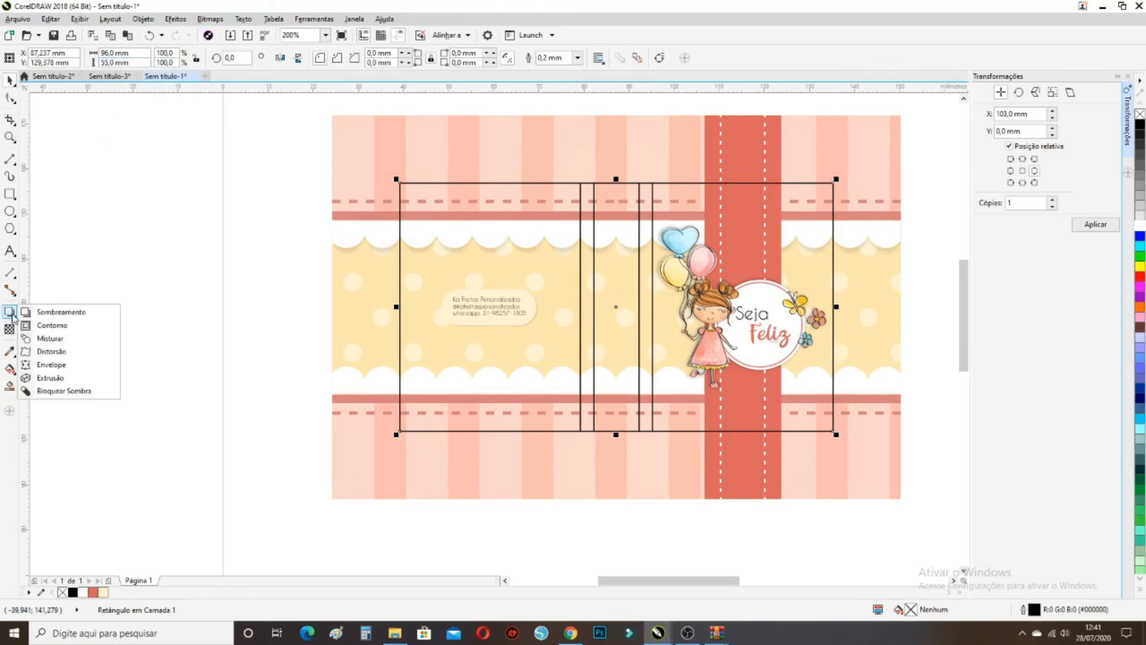
left_click(44, 326)
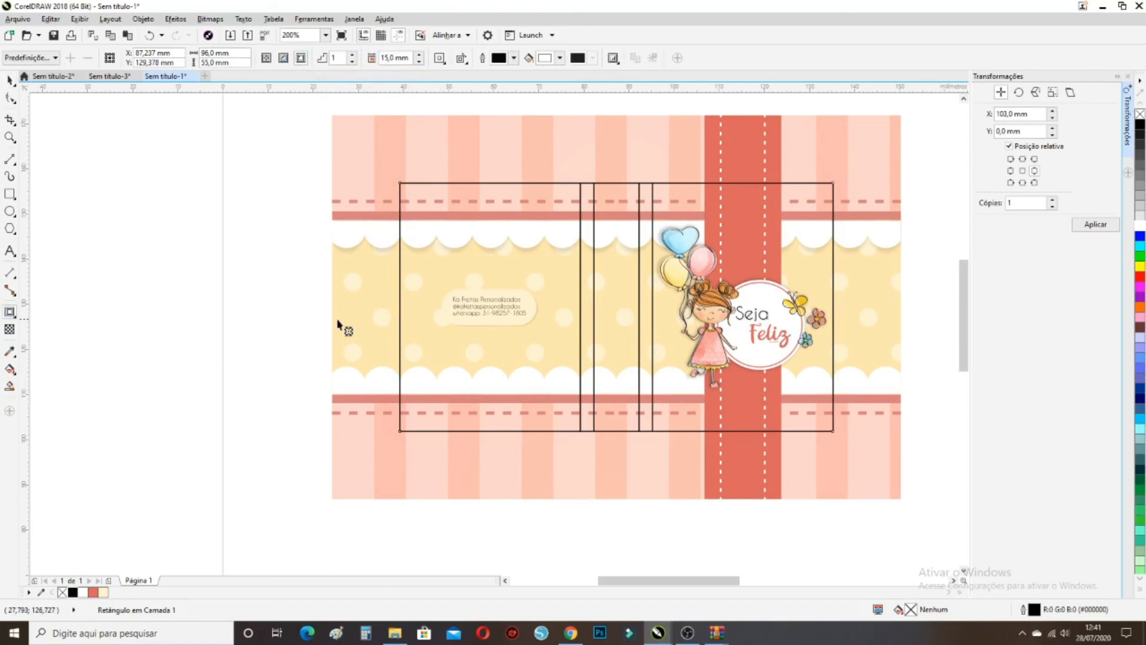
left_click(285, 60)
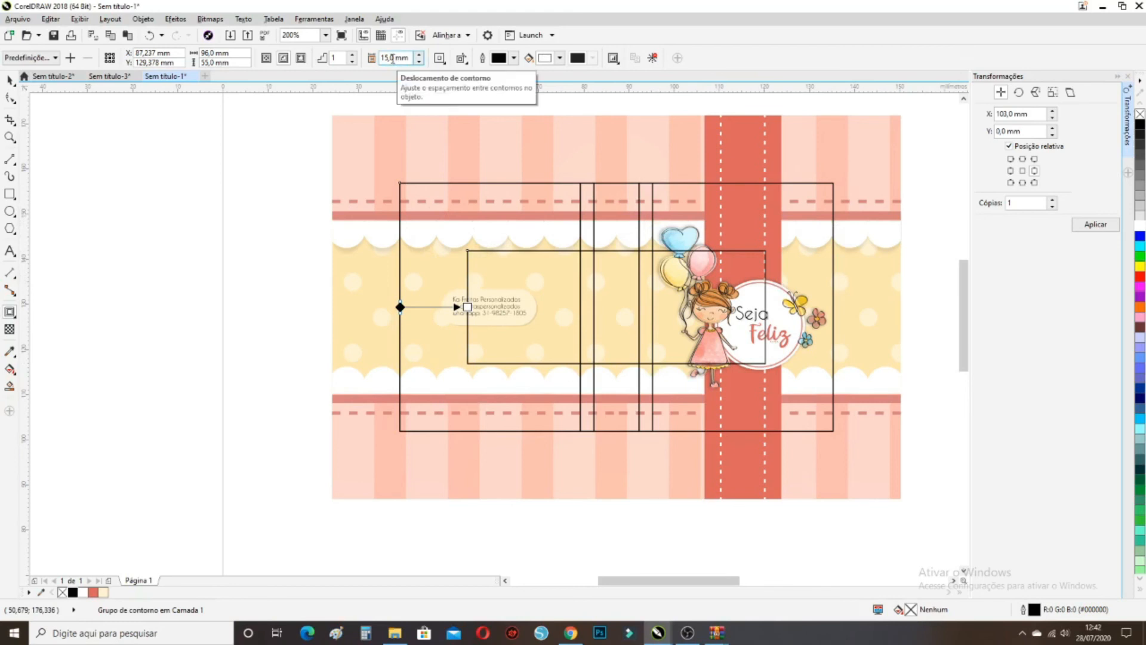
left_click_drag(394, 57, 383, 57)
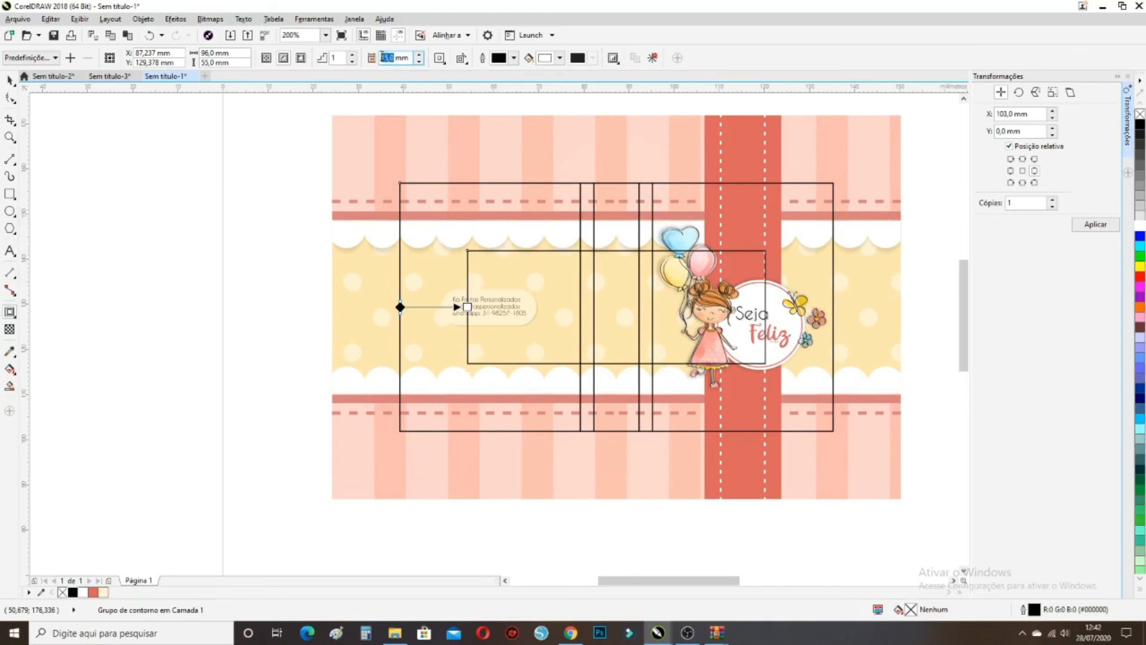
type("1,0")
key("Return")
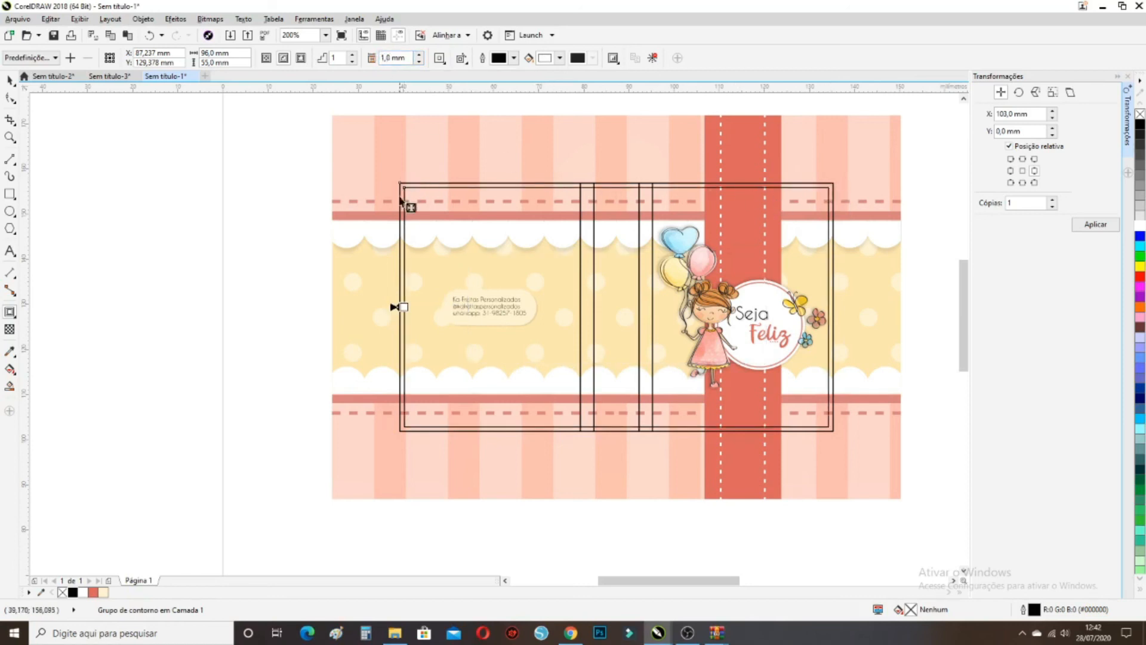
right_click(517, 225)
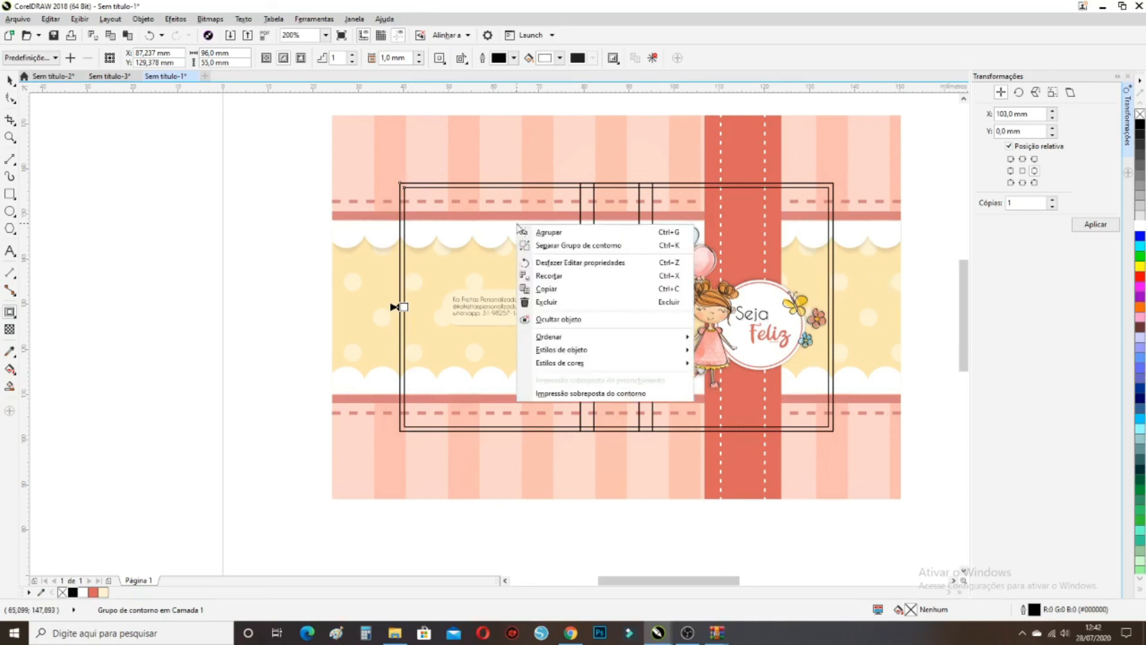
left_click(543, 247)
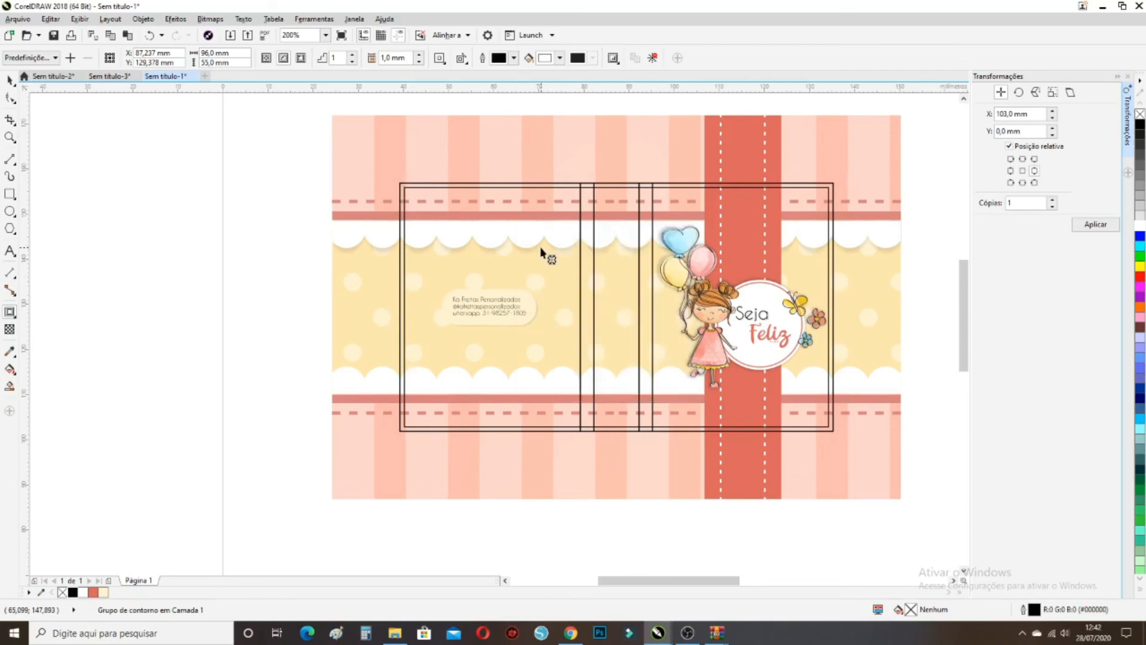
left_click(285, 216)
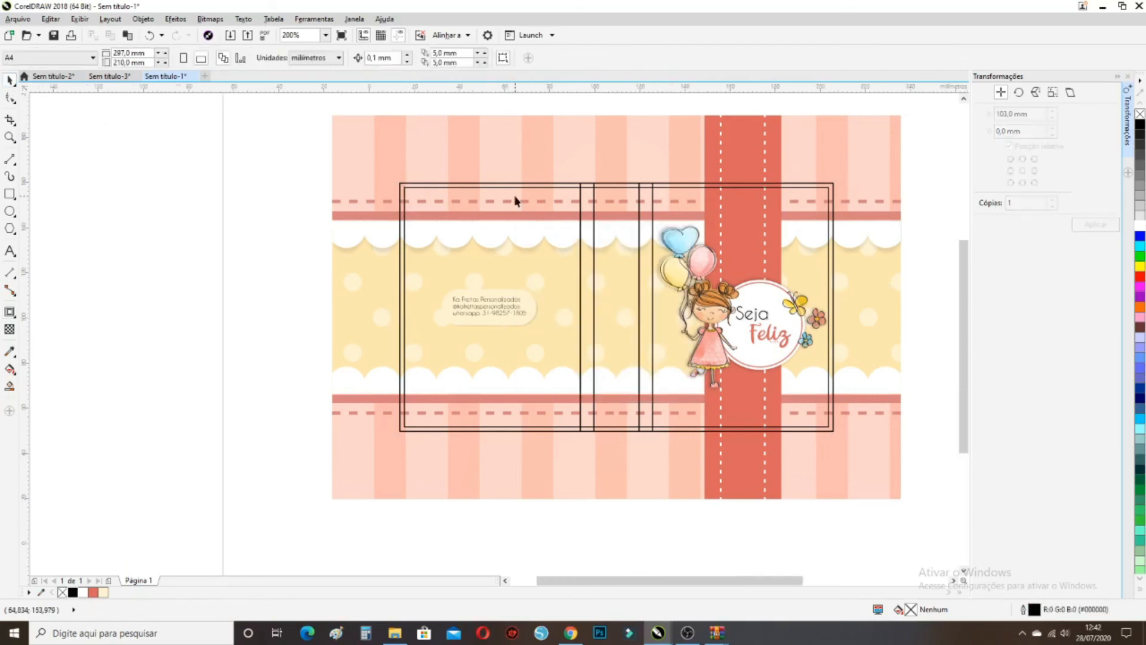
Drag the 94 × 53 mm inner contour rectangle down onto the page below the artwork
scroll(513, 198, "down", 1)
left_click(524, 197)
left_click_drag(525, 229, 527, 404)
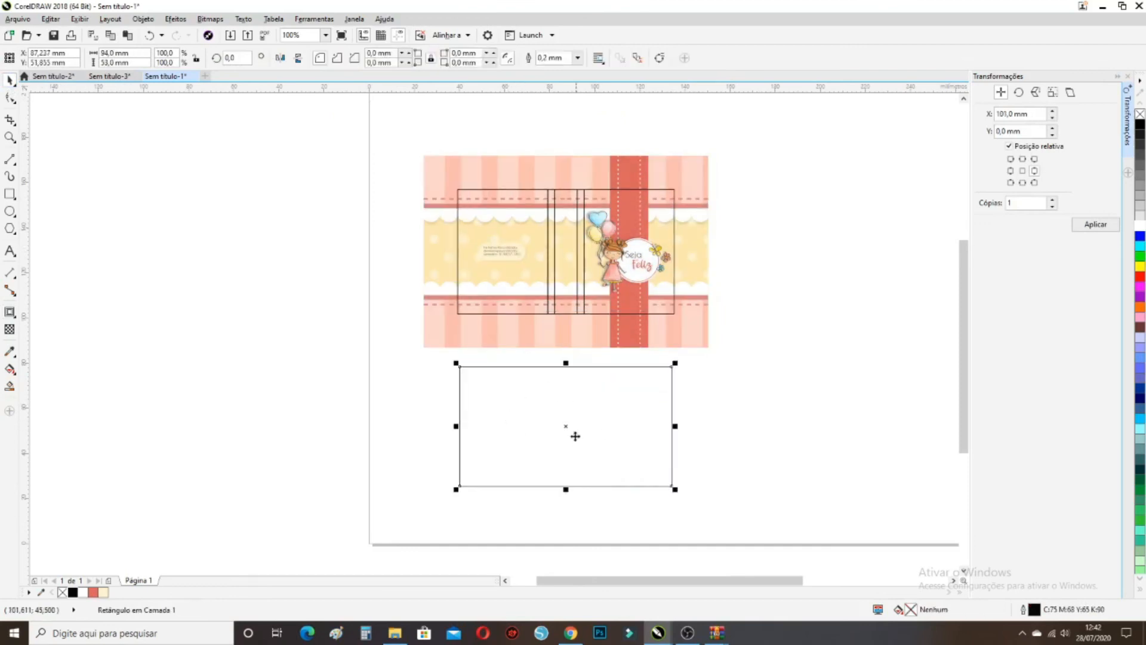
left_click(807, 393)
left_click(520, 191)
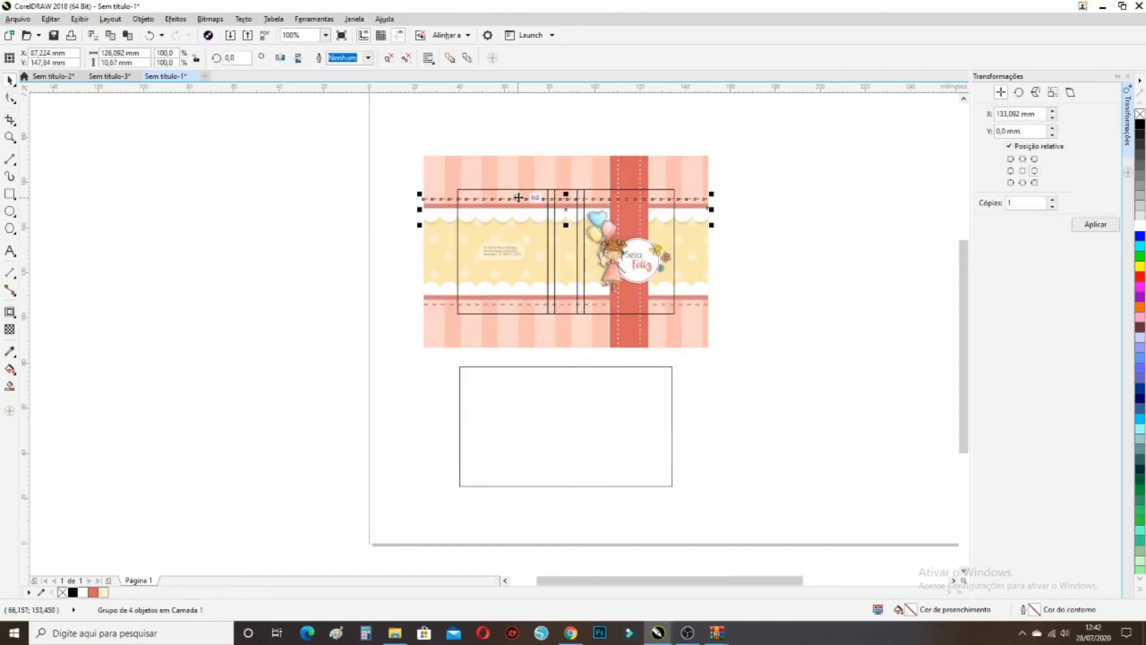
left_click(524, 191)
Select the fold-line rectangles and 96 mm outline and move them left off the page
left_click(537, 190)
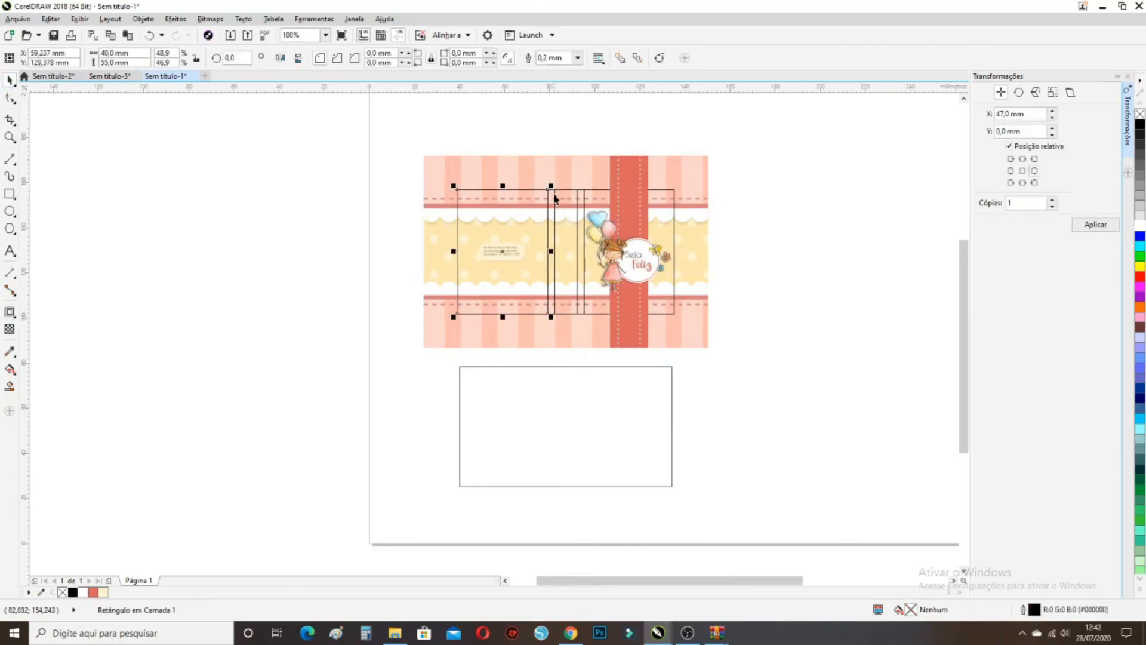
key("Escape")
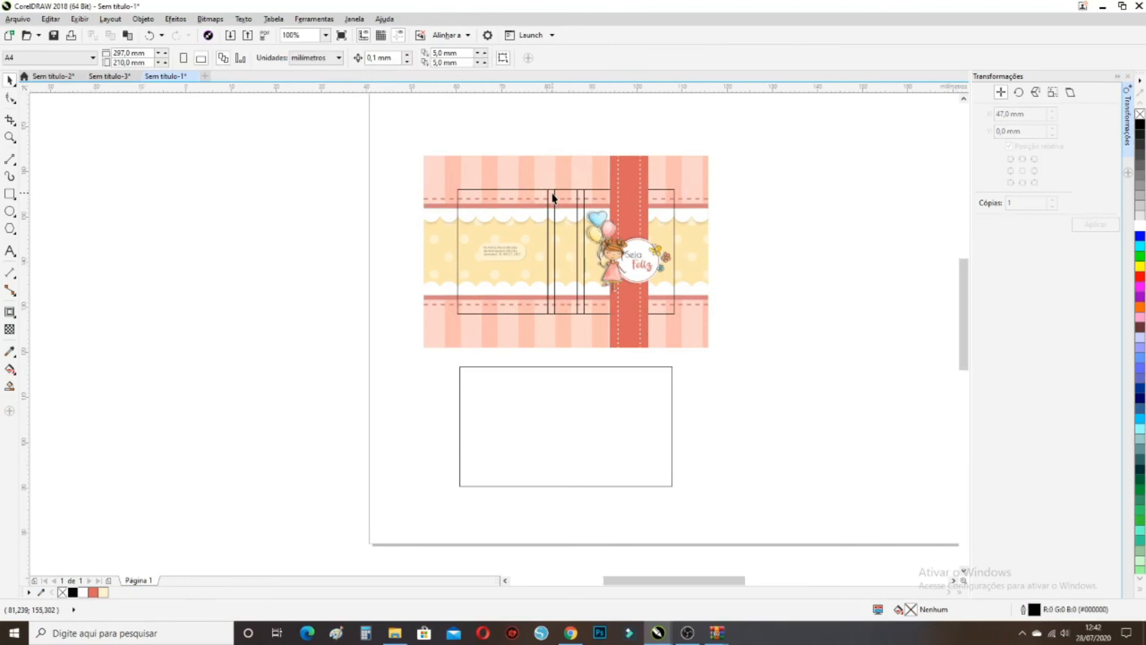
scroll(551, 195, "up", 2)
left_click(553, 192)
left_click(554, 192, "shift")
left_click(602, 192, "shift")
left_click(615, 192, "shift")
left_click(631, 188, "shift")
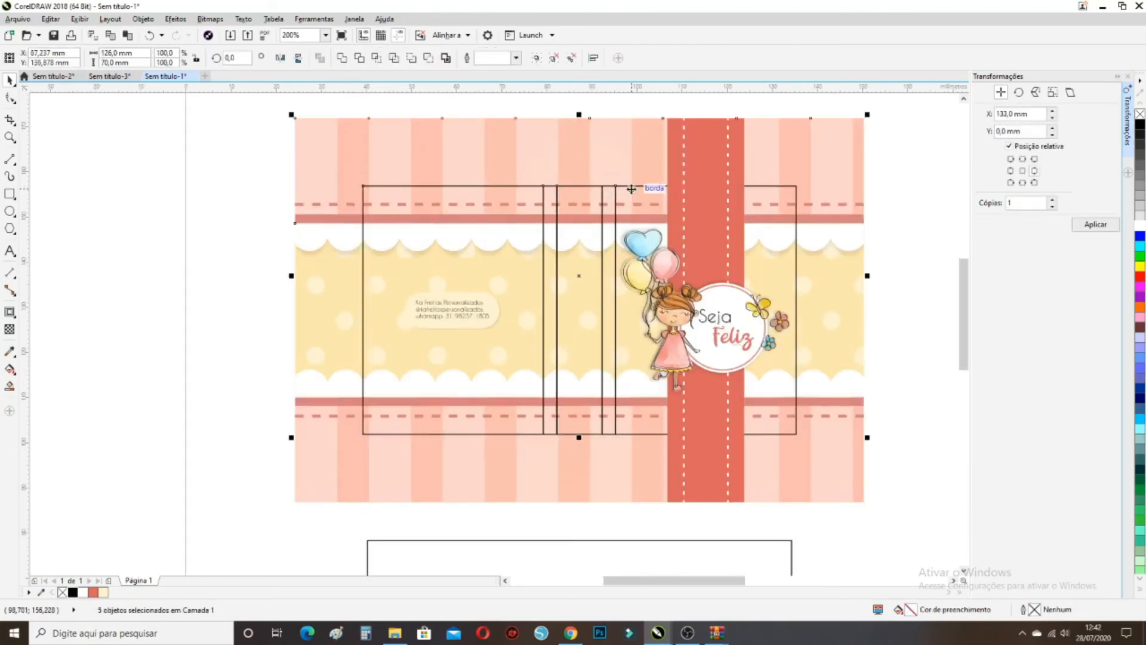
left_click(631, 189, "shift")
left_click(634, 190, "shift")
scroll(624, 212, "down", 2)
left_click_drag(599, 262, 262, 251)
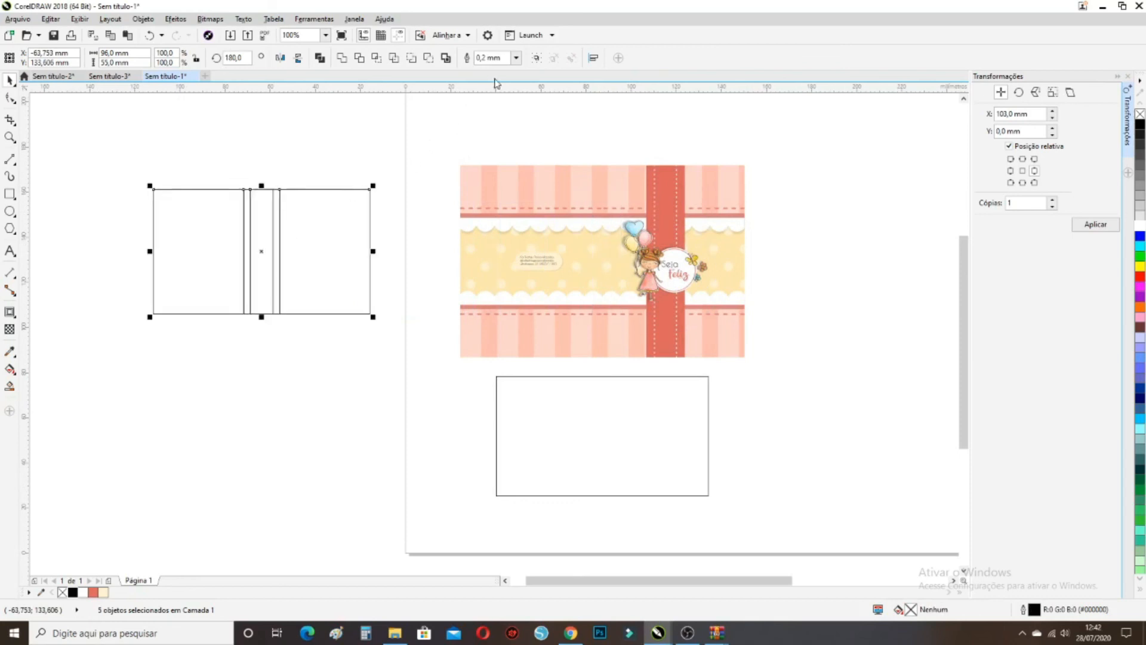
Place the 94 × 53 mm inner rectangle at left, beneath the moved outlines
left_click(627, 439)
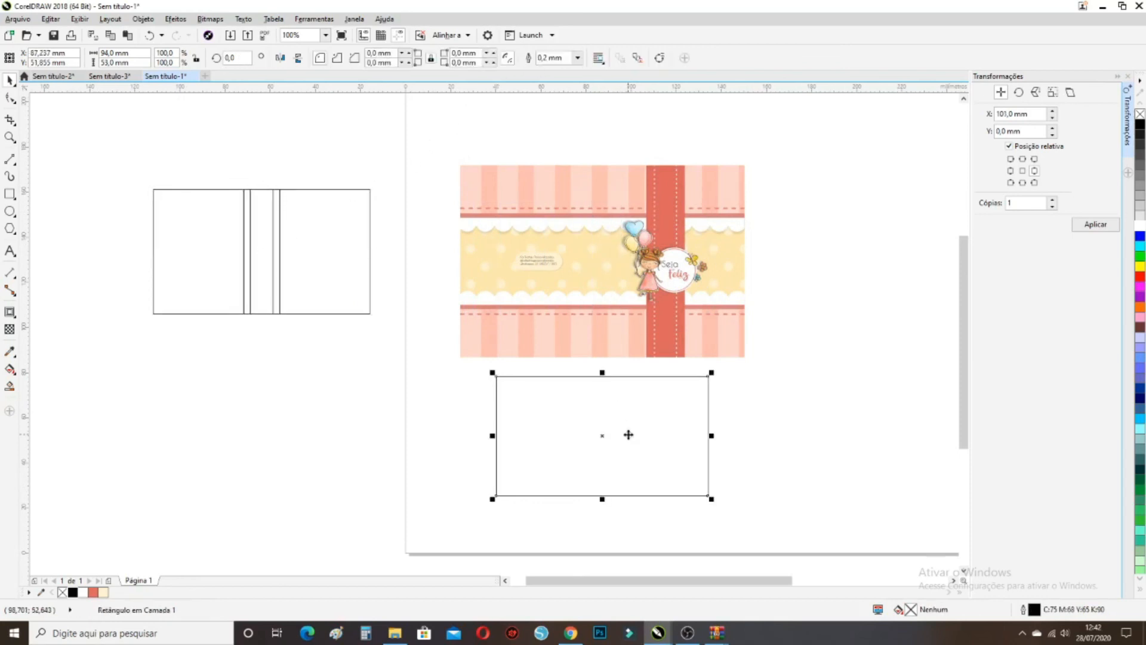
left_click_drag(611, 434, 259, 399)
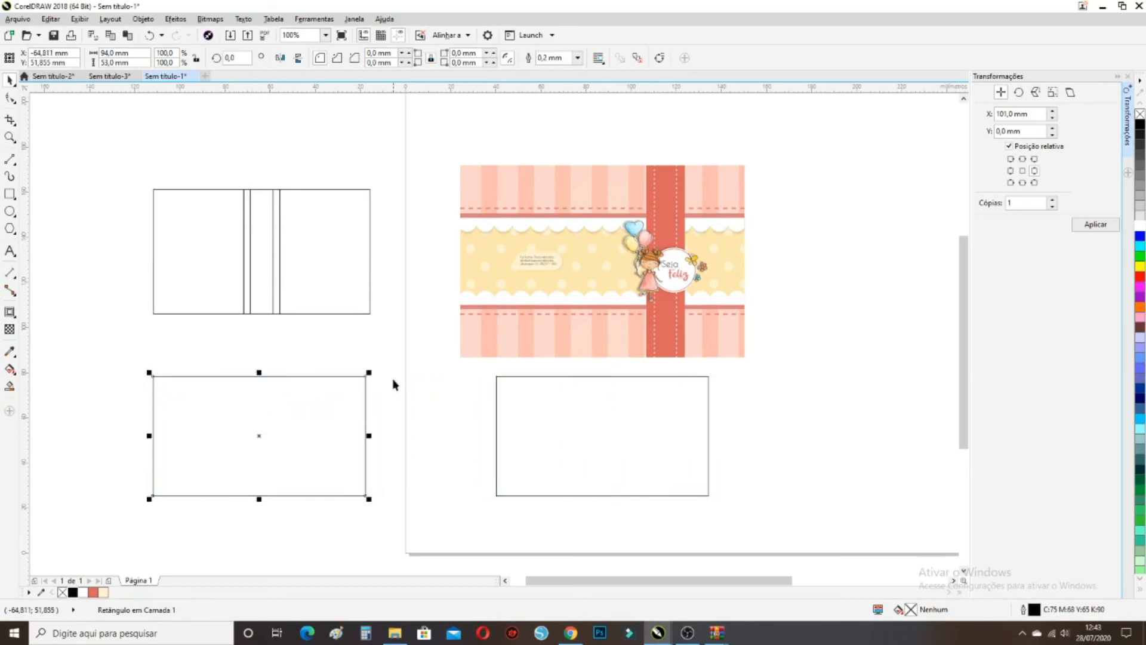
left_click(397, 385)
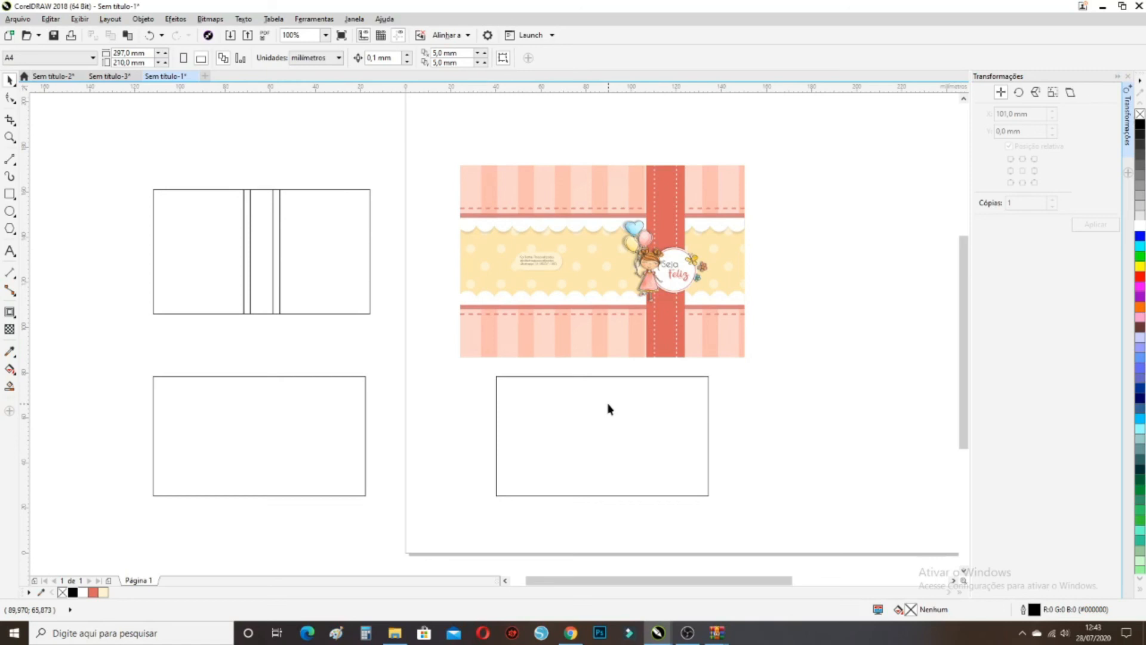
PowerClip the polka-dot pattern inside the lower 94 × 53 mm rectangle and remove its outline
left_click(672, 447)
left_click(739, 270)
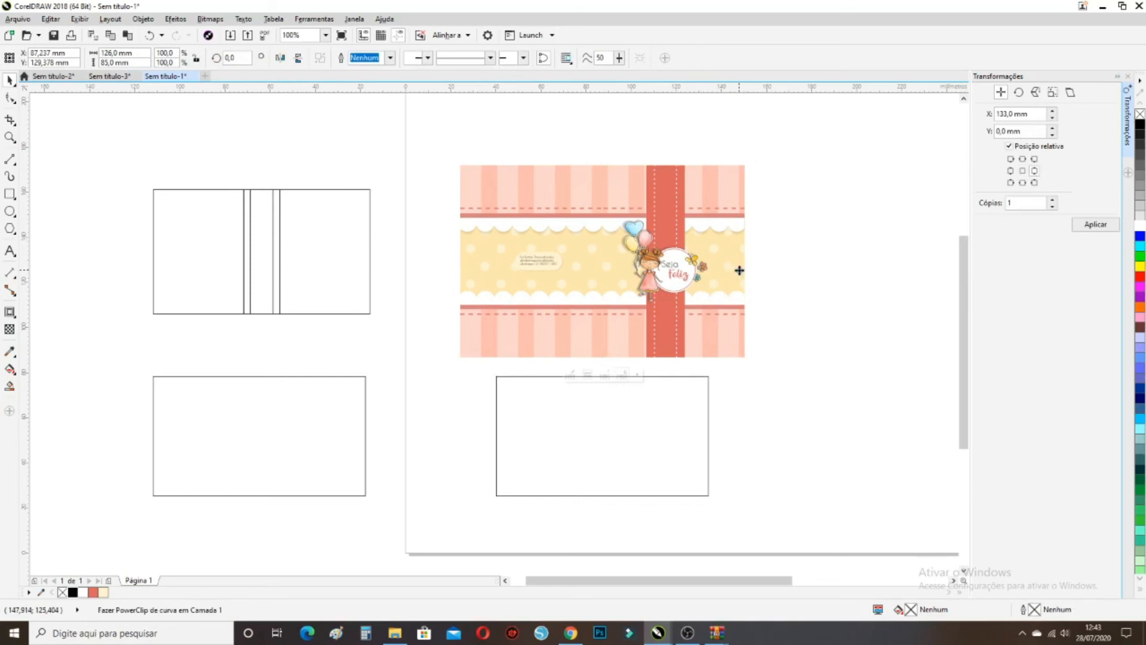
left_click(143, 18)
mouse_move(195, 127)
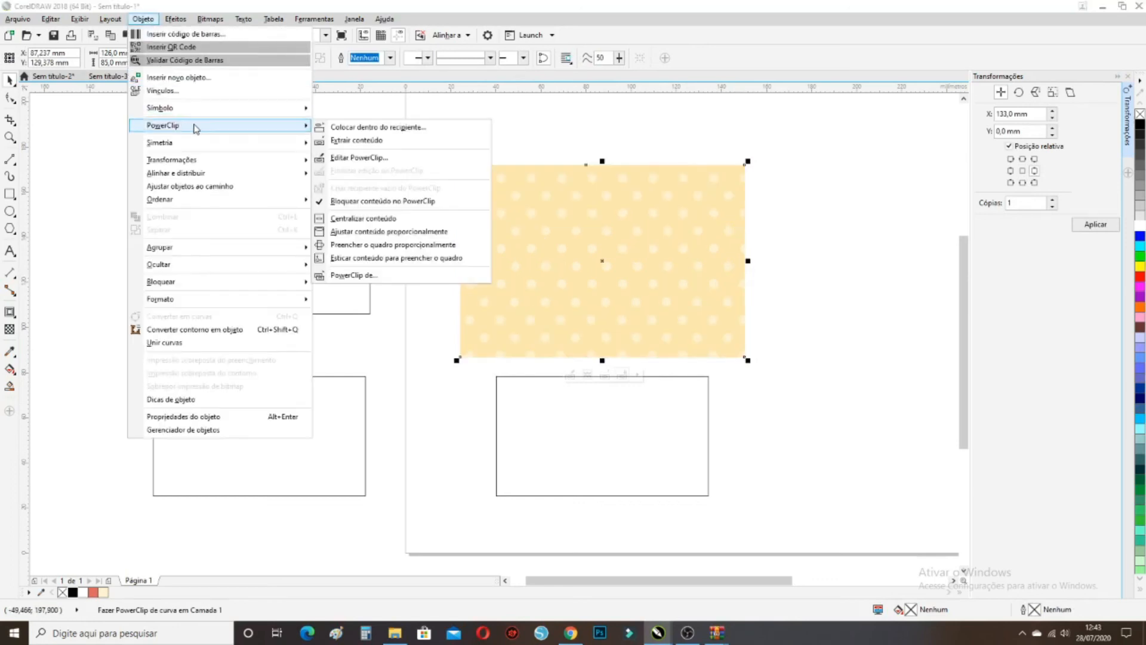
left_click(364, 133)
left_click(516, 401)
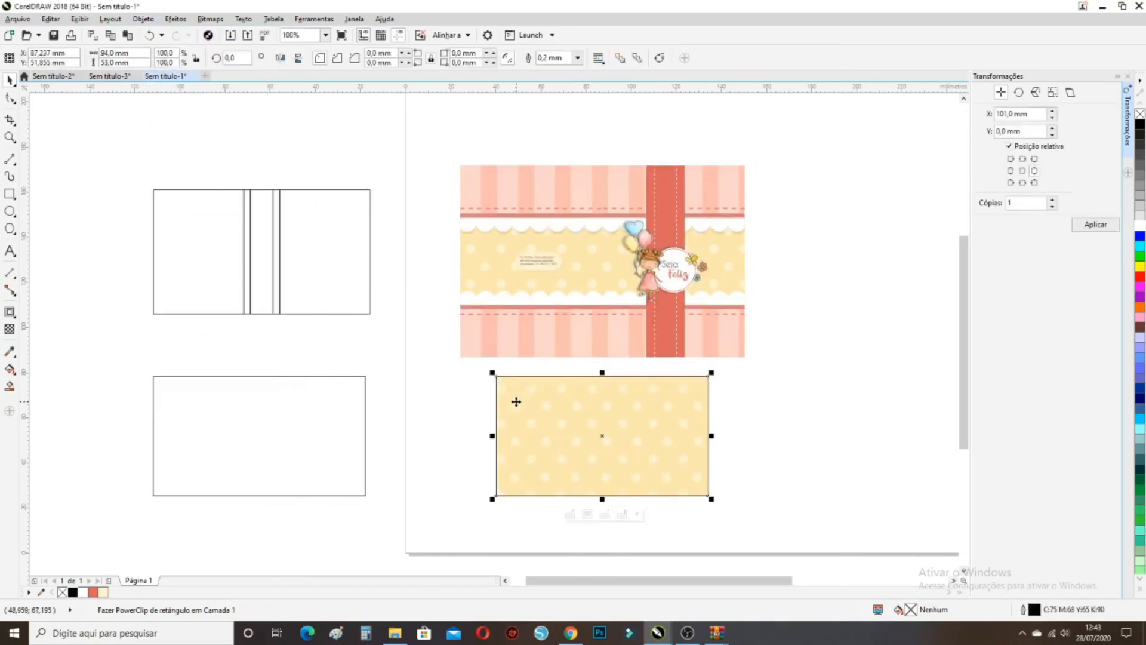
right_click(61, 594)
left_click(456, 464)
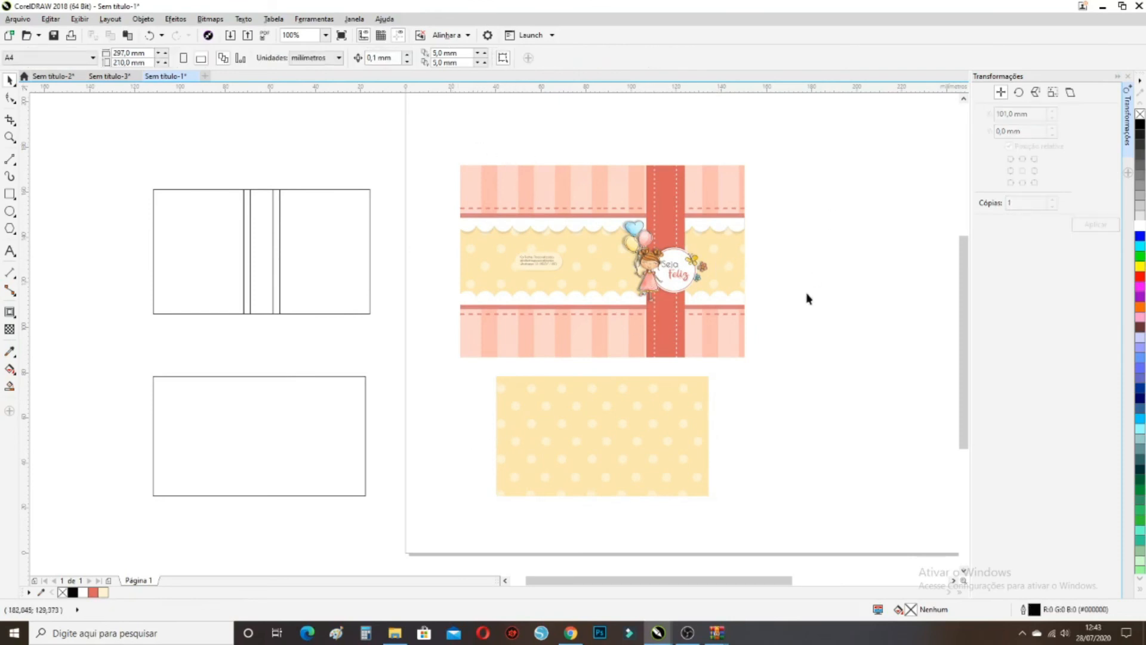
Clear the selection and set the A4 page to portrait, 210 × 297 mm
left_click(516, 396)
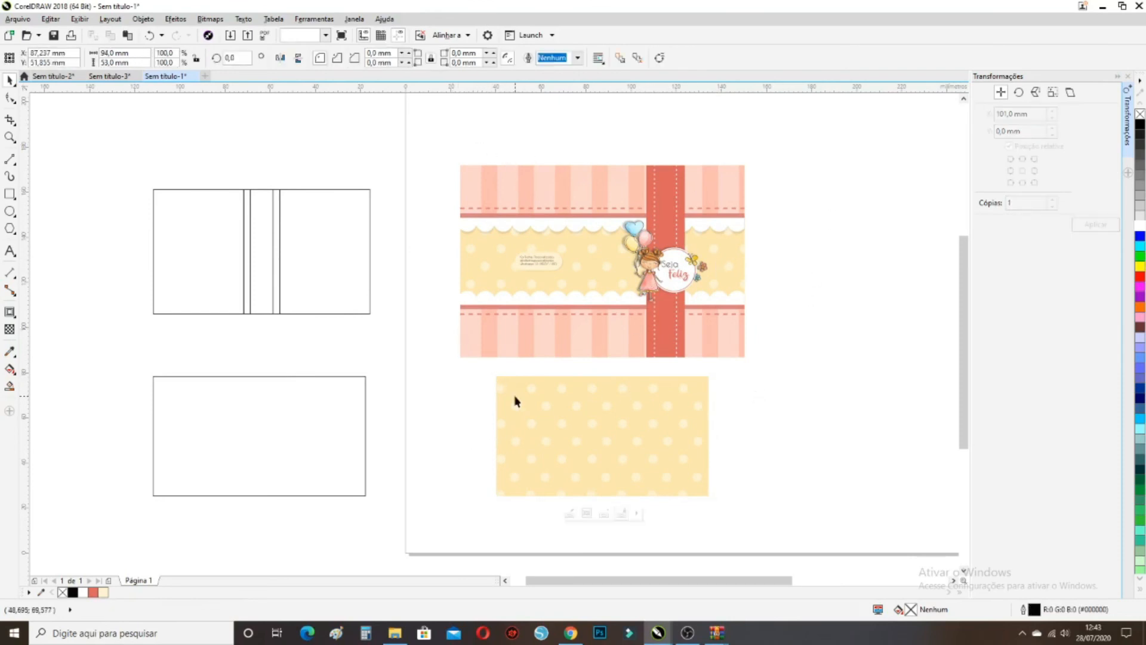
scroll(493, 404, "down", 1)
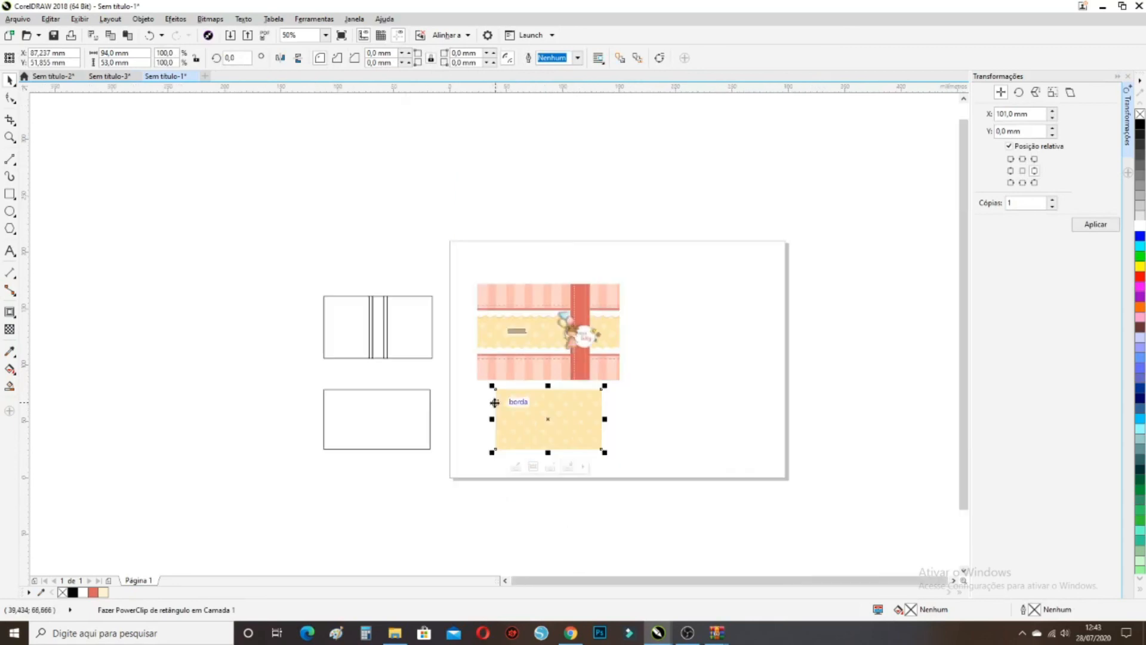
left_click(675, 393)
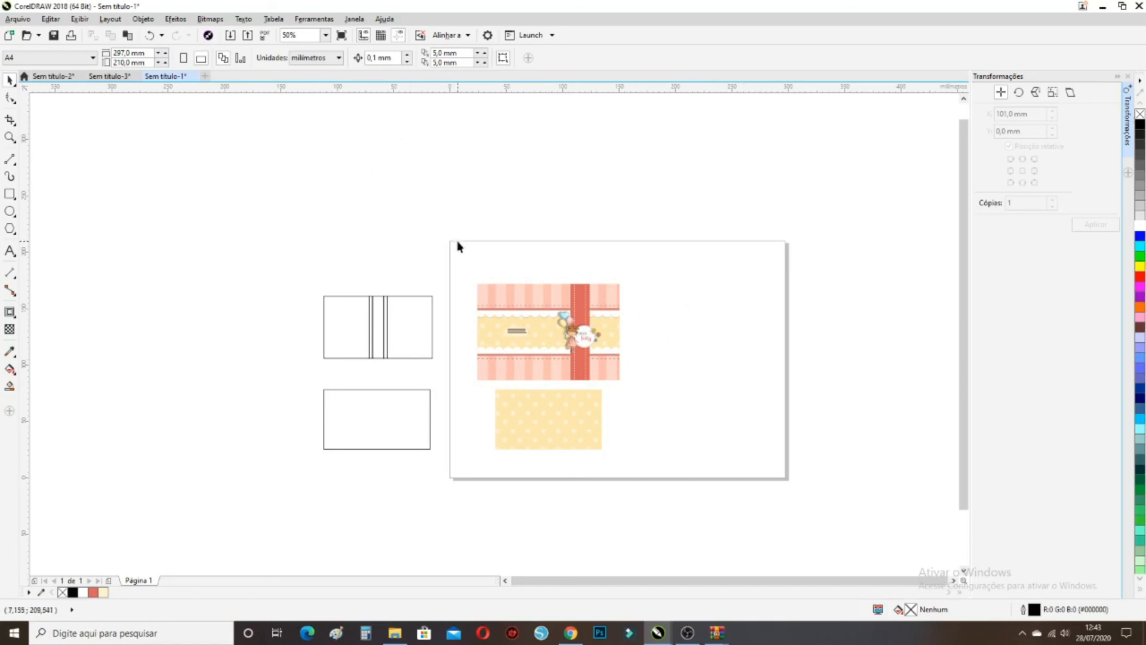
left_click(186, 58)
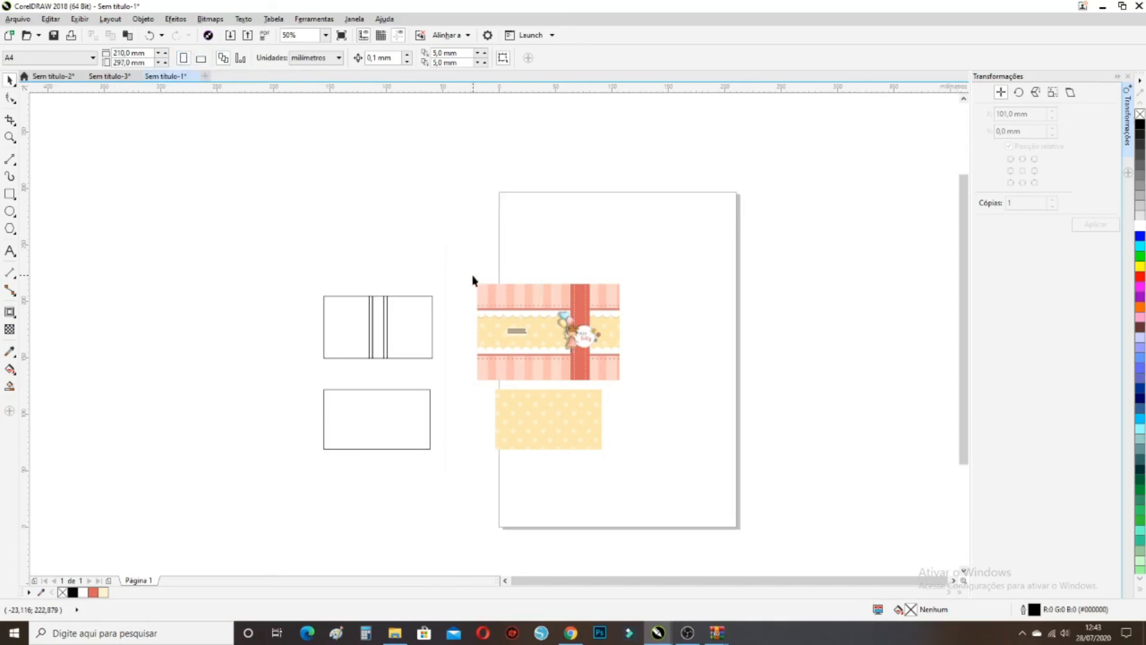
Group the banner's 17 objects and move the group to the page top
left_click_drag(514, 332, 631, 389)
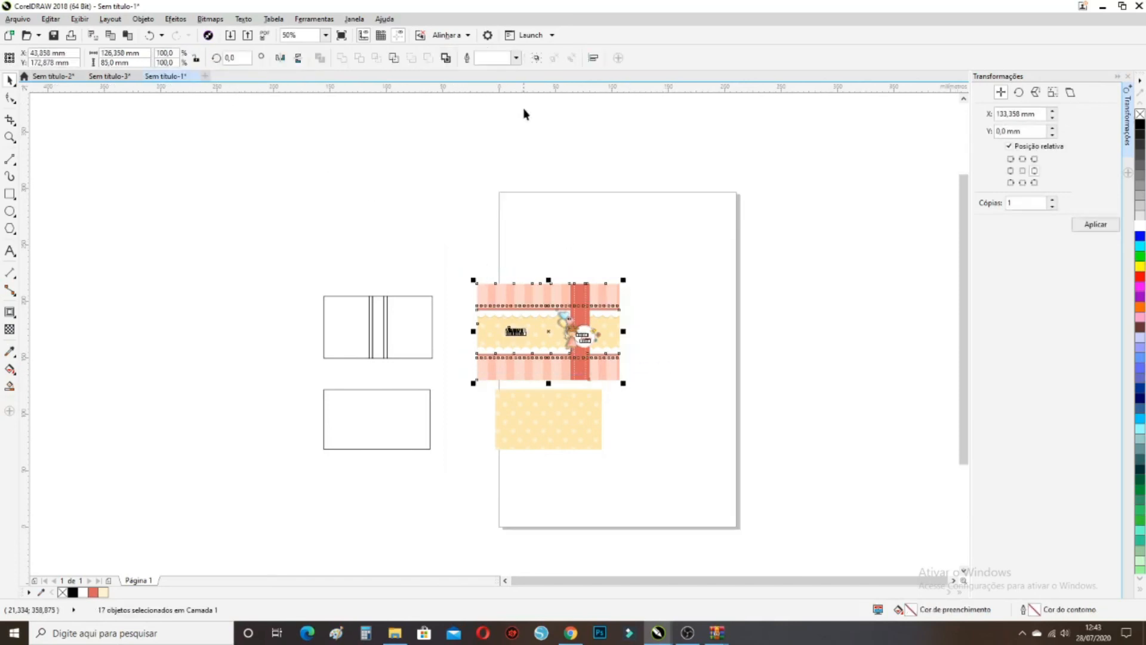
left_click(536, 59)
left_click_drag(532, 315, 560, 225)
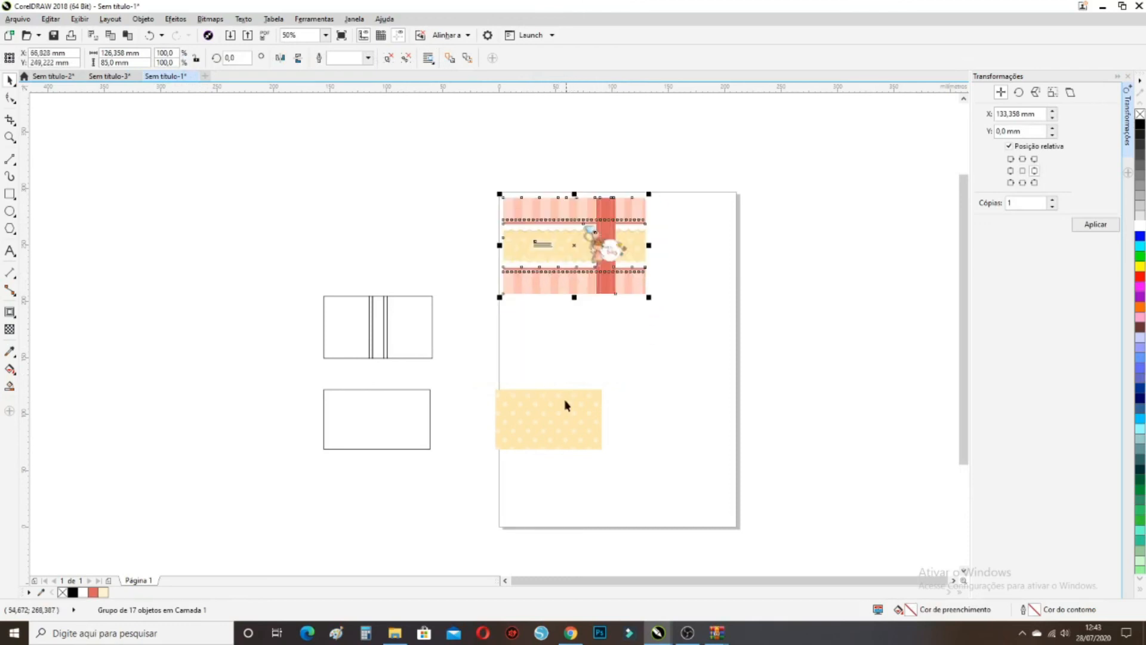
Rotate the polka-dot tag to 270° and set it against the banner's right edge
left_click_drag(566, 410, 777, 304)
left_click(744, 251)
left_click(751, 218)
left_click_drag(751, 218, 689, 221)
Nudge the banner right, then group the banner and tag together
scroll(673, 212, "up", 2)
left_click(463, 256)
left_click_drag(463, 256, 471, 258)
left_click(680, 217, "shift")
left_click_drag(680, 217, 696, 228)
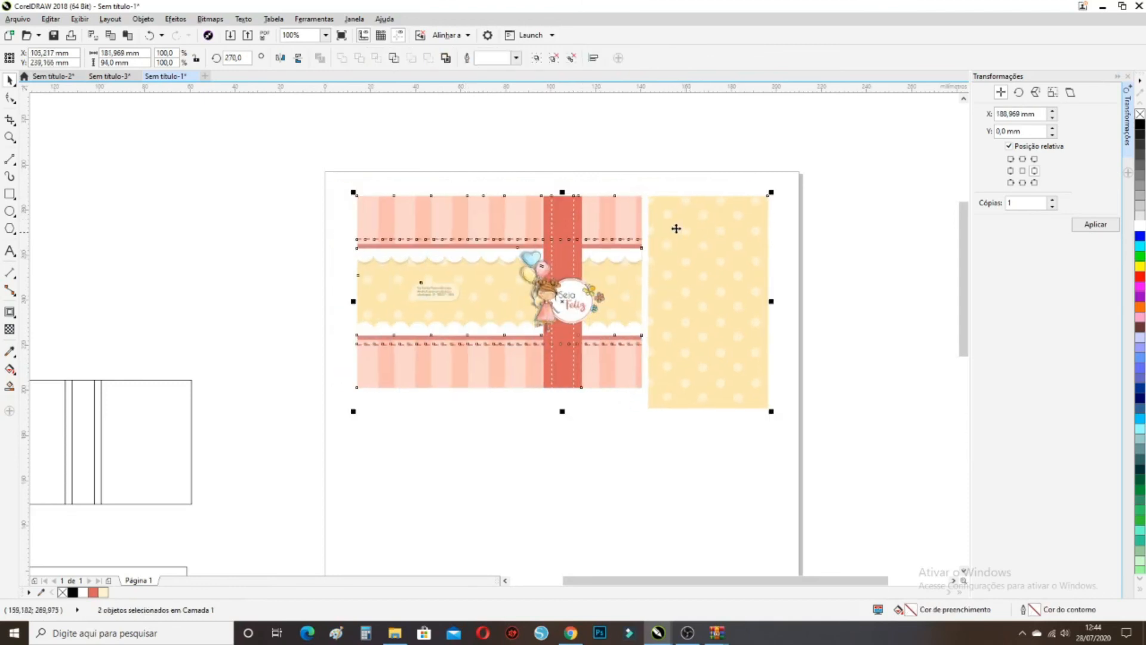
left_click(151, 36)
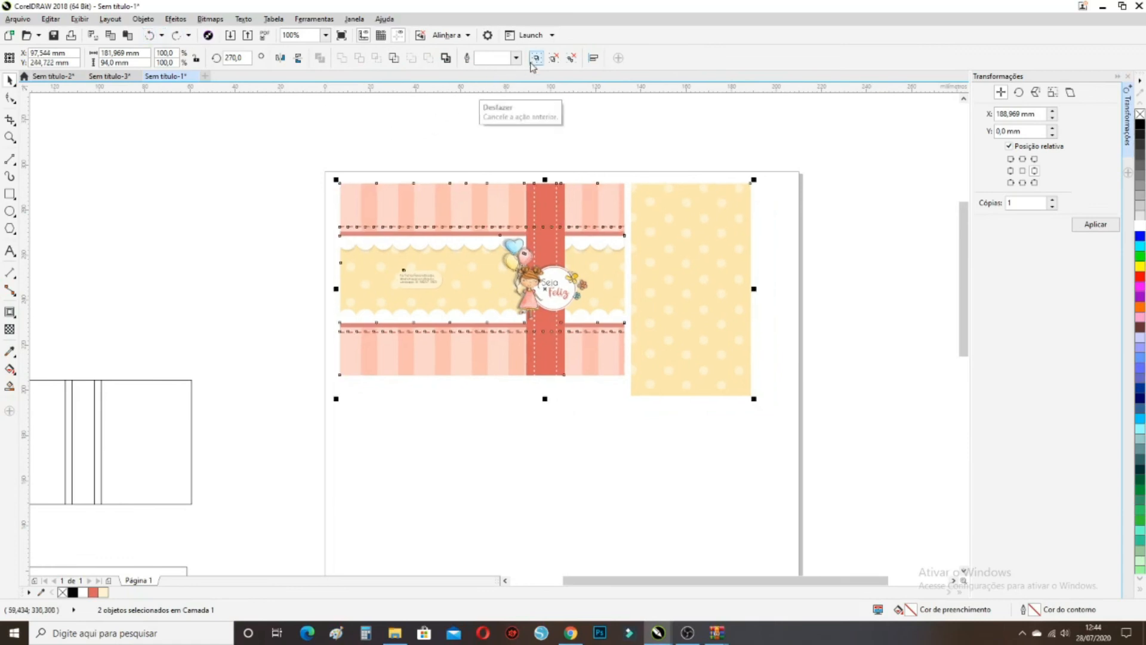
left_click(535, 58)
scroll(690, 245, "down", 2)
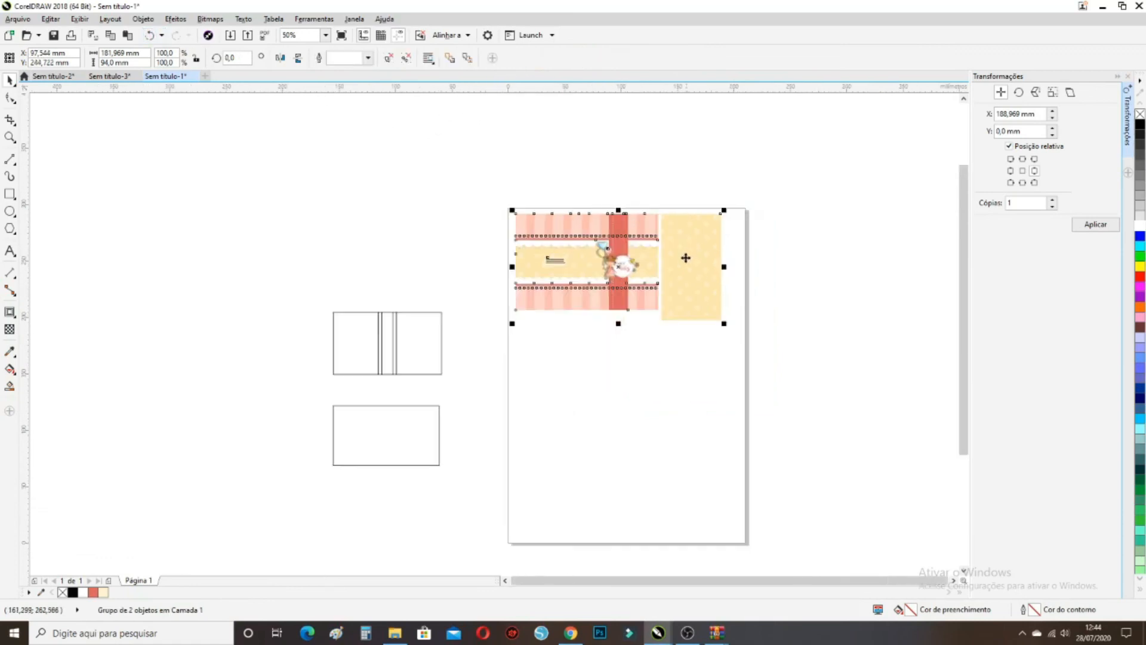
scroll(671, 311, "up", 2)
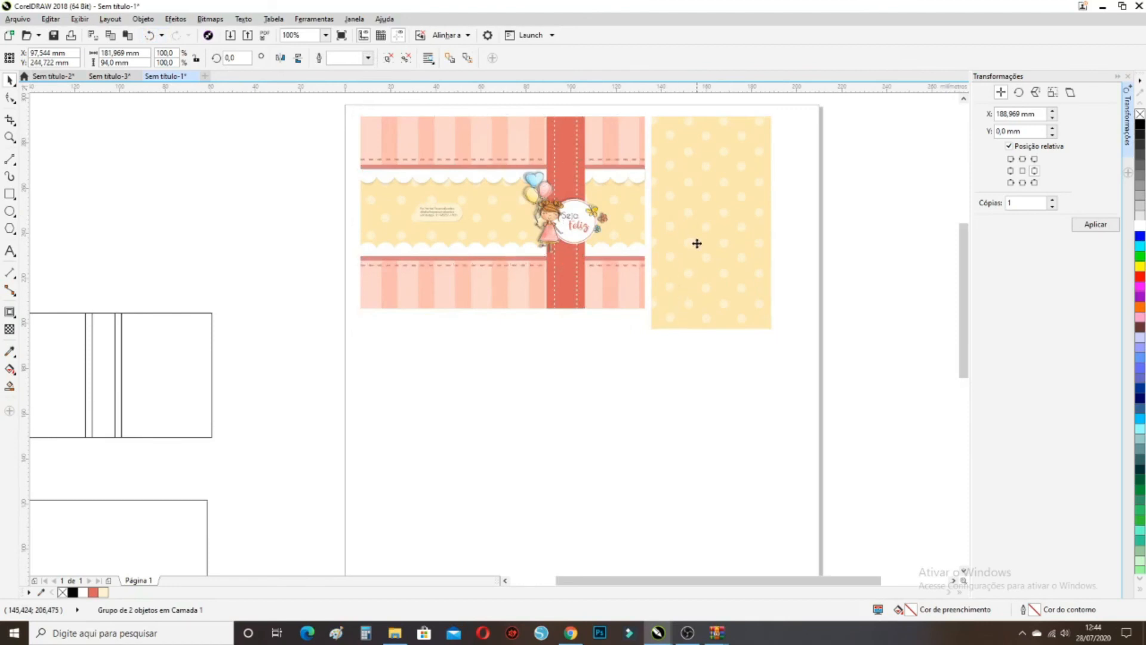
Drop two copies of the banner-and-tag pair below the first and align the bottom row
left_click_drag(699, 241, 694, 454)
scroll(681, 264, "down", 2)
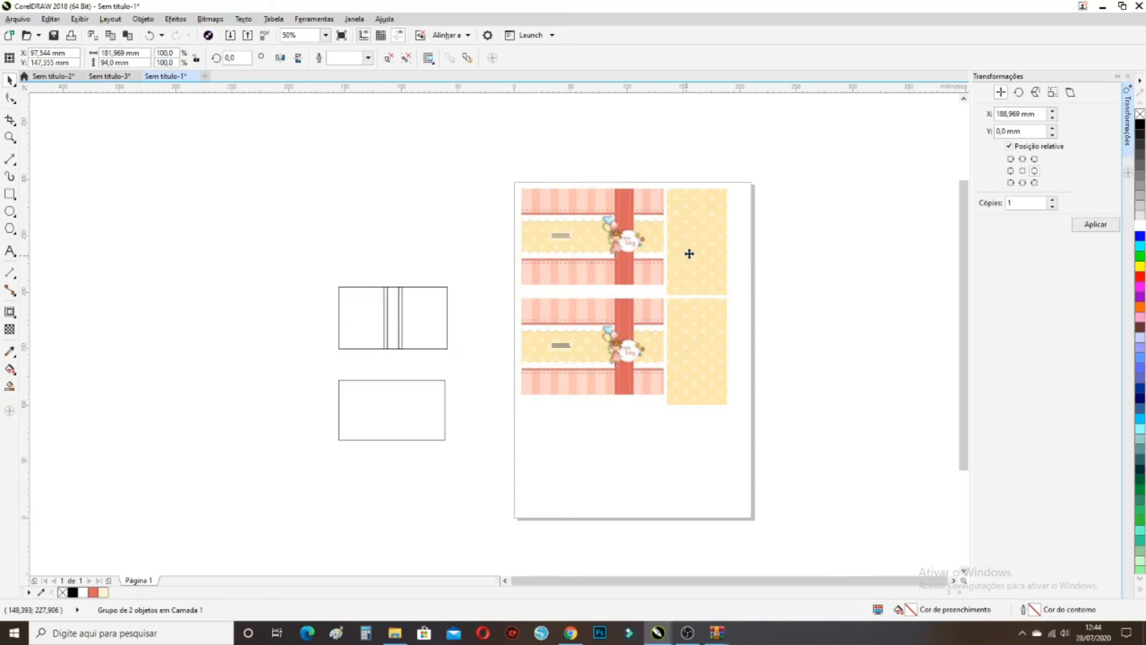
left_click_drag(693, 248, 691, 475)
scroll(670, 415, "up", 2)
mouse_move(670, 401)
left_mouse_down()
mouse_move(655, 393)
mouse_move(670, 396)
left_mouse_up()
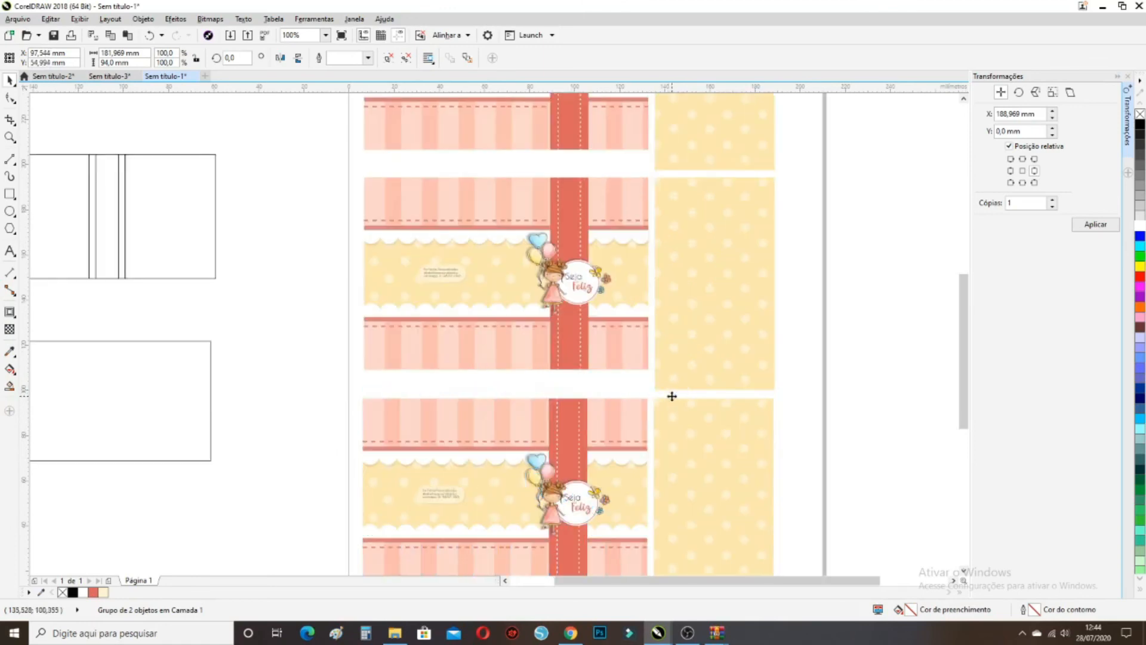
scroll(683, 368, "down", 1)
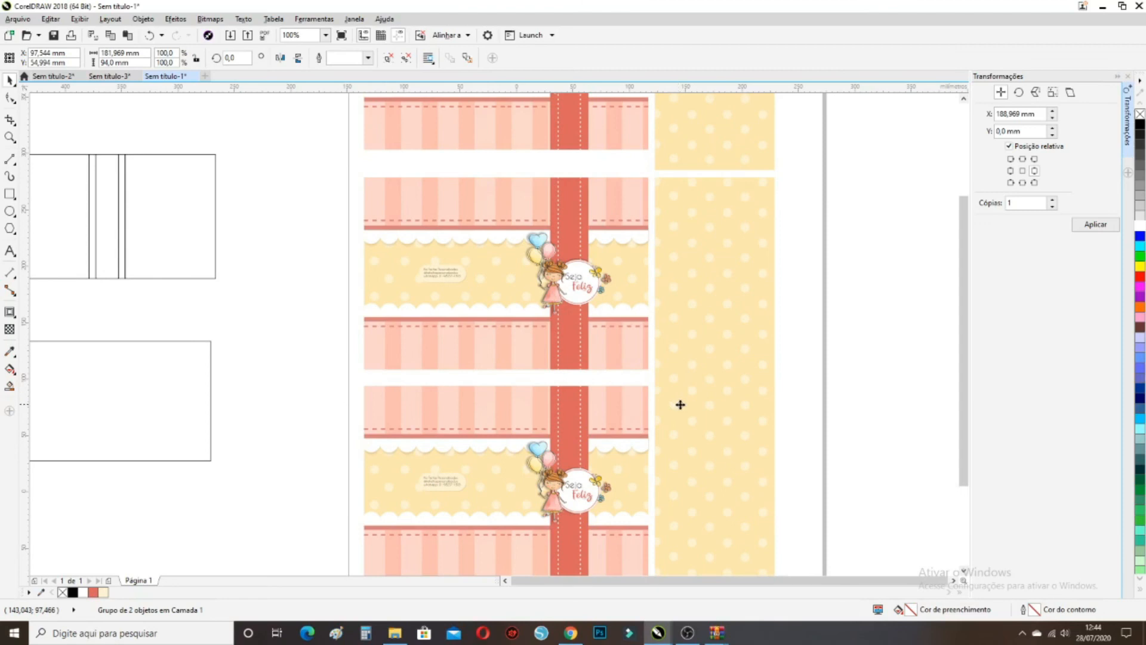
mouse_move(683, 402)
left_mouse_down()
mouse_move(688, 416)
mouse_move(685, 404)
left_mouse_up()
left_click(770, 384)
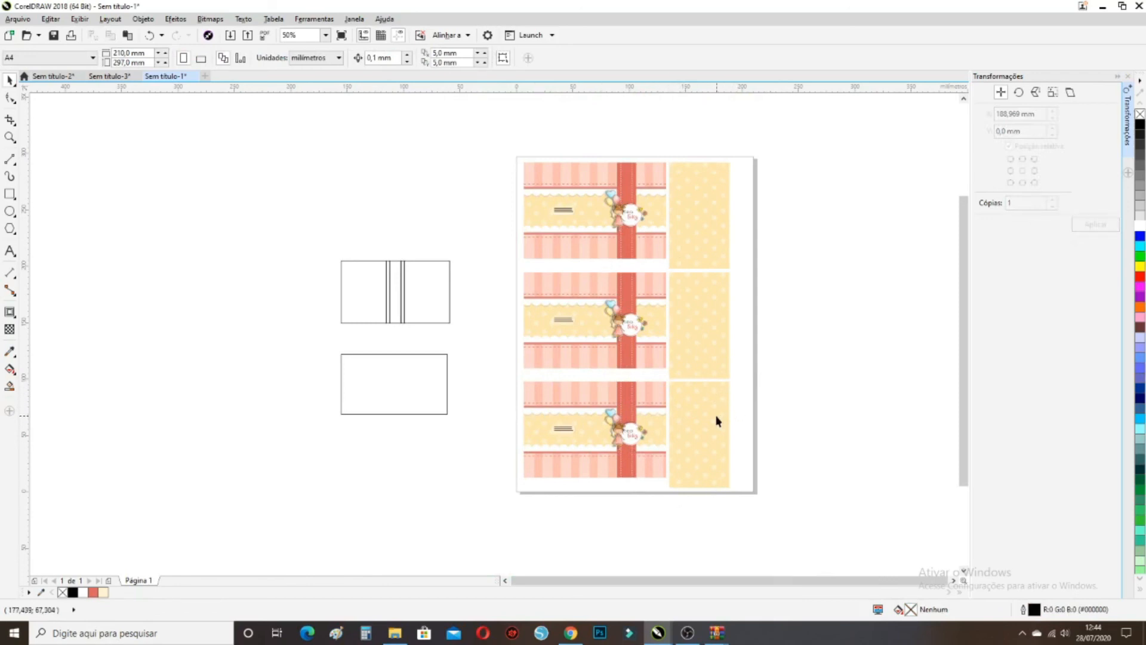
Group all three stacked rows and centre the group at 105 × 148.5 mm
left_click_drag(753, 504, 491, 127)
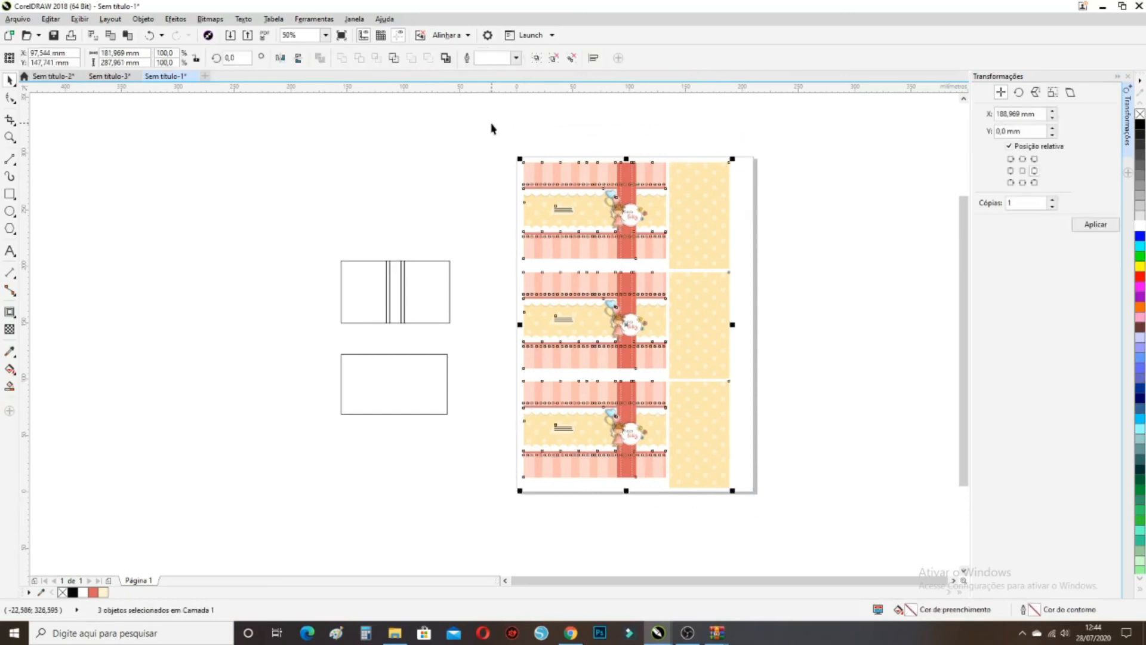
left_click_drag(795, 518, 501, 128)
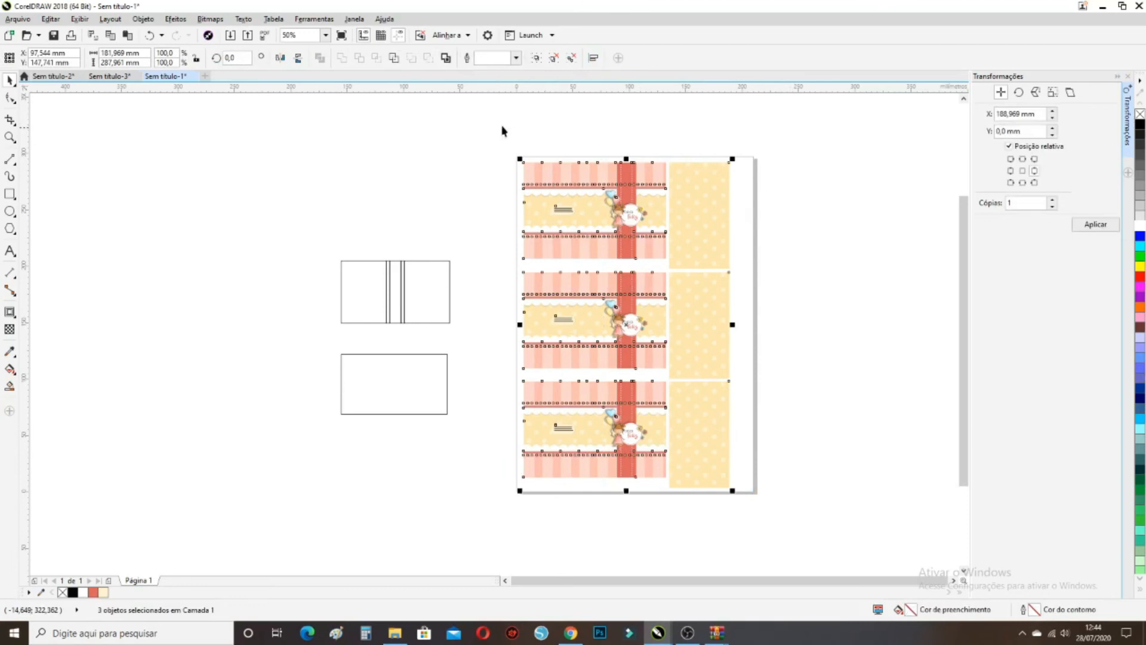
left_click(537, 58)
left_click(744, 213)
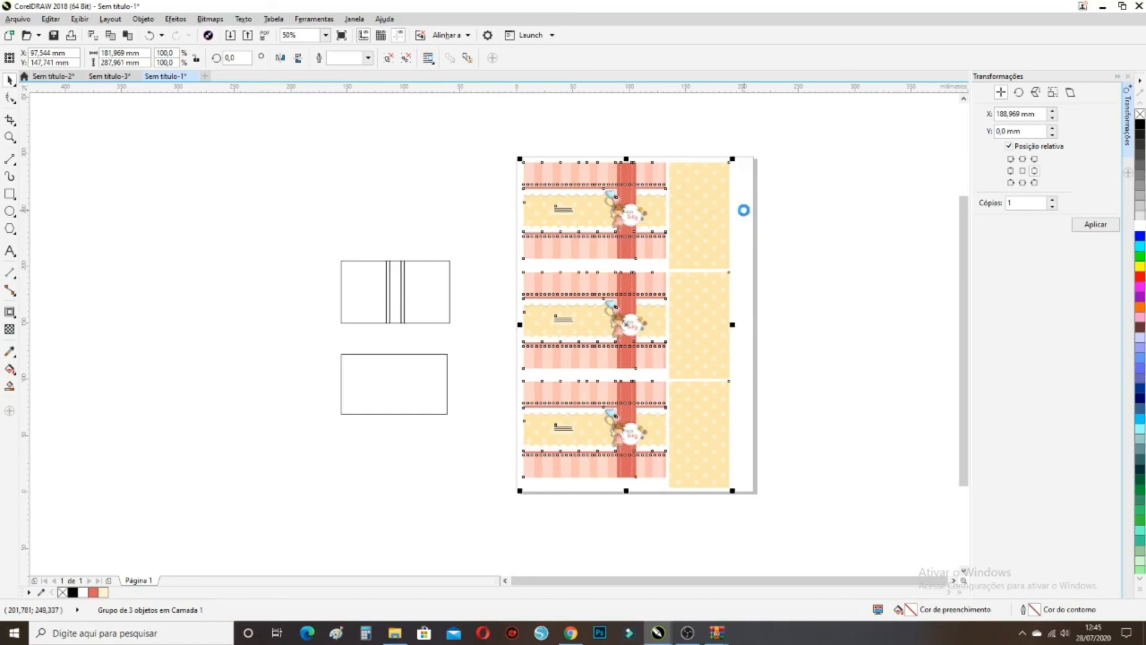
left_click(786, 243)
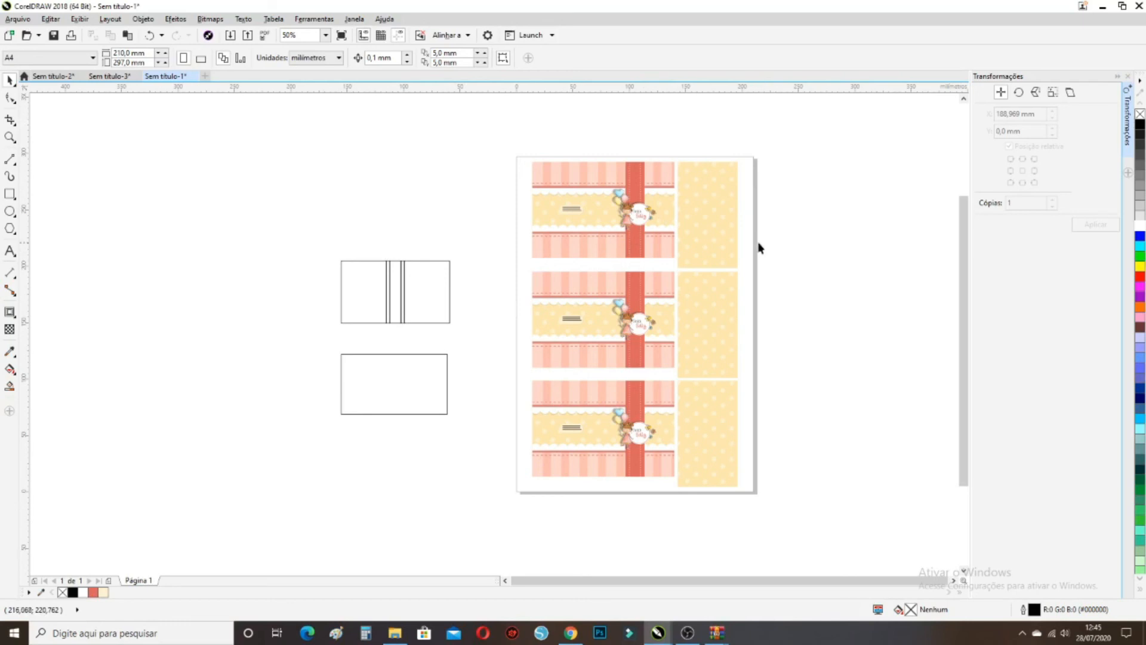
From the Print dialog, set the L805 printer preferences to the Papel Off set 240 gramas preset, portrait
left_click(18, 19)
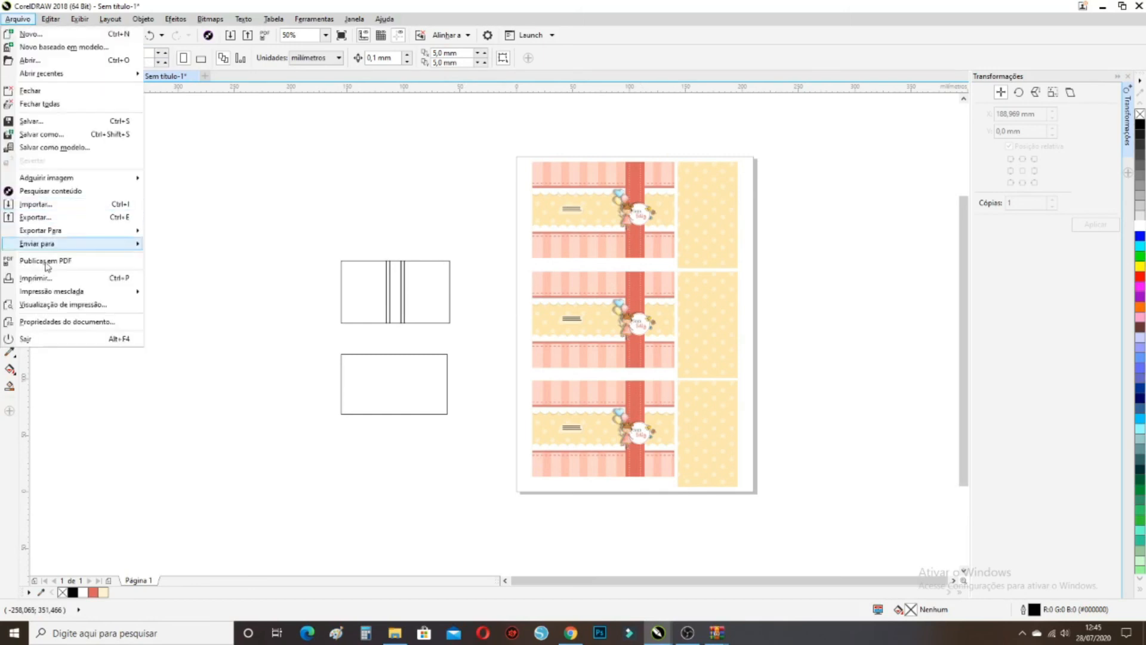
left_click(50, 279)
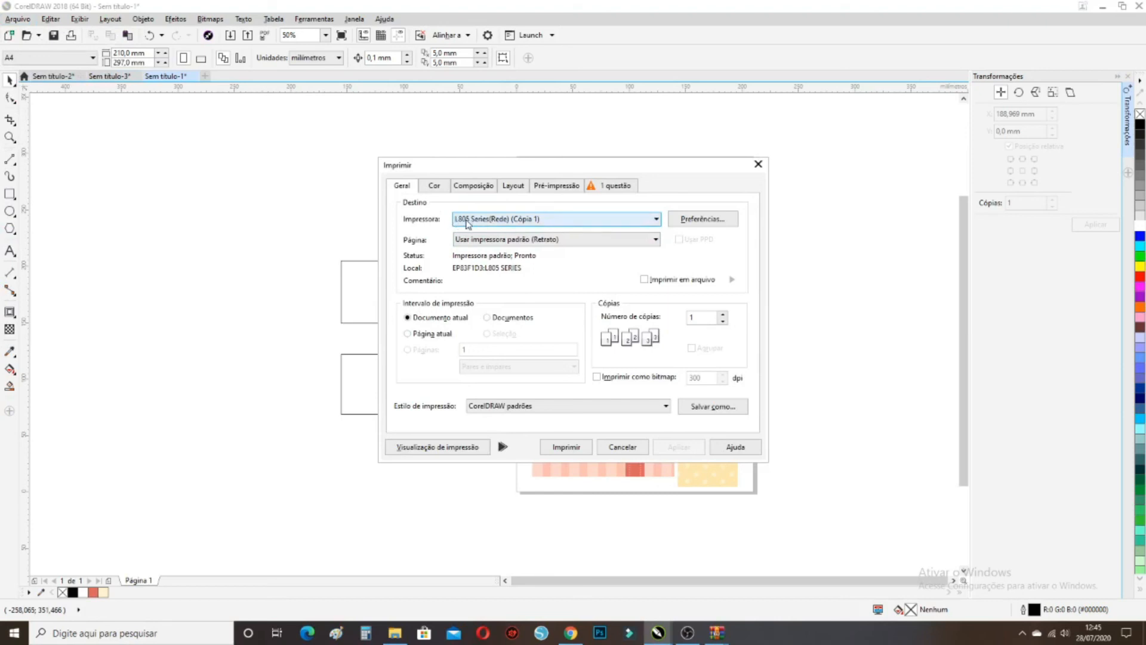
left_click(691, 223)
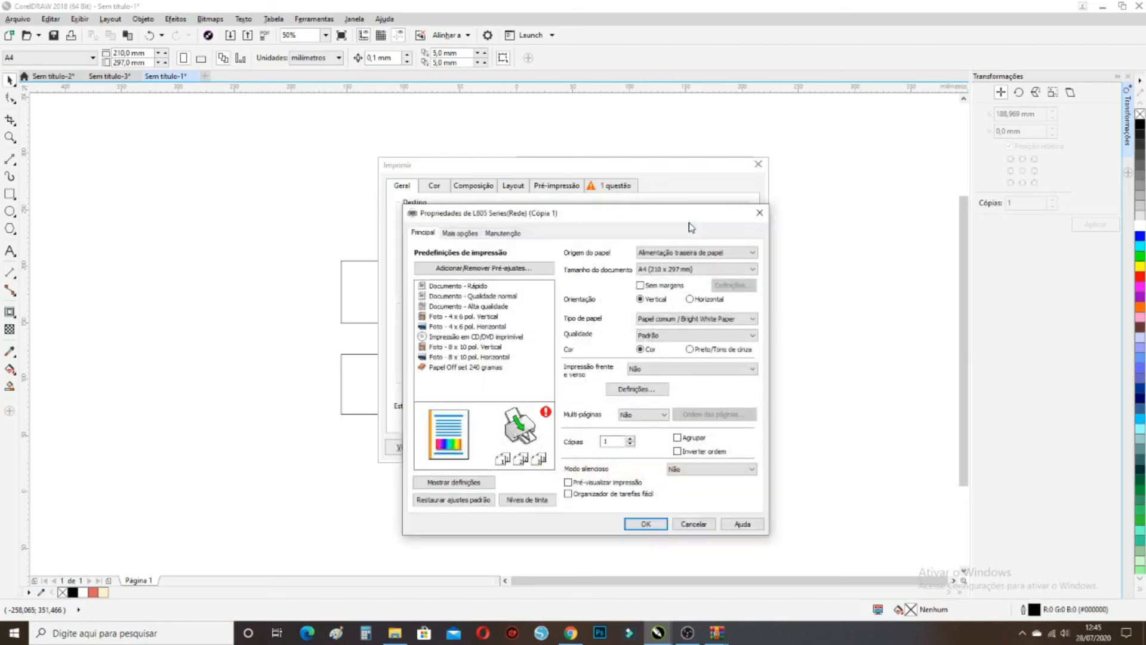
left_click(489, 368)
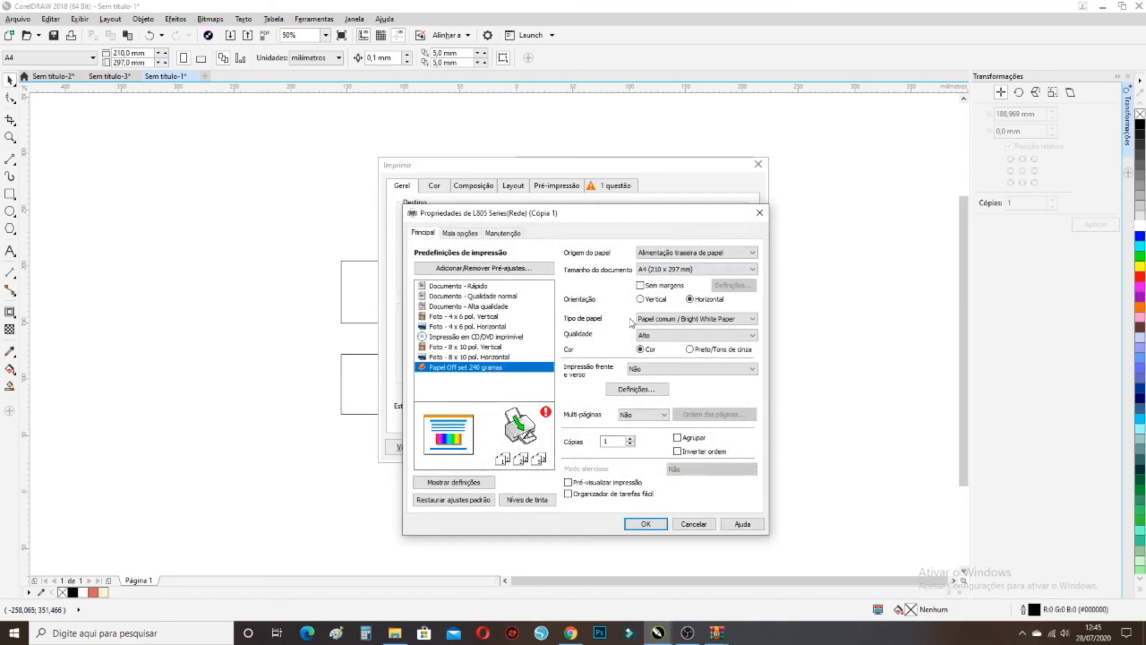
left_click(642, 300)
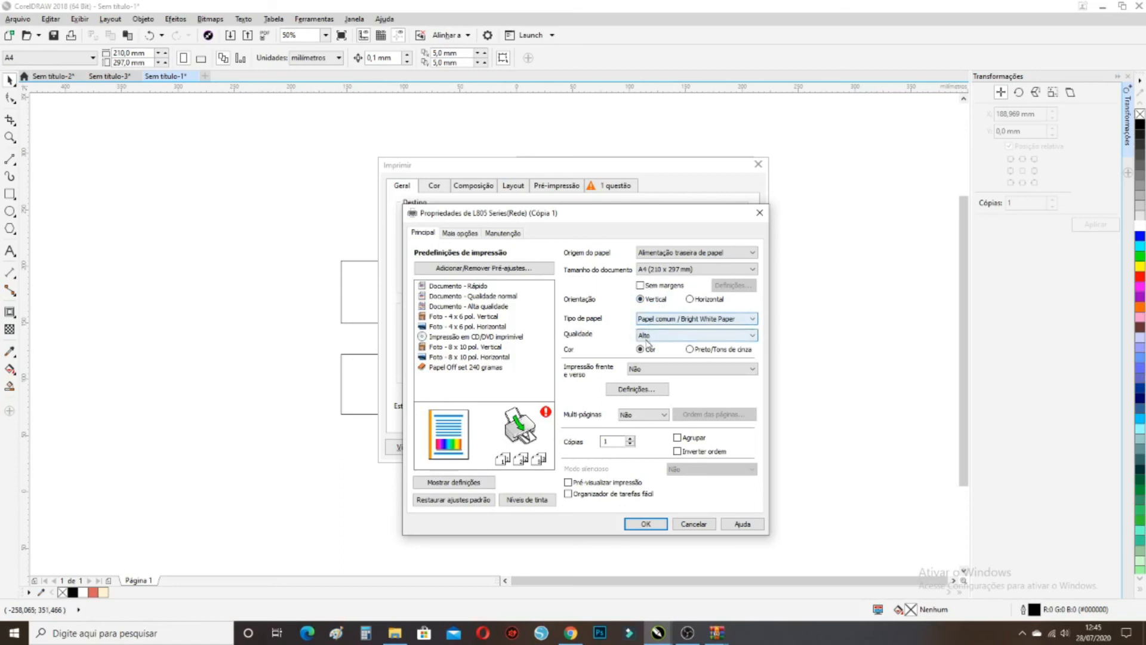
Accept the custom colour correction (Adobe RGB, gamma 2.2, brightness 5, contrast 3, saturation 3) and close printer properties
left_click(473, 237)
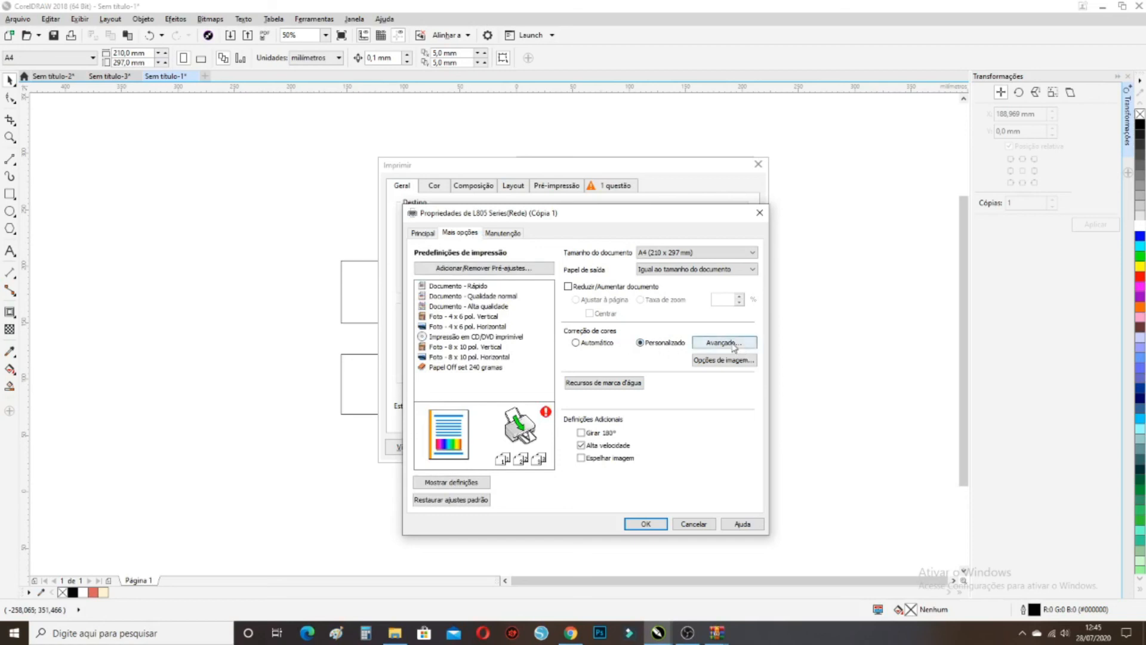
left_click(733, 344)
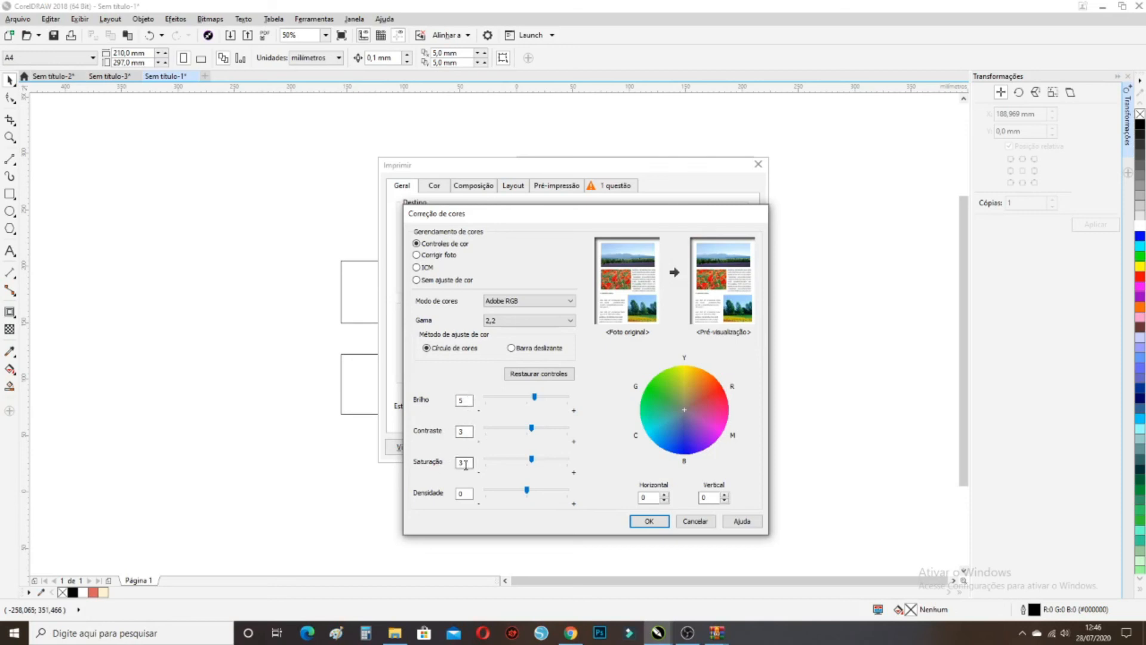
left_click(647, 521)
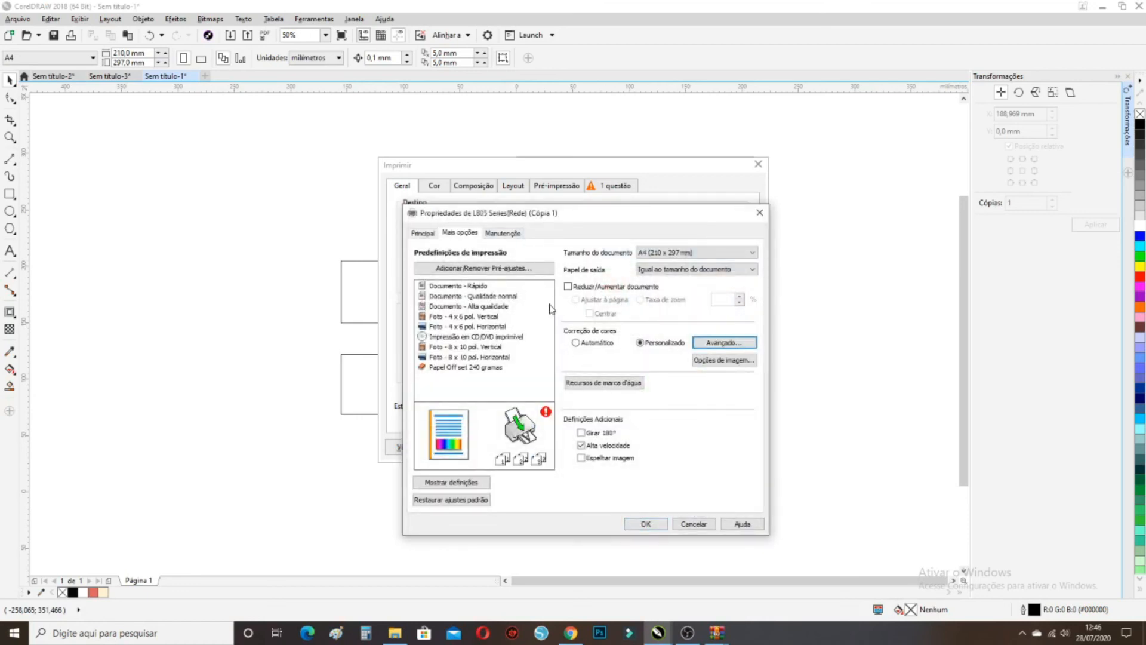
left_click(649, 524)
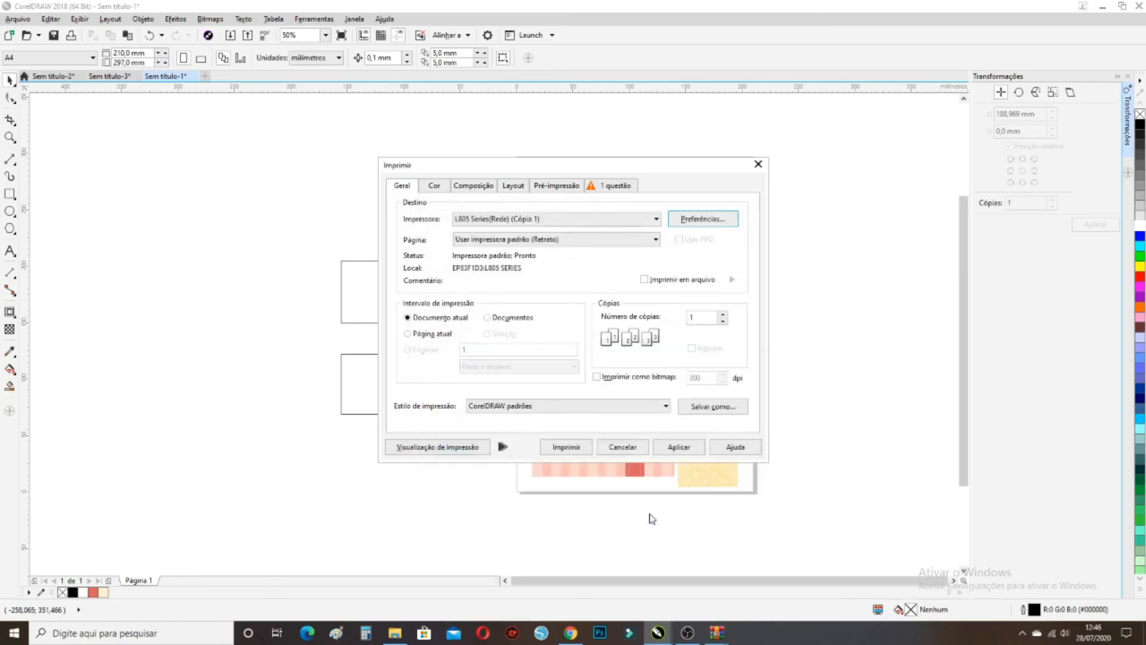
Apply the print settings and print the A4 sheet at 3 copies
left_click(694, 449)
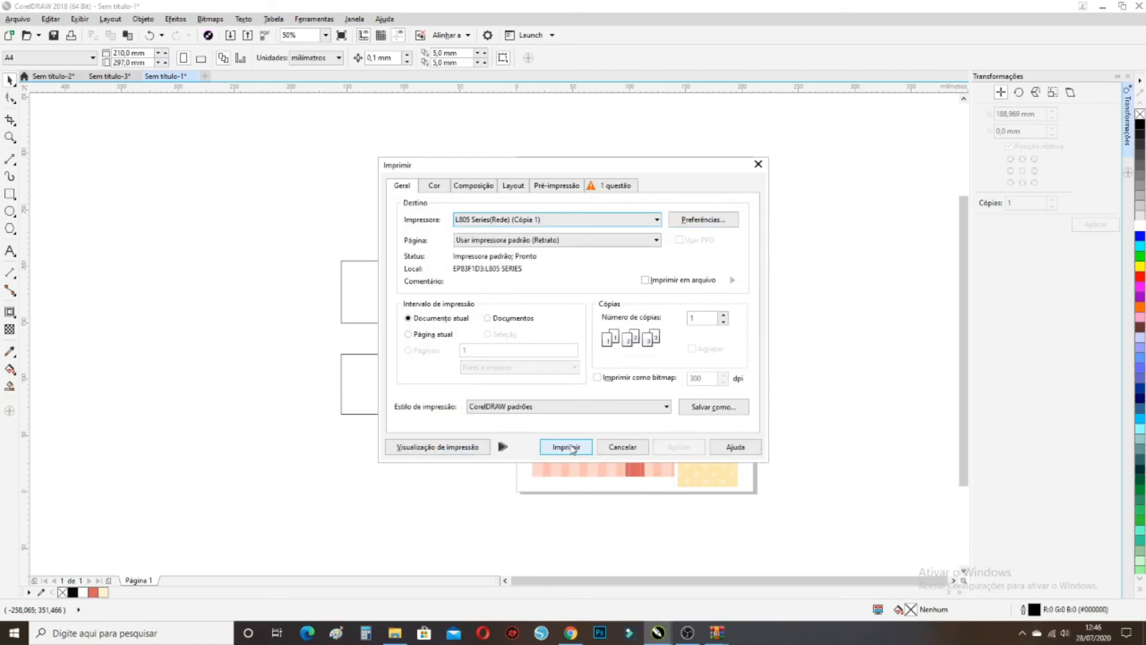
left_click(725, 315)
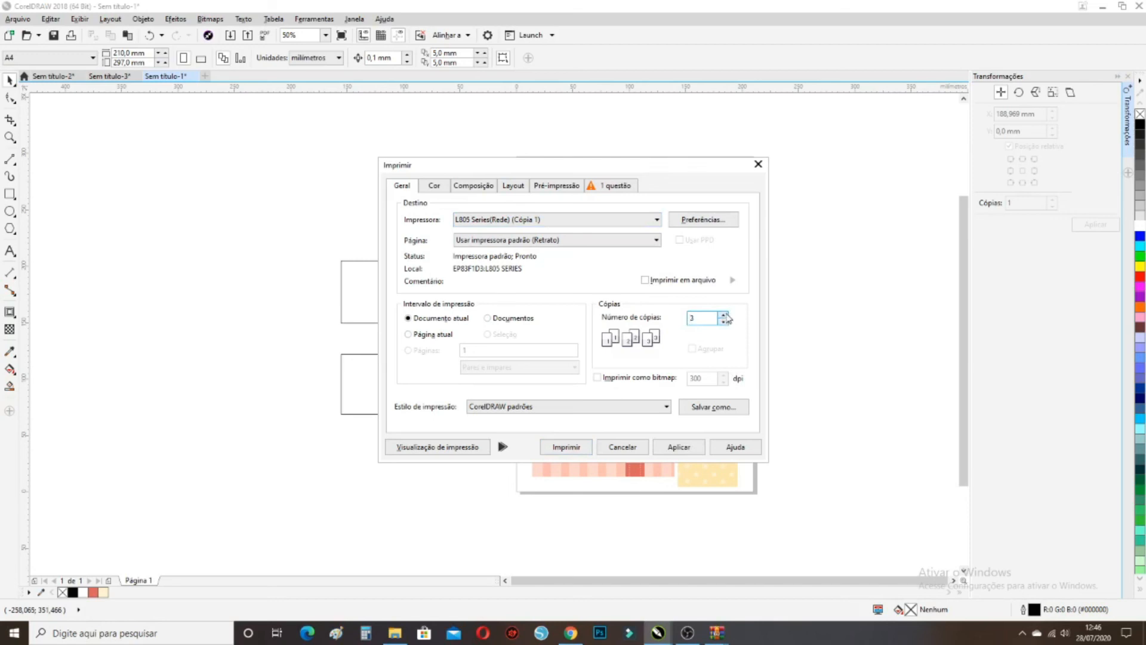
left_click(580, 448)
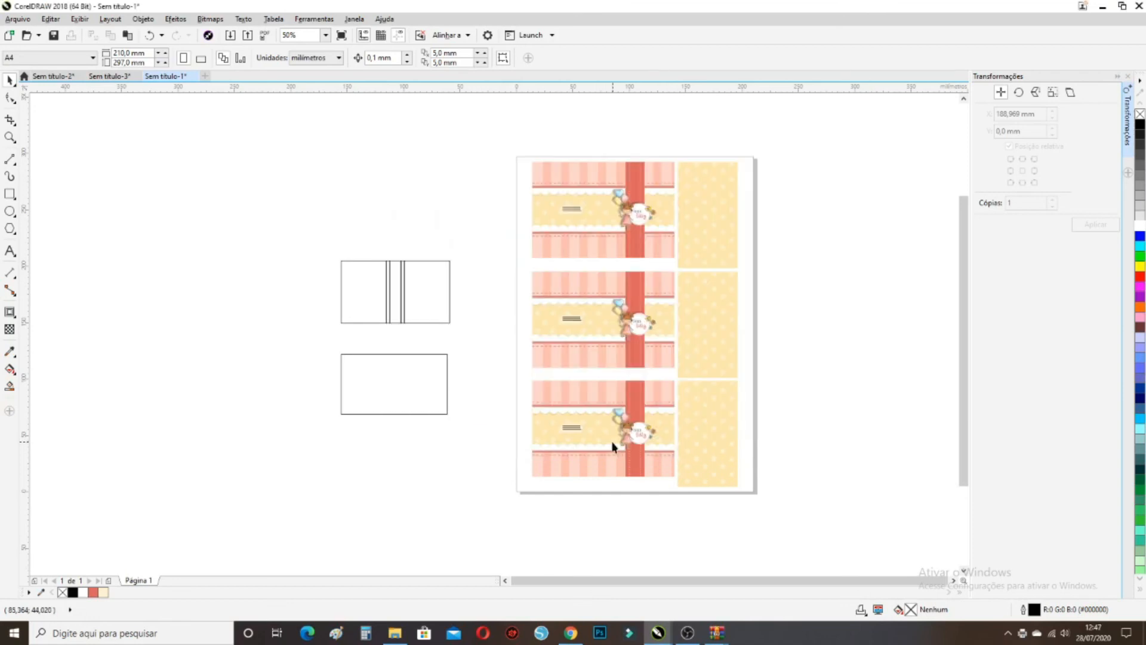